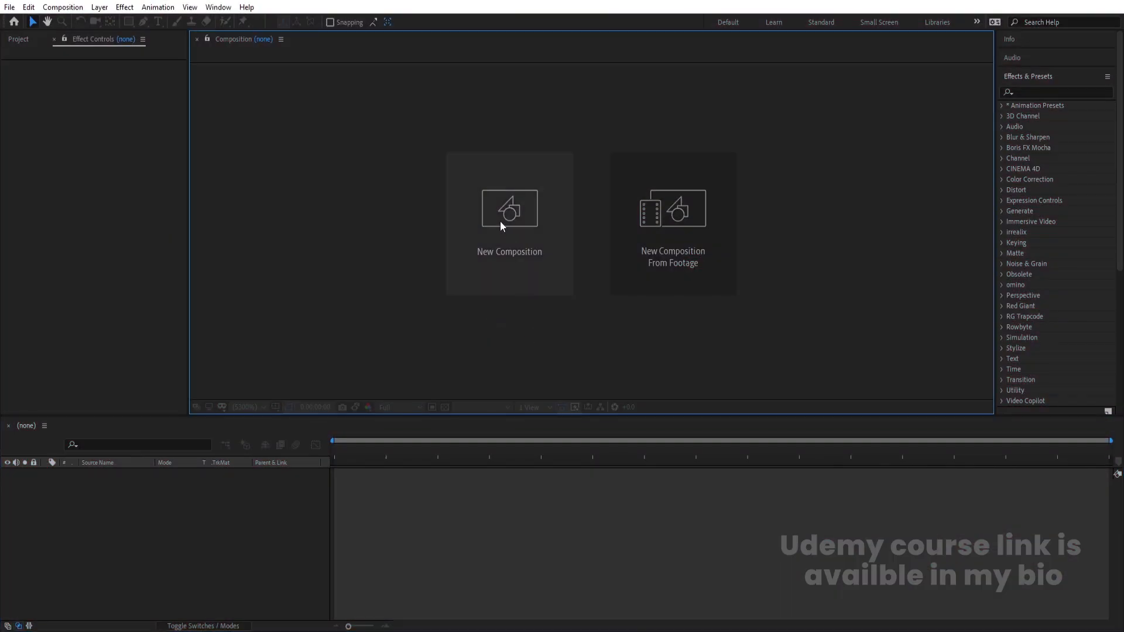
Create a new composition named Main Animation and show the title/action safe guides in the viewer
click(500, 222)
text(Main Animation)
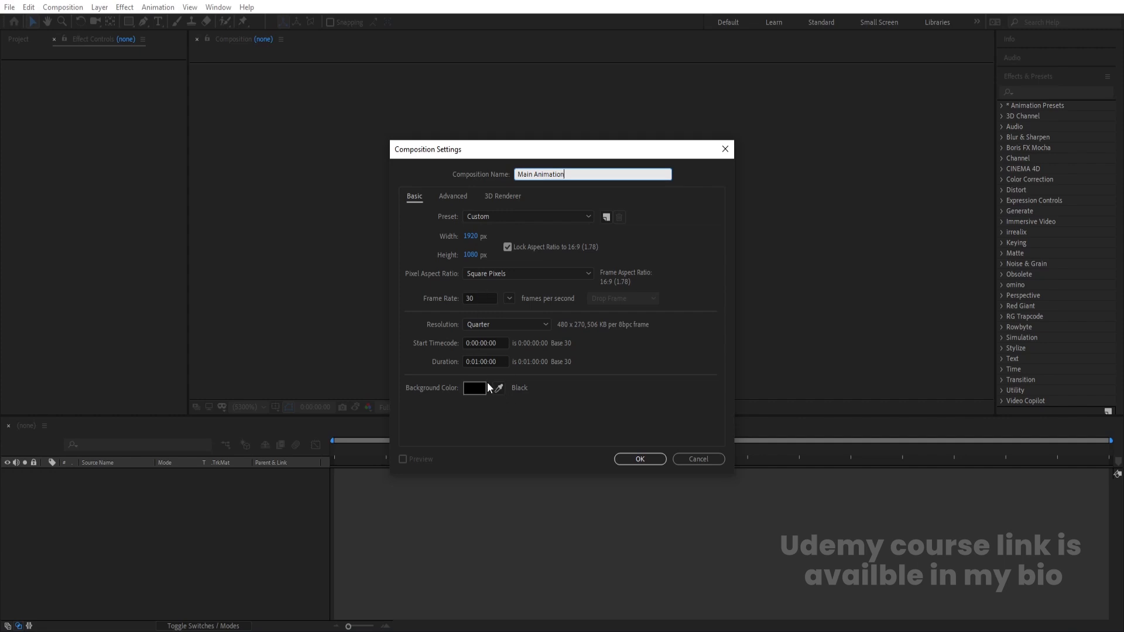
click(649, 459)
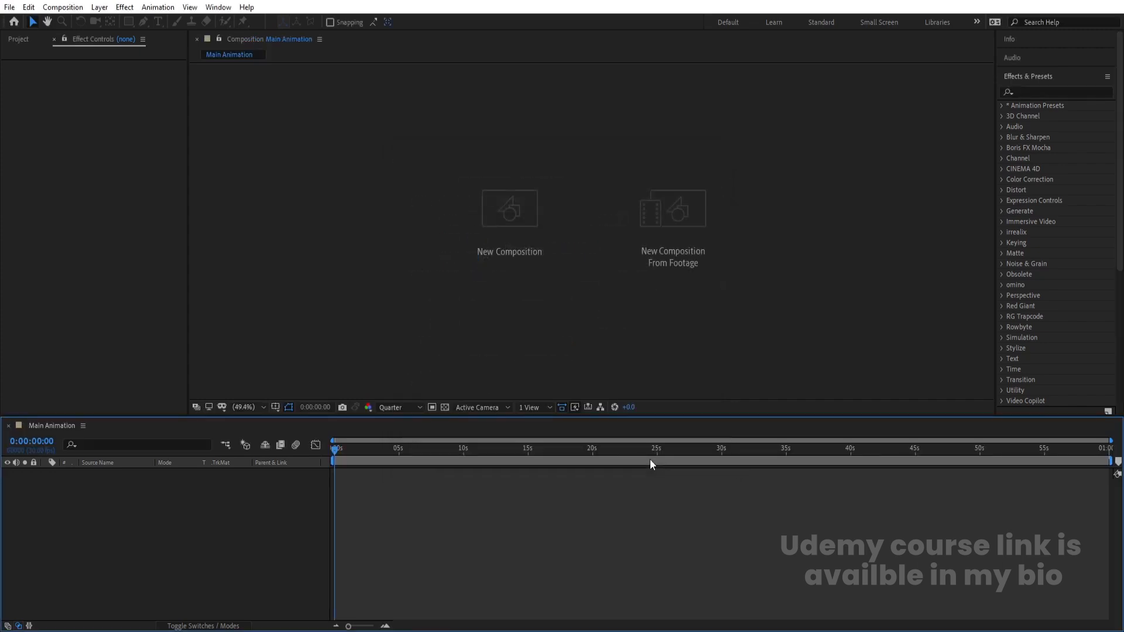
click(276, 407)
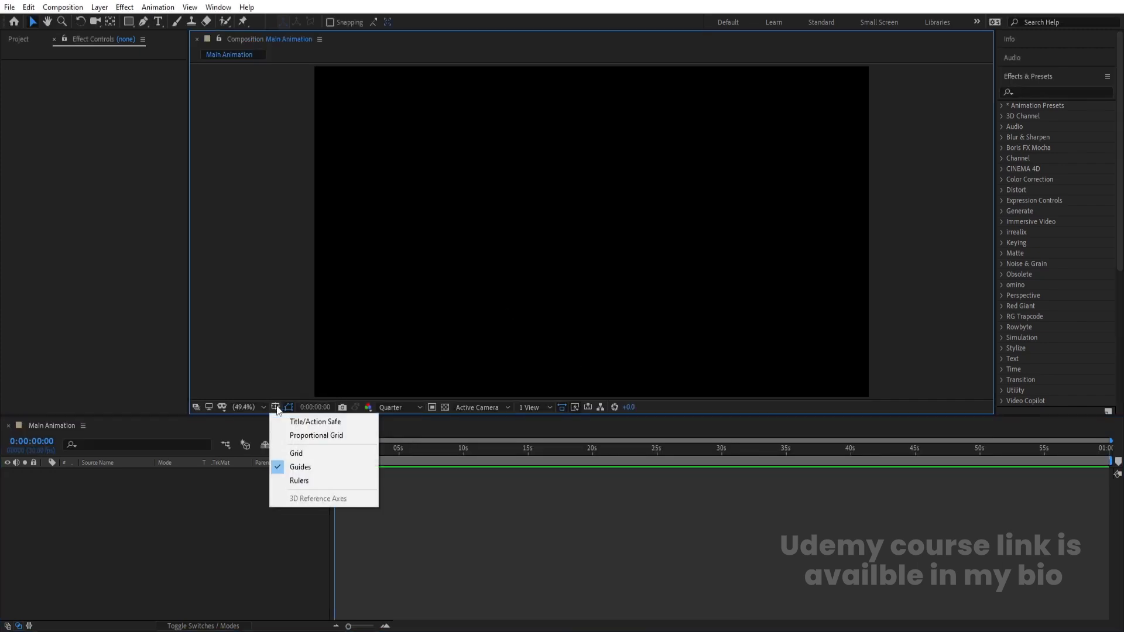
click(325, 428)
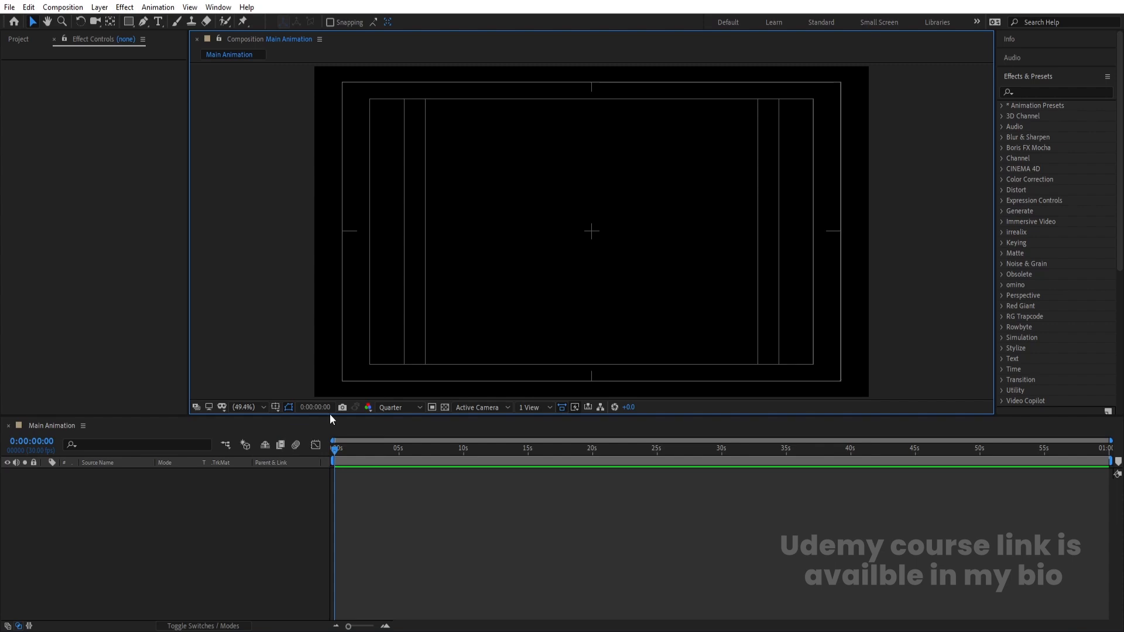
Create a second composition named Strip with the aspect ratio unlocked, 800 px wide and 150 px high
key(ctrl+k)
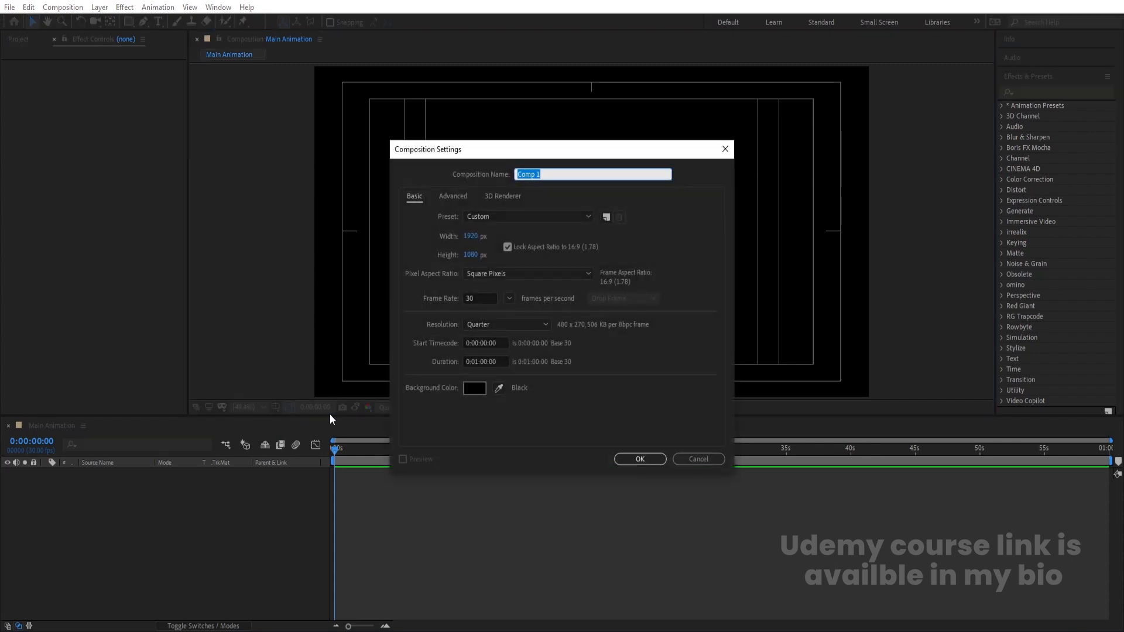
text(Strip)
click(508, 247)
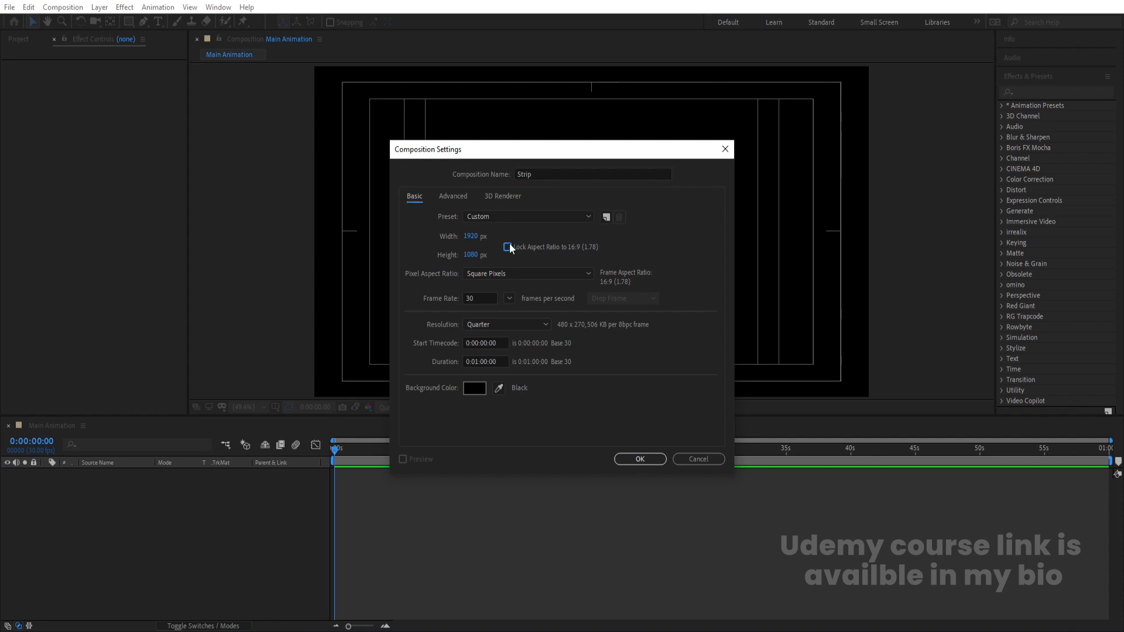
click(479, 236)
text(800)
click(471, 254)
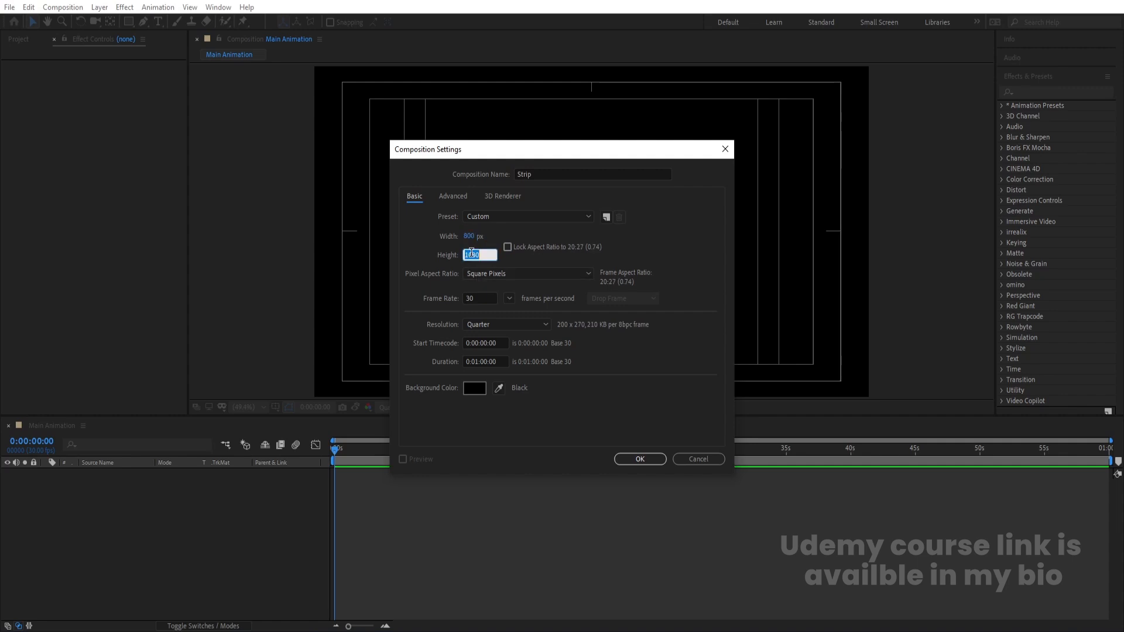
text(150)
key(Return)
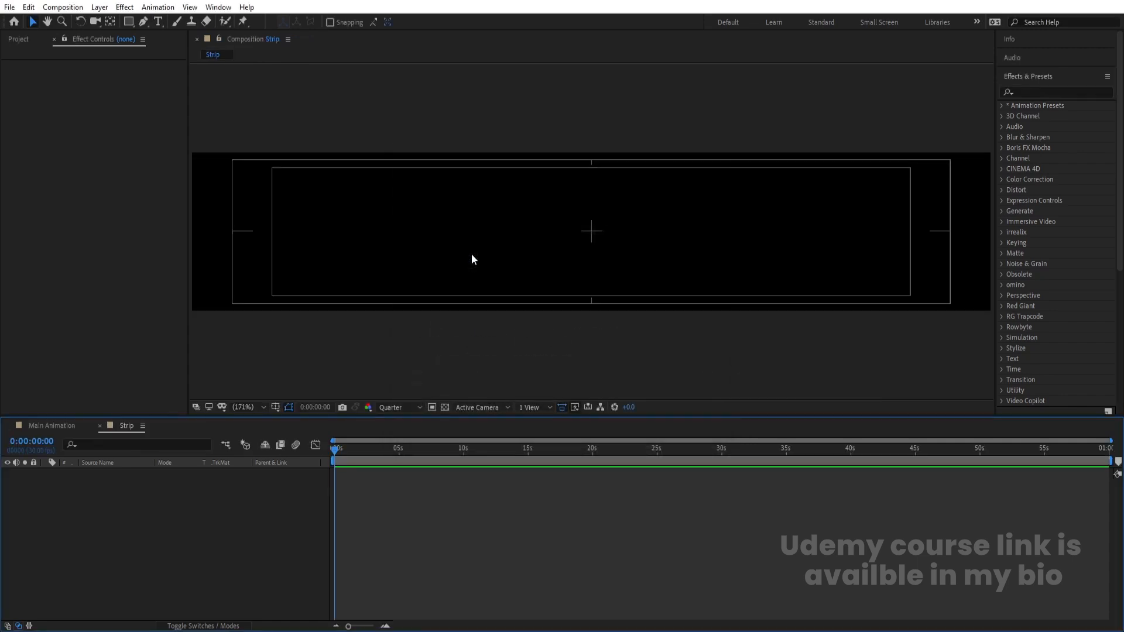
Add a white (FFFFFF) solid the size of the Strip composition and lock its layer
key(ctrl+y)
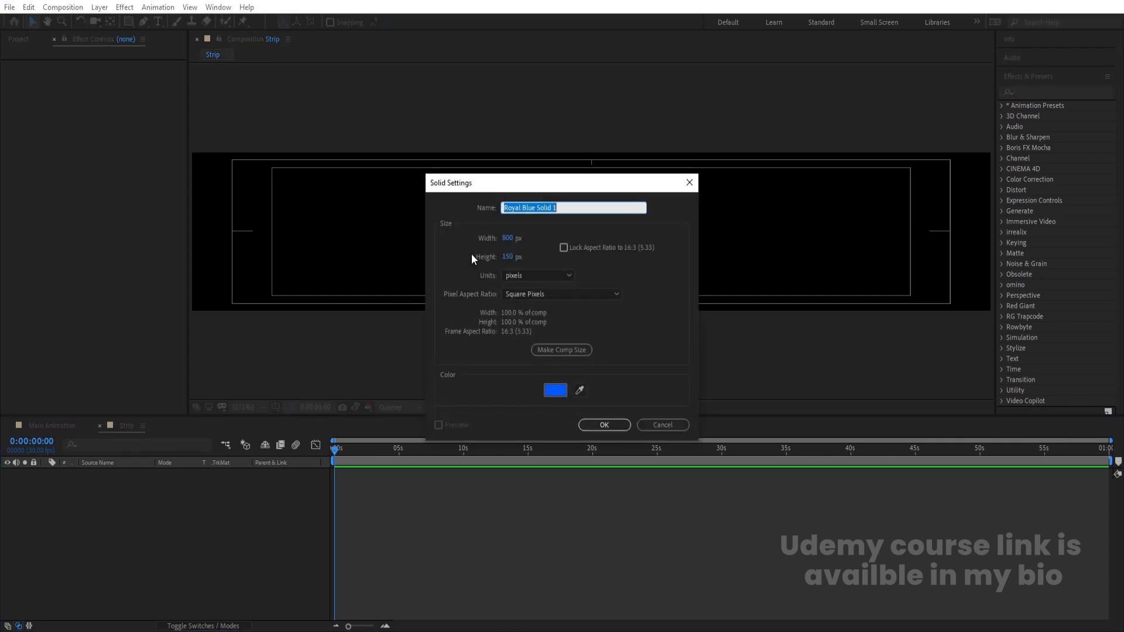
click(563, 395)
drag(188, 246, 143, 196)
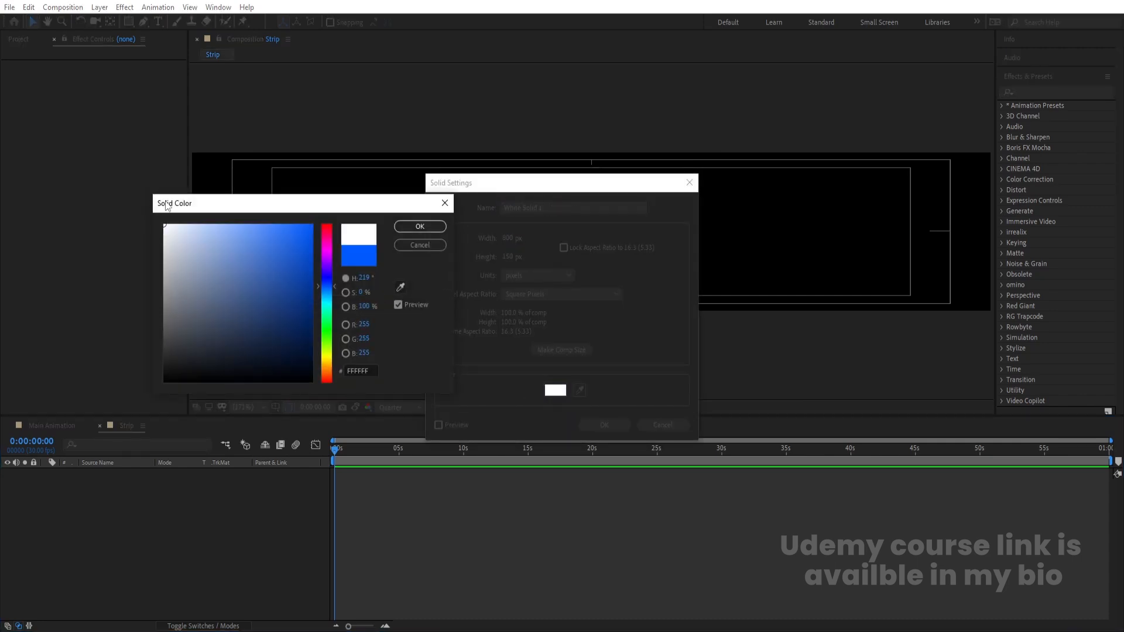
click(403, 227)
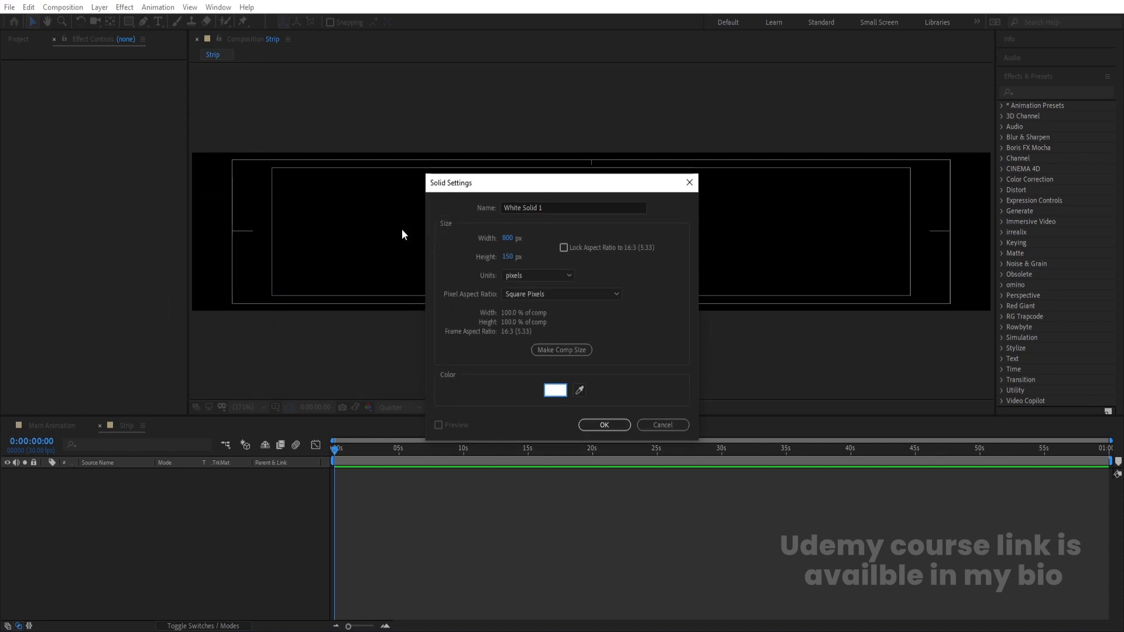
click(613, 427)
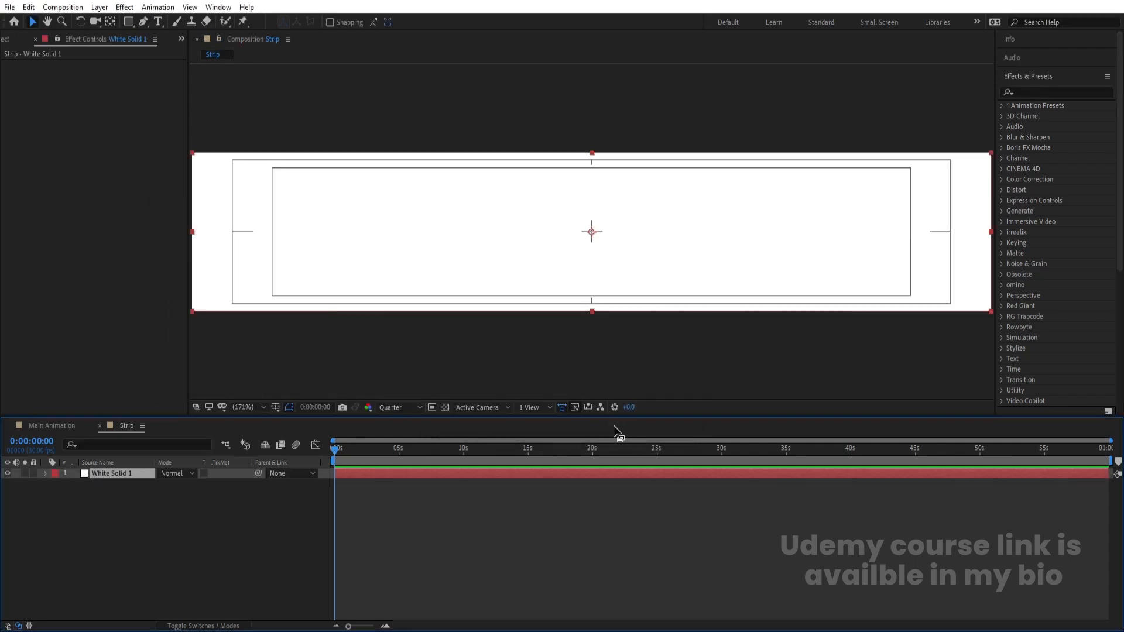
click(34, 473)
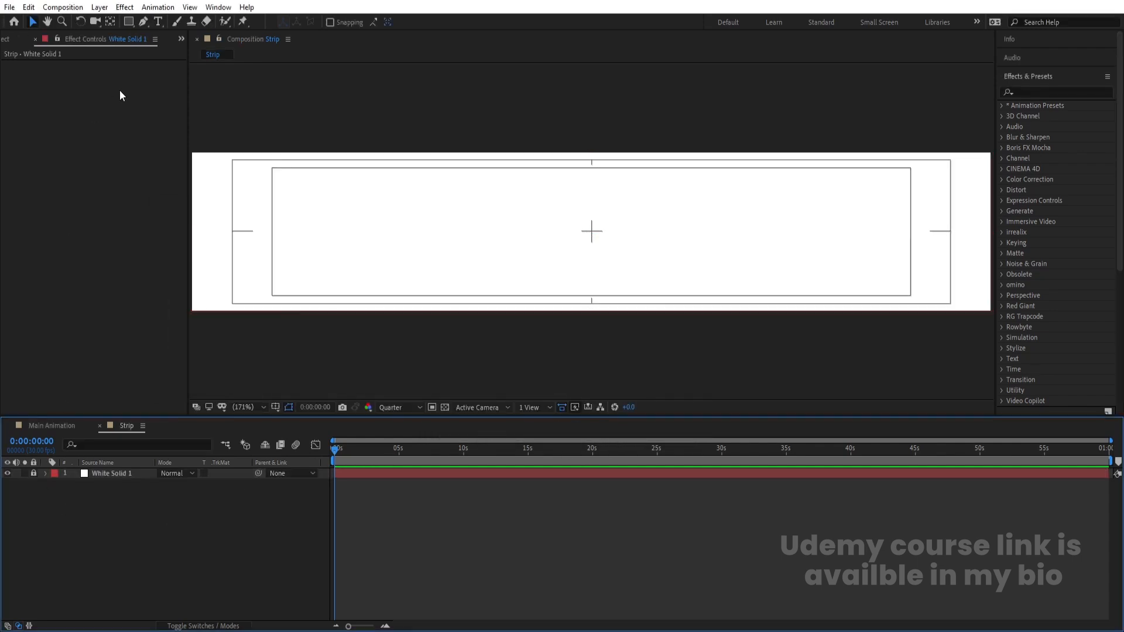
Activate the Rectangle tool and set its fill to None and its stroke colour to black
click(129, 22)
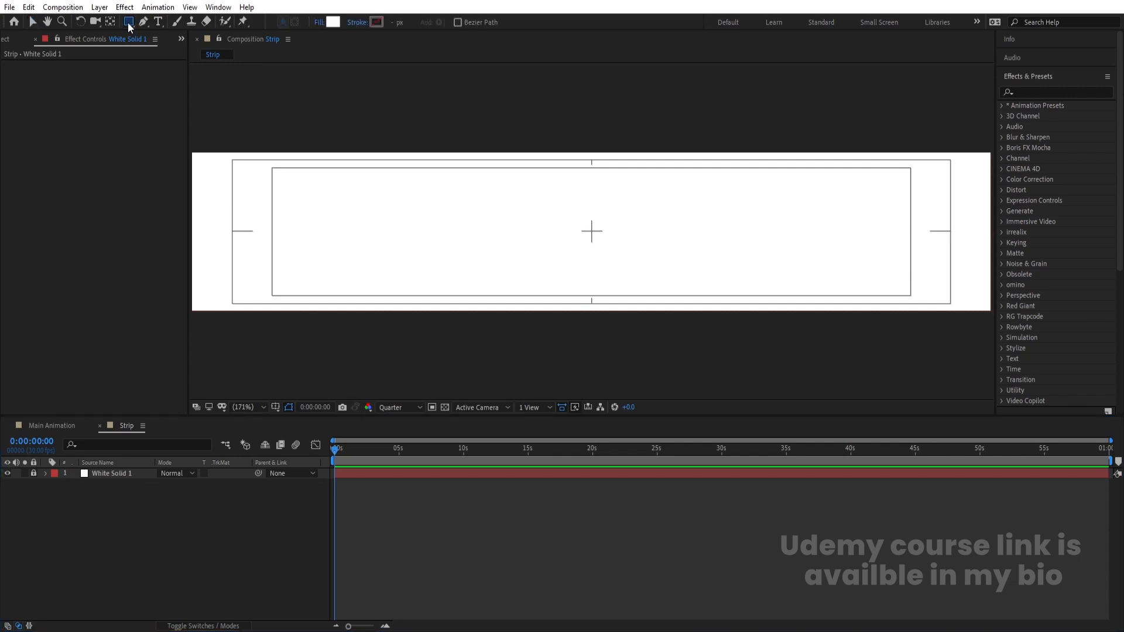
click(320, 23)
click(507, 280)
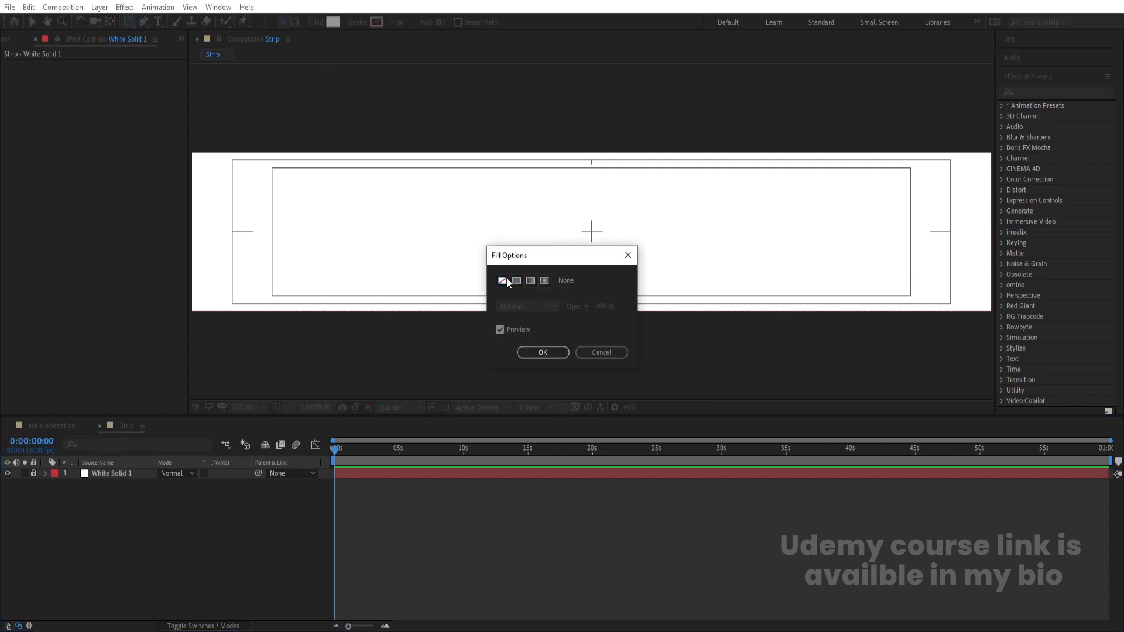
click(538, 352)
click(377, 22)
click(172, 381)
click(406, 226)
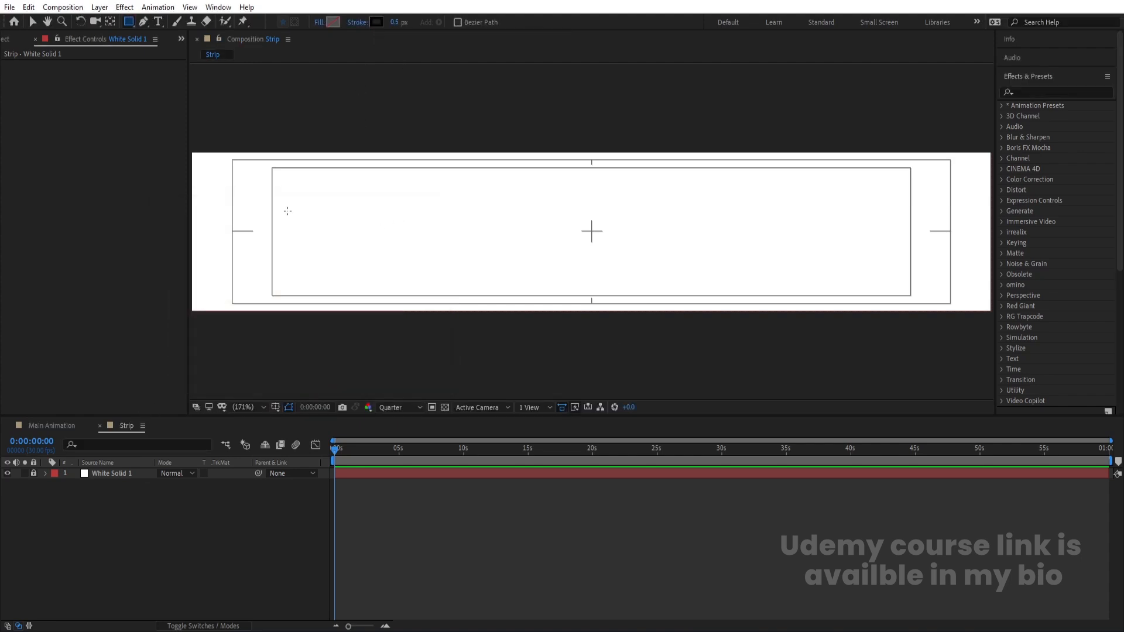
Add a rectangle shape layer that fills the composition and set its stroke width to 2 px
double_click(129, 23)
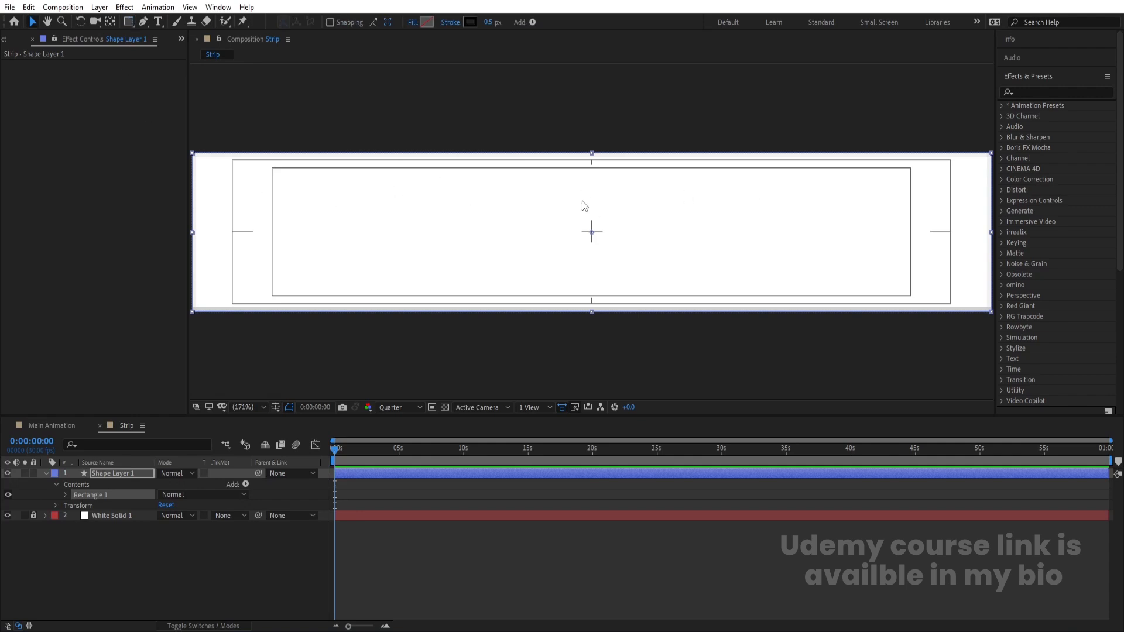
click(491, 22)
text(2)
key(Return)
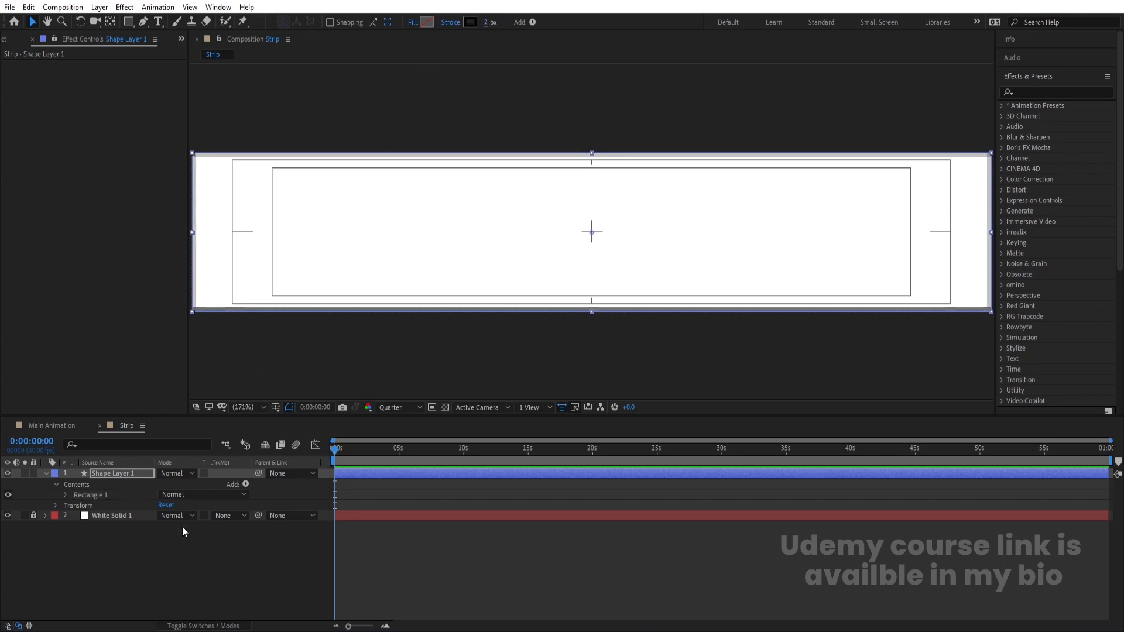
click(174, 547)
Unlink the rectangle path's size dimensions and reduce the size to about 779 by 129, then collapse the shape layer
click(115, 473)
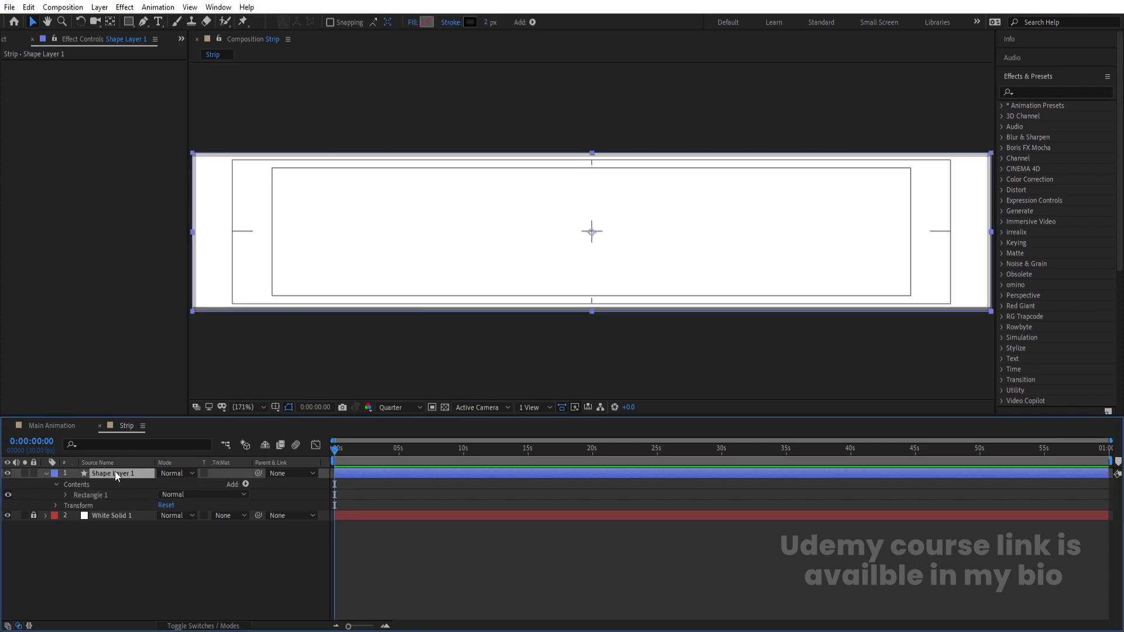
click(74, 484)
click(67, 495)
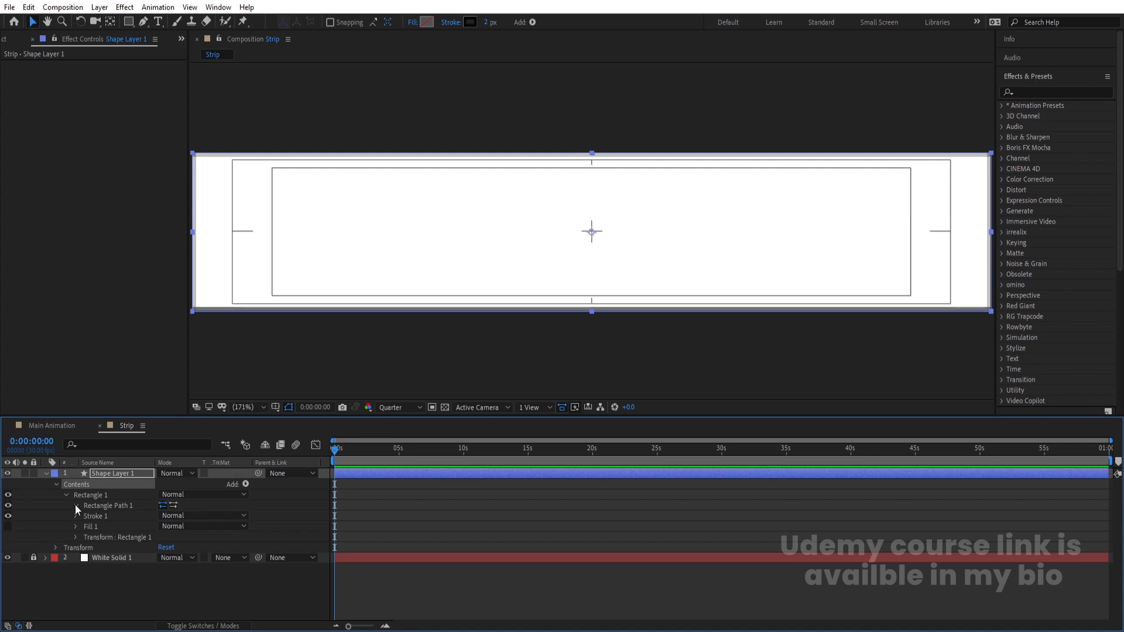
click(75, 505)
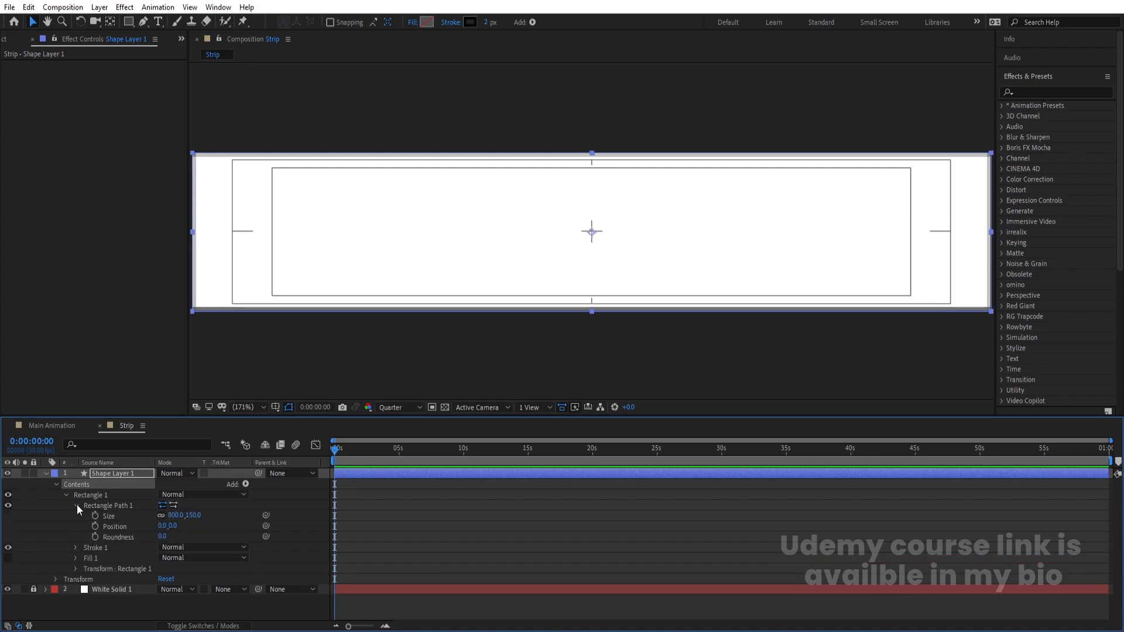
click(161, 516)
mouse_move(180, 518)
mouse_down()
mouse_move(169, 518)
mouse_move(181, 515)
mouse_up()
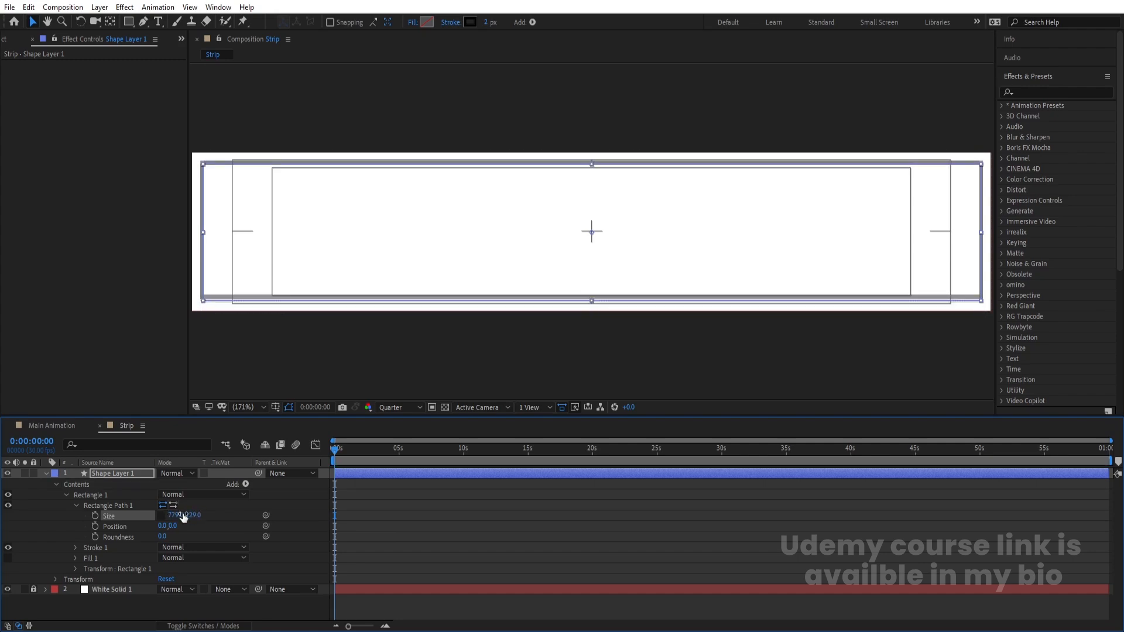
click(45, 473)
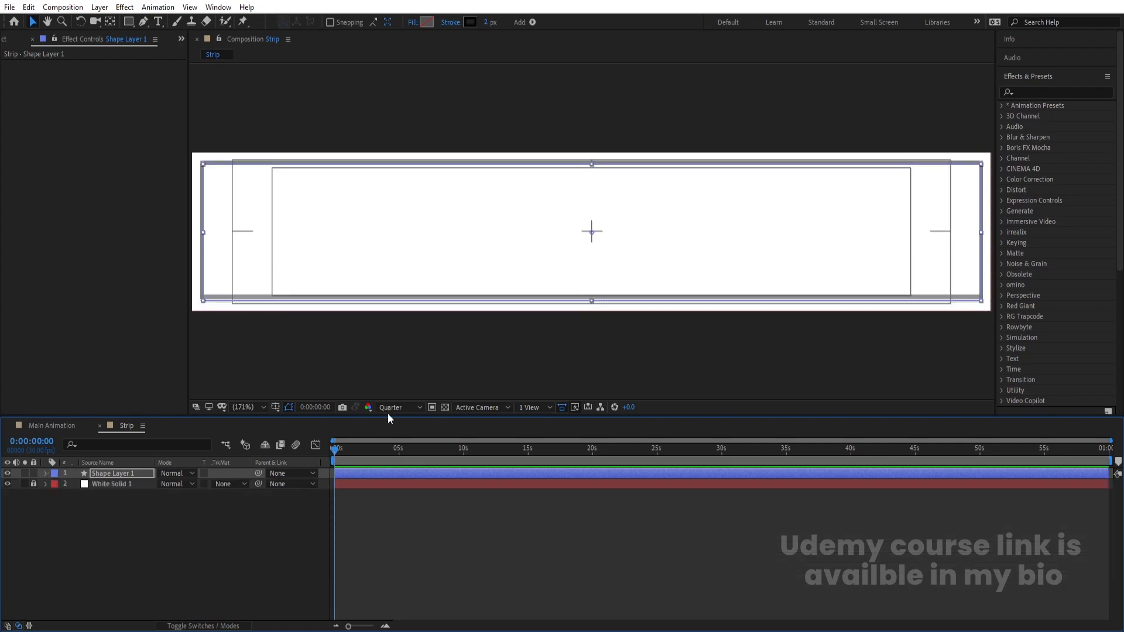
Set the Strip composition's preview resolution to Full and deselect the shape layer
click(389, 413)
click(390, 426)
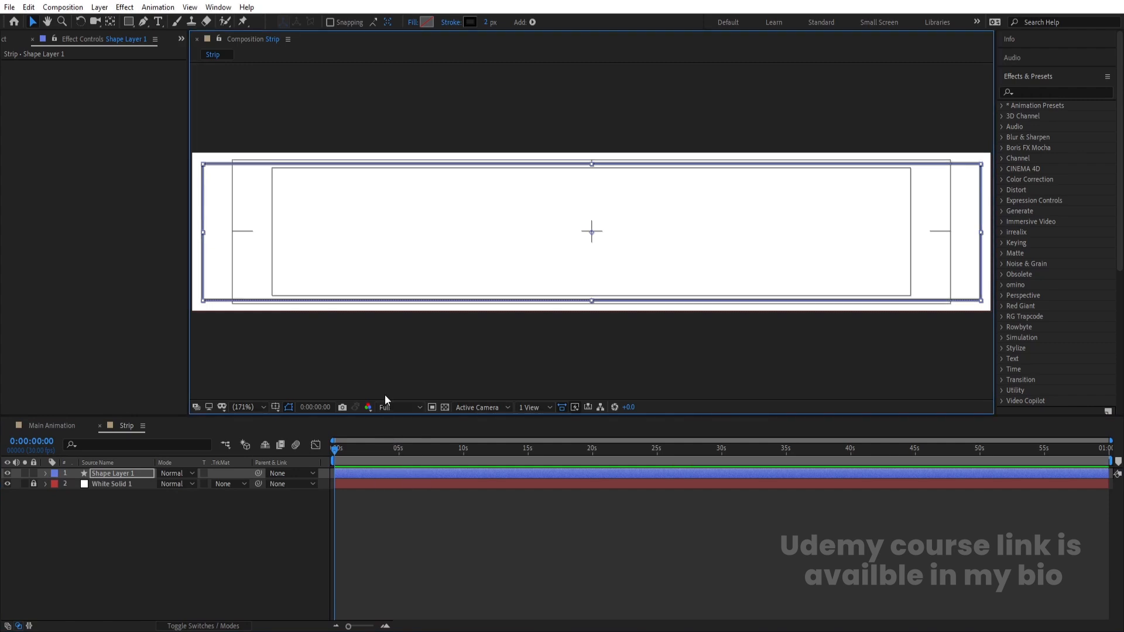
click(172, 551)
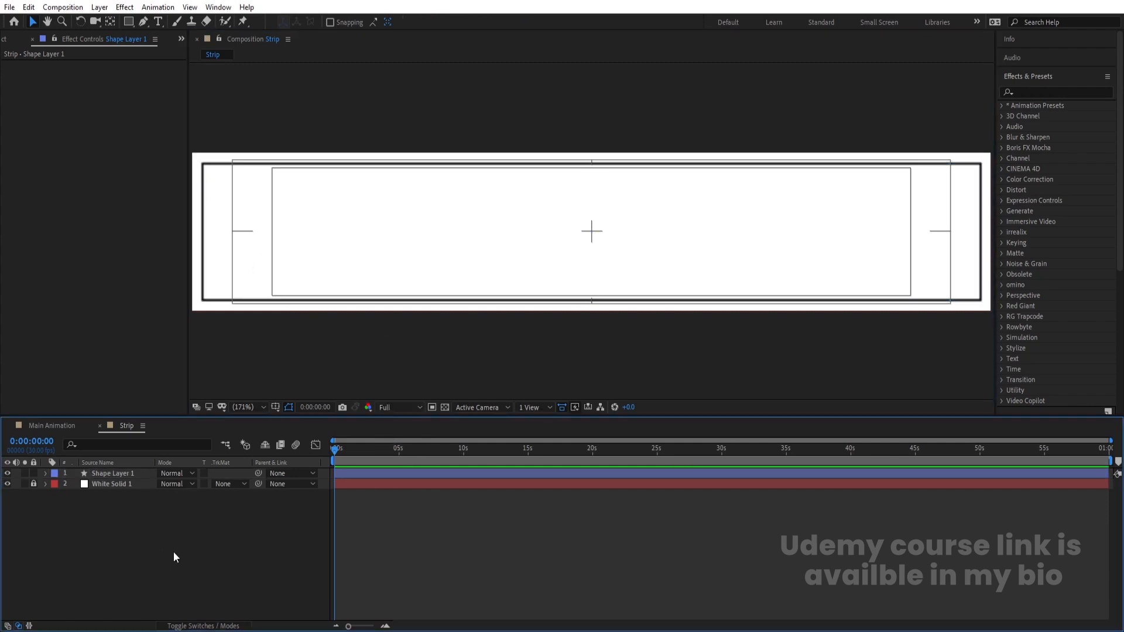
Add a text layer reading "- BOLD -" inside the strip
click(158, 23)
click(354, 274)
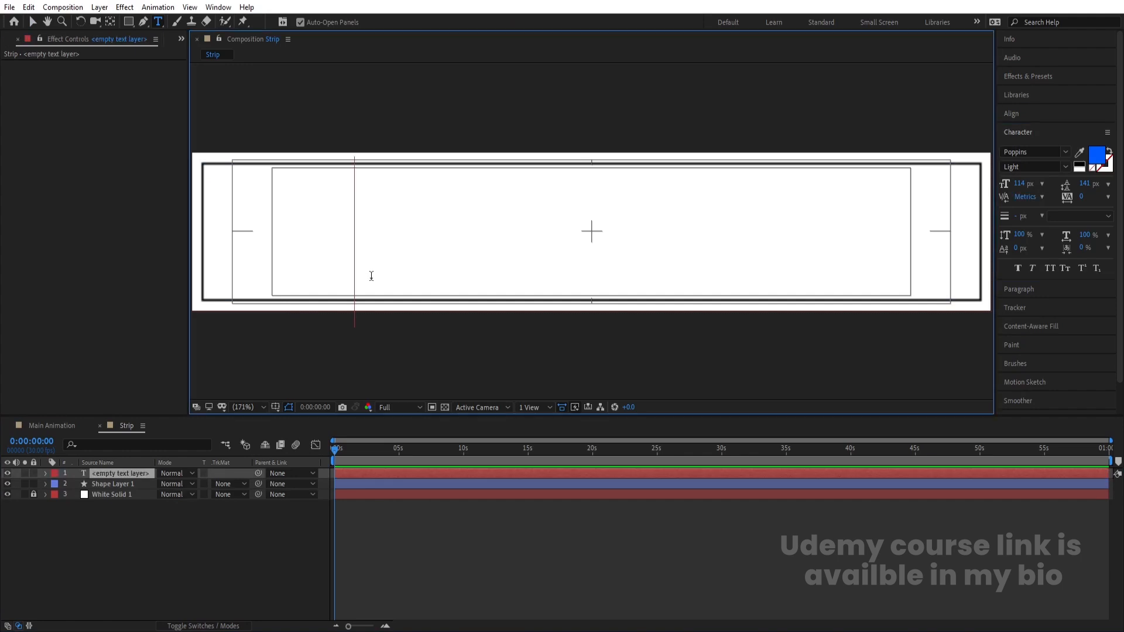
text(- BOLD )
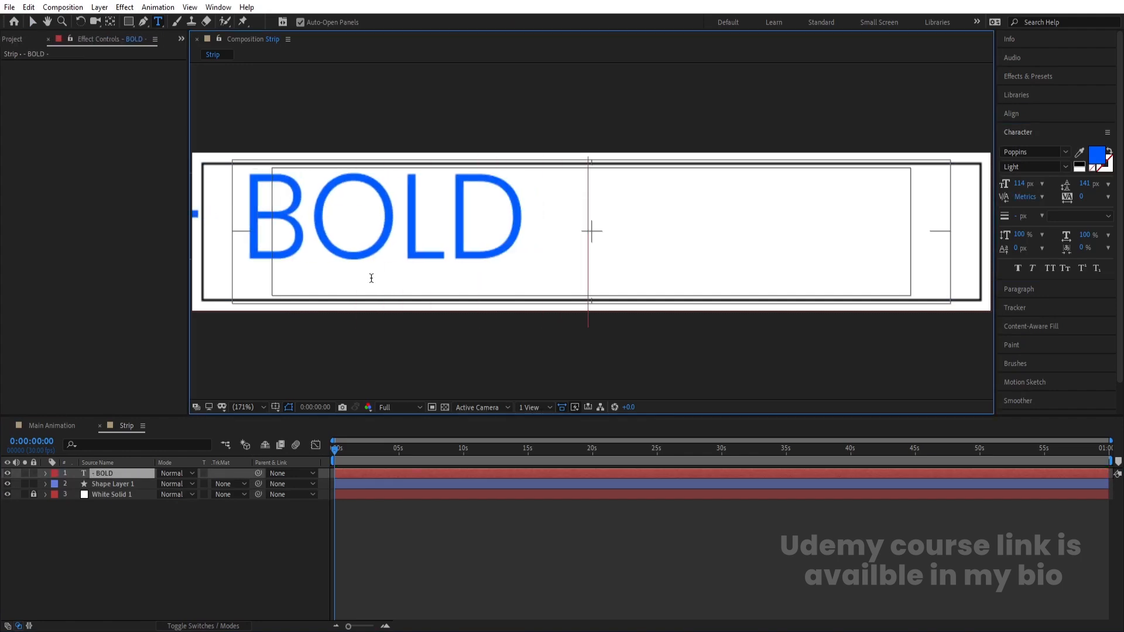
text(-)
Format the whole BOLD text in Poppins Black with a black fill and tracking of about -39
key(ctrl+a)
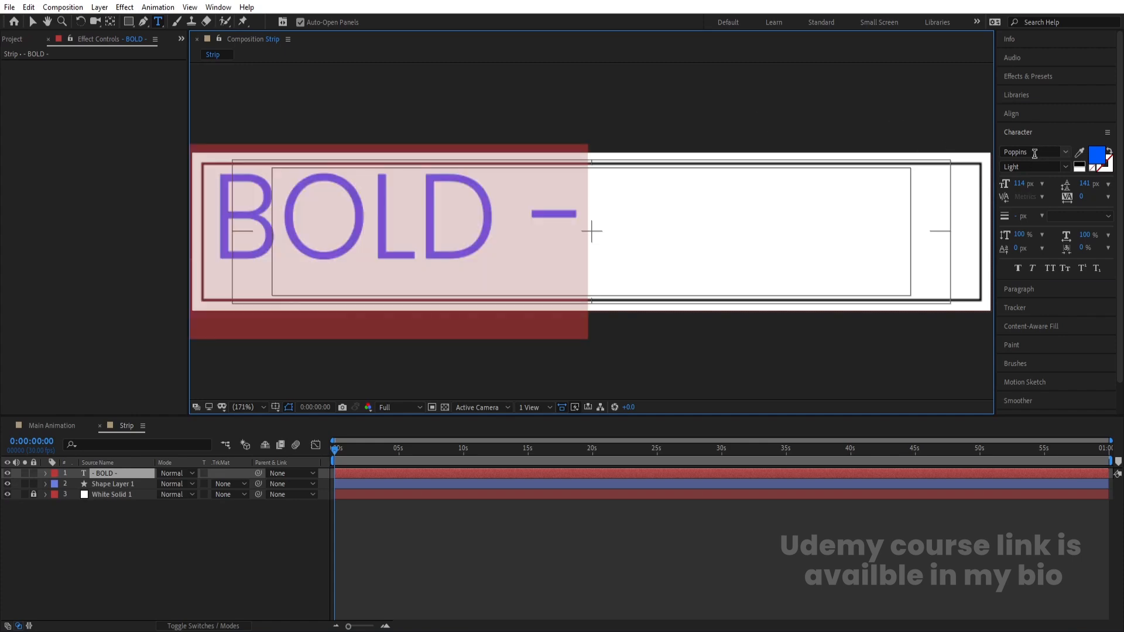
click(1035, 152)
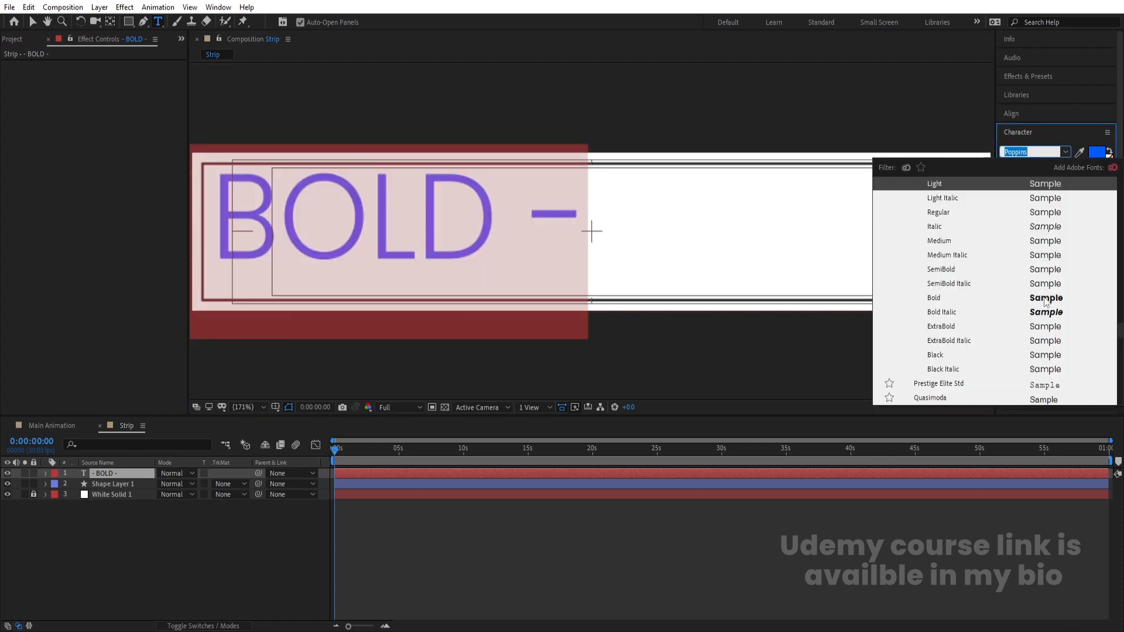
click(942, 360)
click(1082, 161)
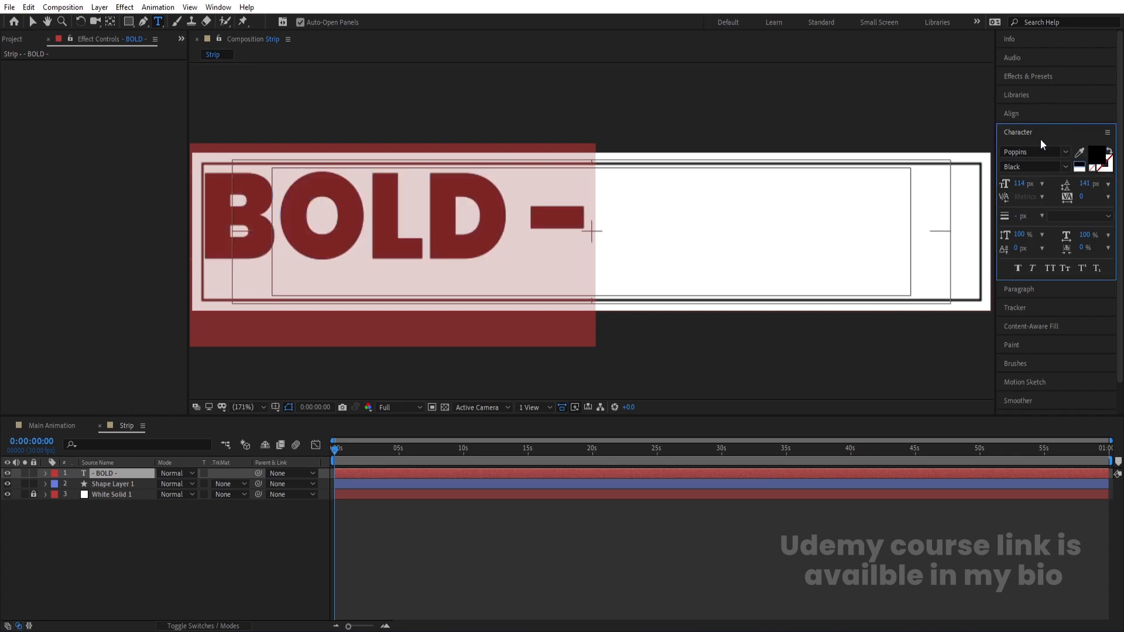
drag(1082, 199, 1055, 195)
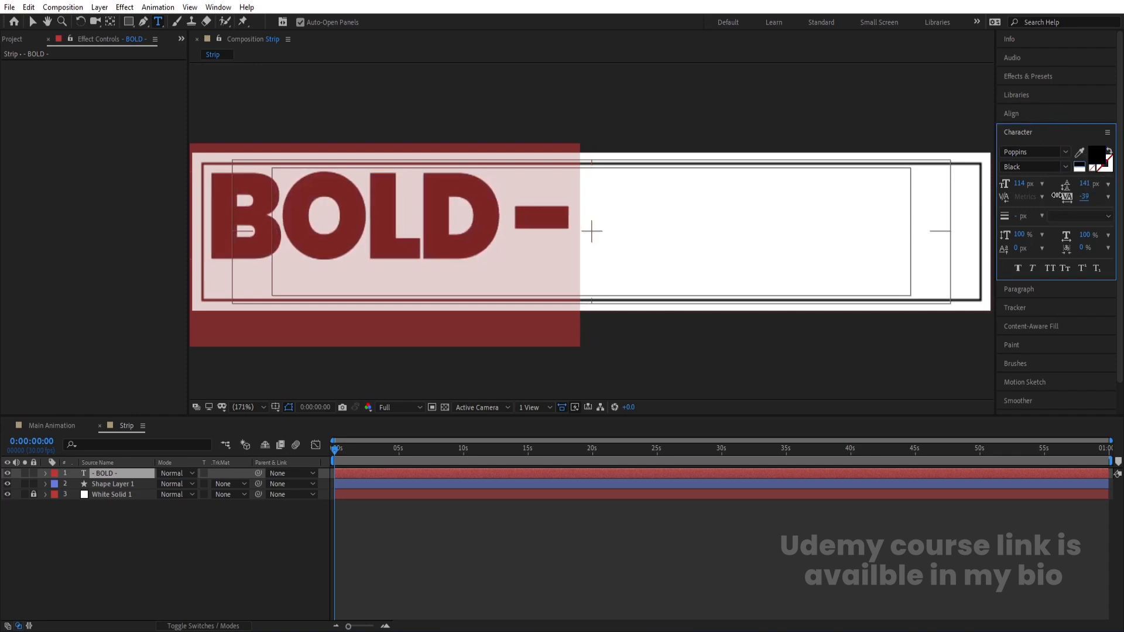
Center the BOLD text horizontally and vertically in the composition and move its anchor point to the text's center
click(1021, 114)
click(1028, 145)
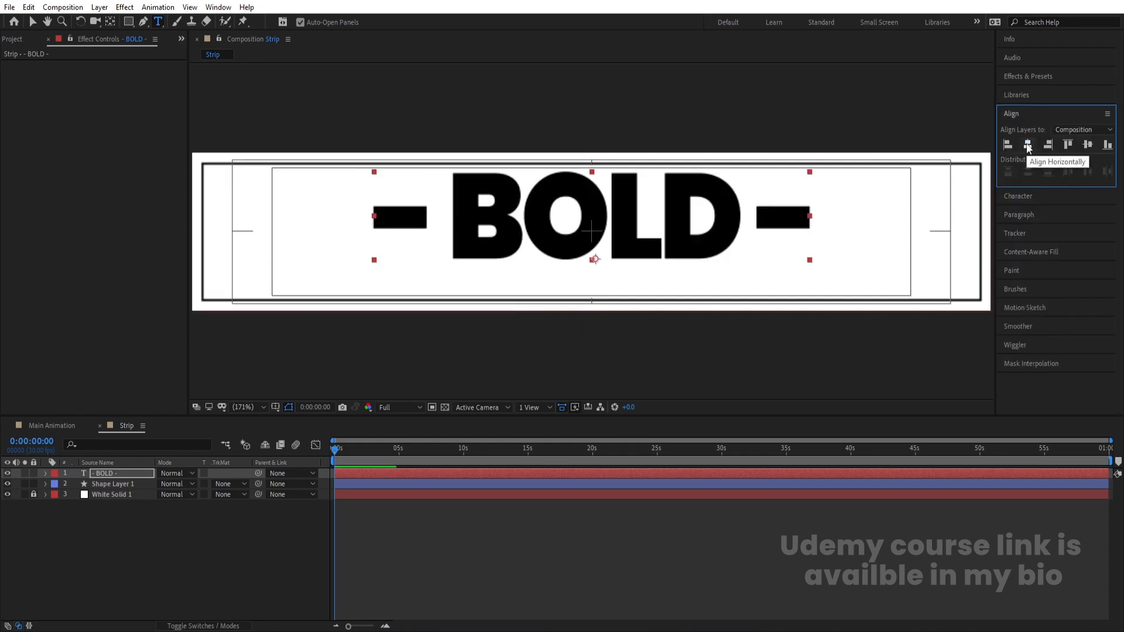
click(1088, 145)
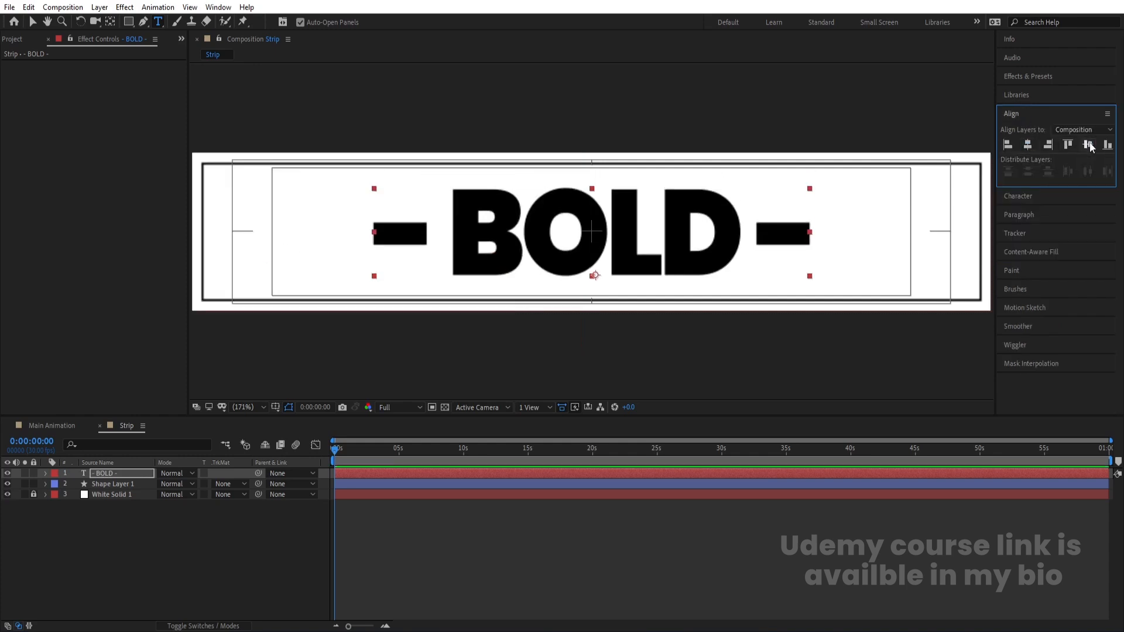
key(ctrl+alt+Home)
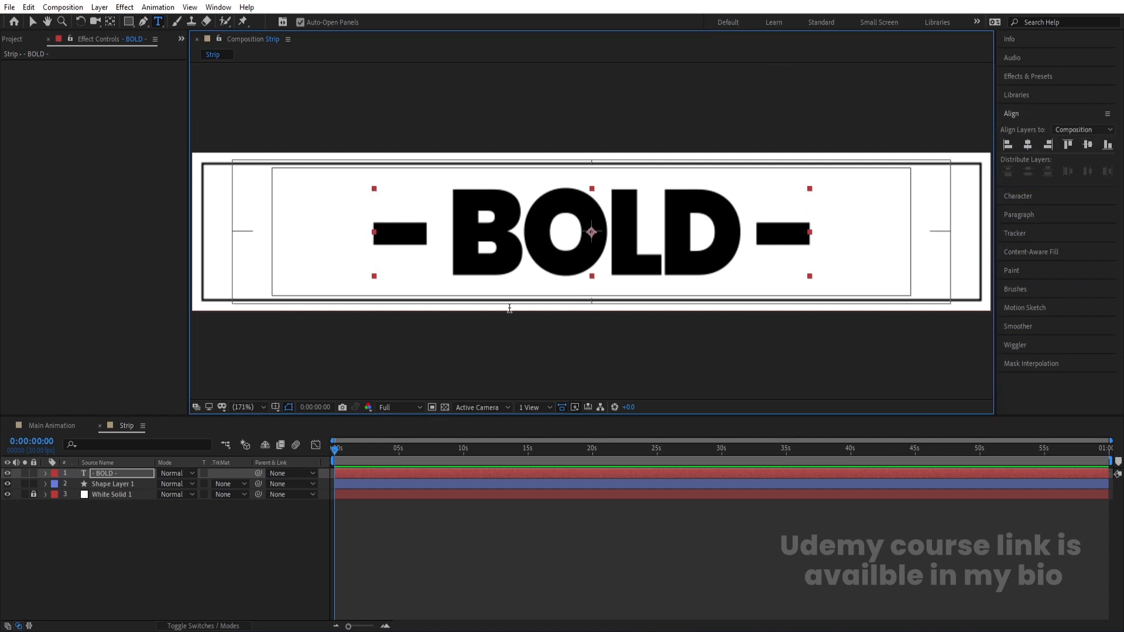
Scale the BOLD text layer up to 133% and deselect it
click(139, 532)
click(110, 475)
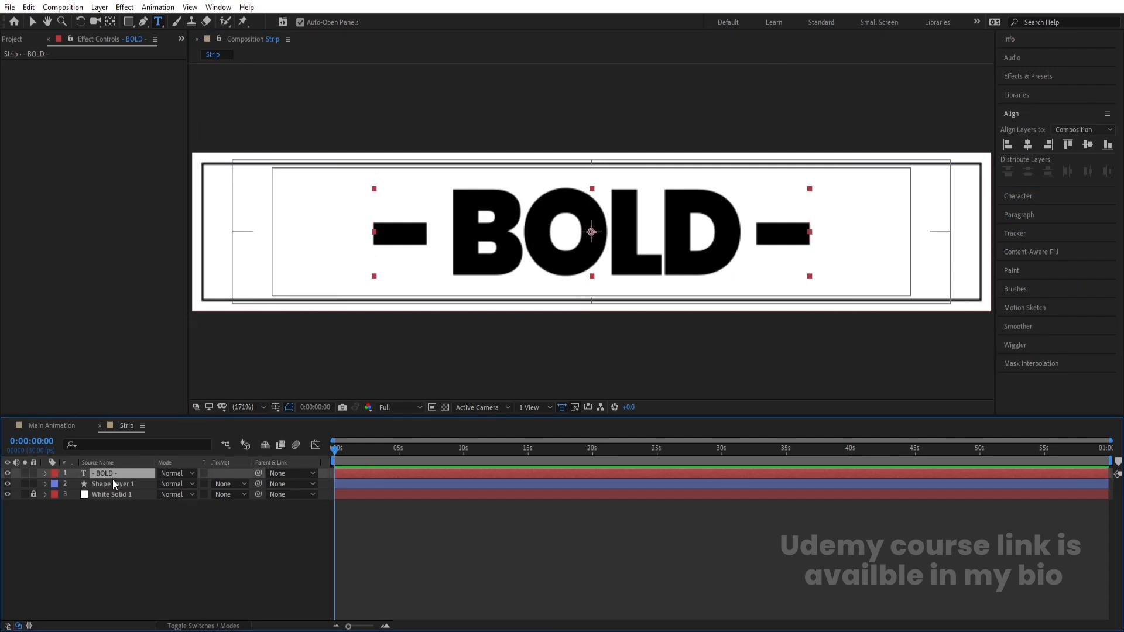
key(s)
drag(175, 484, 196, 481)
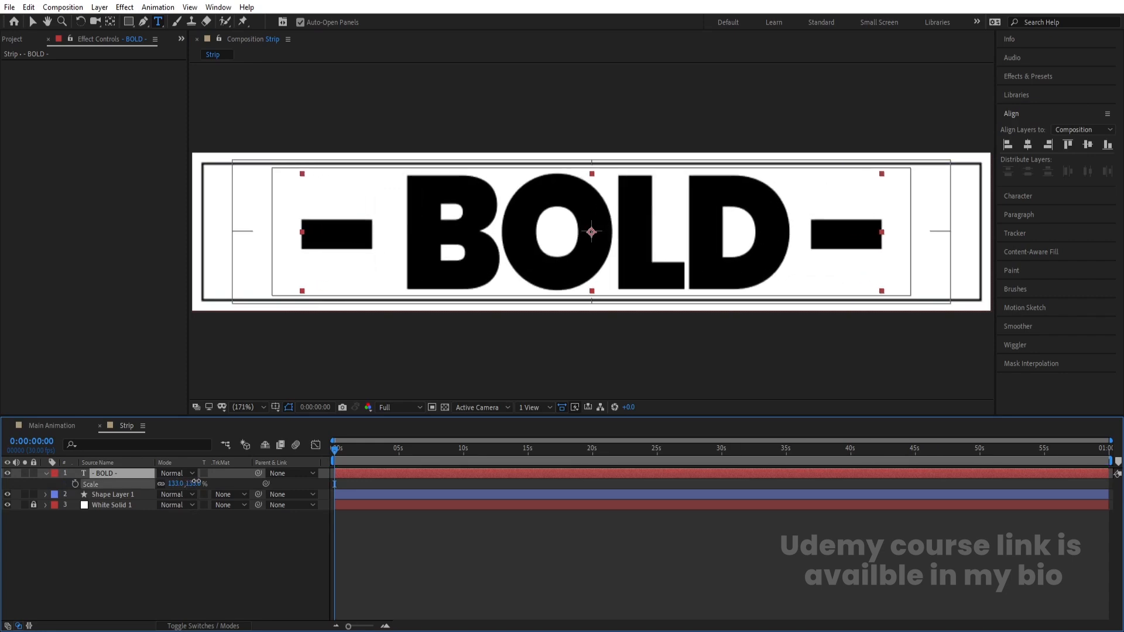
click(177, 553)
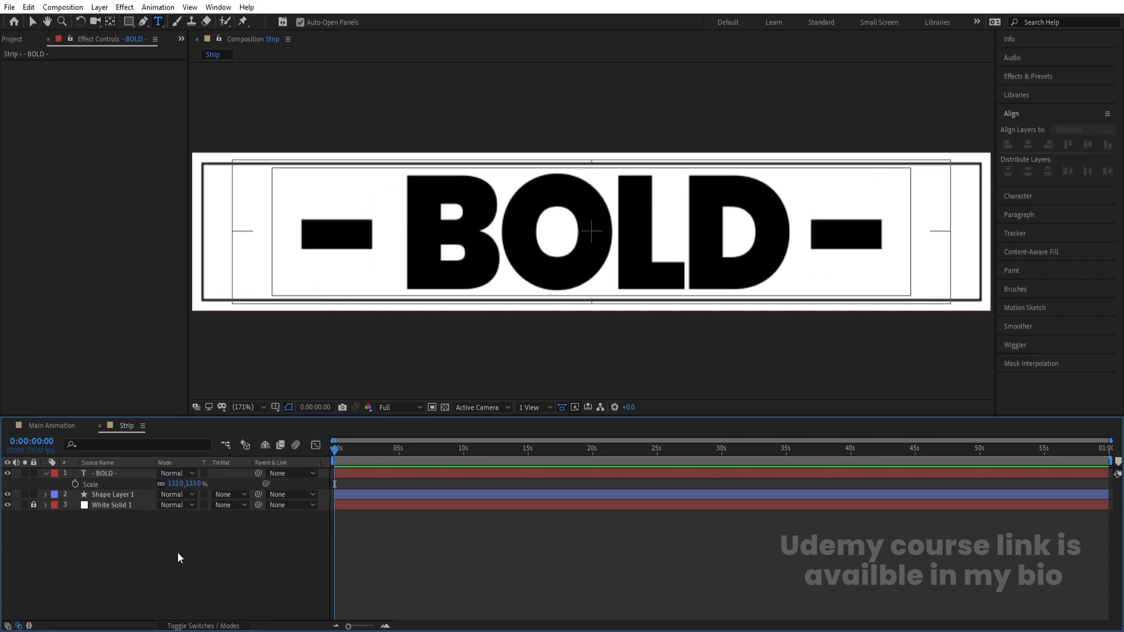
Place the Strip composition as a layer in the Main Animation composition
click(48, 425)
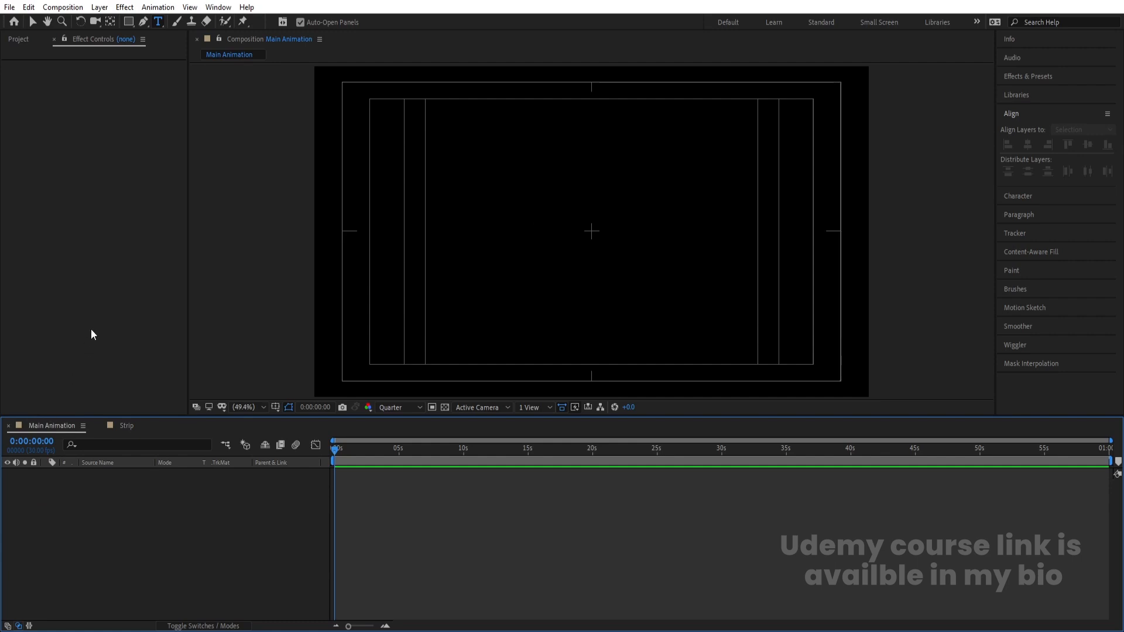
key(ctrl+0)
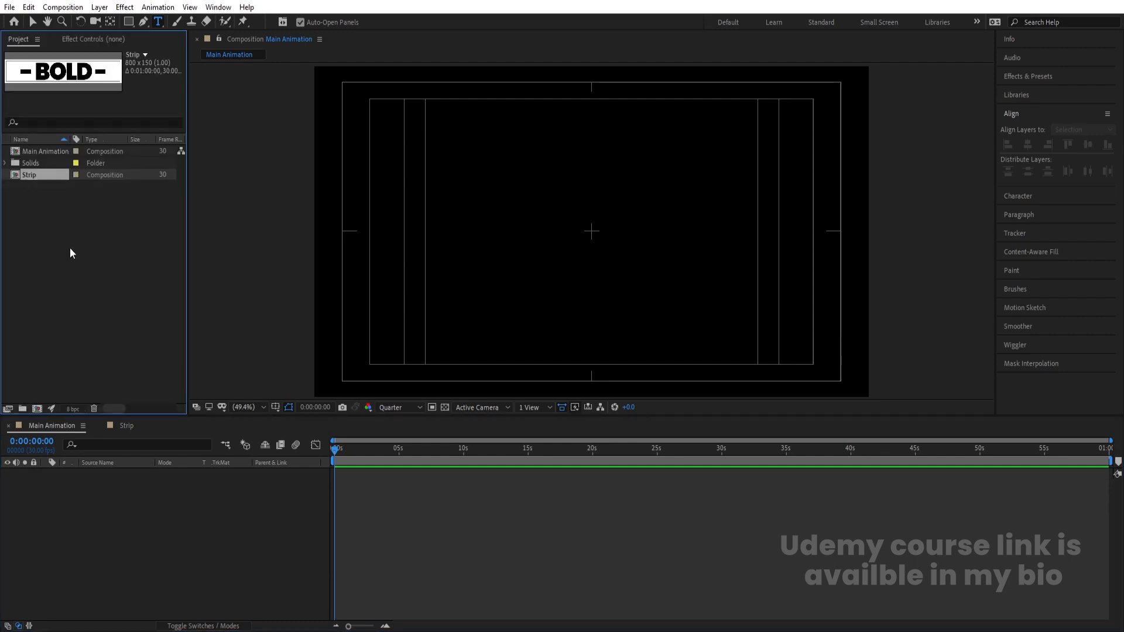
drag(165, 517, 166, 519)
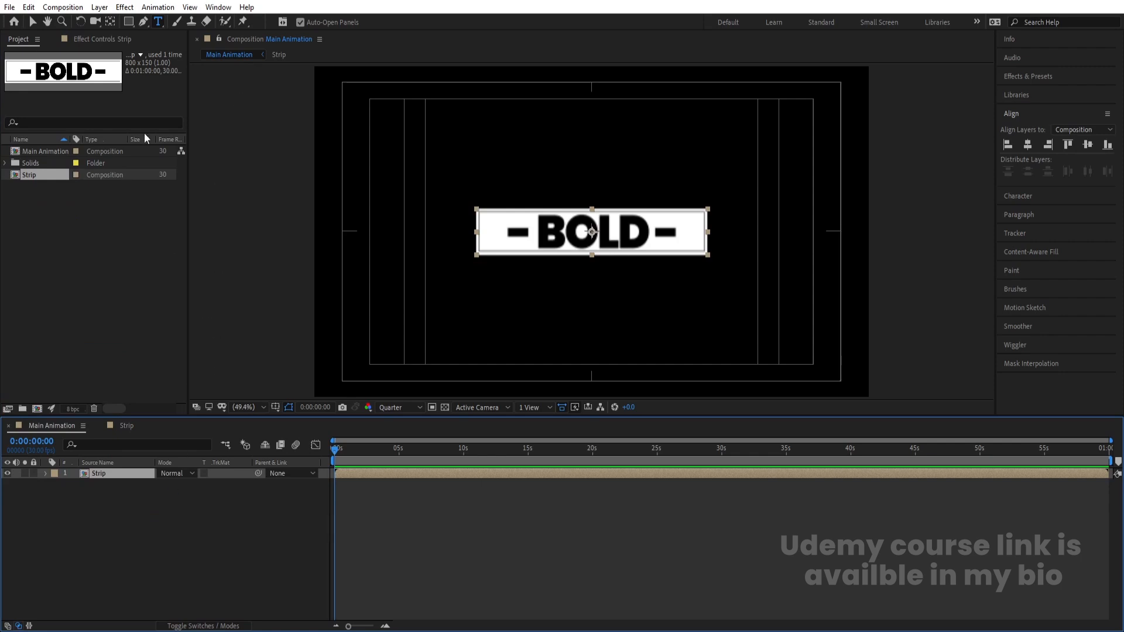
Move the Strip layer's anchor point to the middle of its bottom edge, keeping the layer selected
click(110, 22)
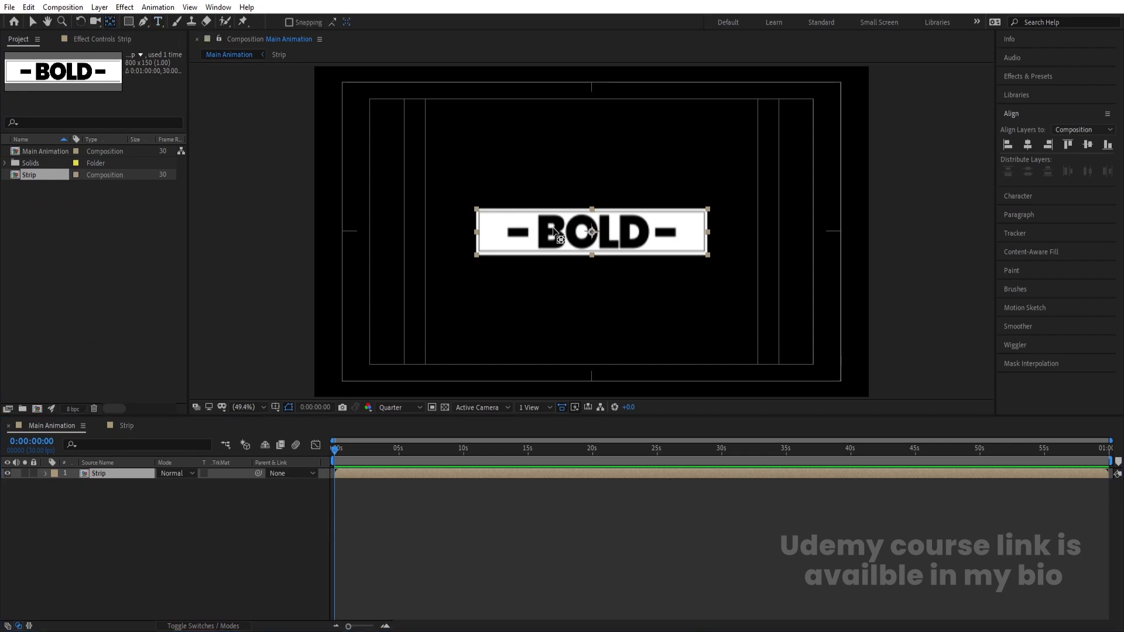
key(period)
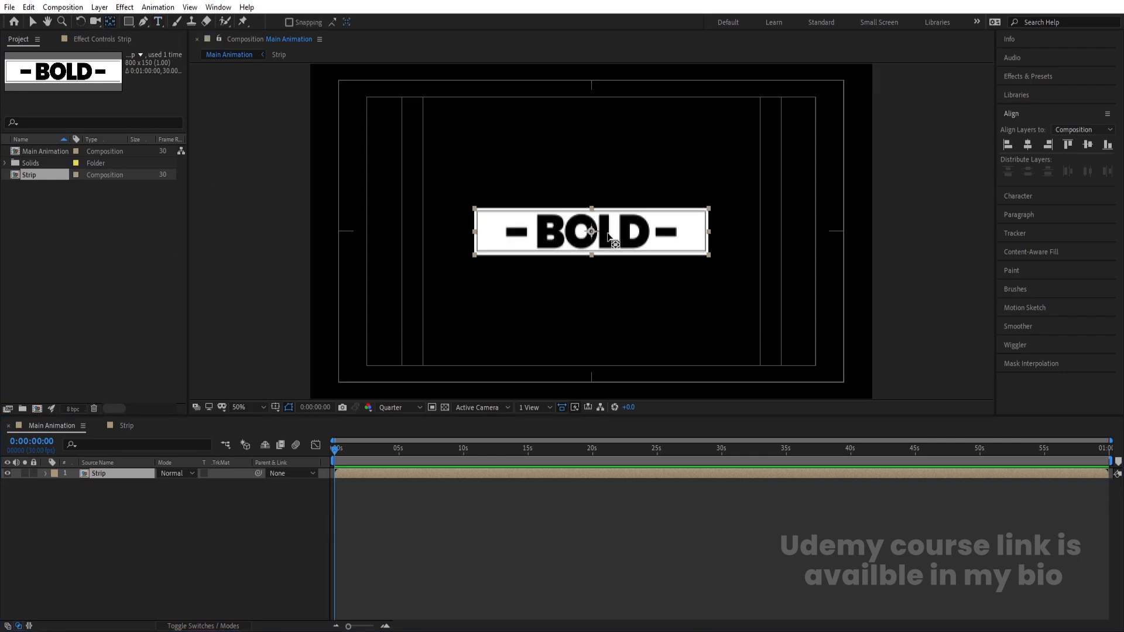
click(592, 233)
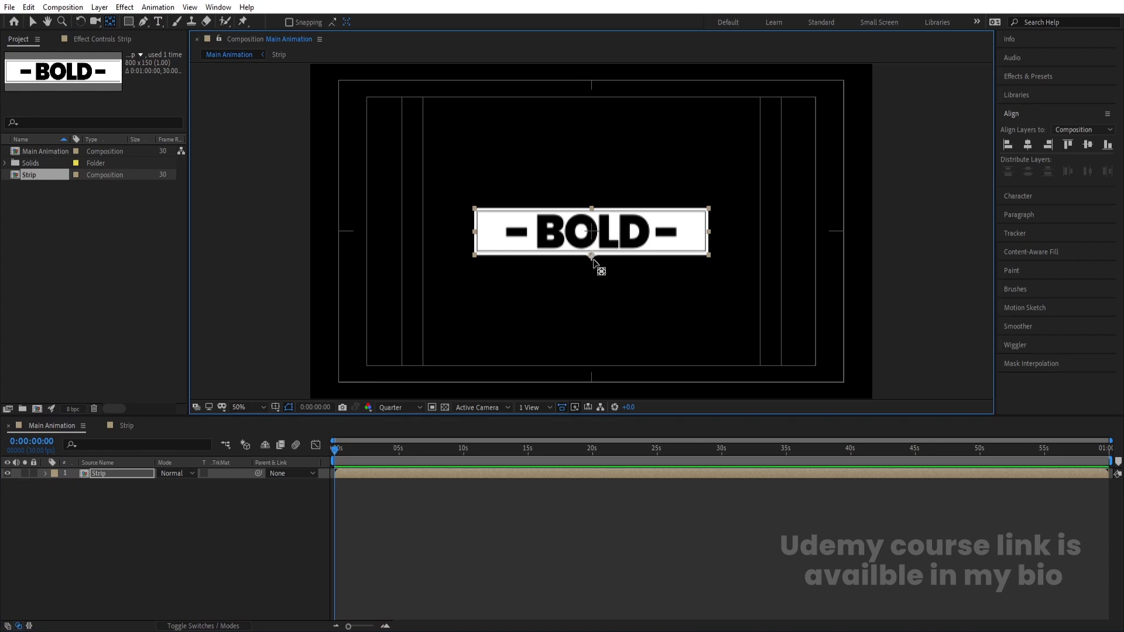
click(131, 518)
click(109, 472)
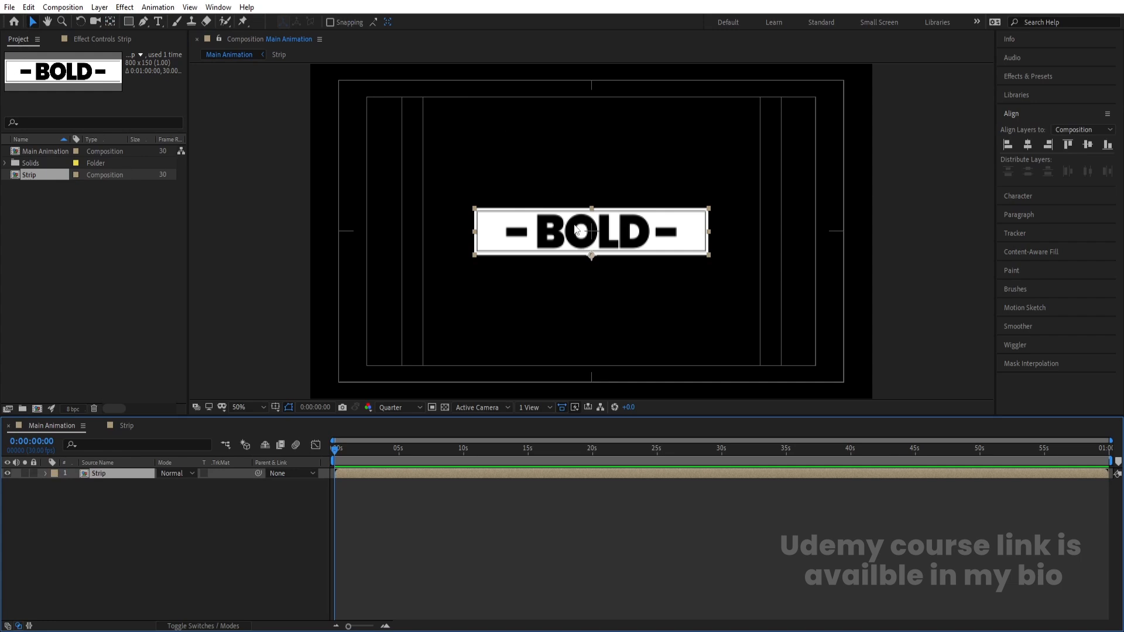
Duplicate the Strip layer three times and stack the copies edge to edge above the original
key(ctrl+d)
drag(607, 251, 607, 209)
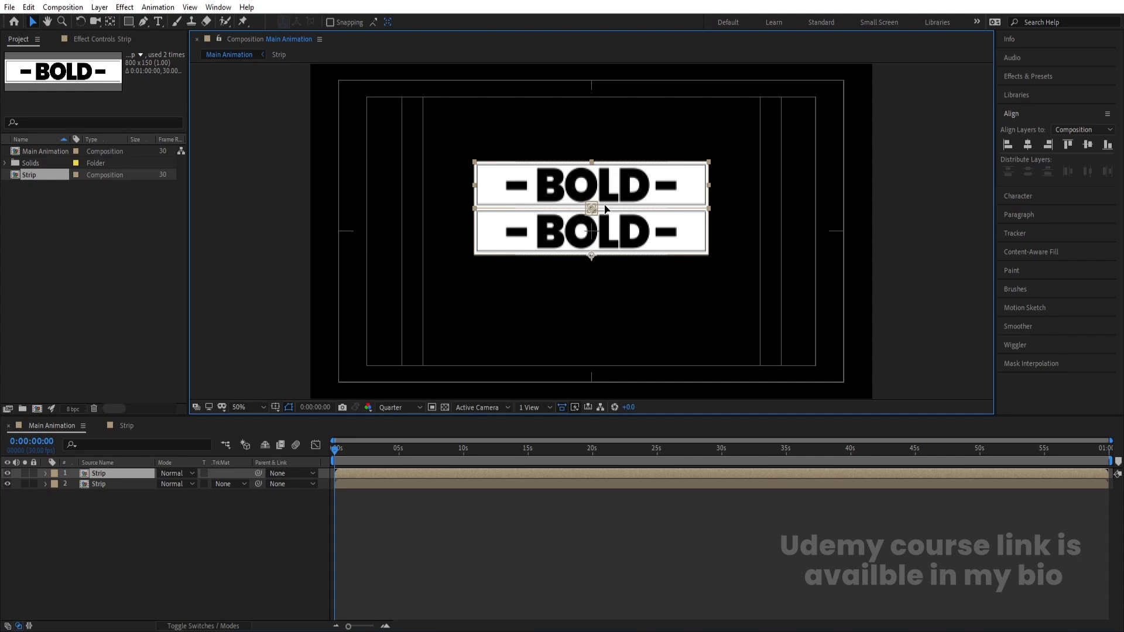
drag(606, 209, 606, 209)
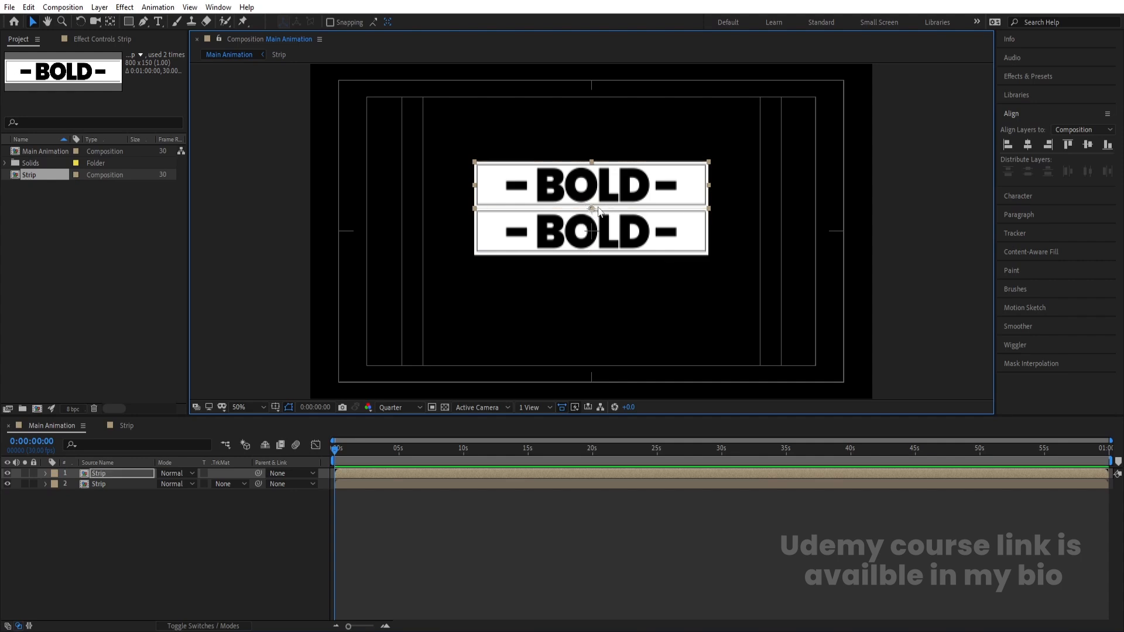
key(ctrl+d)
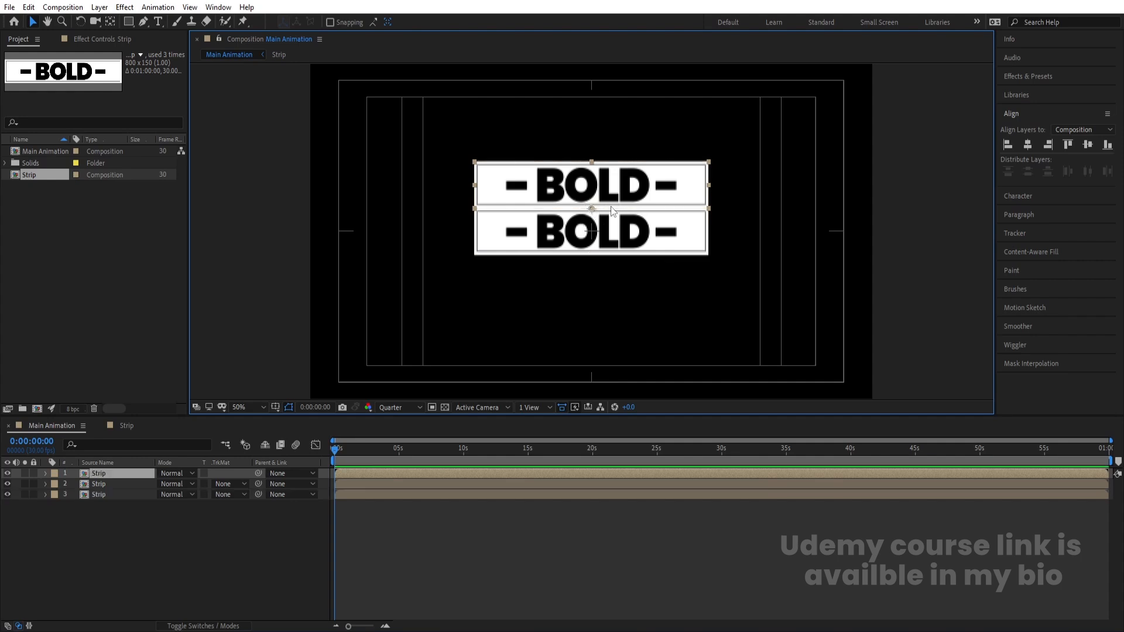
drag(609, 205, 607, 117)
key(ctrl+d)
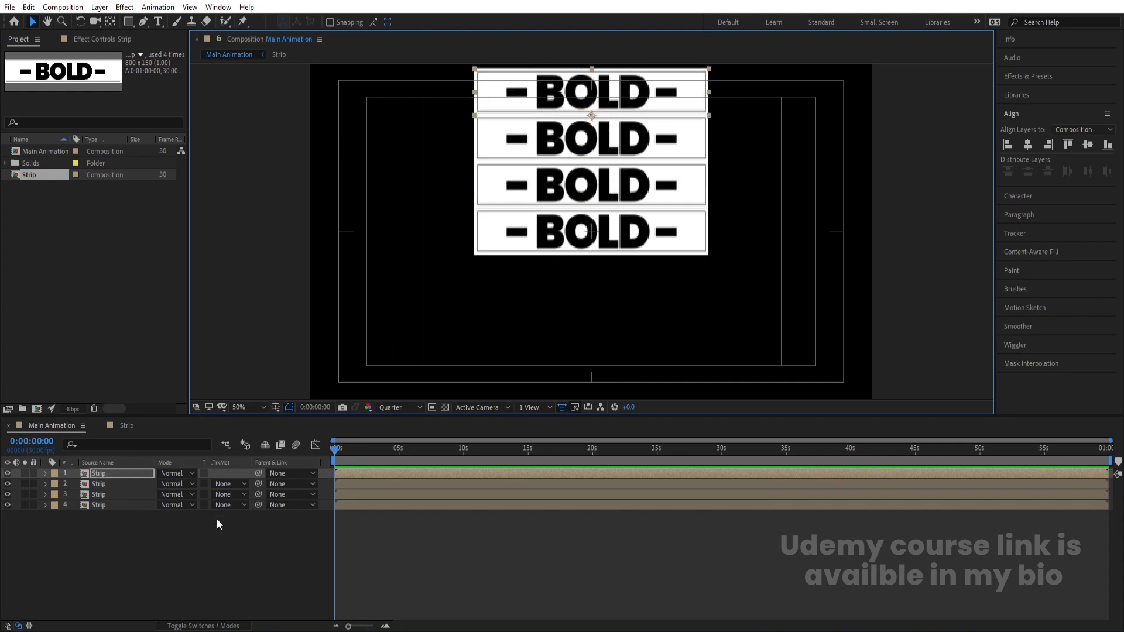
click(142, 541)
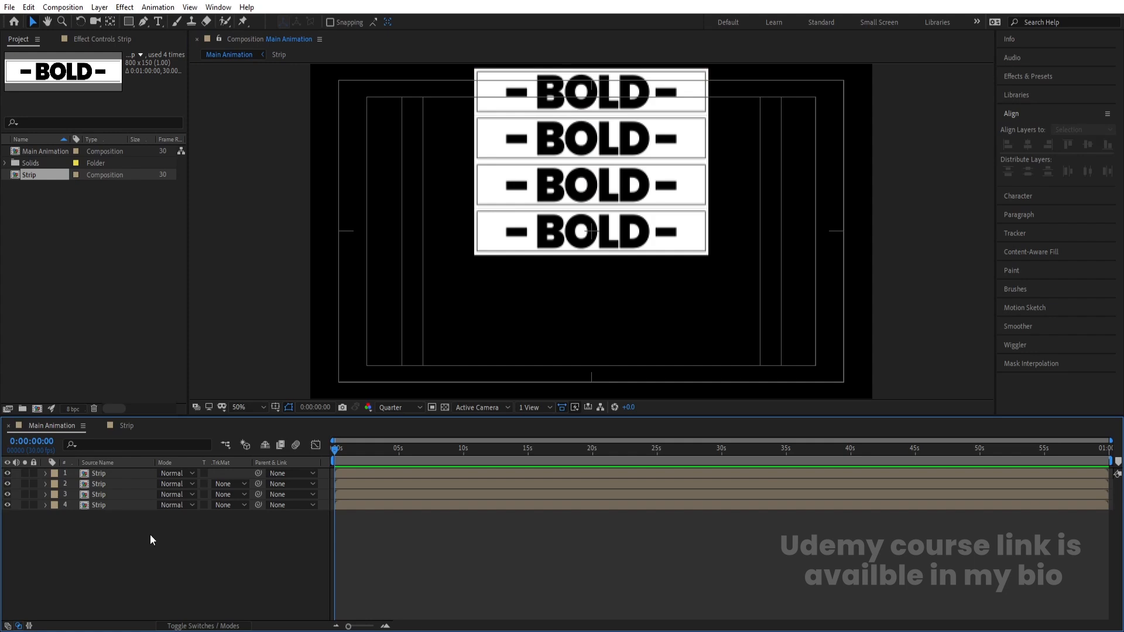
Make all four Strip layers 3D and parent layers 1, 2 and 3 each to the Strip layer directly beneath in the stack
key(F4)
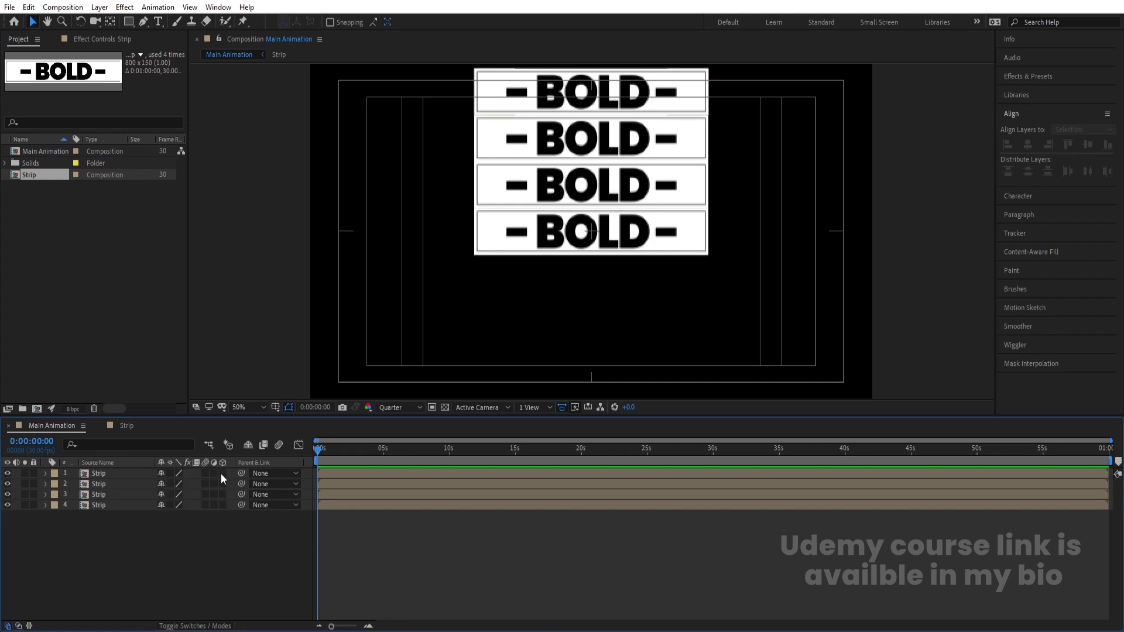
drag(221, 475, 224, 507)
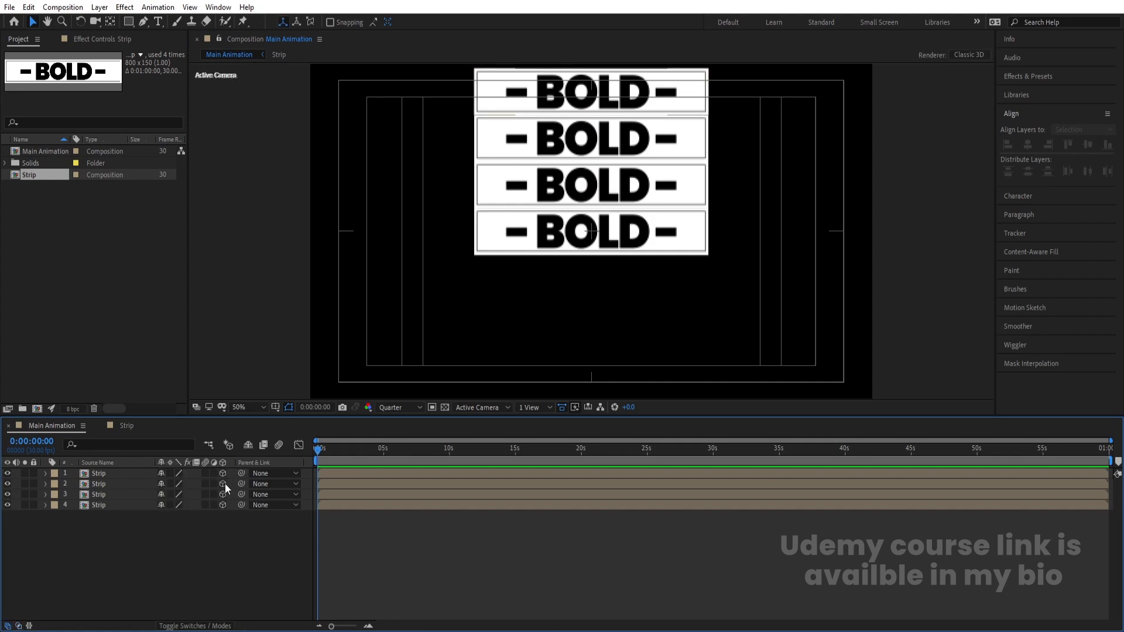
click(105, 474)
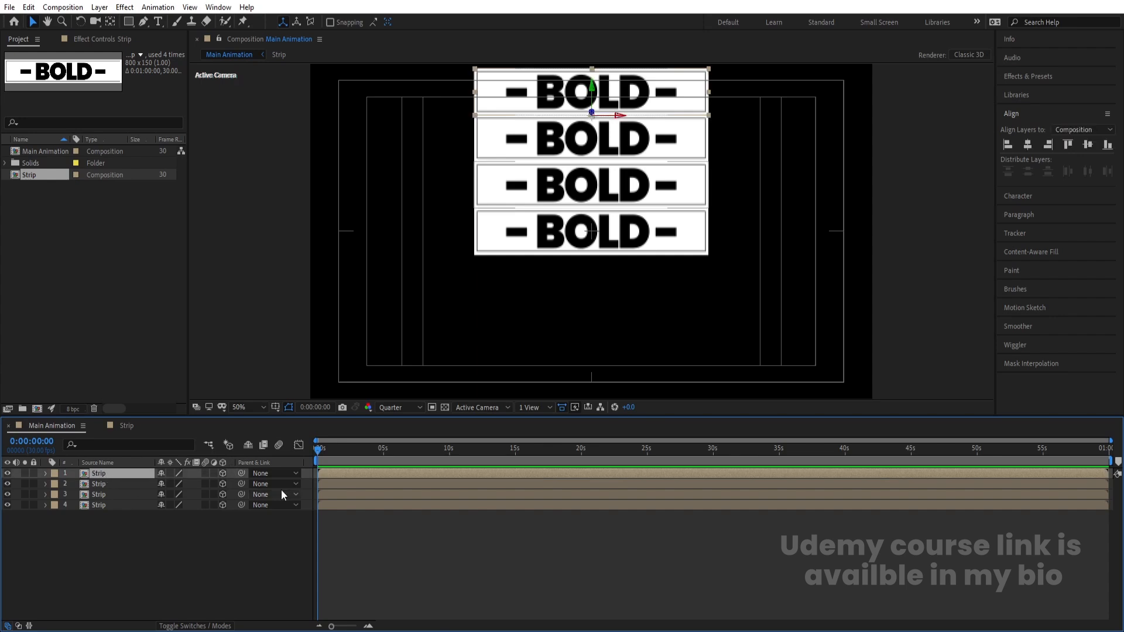
drag(240, 473, 107, 487)
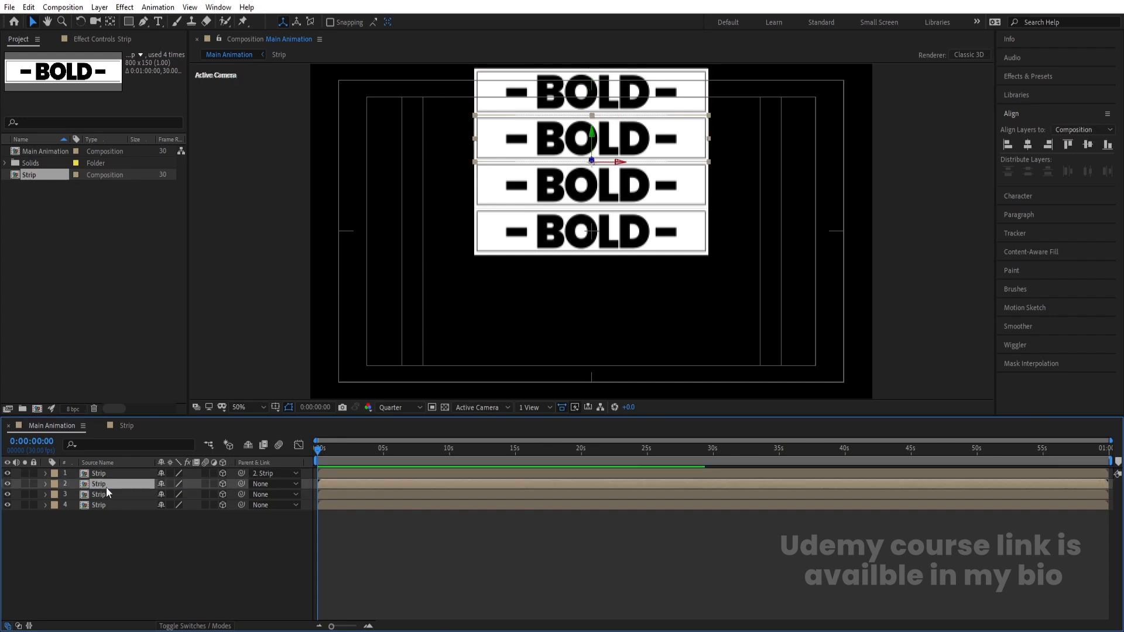
drag(241, 485, 128, 496)
drag(245, 494, 97, 507)
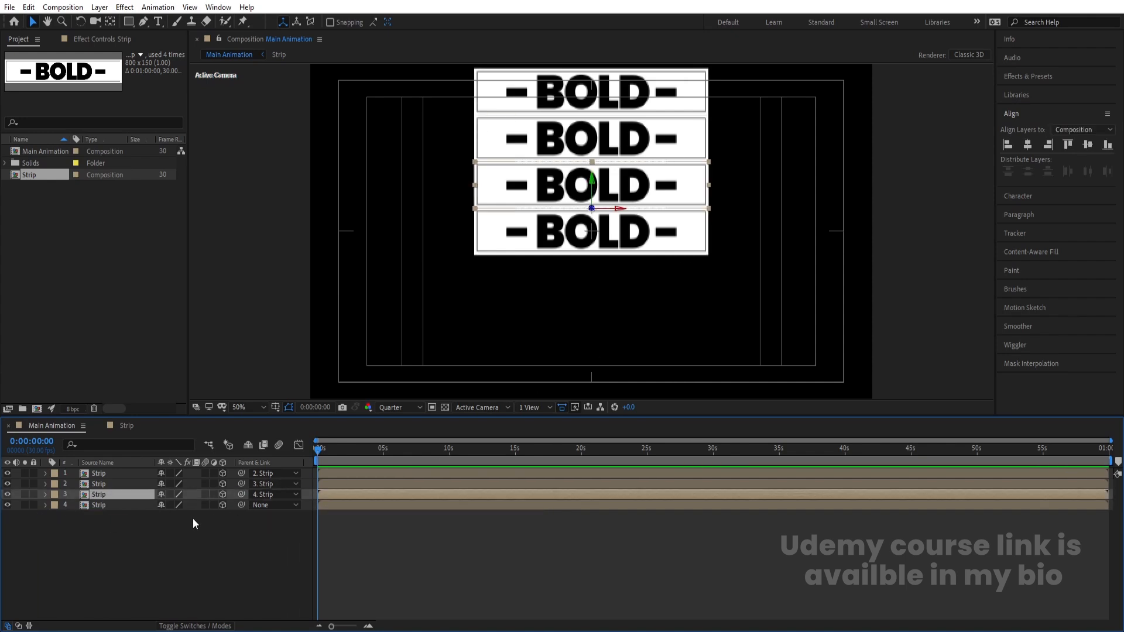
Set the X Rotation of Strip layer 3 to -90°
key(r)
drag(171, 515, 179, 515)
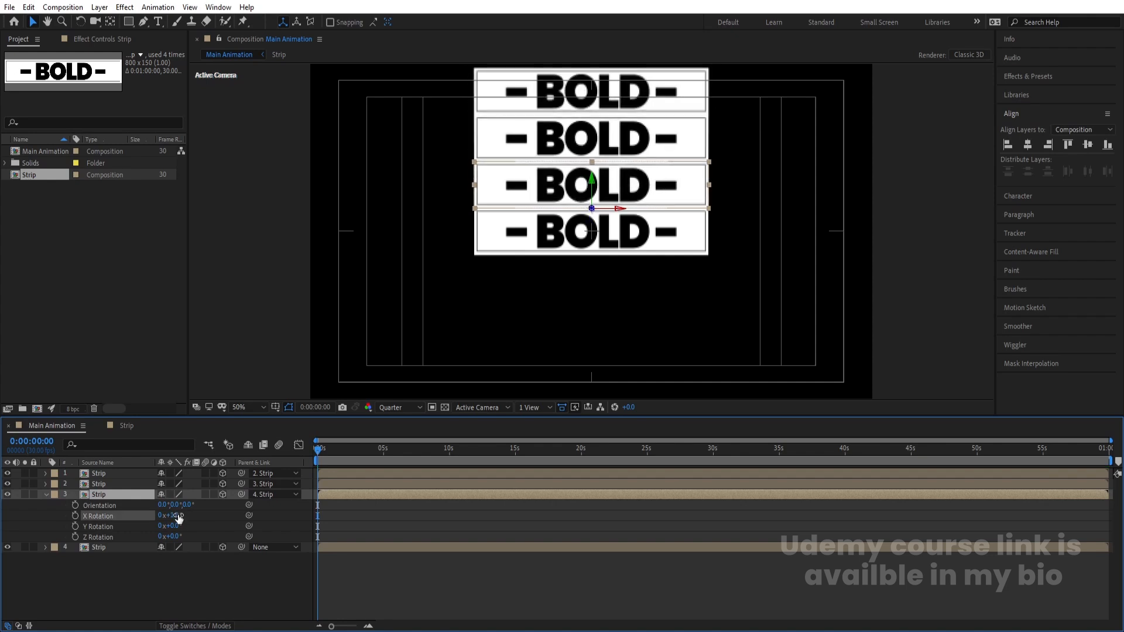
click(174, 516)
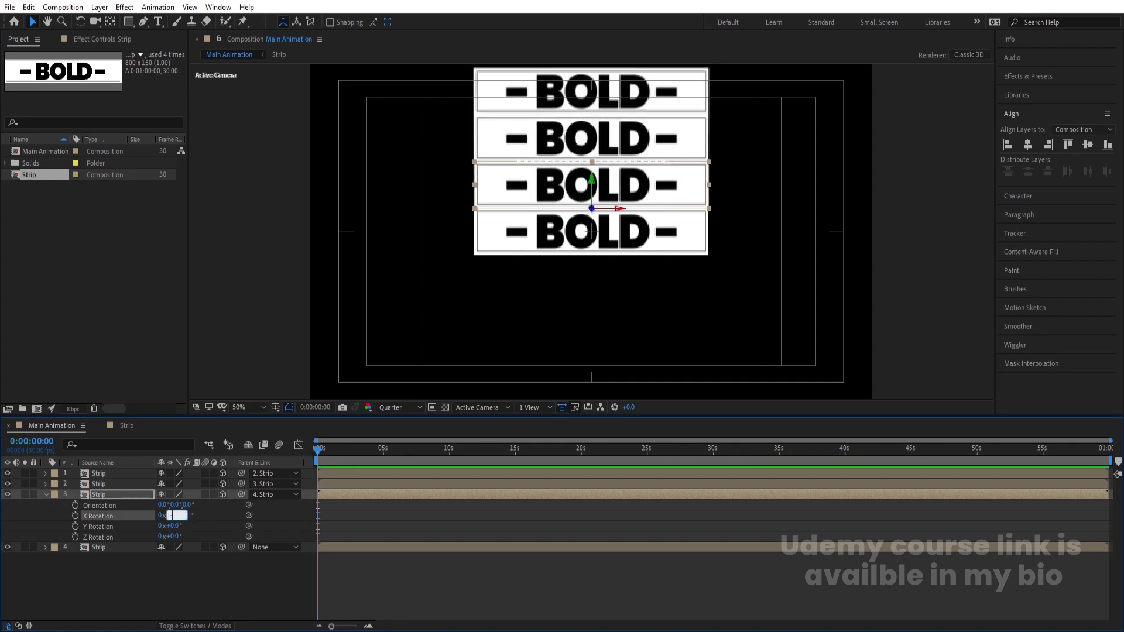
text(-90)
key(Return)
click(125, 495)
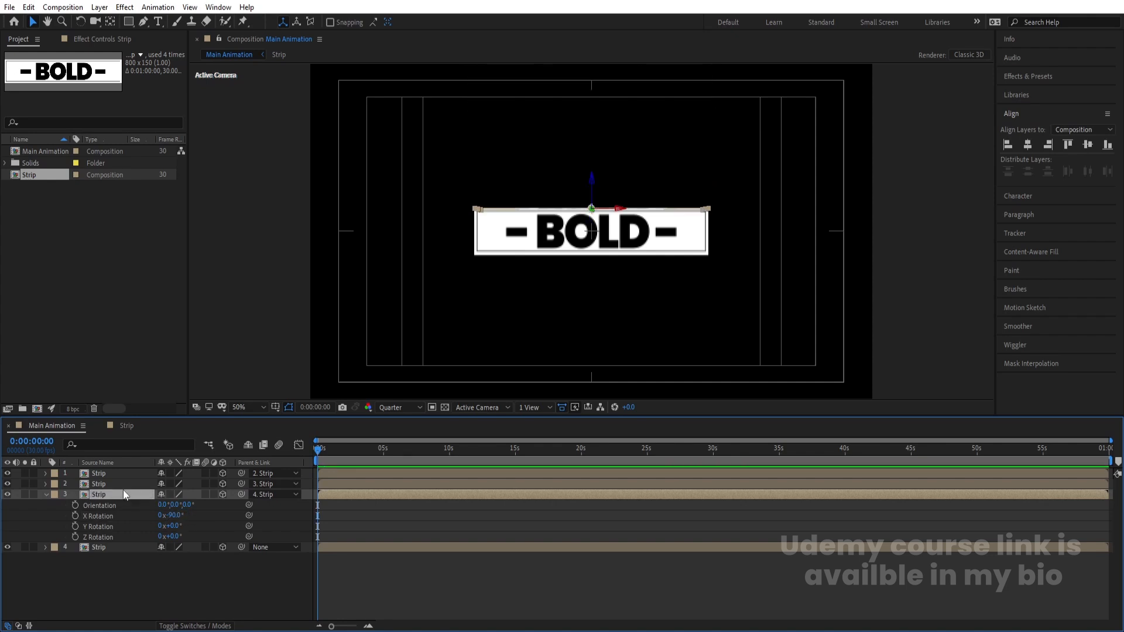
Set the X Rotation of Strip layer 2 to -90°
click(115, 484)
key(r)
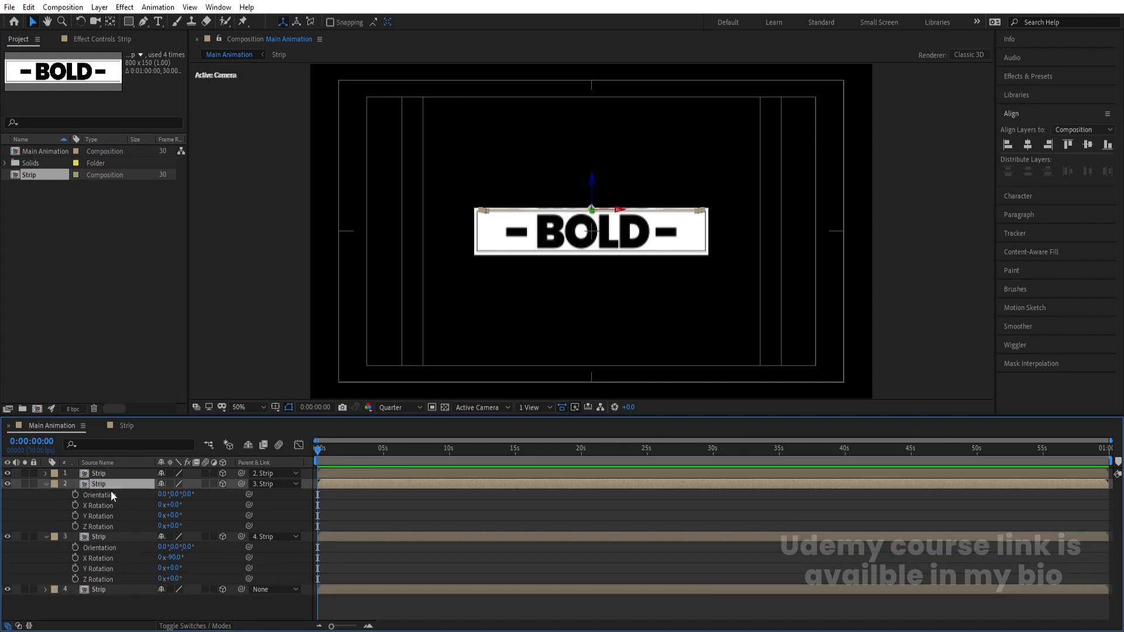
click(175, 504)
text(-90)
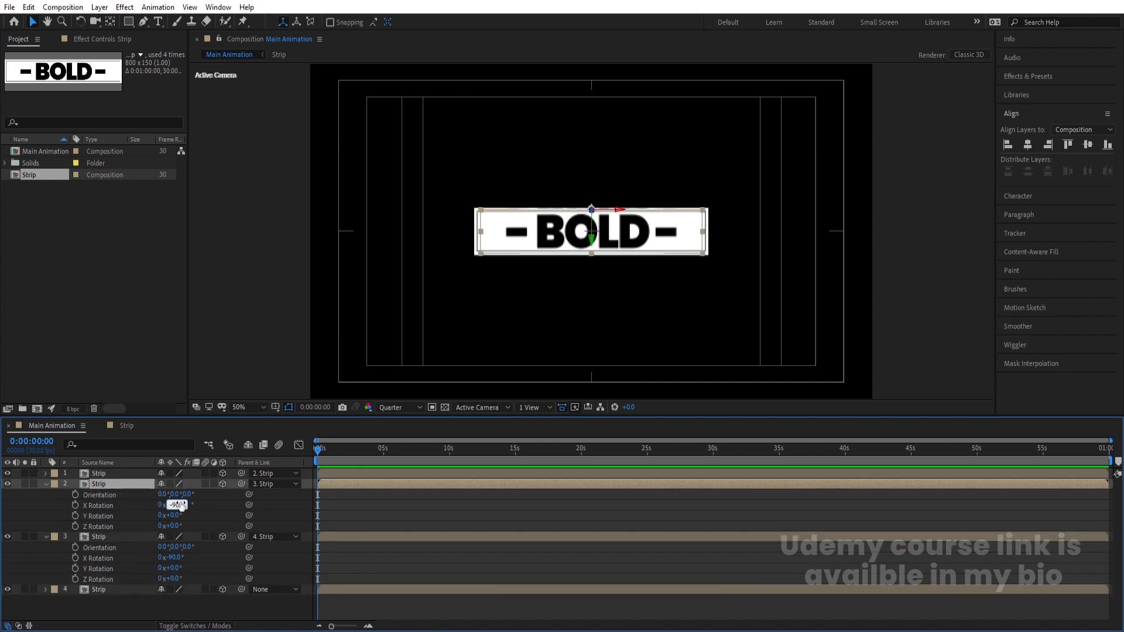
key(Return)
Set the X Rotation of Strip layer 1 to 90° and collapse the rotation properties
click(145, 473)
key(r)
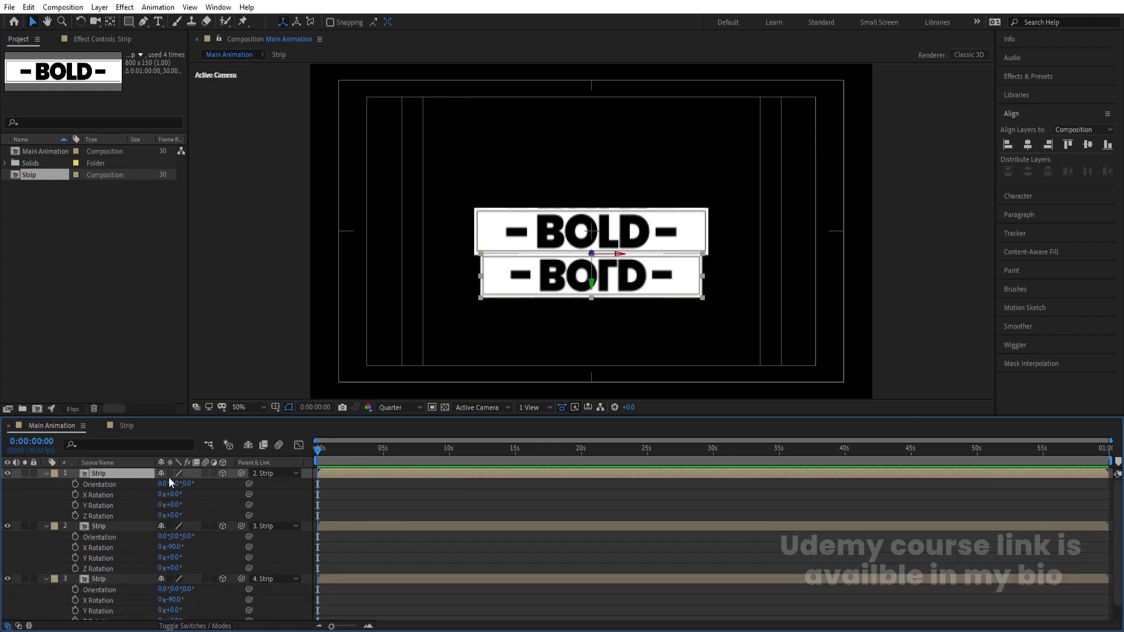
click(175, 494)
text(90)
key(Return)
click(357, 493)
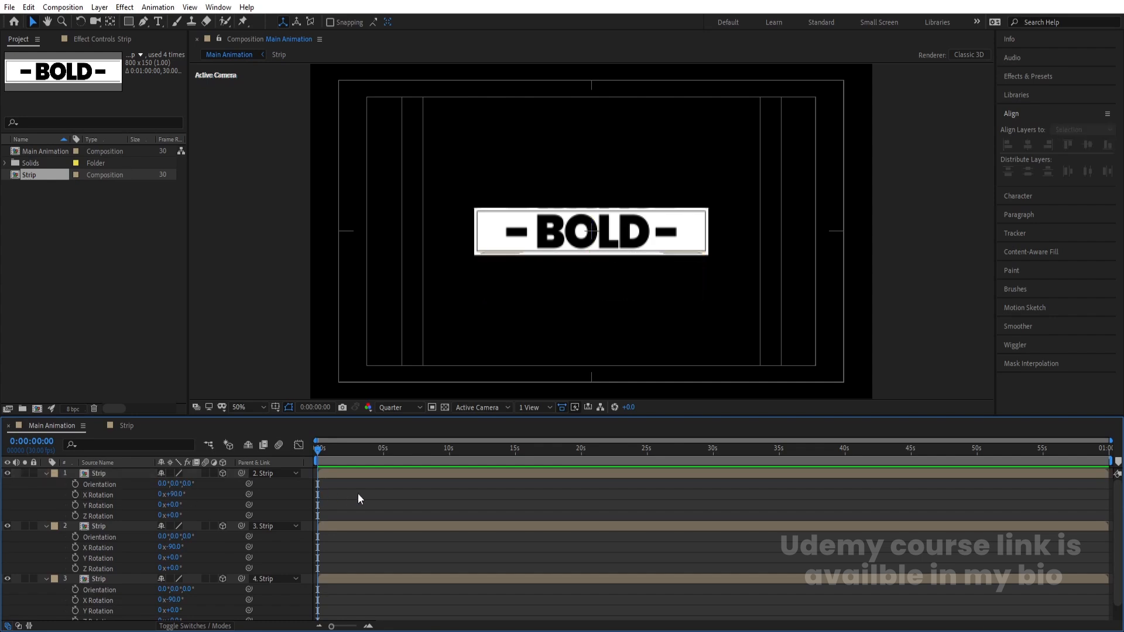
key(r)
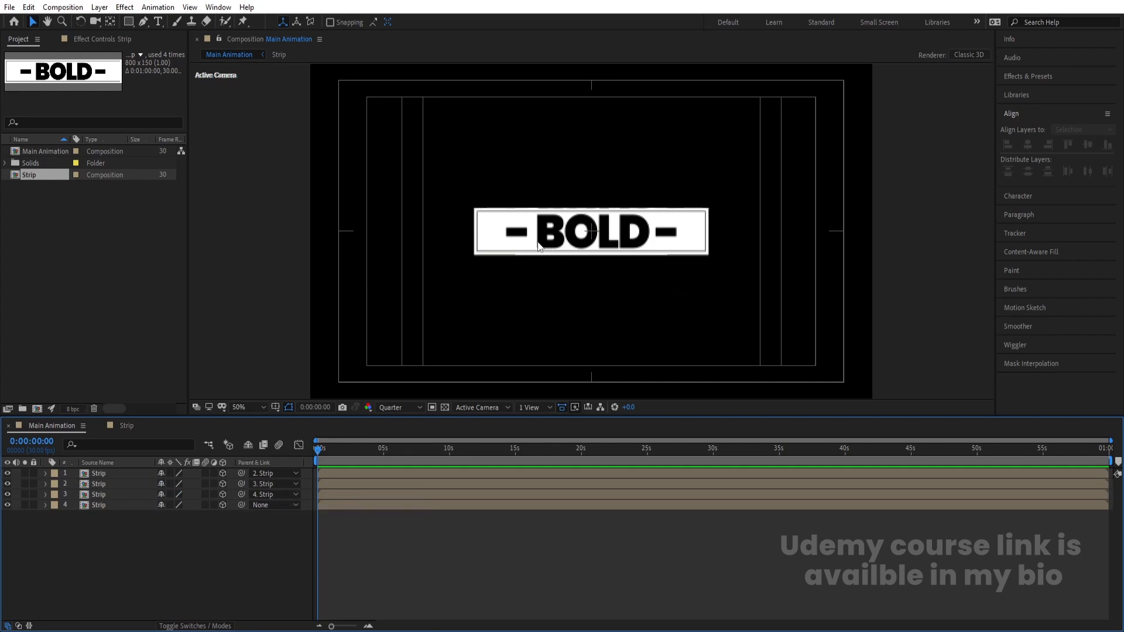
Add a two-node camera with default settings and orbit it to view the folded strips from the side
right_click(166, 550)
mouse_move(203, 414)
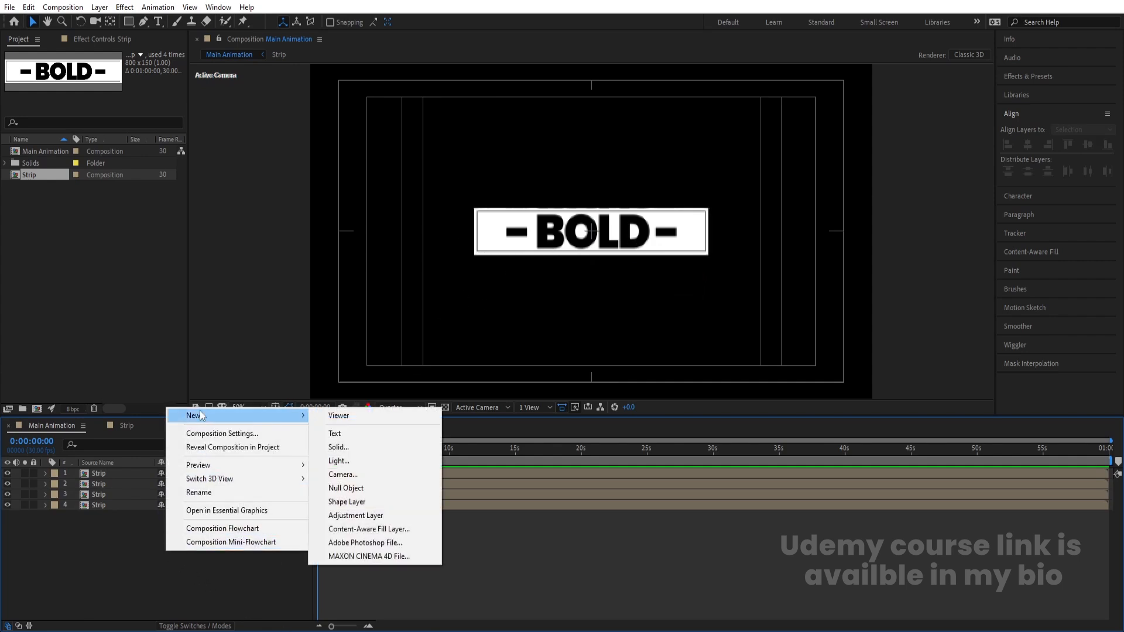
click(336, 477)
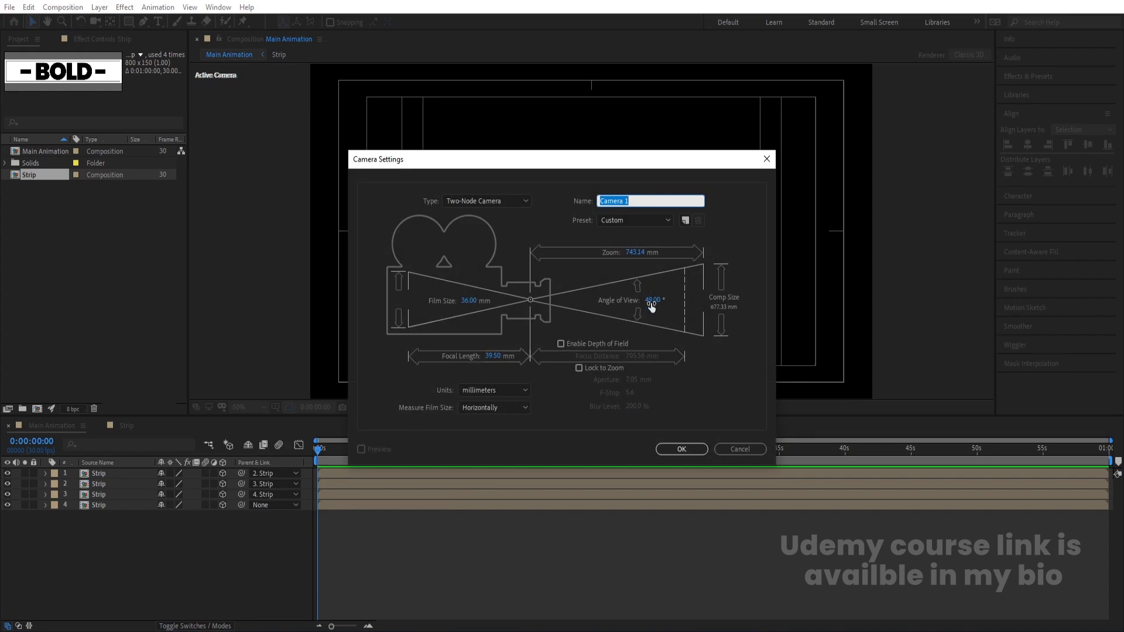
click(682, 449)
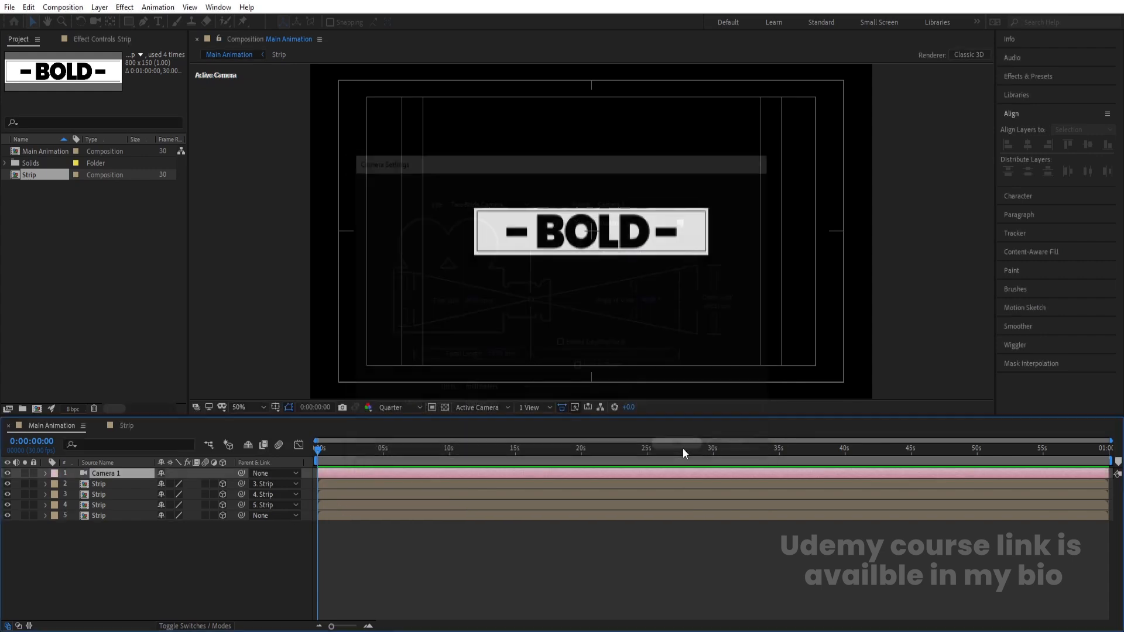
click(92, 22)
drag(669, 237, 570, 249)
Set the X Rotation of the misaligned Strip face, the topmost Strip layer, to -90° to close the box
key(v)
click(693, 270)
key(r)
drag(174, 505, 141, 497)
click(175, 505)
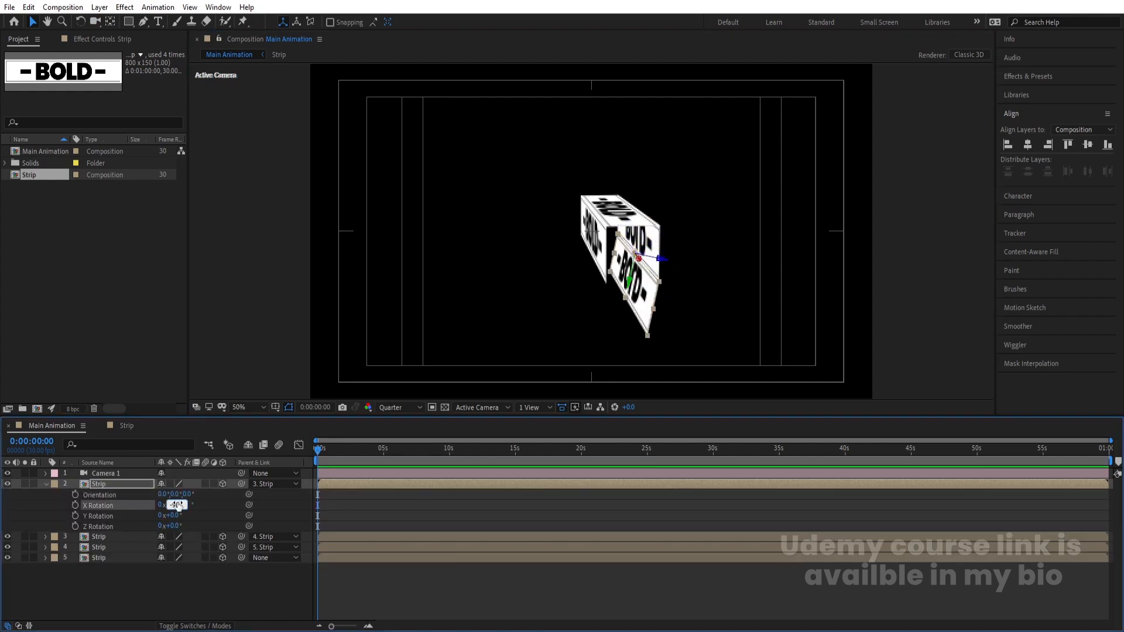
key(Return)
click(403, 501)
Orbit the camera to check the closed box, delete the camera layer and collapse the top Strip layer's properties
click(661, 306)
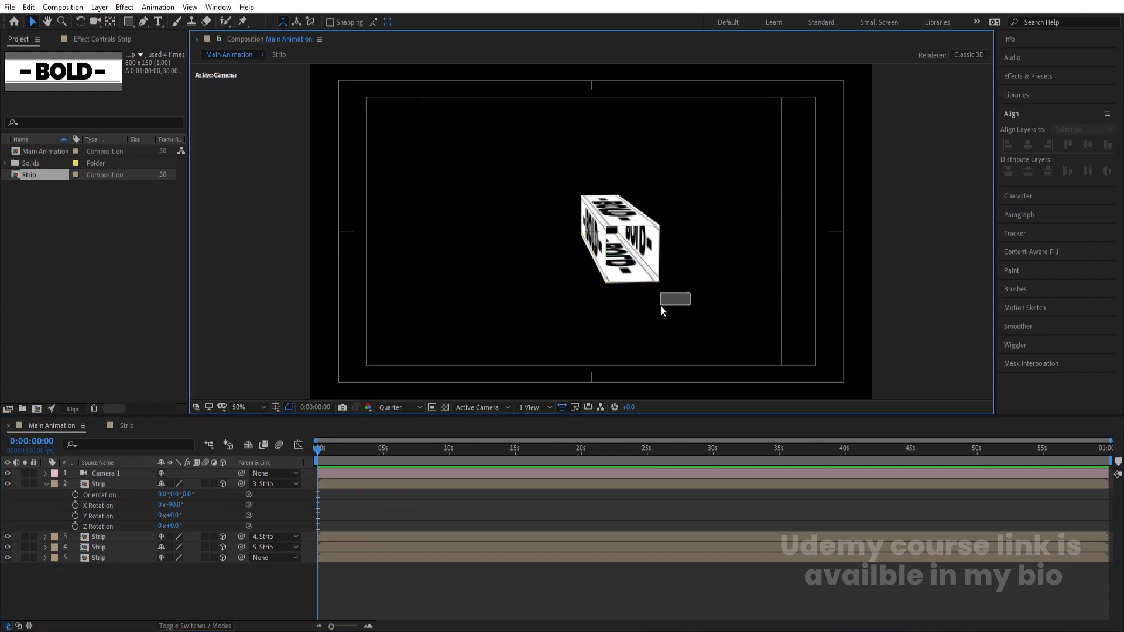
key(c)
drag(691, 311, 760, 295)
click(118, 471)
key(Delete)
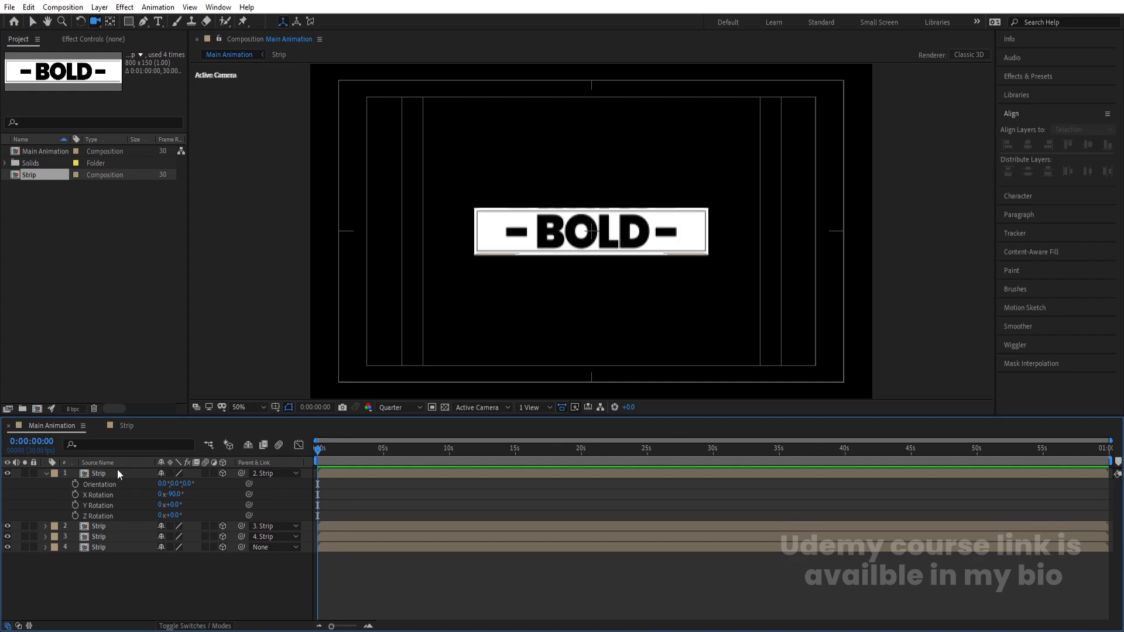
click(45, 472)
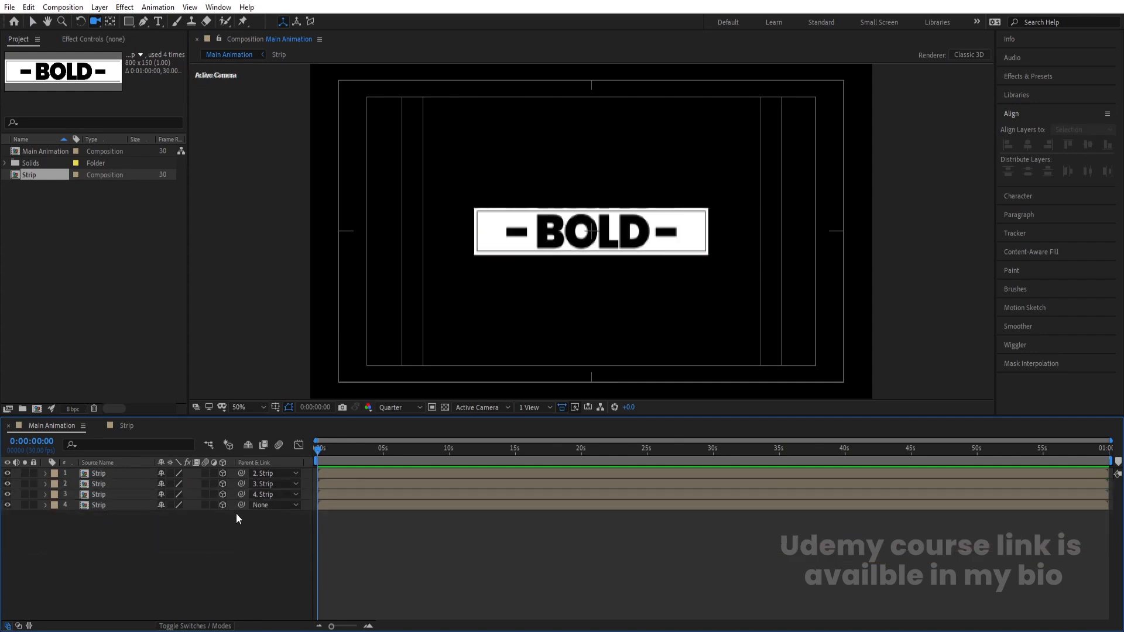
Remove the parenting from all four Strip layers at once by setting their parent to None
key(ctrl+a)
click(272, 475)
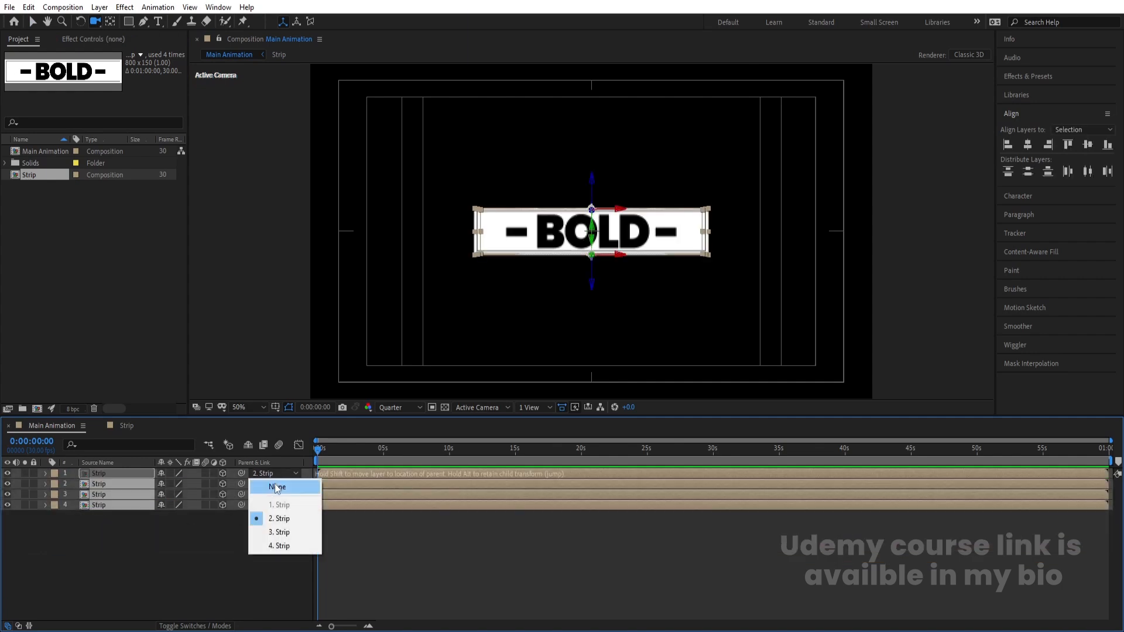
key(Num_Lock)
click(277, 488)
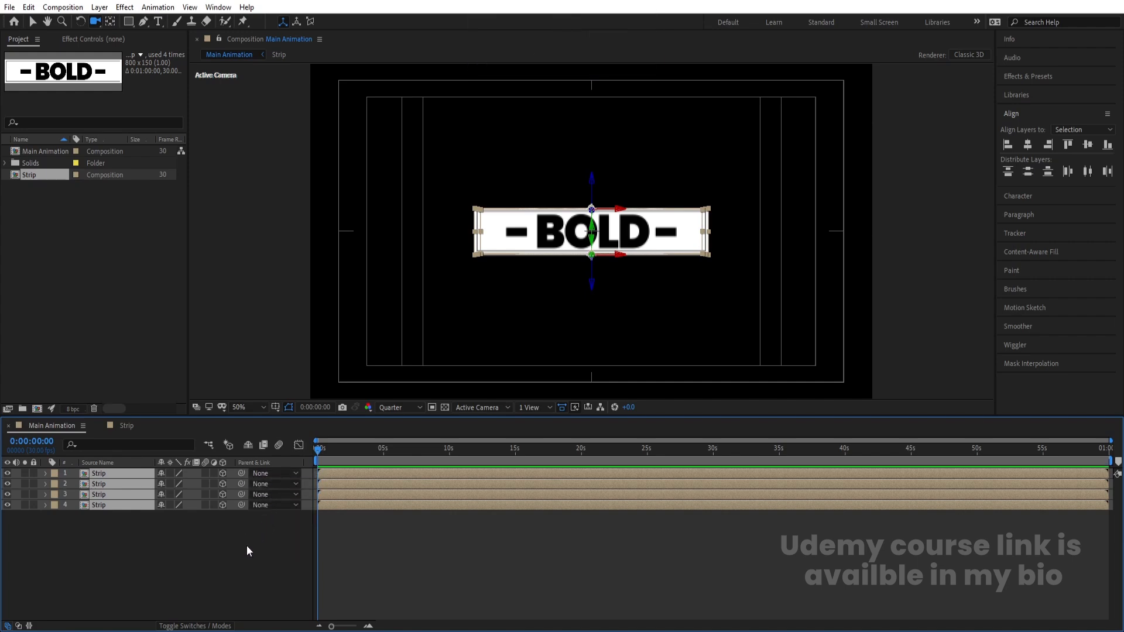
Pre-compose the four Strip layers as "Box", then enable Collapse Transformations and 3D for the new layer
key(ctrl+shift+c)
text(Box)
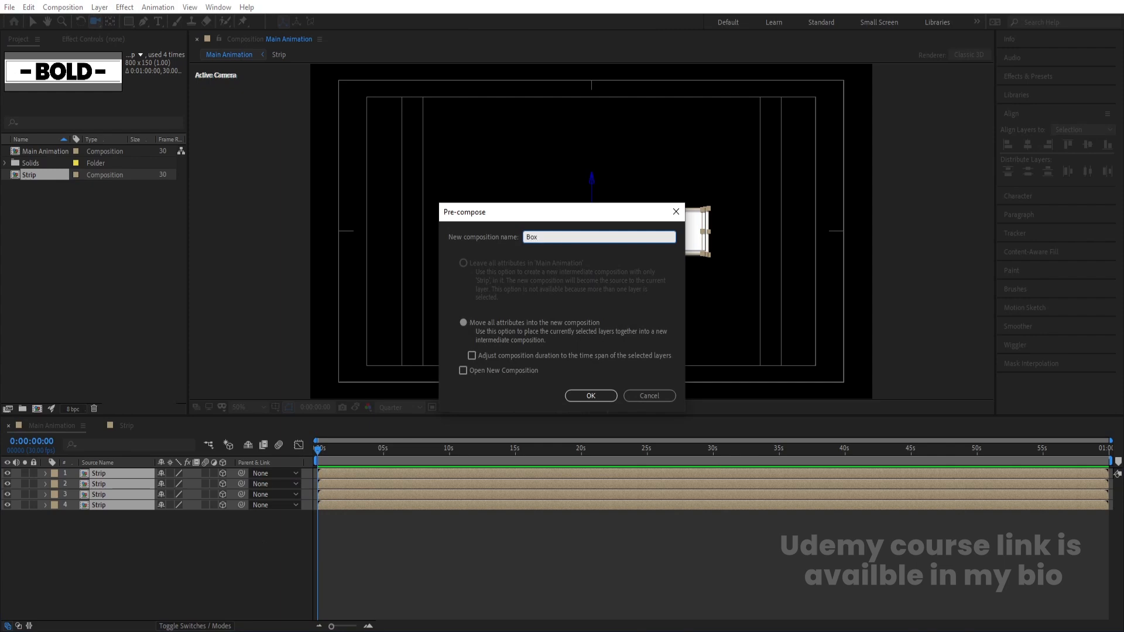
key(Return)
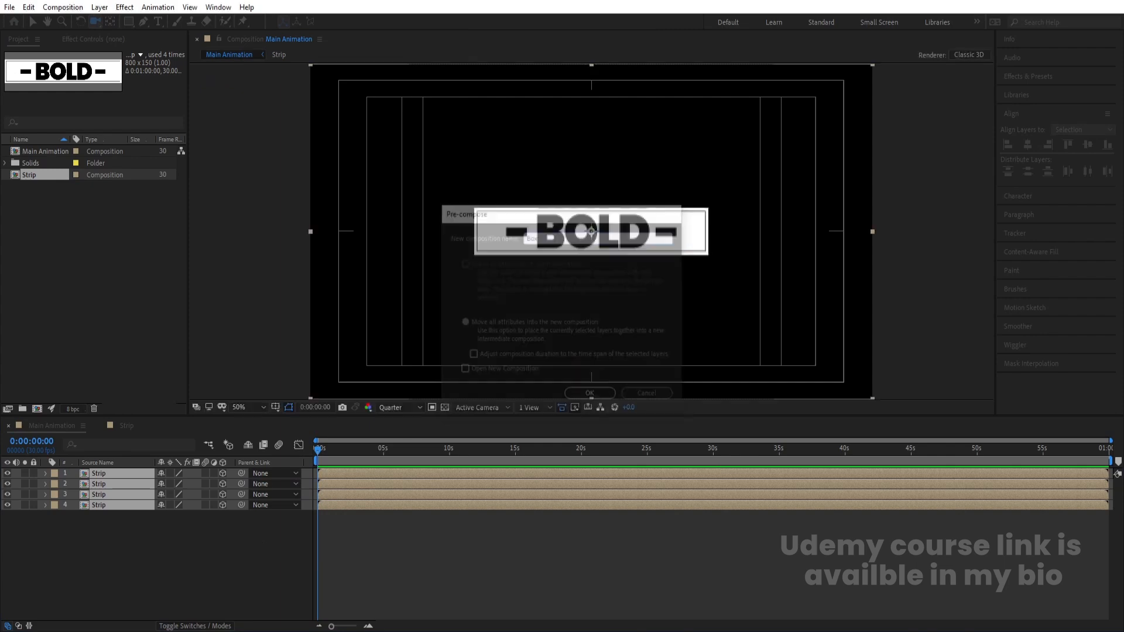
click(171, 474)
click(222, 474)
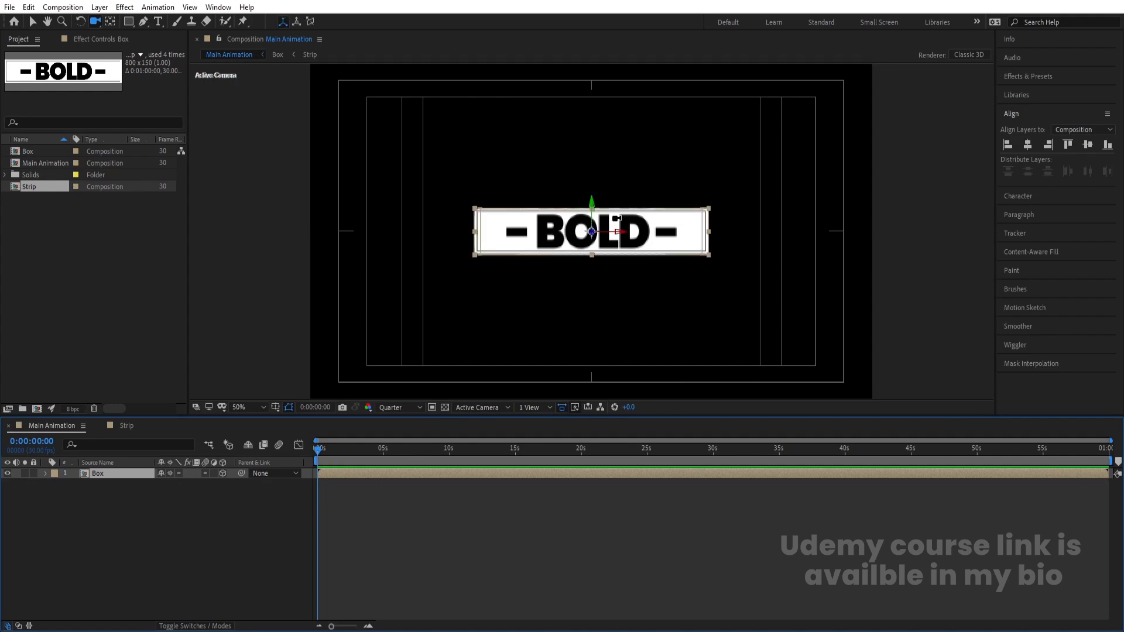
Switch to the Selection tool, reveal the Box layer's Position and set its Y value to 894
key(v)
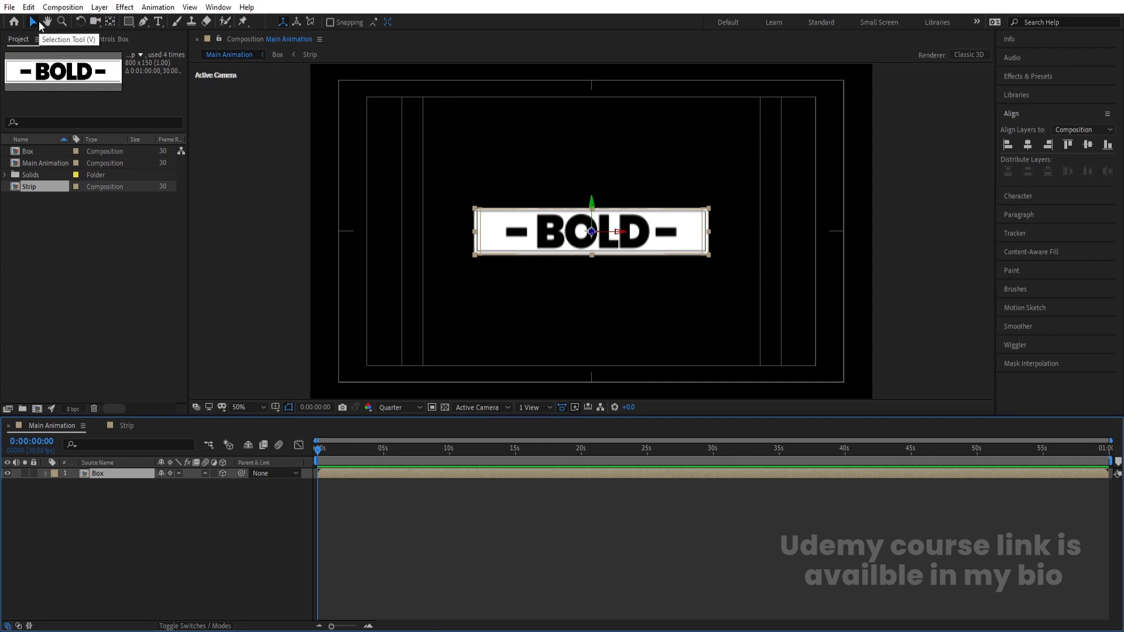
key(p)
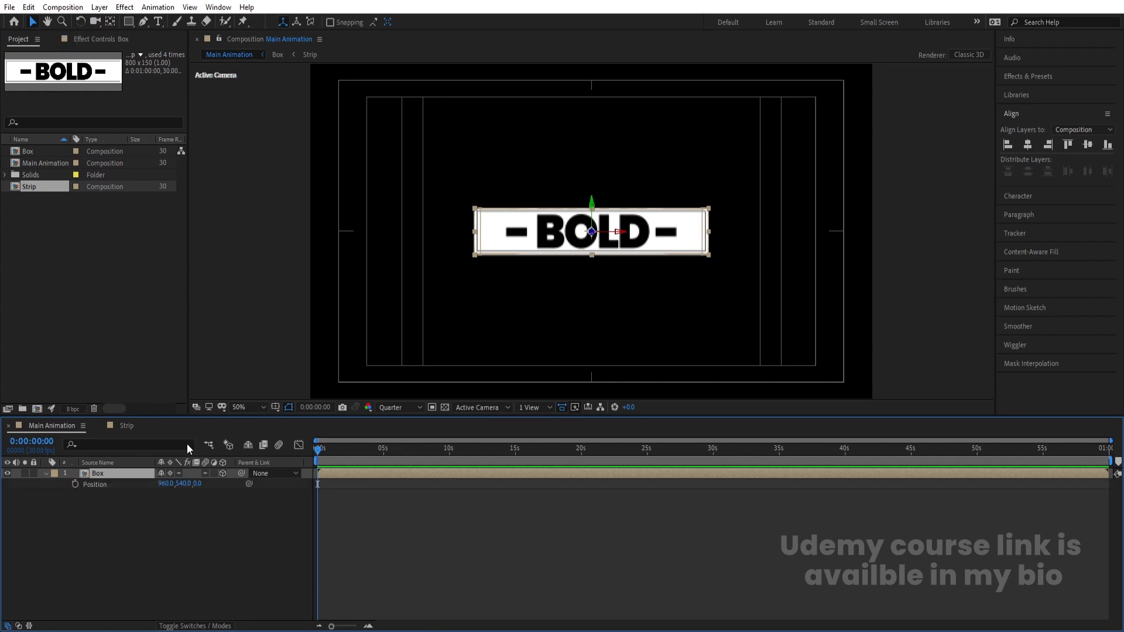
drag(185, 482, 343, 529)
Add a two-node camera with default settings to Main Animation and reselect the Box layer
right_click(183, 532)
mouse_move(246, 397)
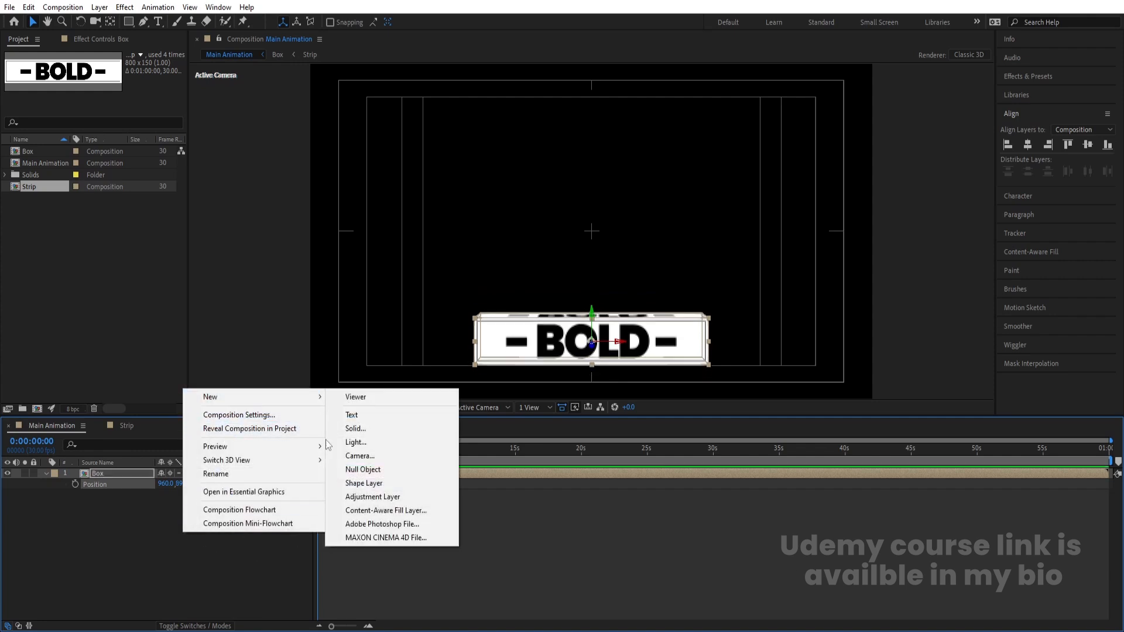
click(367, 458)
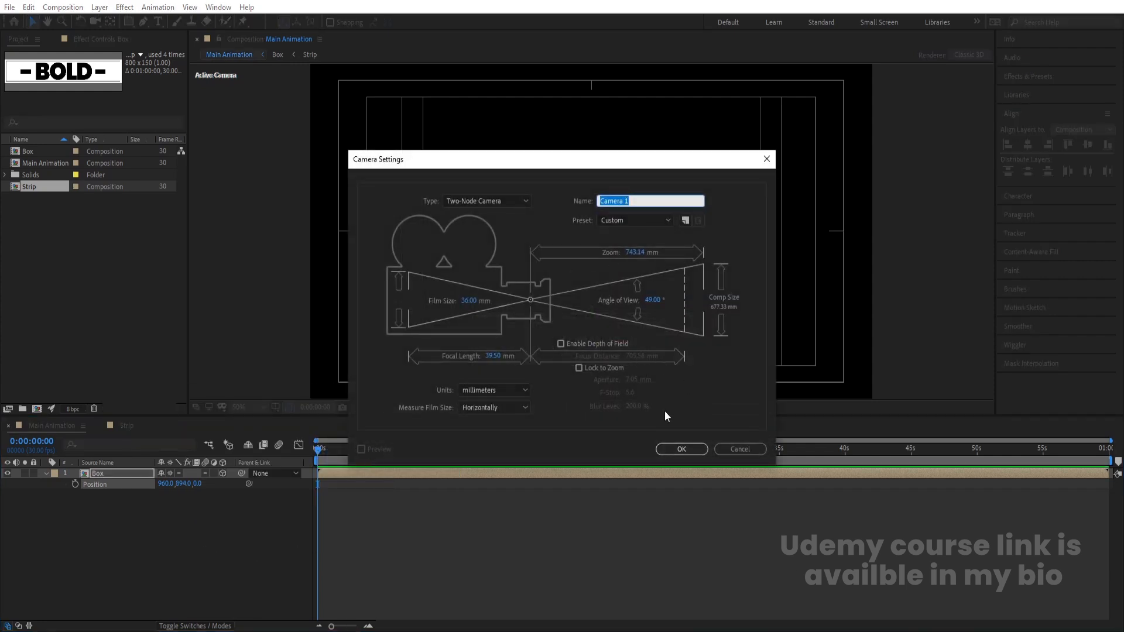
click(681, 450)
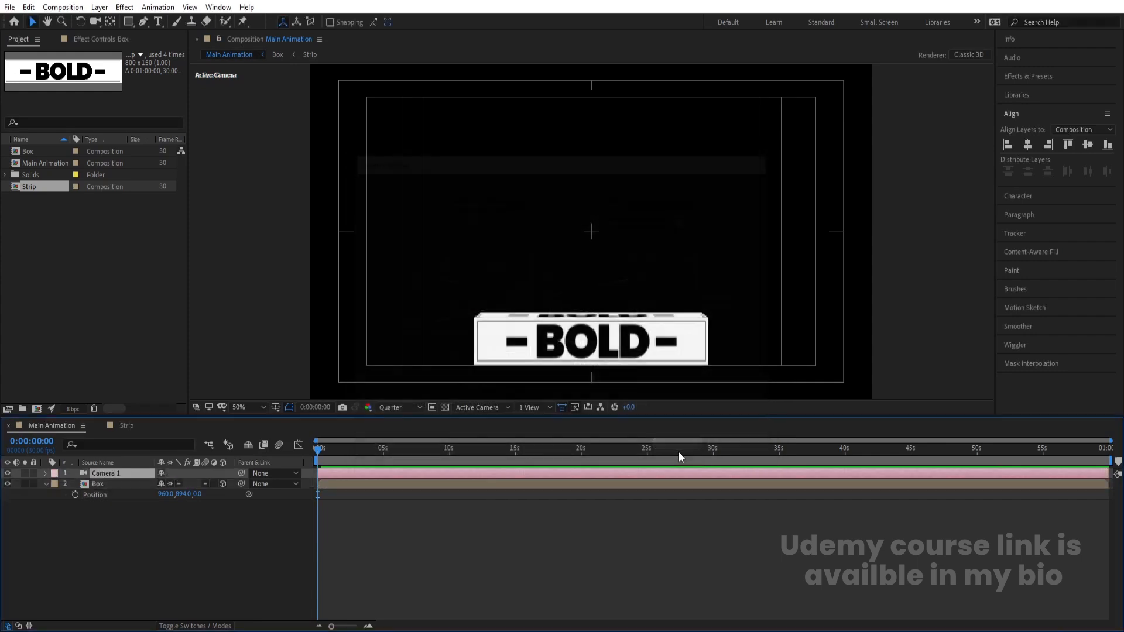
click(105, 504)
click(98, 484)
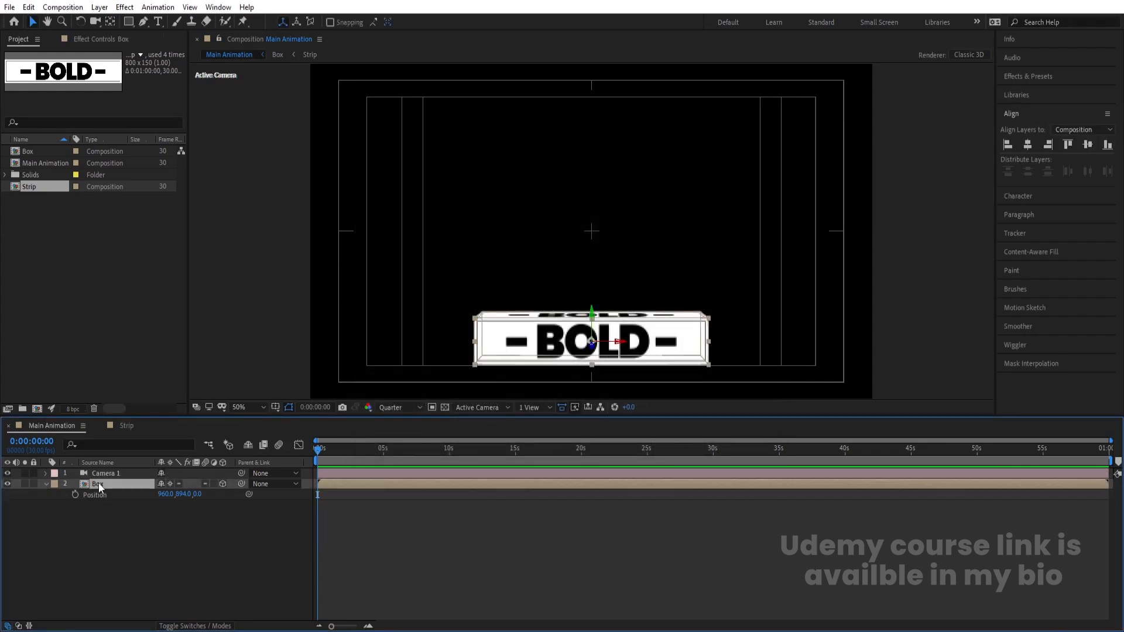
Split the composition viewer into two horizontal views, showing the Left view beside a zoomed-out Active Camera view
click(529, 407)
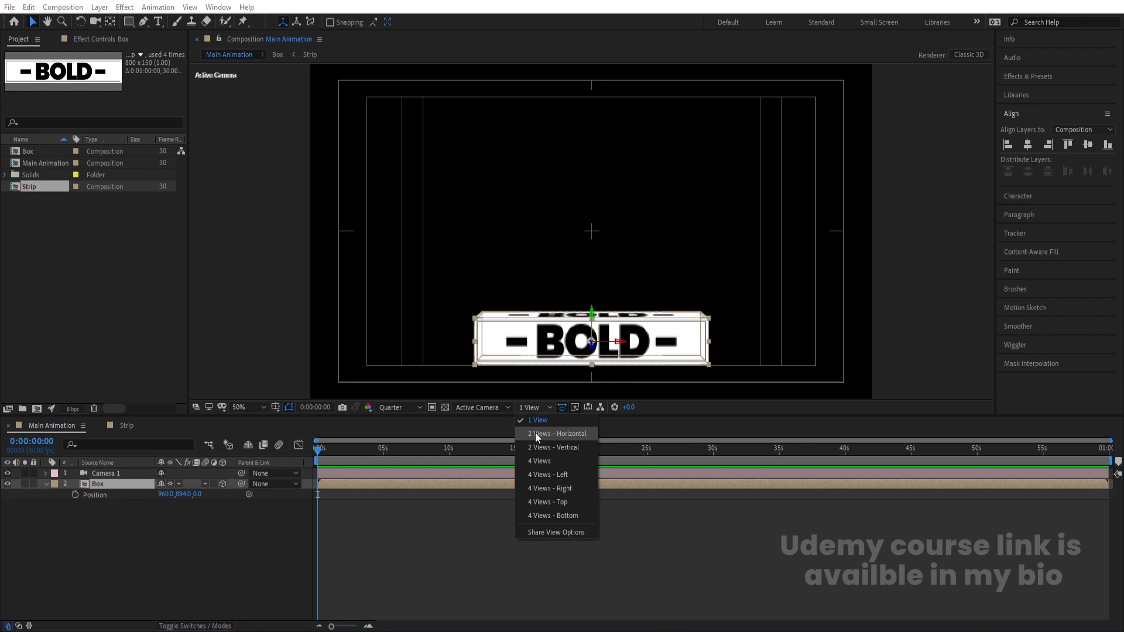
click(535, 433)
scroll(413, 274, down, 3)
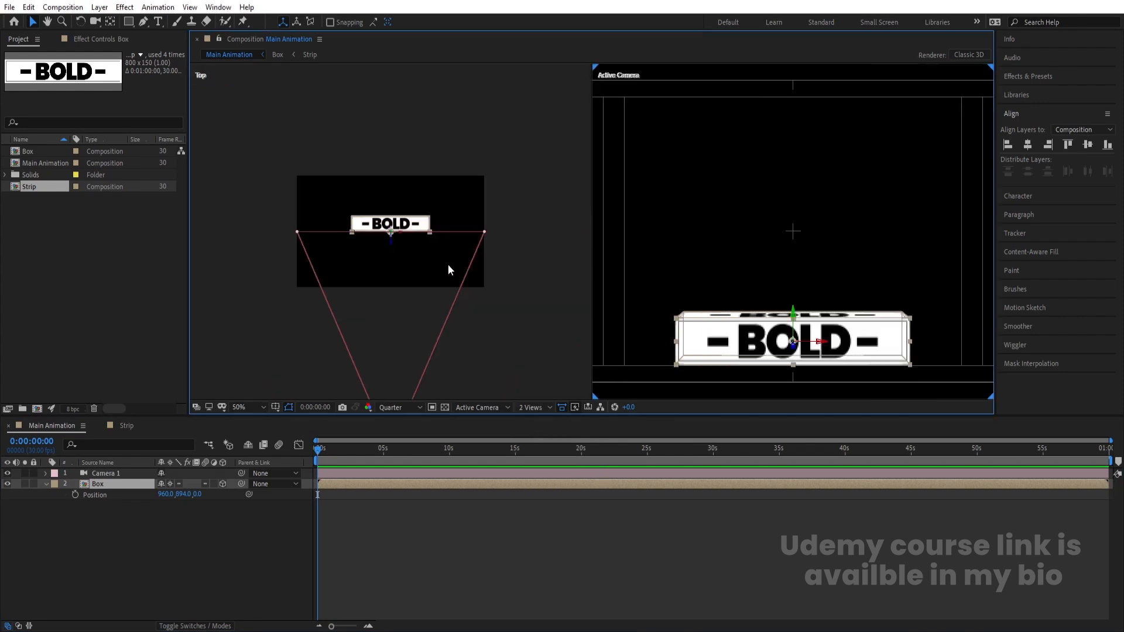
click(447, 264)
scroll(818, 286, down, 2)
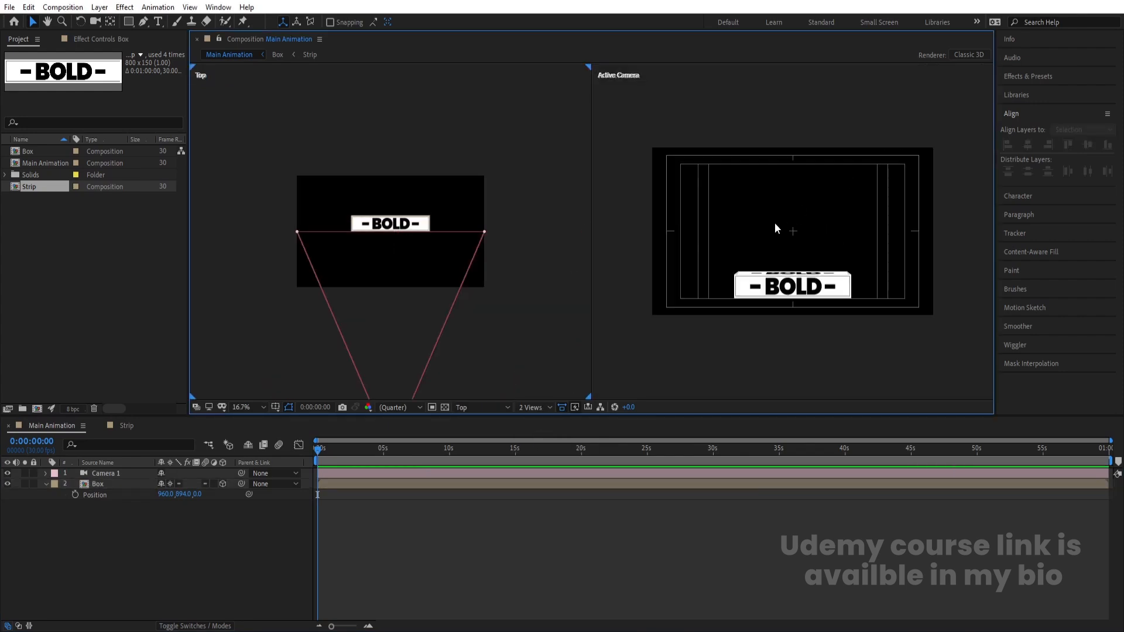
click(479, 407)
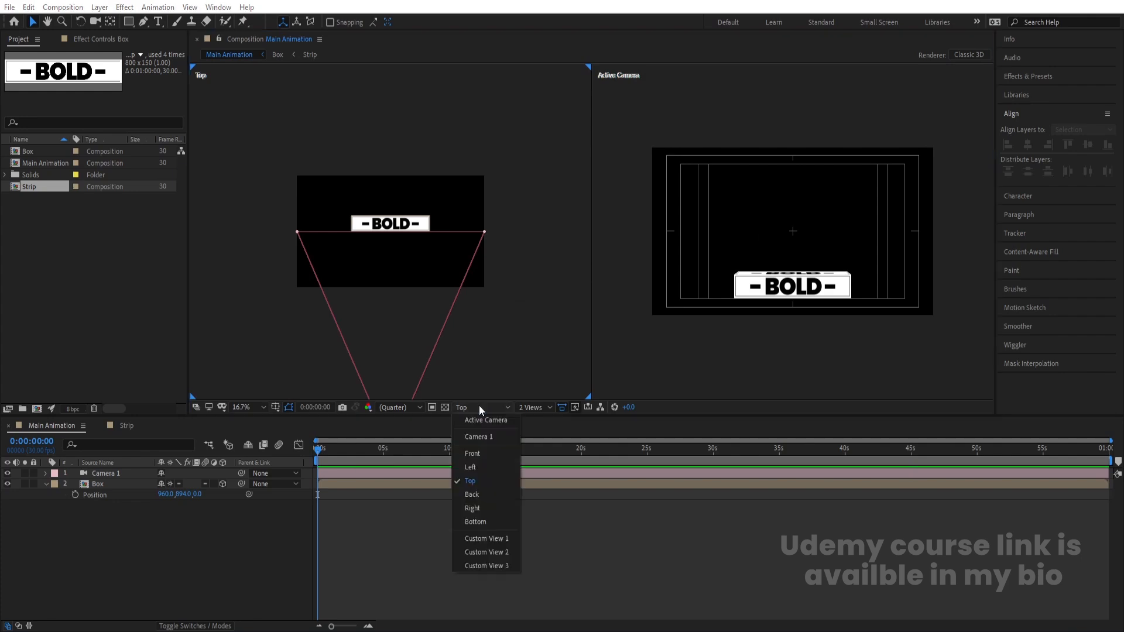
click(471, 467)
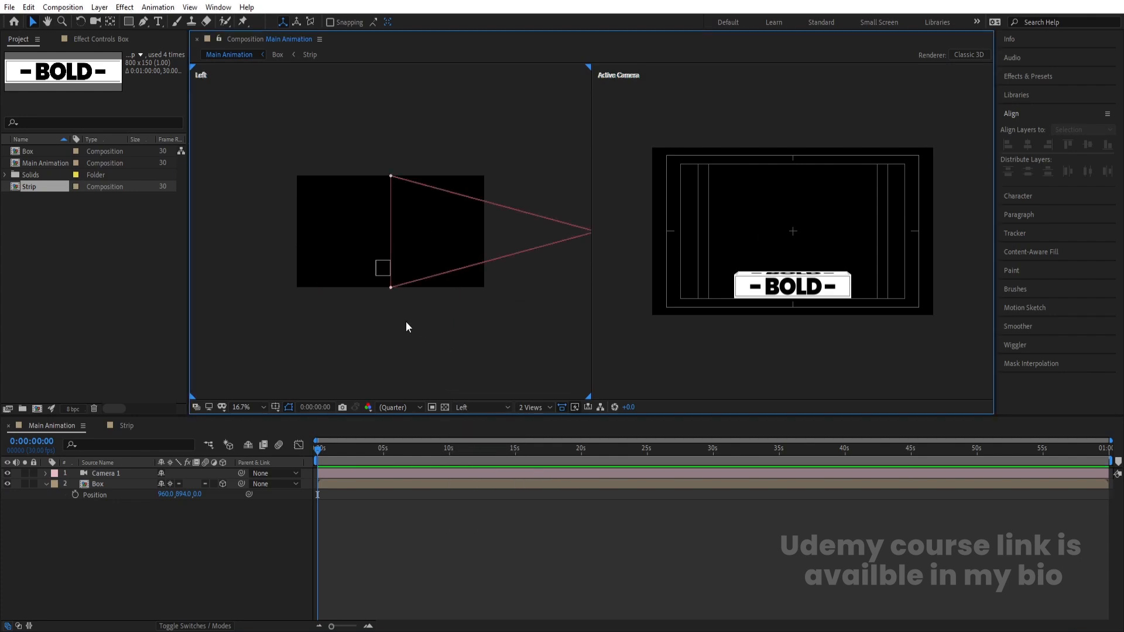
Lower the Box layer in the Left view to a Y Position of 1080
click(380, 273)
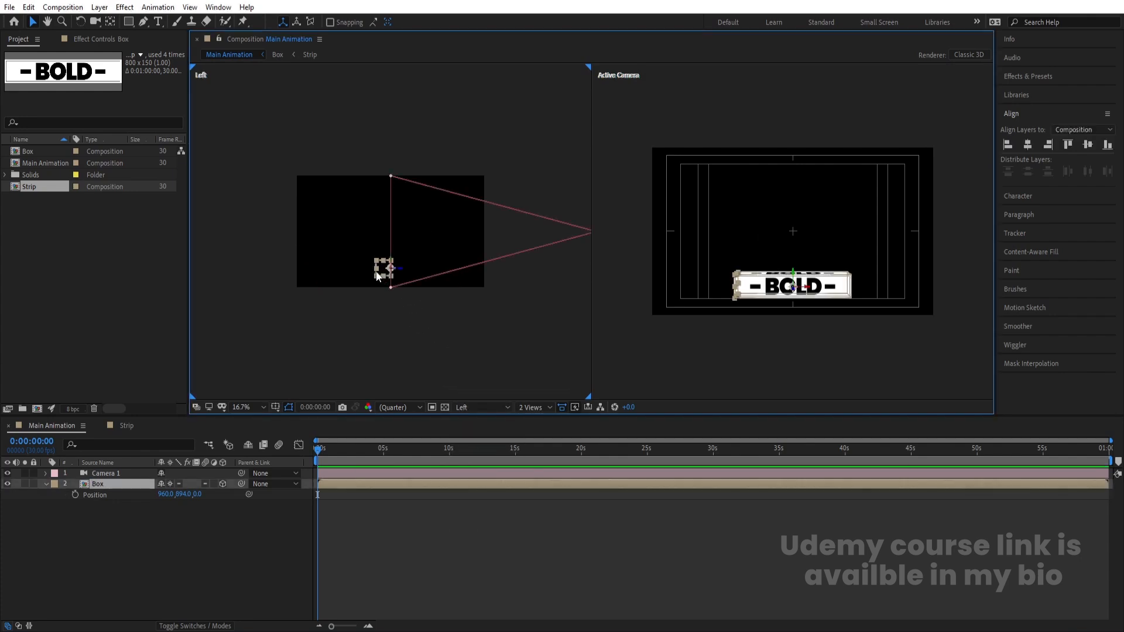
key(period)
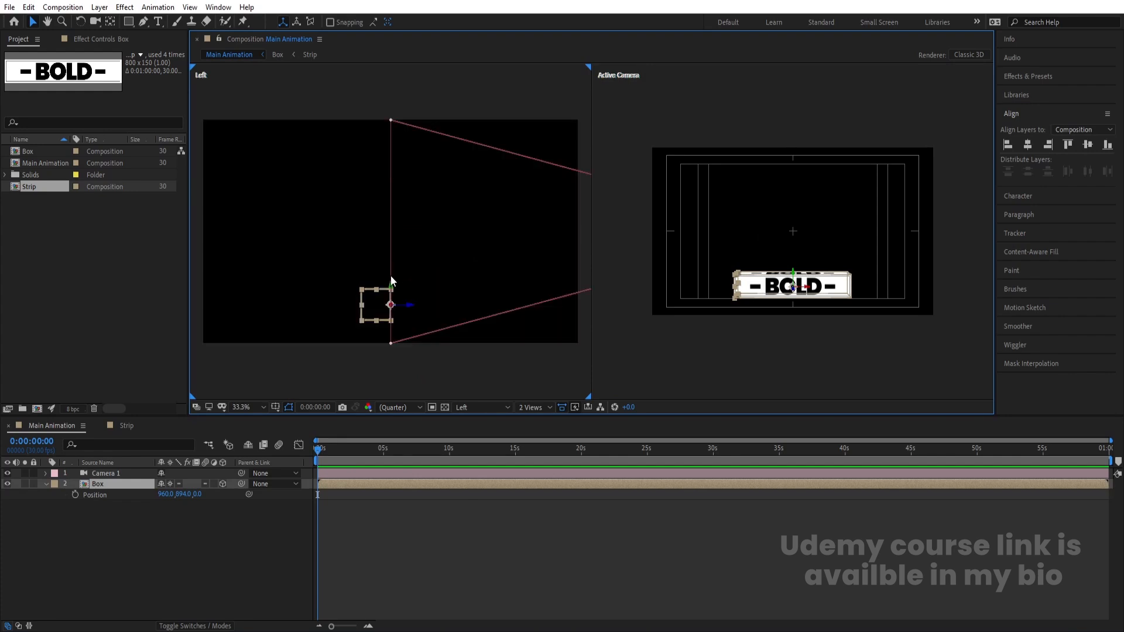
drag(391, 283, 408, 322)
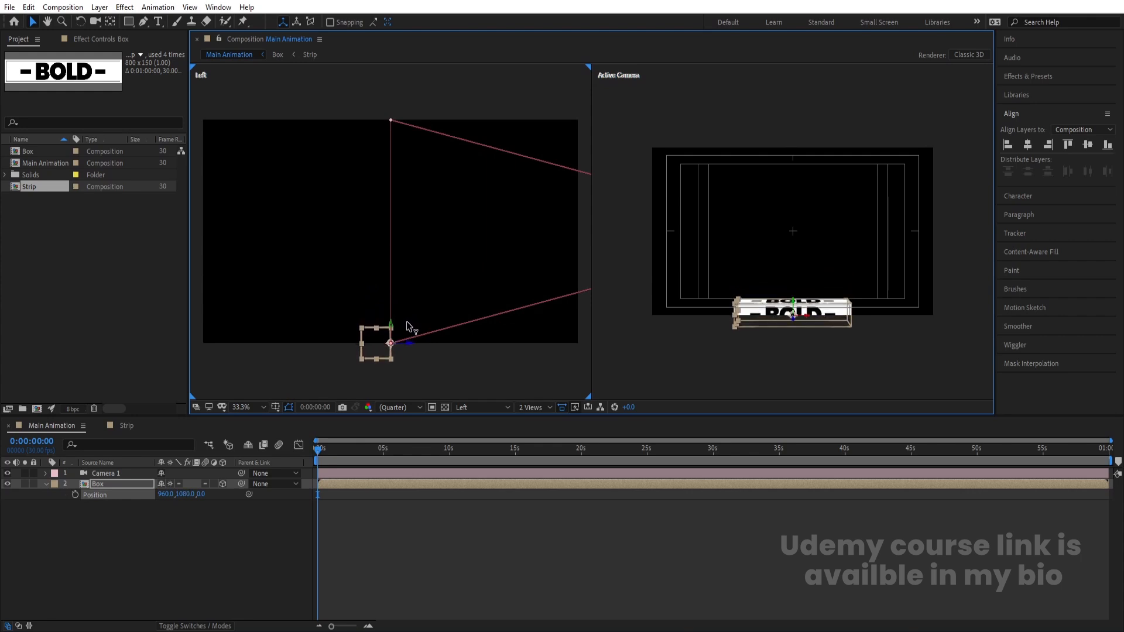
Move the Box along Z to -474 so it sits just below the camera's lower view boundary
click(99, 484)
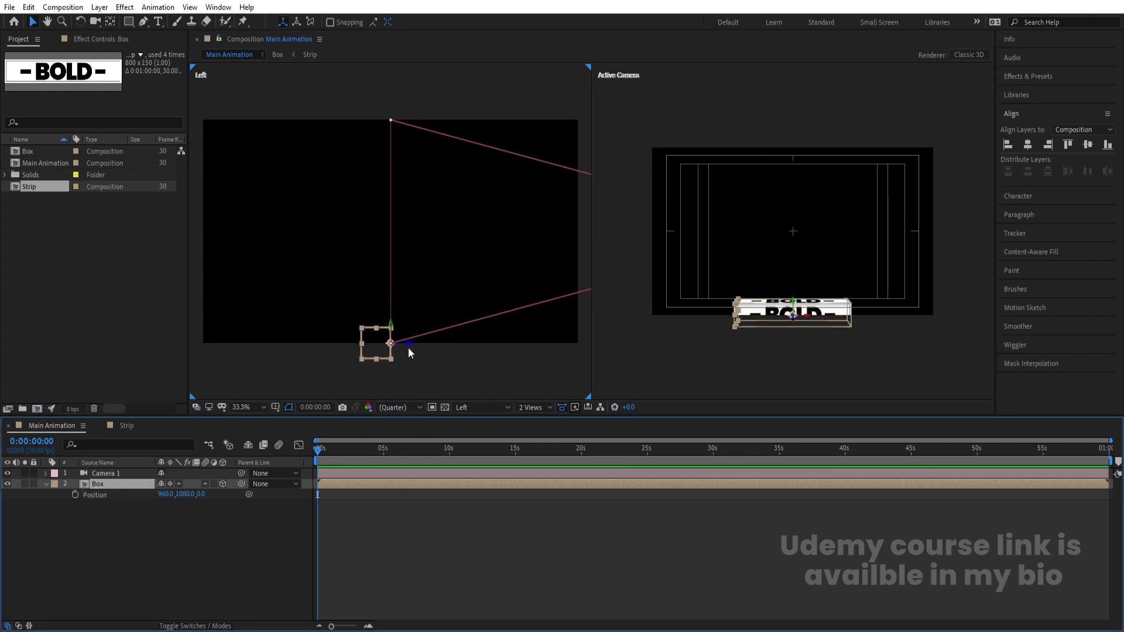
drag(406, 345, 389, 217)
scroll(459, 332, up, 5)
key(h)
scroll(432, 247, down, 8)
scroll(445, 254, up, 4)
scroll(427, 214, up, 1)
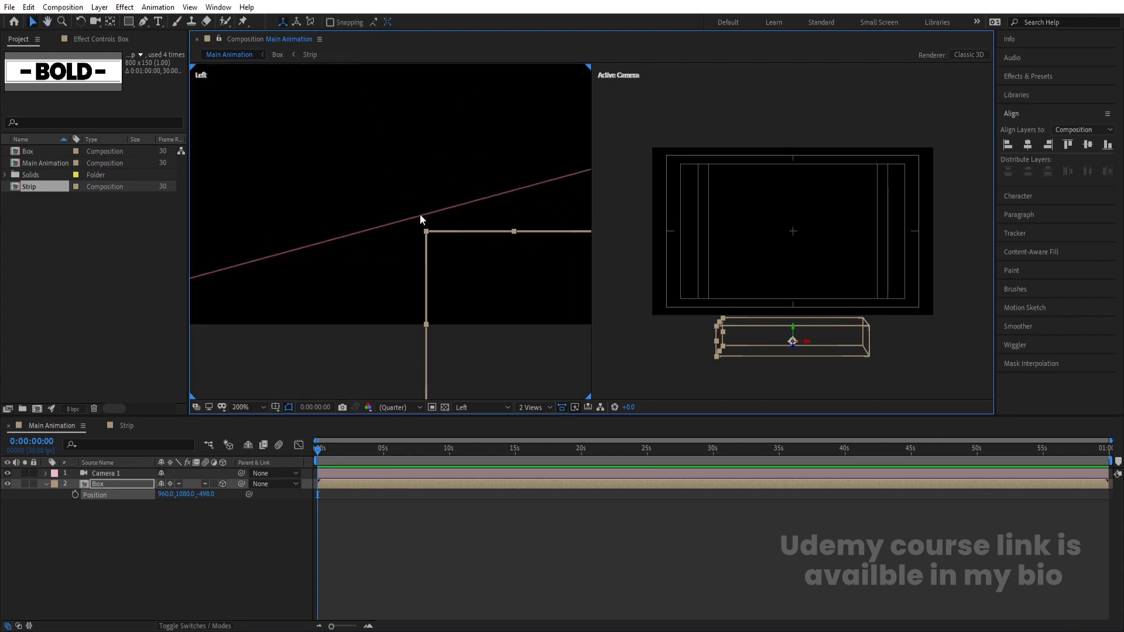
scroll(425, 228, down, 1)
mouse_move(569, 284)
mouse_down()
mouse_move(502, 284)
mouse_move(548, 281)
mouse_up()
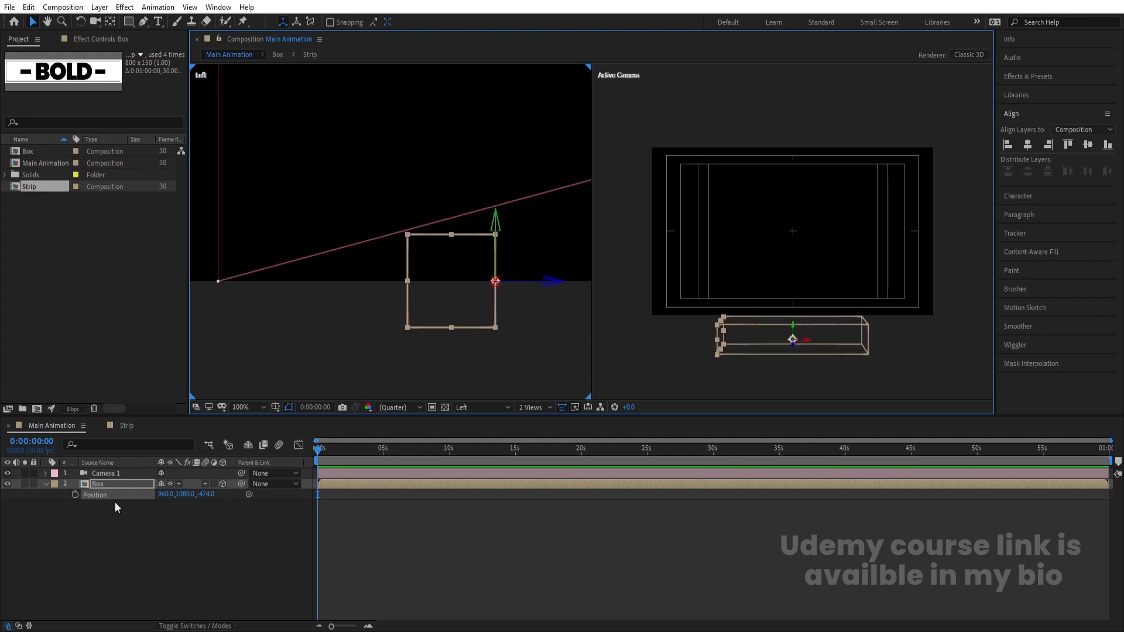
Set the Box layer's first Position keyframe at 0 seconds and fit the composition in the Left view
click(89, 515)
click(75, 495)
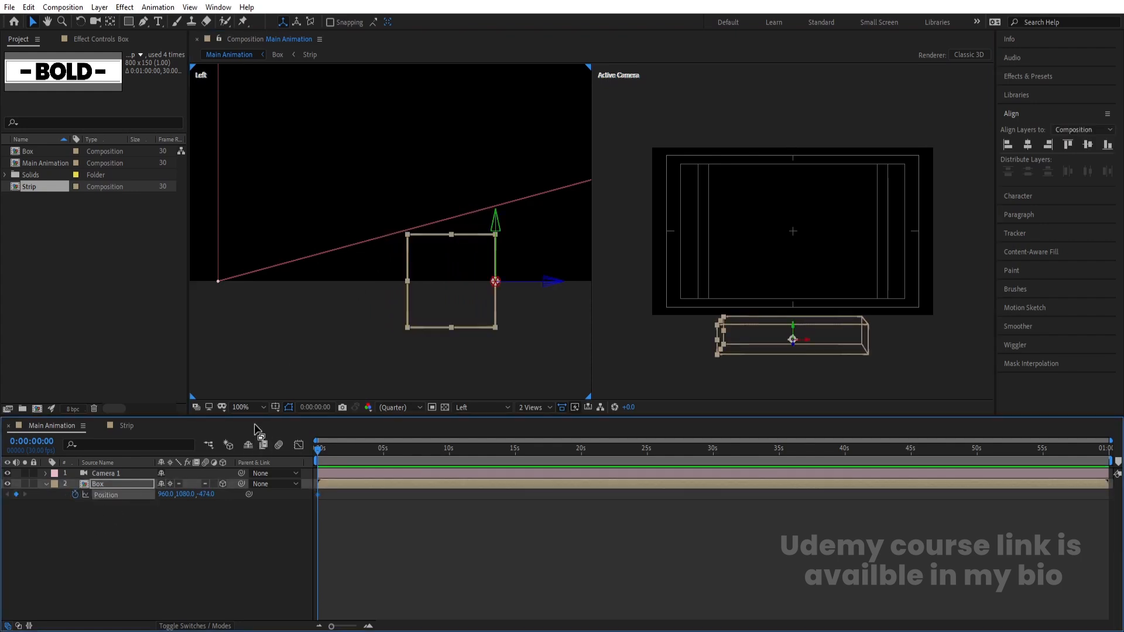
click(253, 407)
click(254, 188)
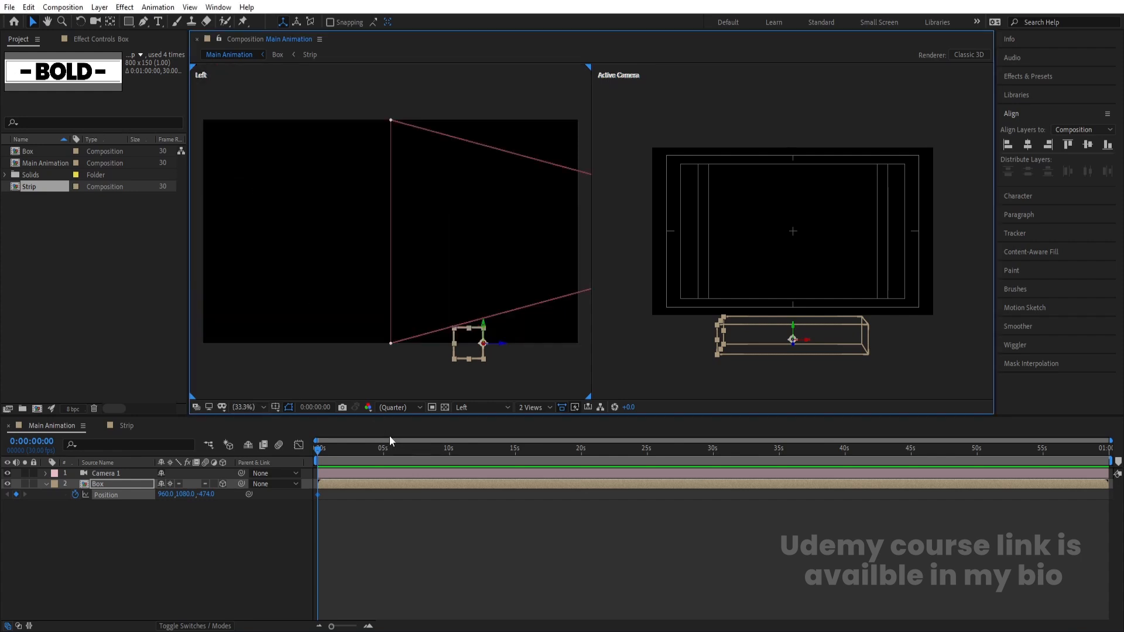
At 4 seconds, move the Box back along Z to 804 to set a second Position keyframe
scroll(410, 452, up, 3)
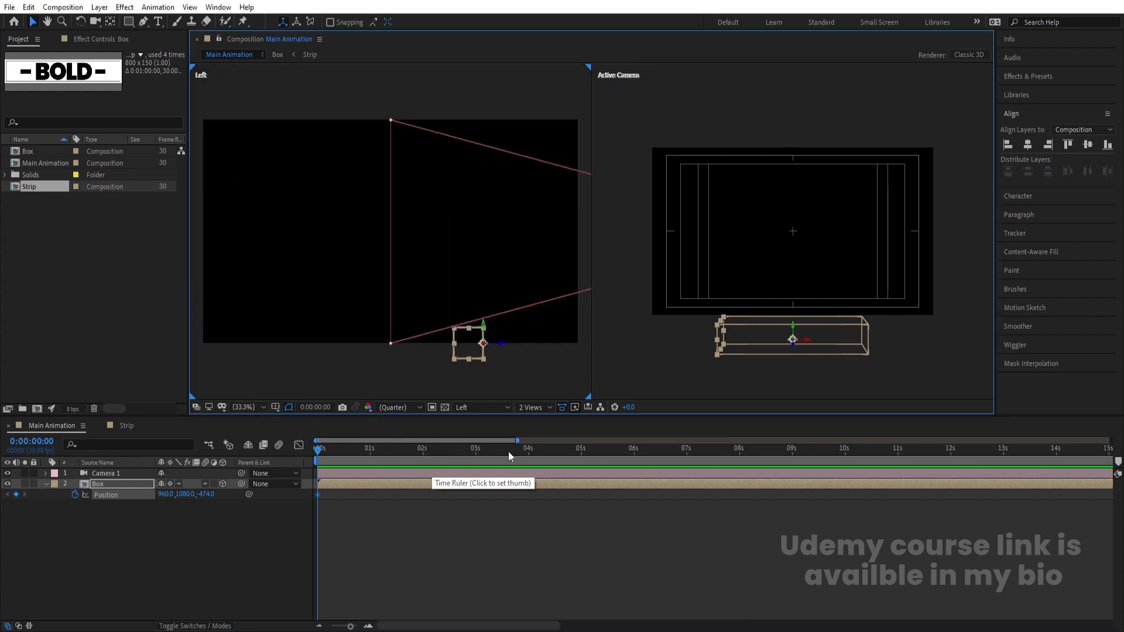
click(530, 448)
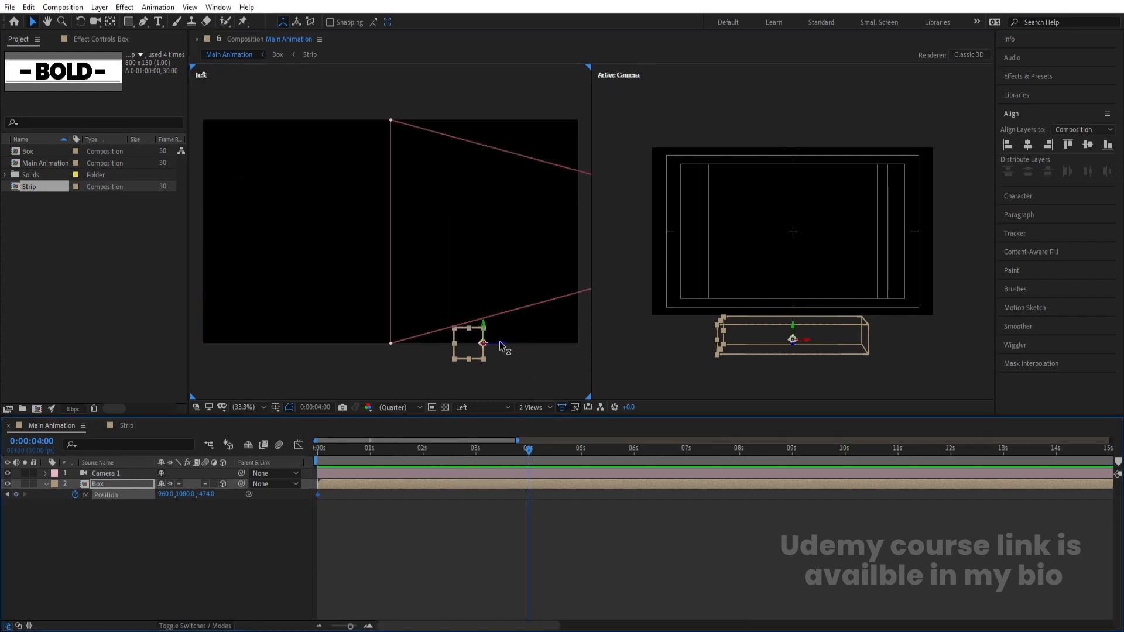
drag(500, 343, 253, 350)
key(comma)
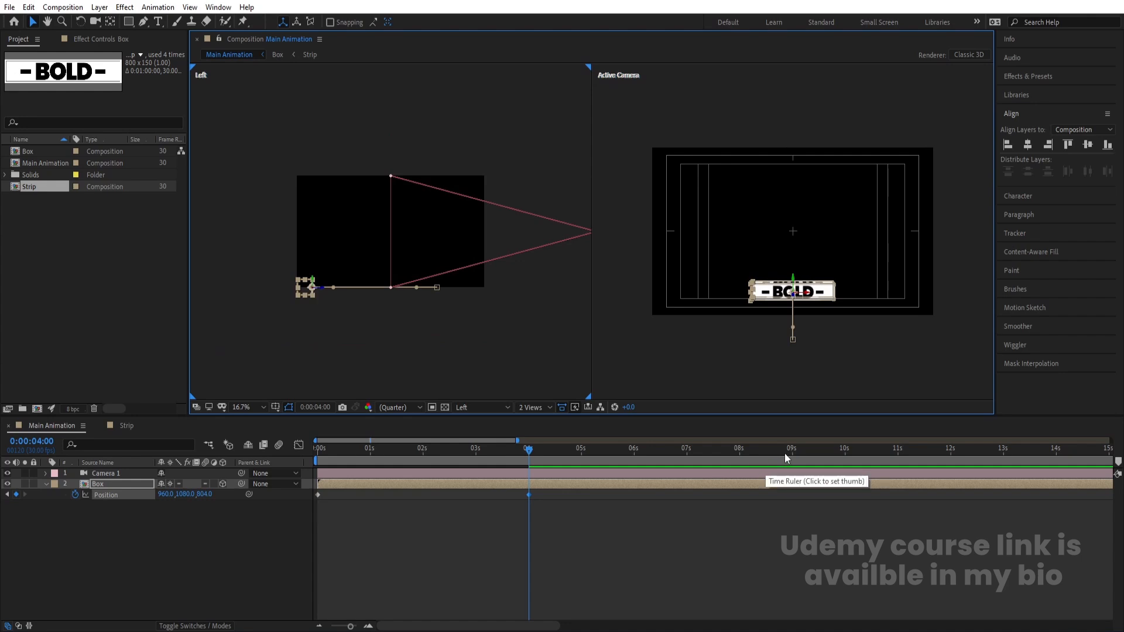
At 10 seconds, raise and push back the Box to Position 960, -666, 2058 for a third keyframe
click(845, 448)
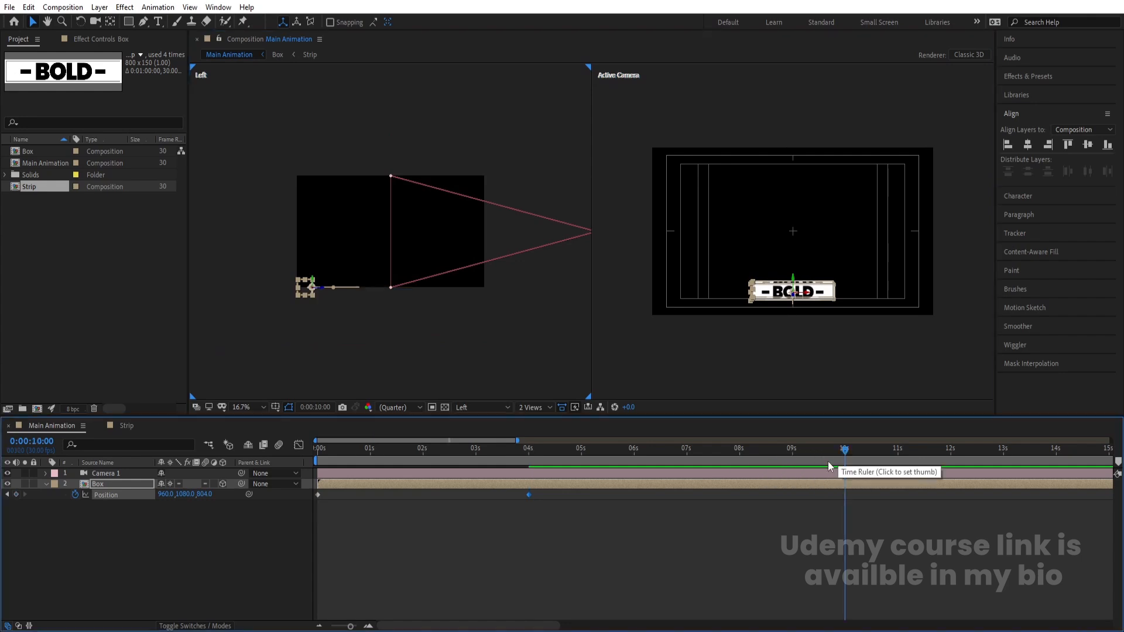
drag(311, 278, 315, 171)
drag(344, 225, 530, 246)
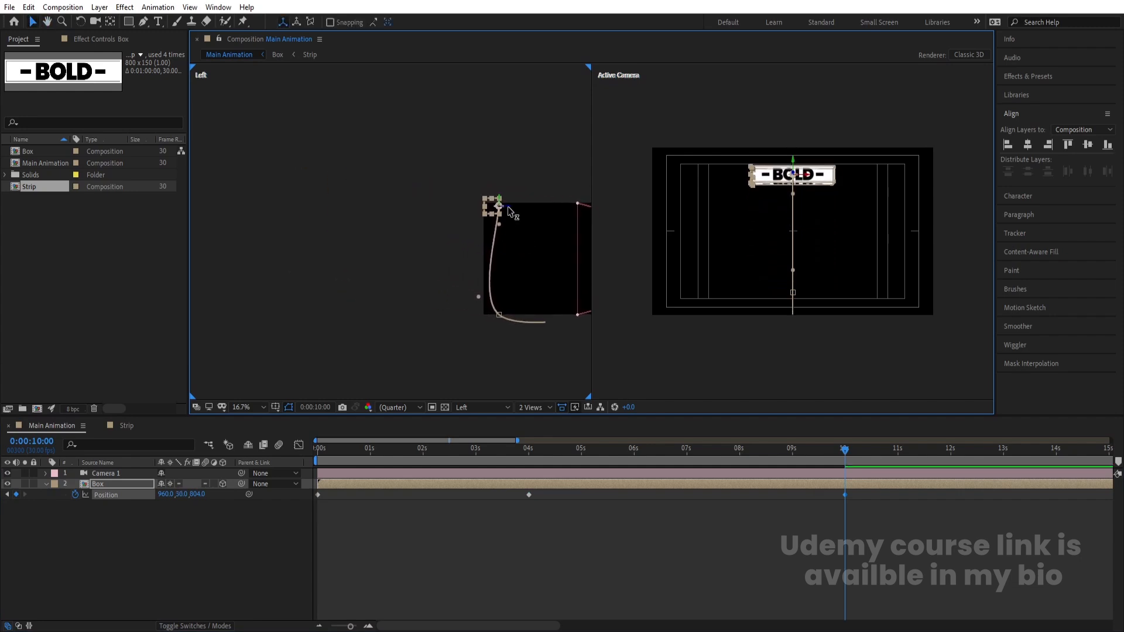
drag(509, 209, 385, 210)
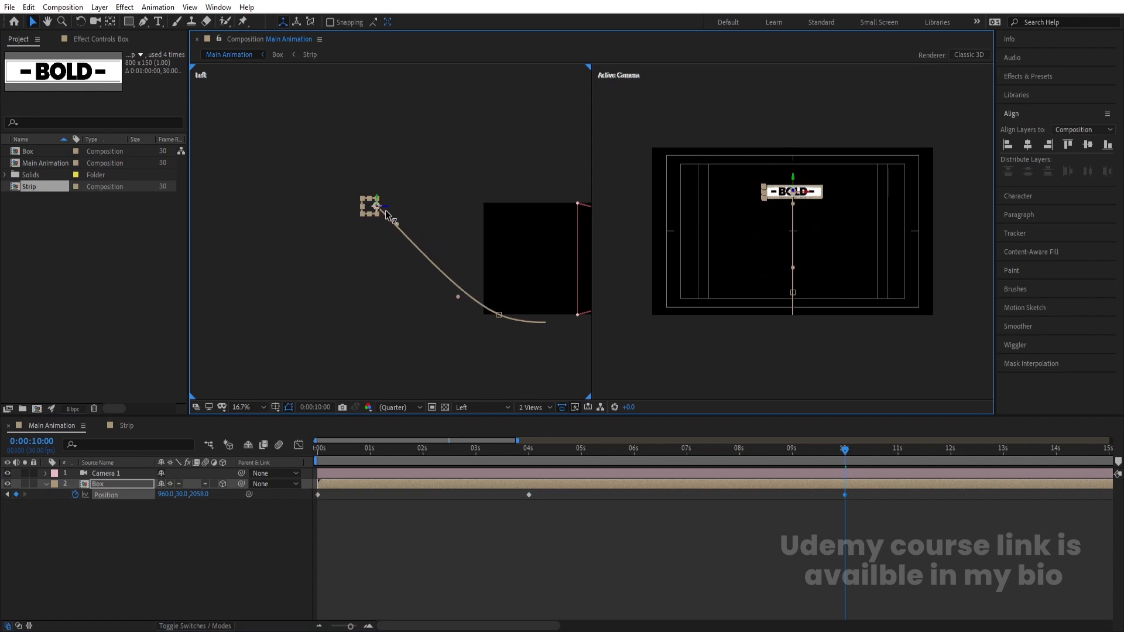
drag(377, 202, 379, 130)
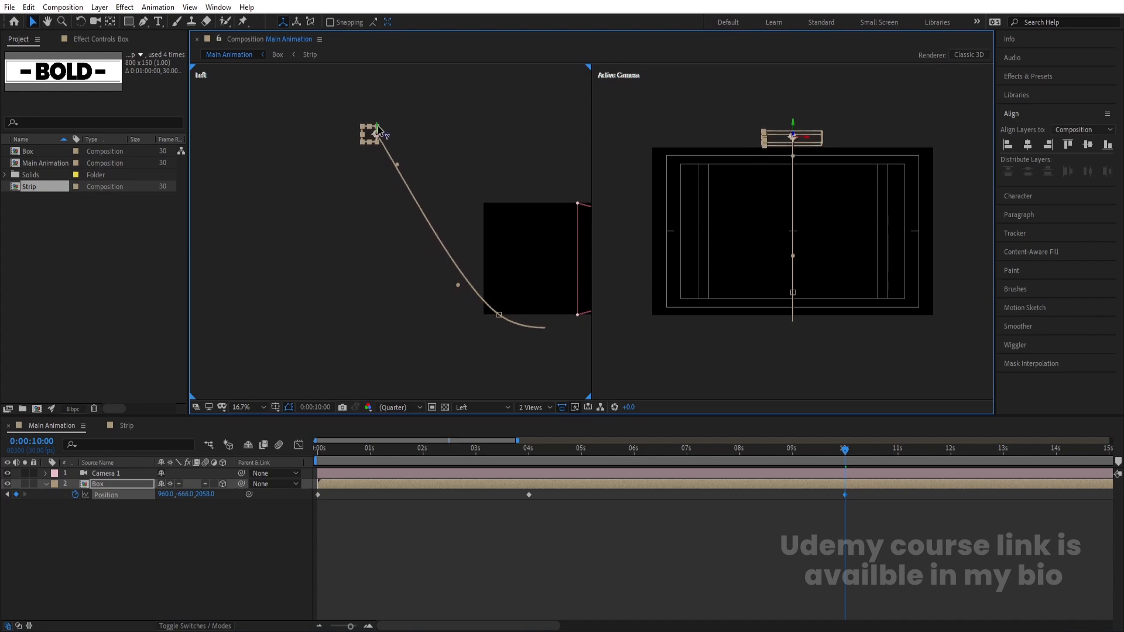
Preview the Box's movement from about half a second to 2 seconds
click(346, 442)
key(space)
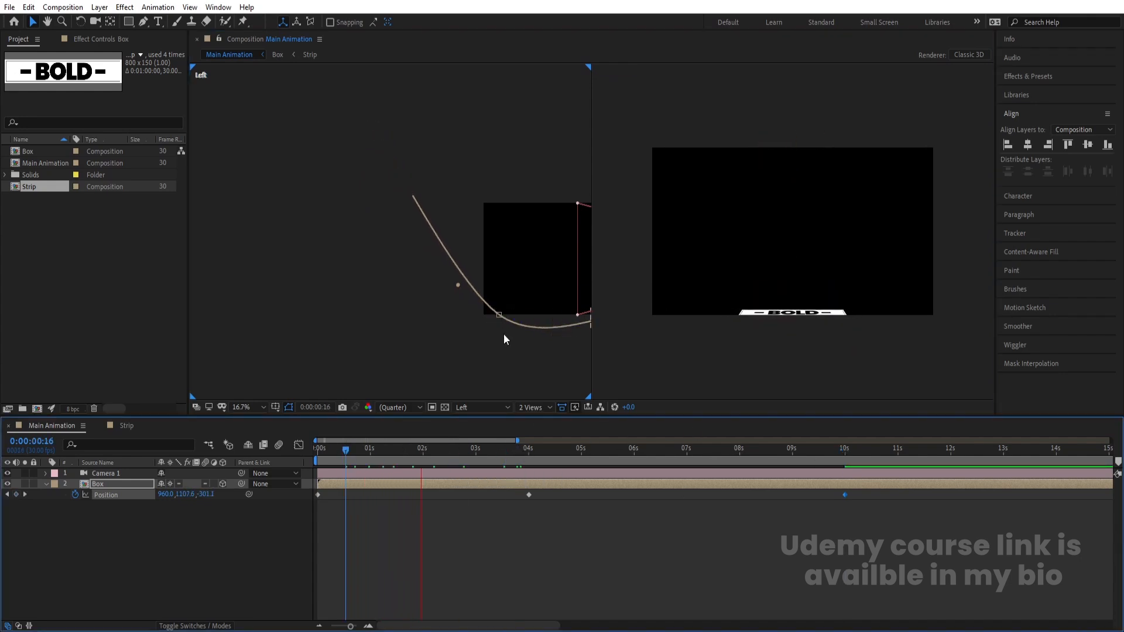
key(space)
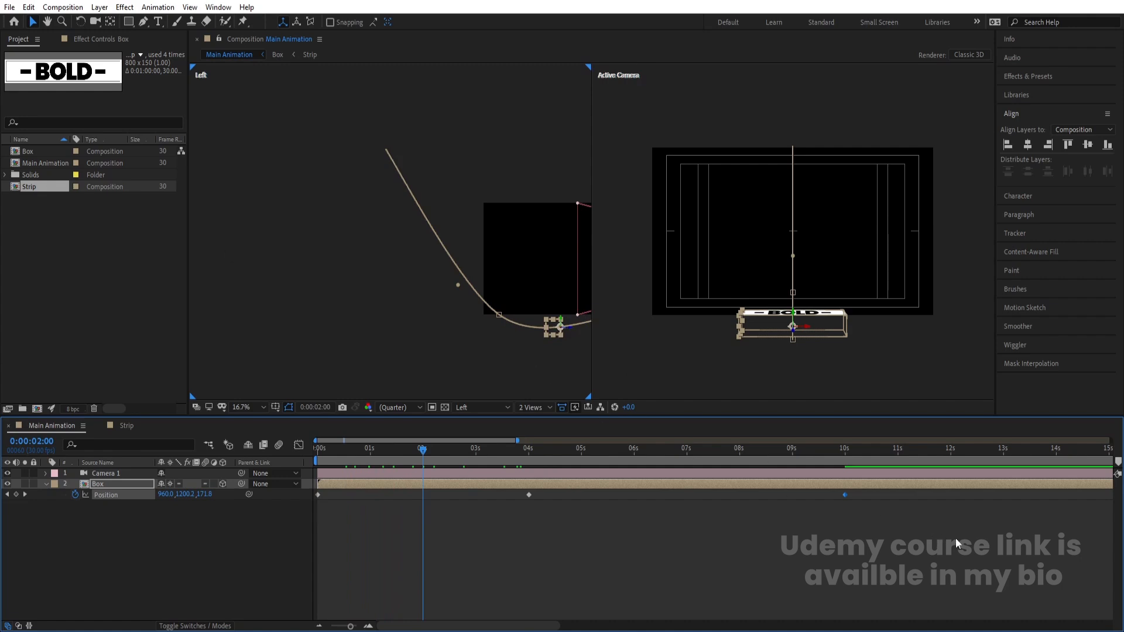
Set the spatial interpolation of all three Box Position keyframes to Linear
drag(957, 537, 276, 467)
right_click(529, 496)
mouse_move(585, 486)
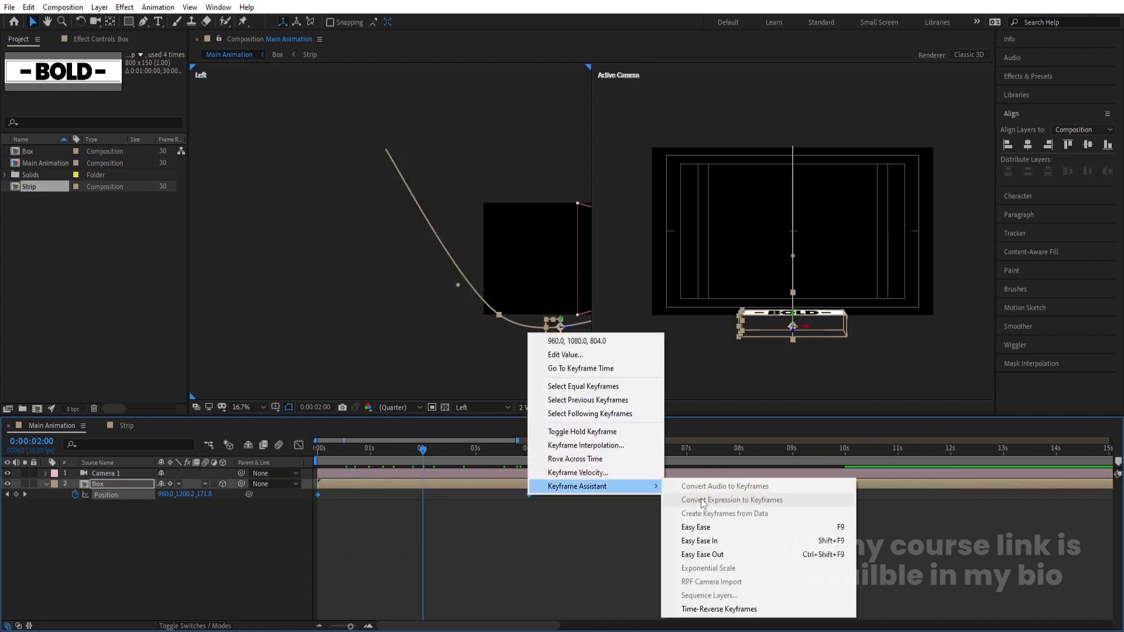
click(584, 446)
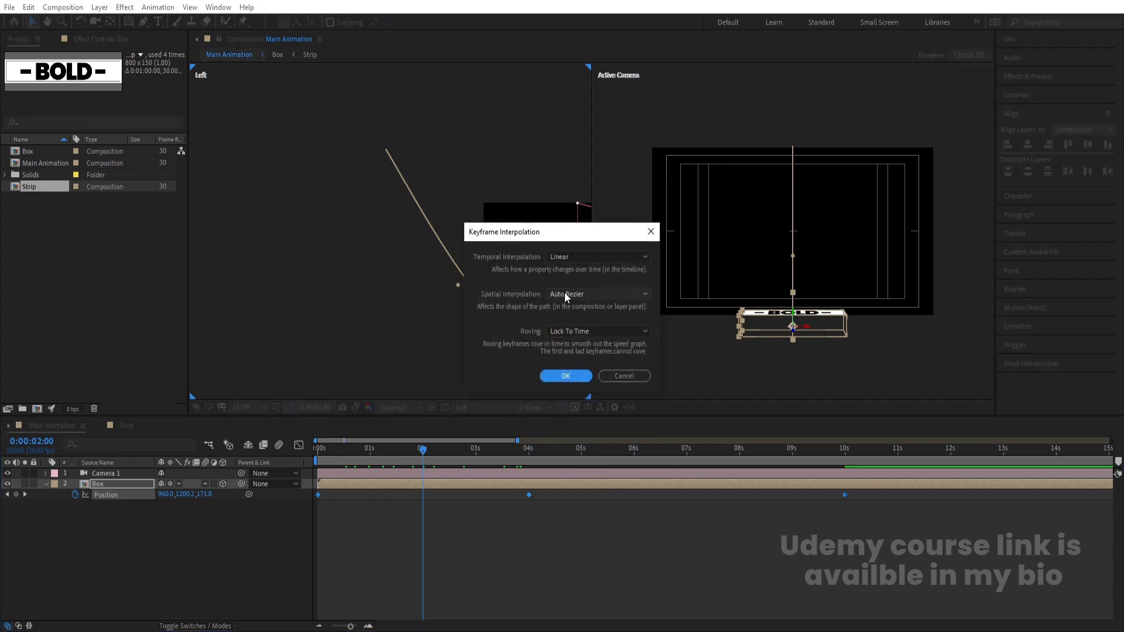
click(564, 293)
click(568, 323)
click(566, 376)
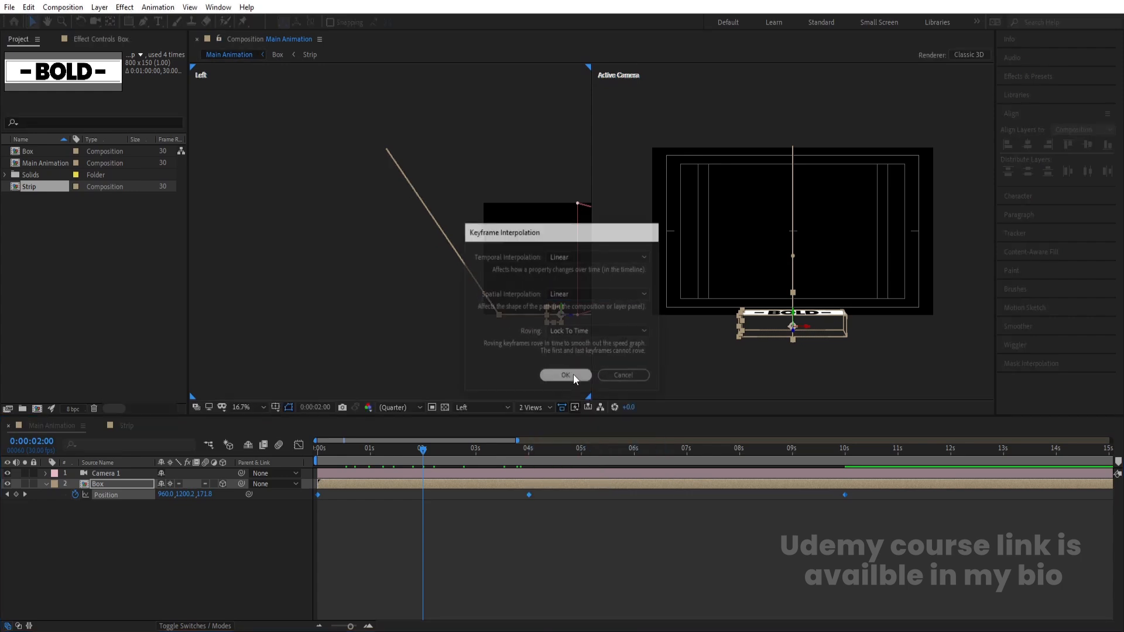
Preview the Box's movement from frame 10 and check its position around the 10-second keyframe
drag(477, 452, 335, 465)
key(space)
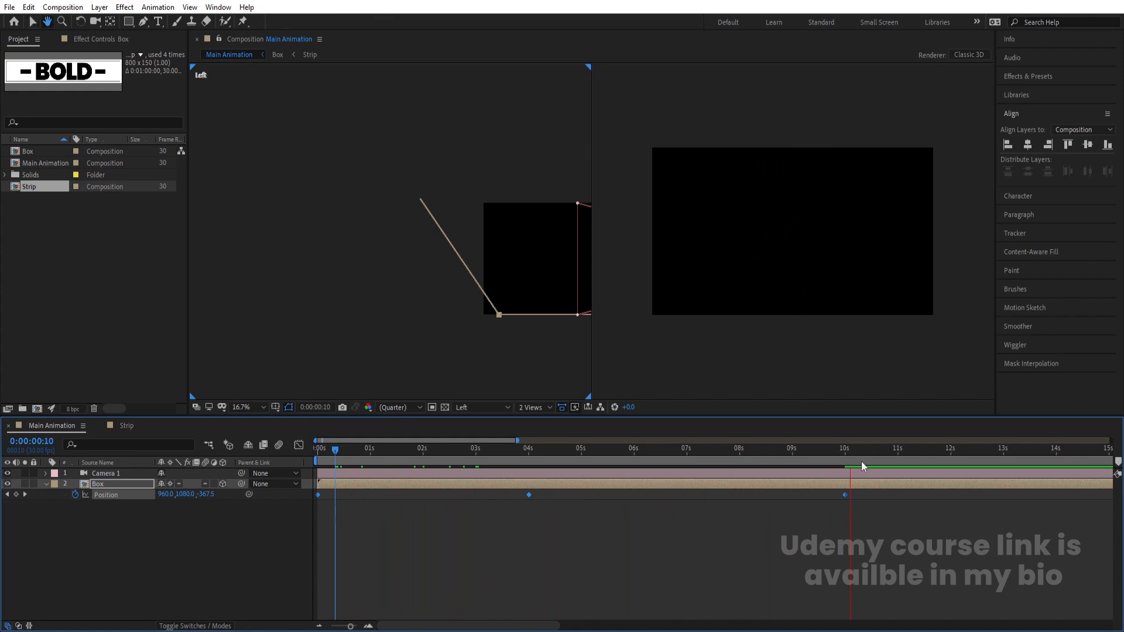
click(848, 450)
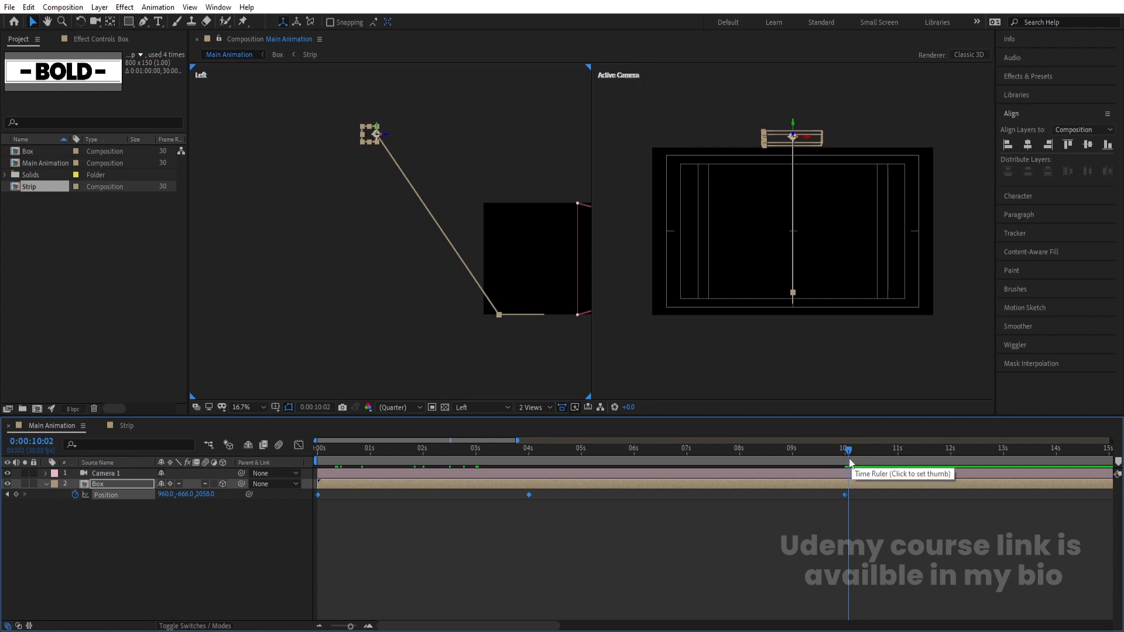
click(844, 454)
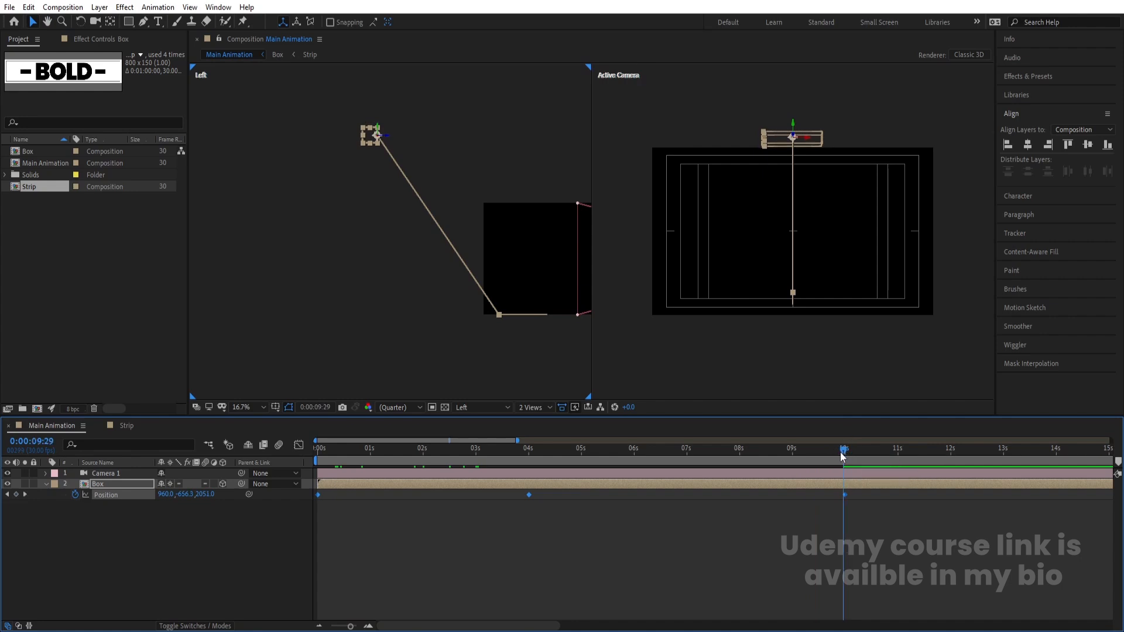
key(space)
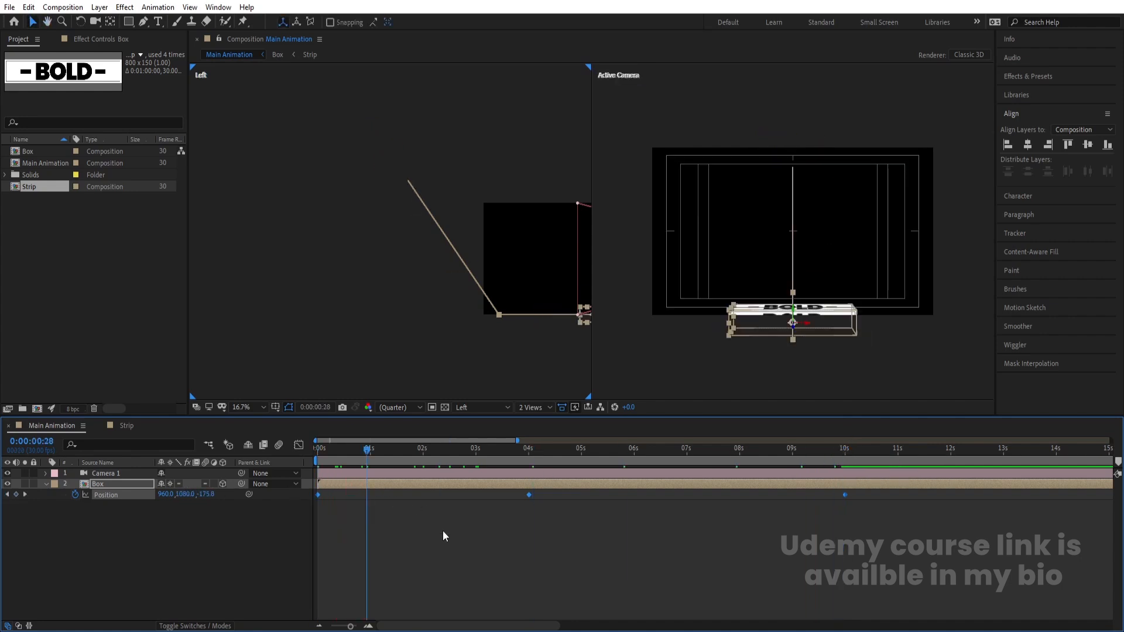
click(443, 536)
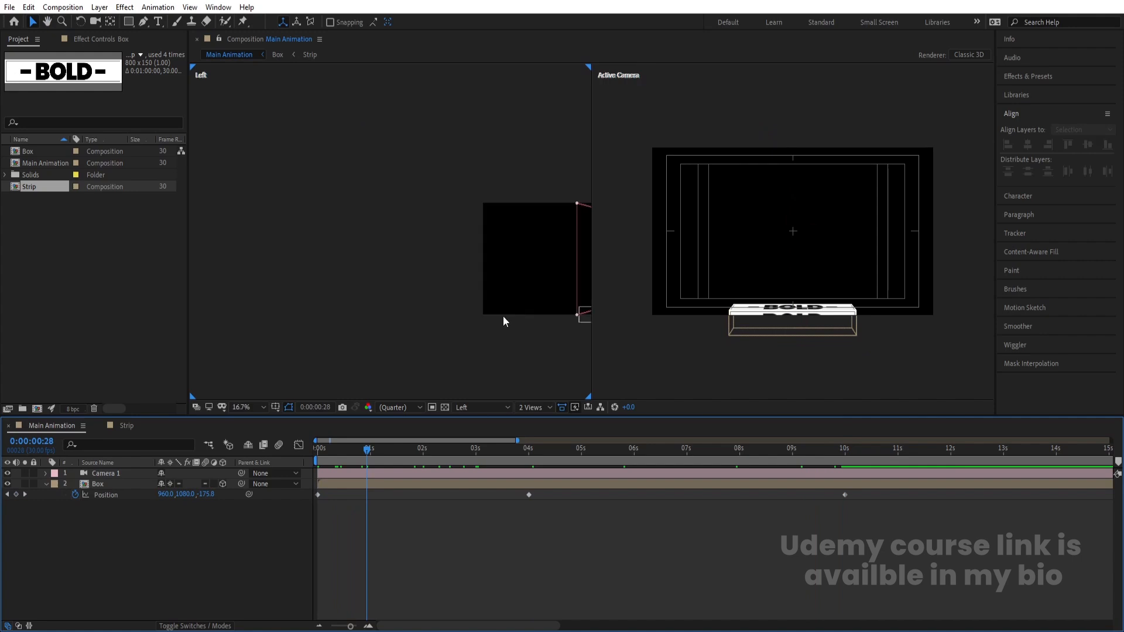
Switch the Left view to the Top view
drag(503, 317, 361, 303)
click(504, 408)
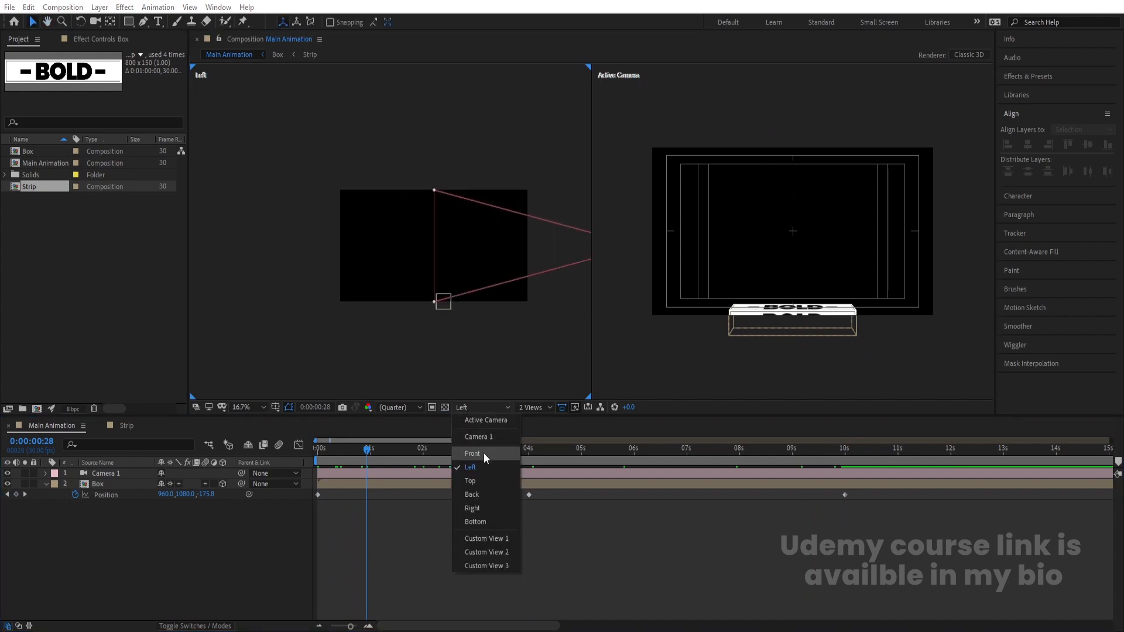
click(470, 480)
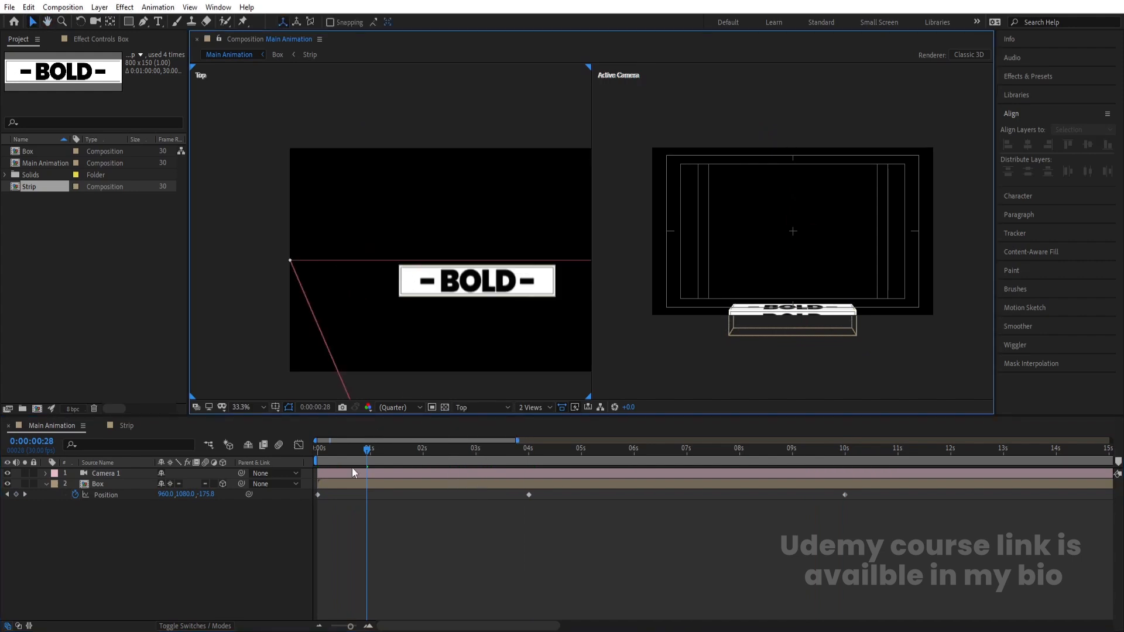
Return to 0 seconds and duplicate the Box layer
key(Home)
click(115, 486)
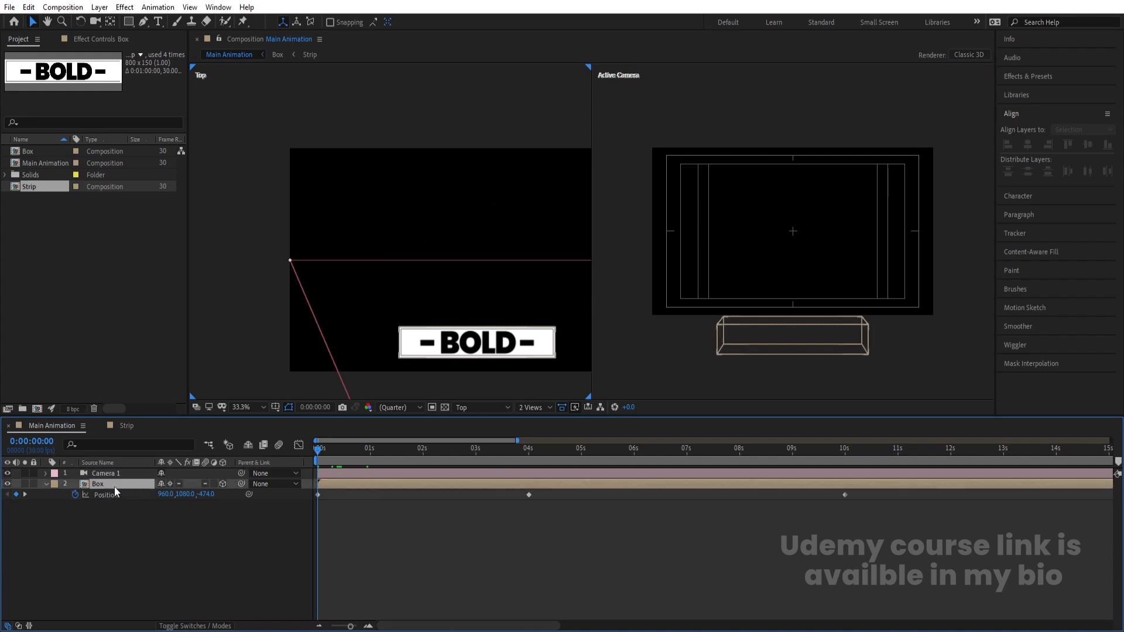
key(ctrl+d)
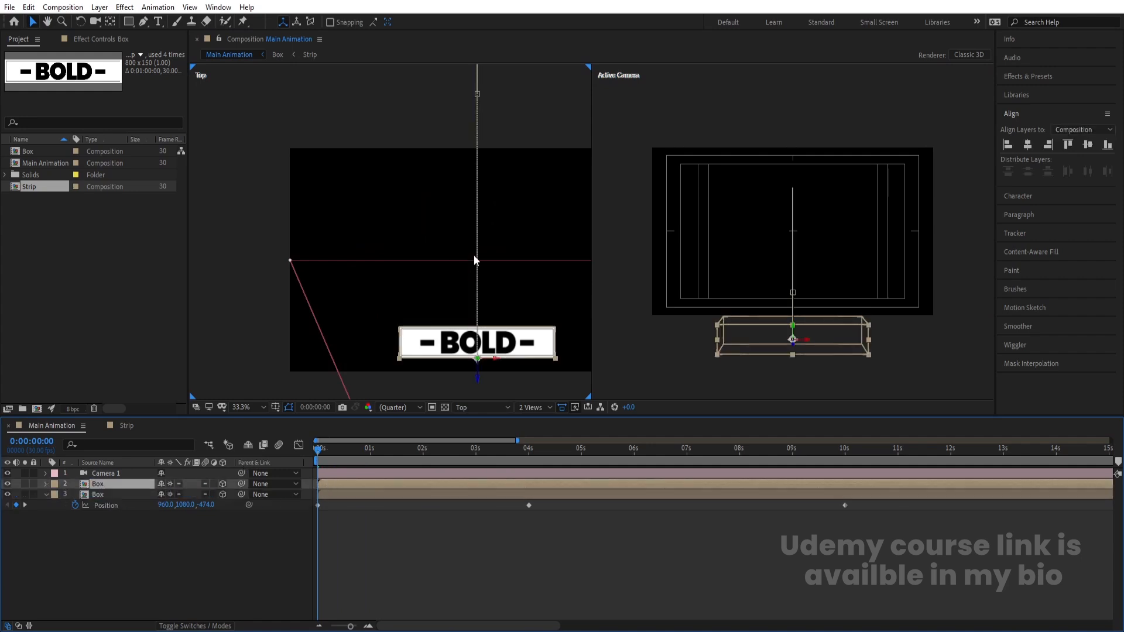
Show the rulers and align a horizontal guide with the Box's back edge in the Top view
key(ctrl+r)
drag(468, 71, 512, 329)
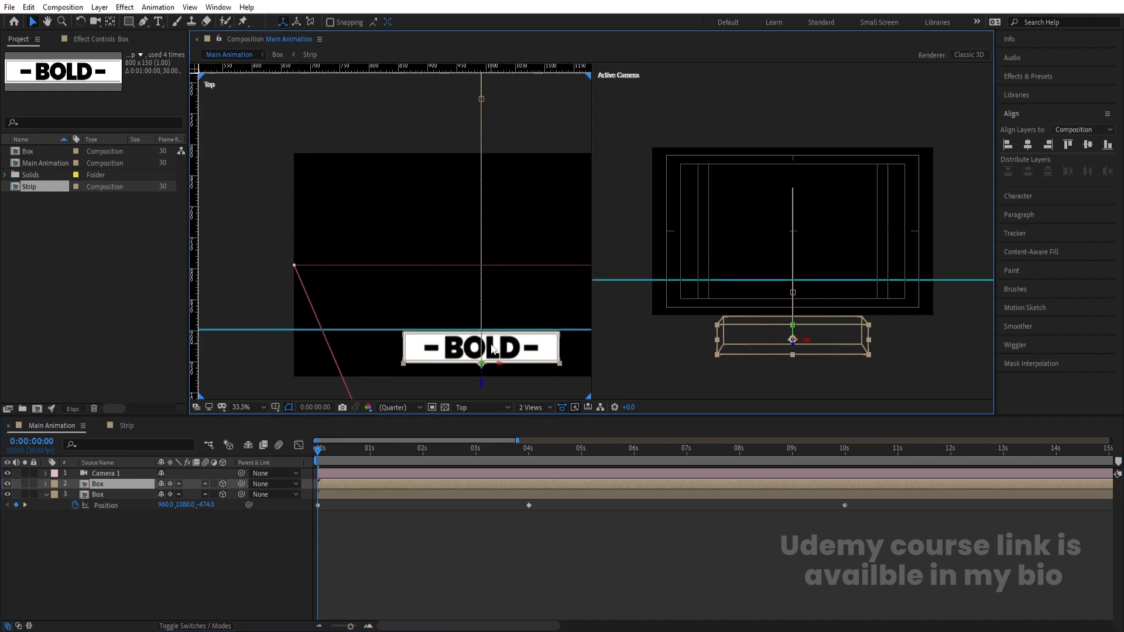
scroll(492, 344, up, 4)
drag(465, 260, 471, 266)
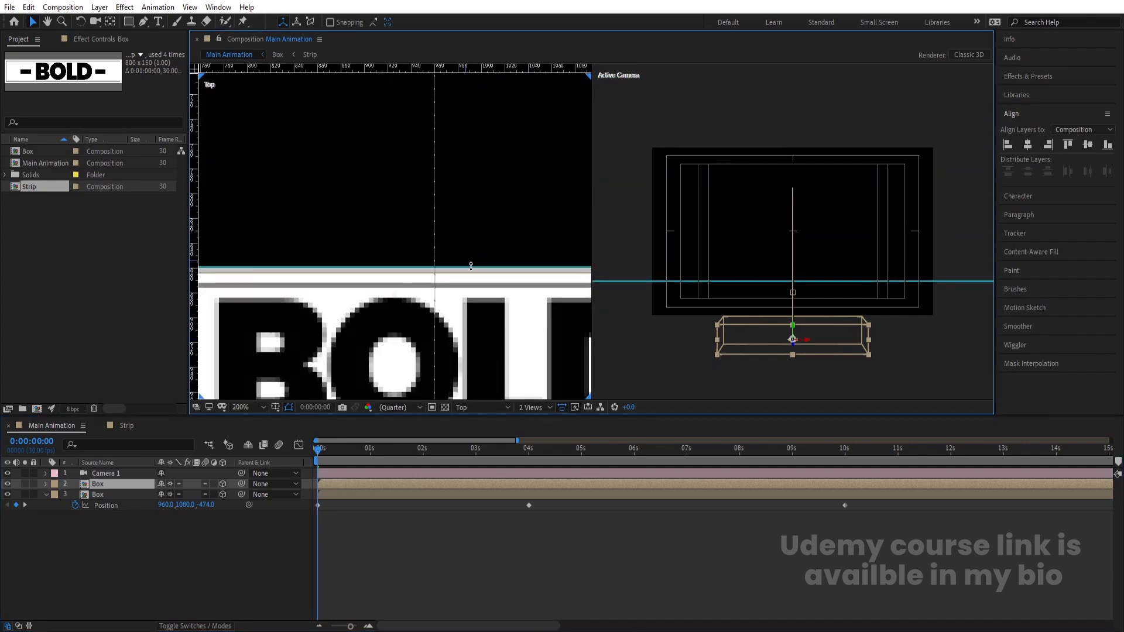
Start the duplicate Box layer at 0:00:00:15, where the Box's front edge meets the guide, and preview the two boxes
drag(322, 451, 344, 450)
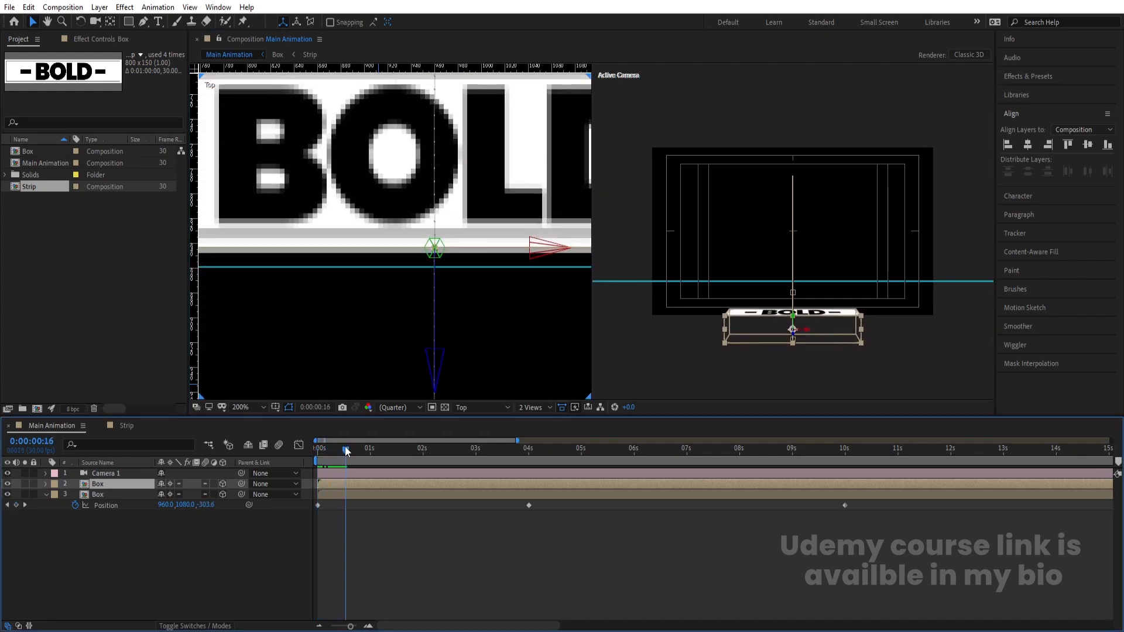
key(comma)
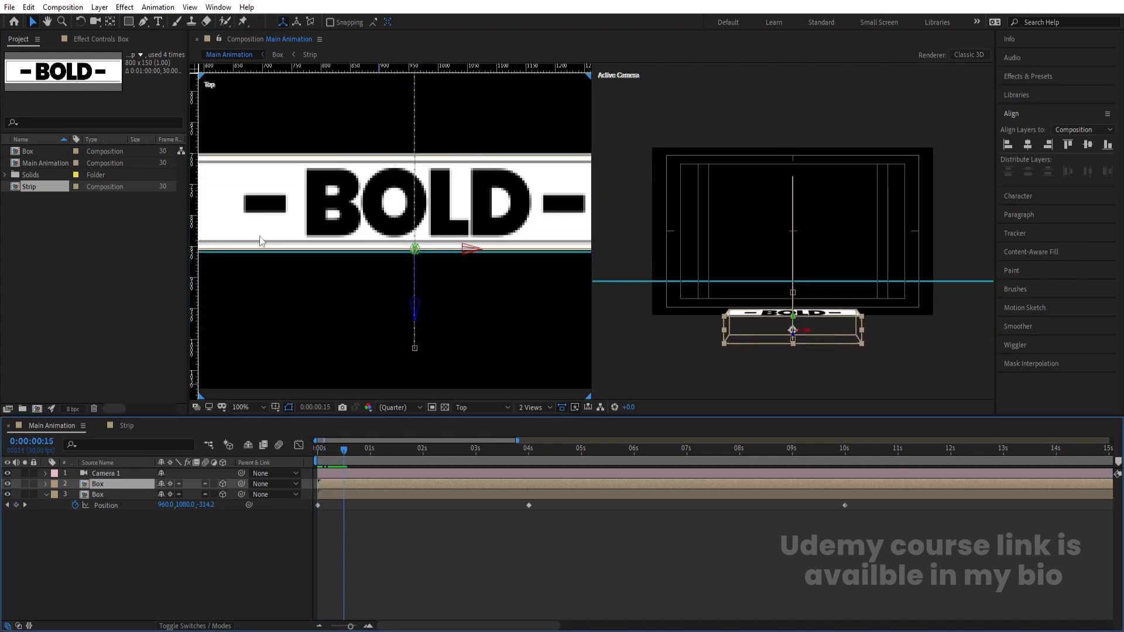
key(comma)
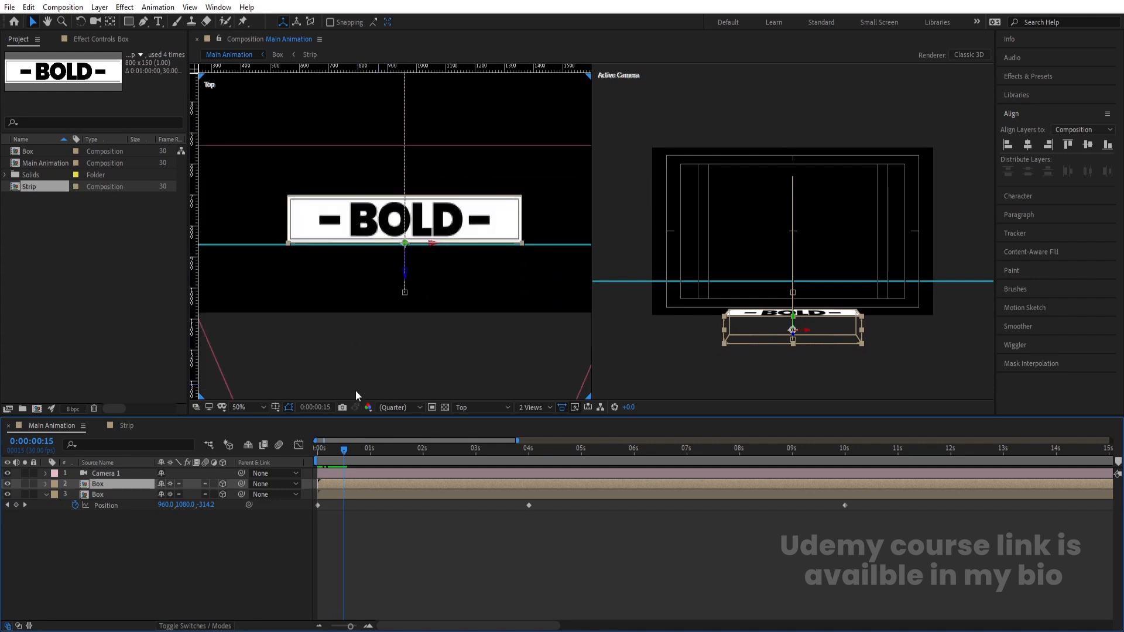
key(equal)
drag(397, 627, 350, 618)
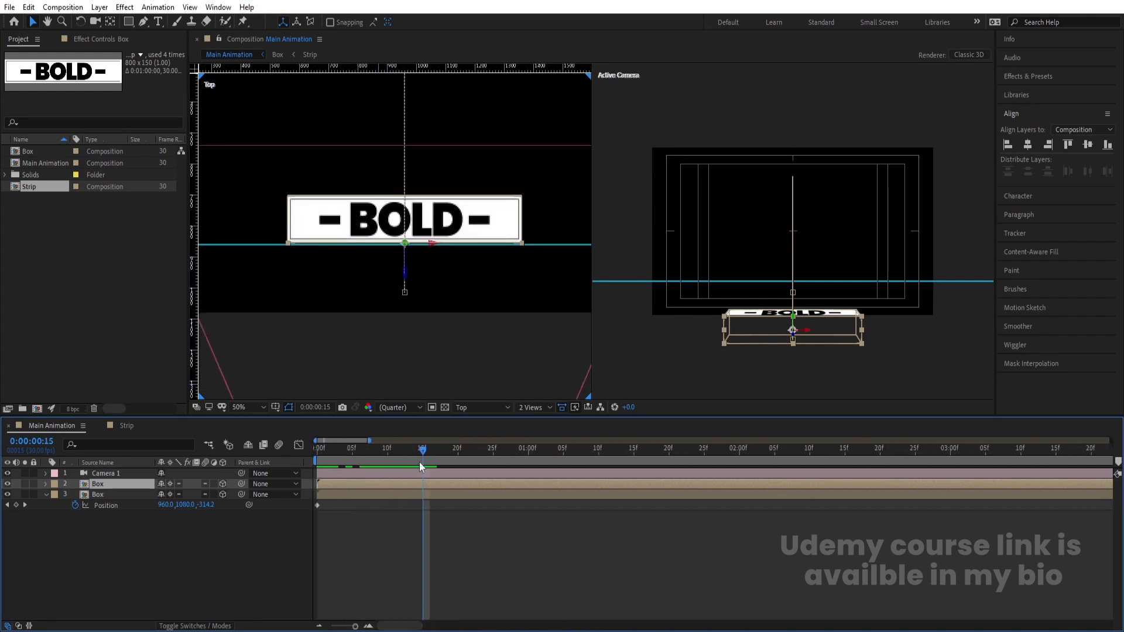
key(equal)
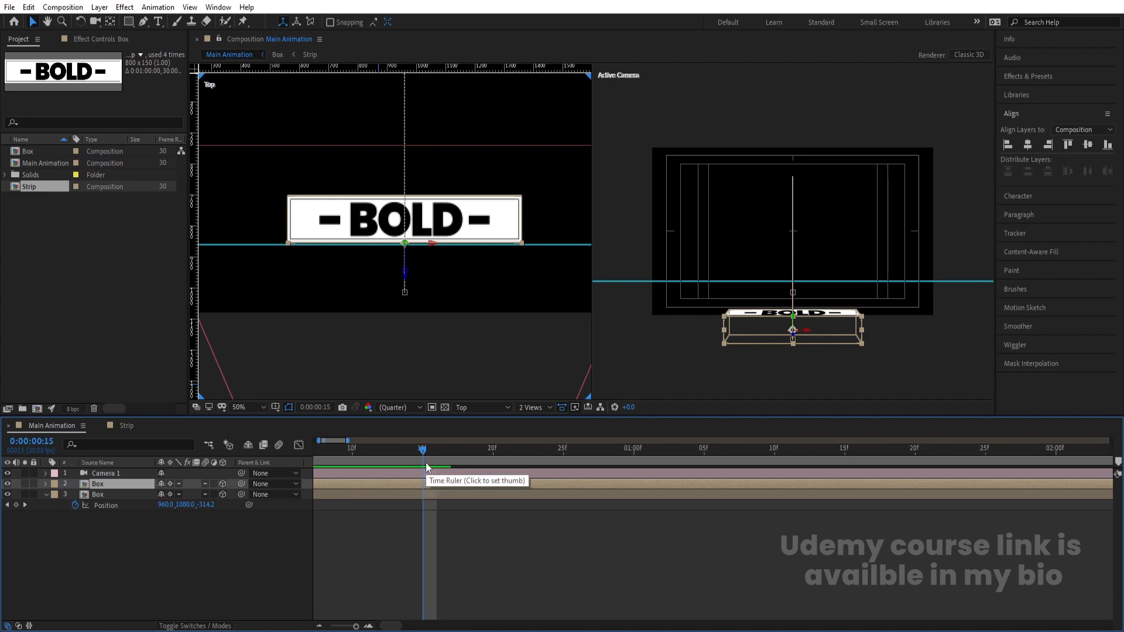
key(minus)
key(minus)
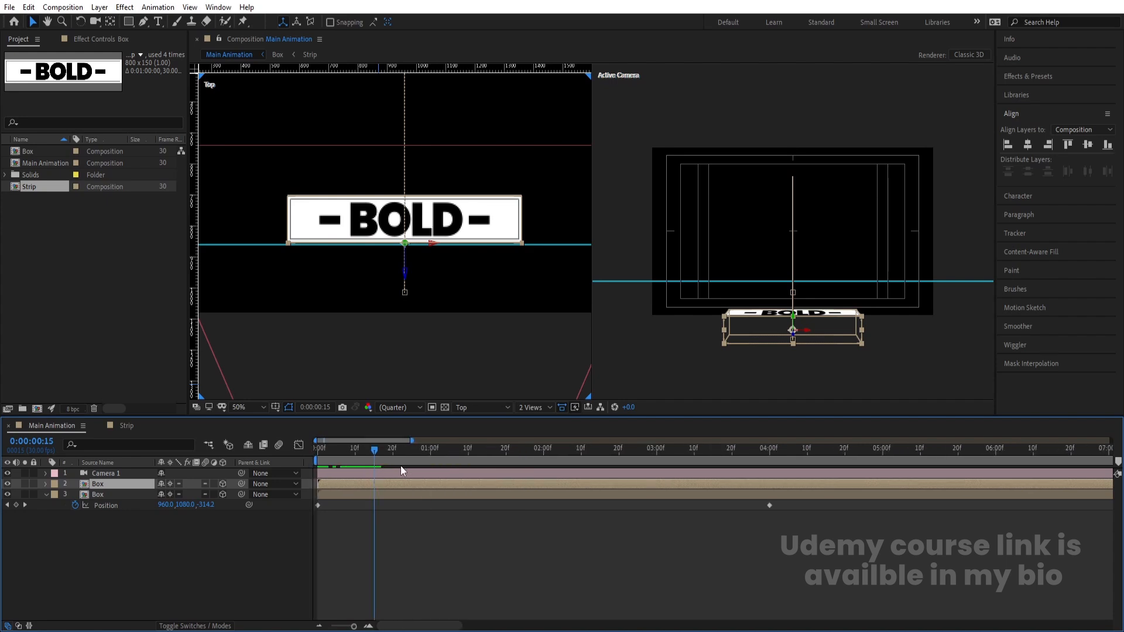
key(bracketleft)
key(space)
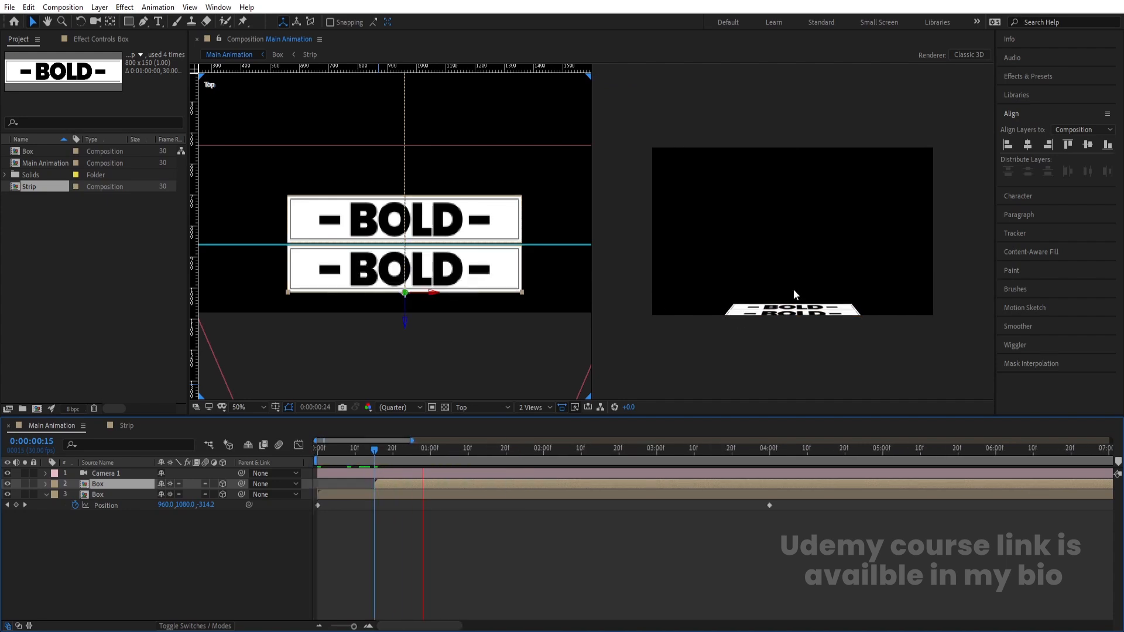
key(space)
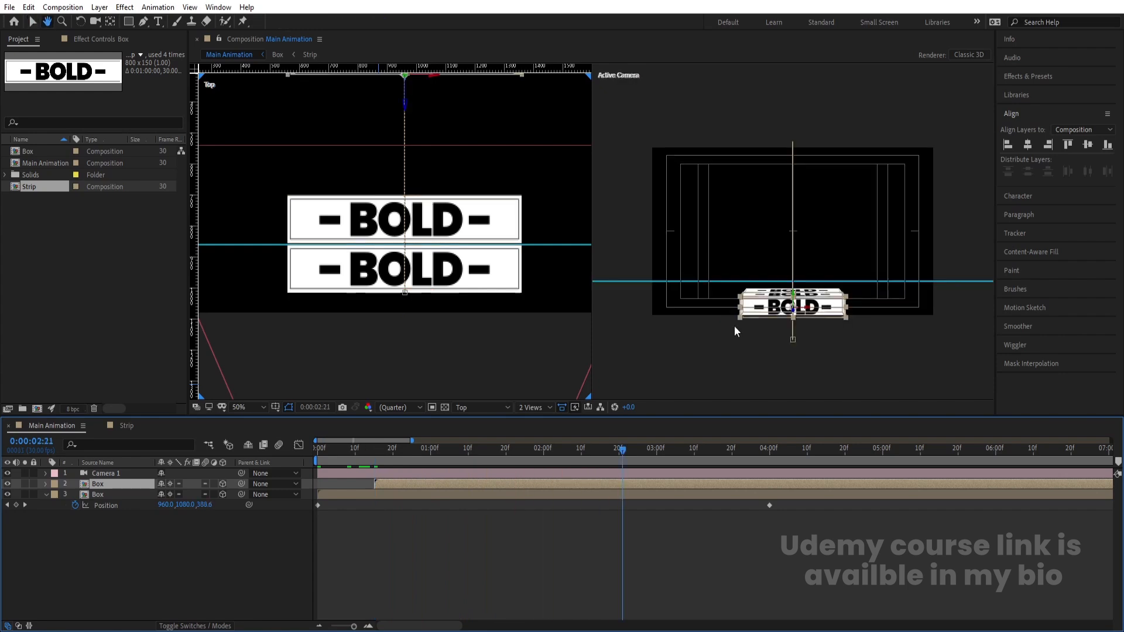
Mark 0:00:00:15 with composition marker 1 and move the duplicate Box's start back to 0 seconds
click(375, 450)
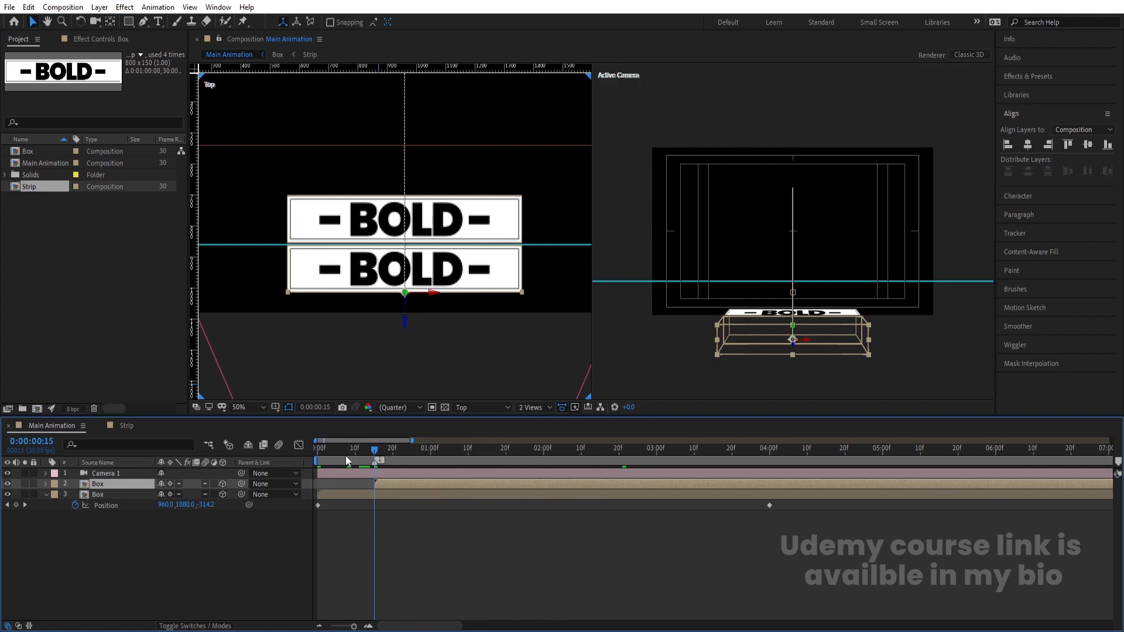
key(Home)
key([)
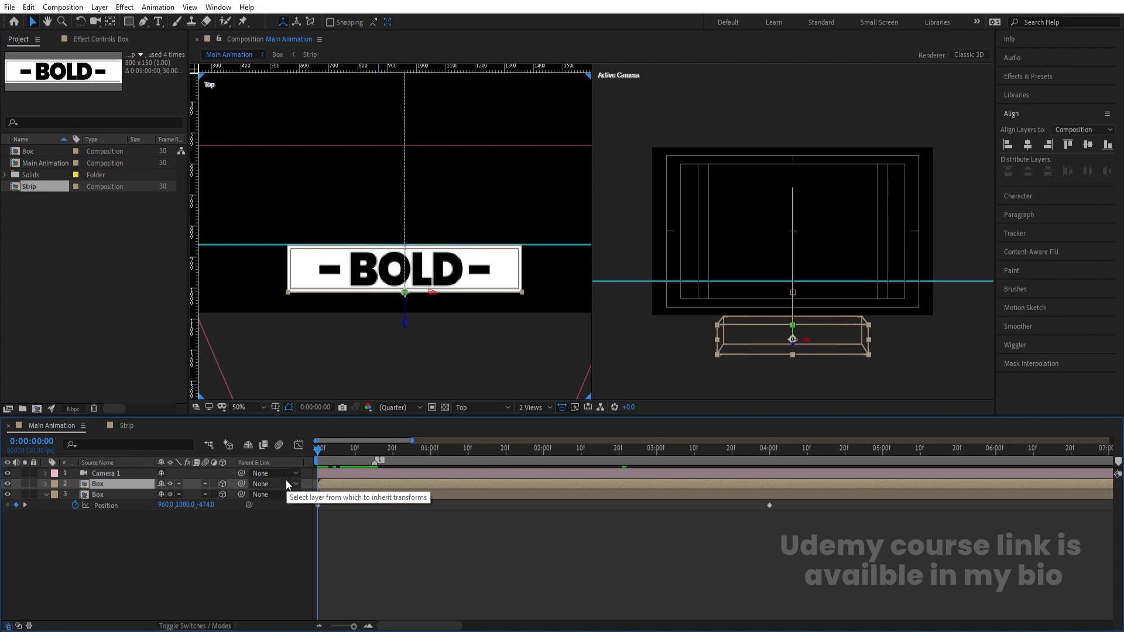
Duplicate the Box layer nine more times for a total of eleven Box layers
key(ctrl+d)
key(ctrl+d)
key(ctrl+d)
key(ctrl+d)
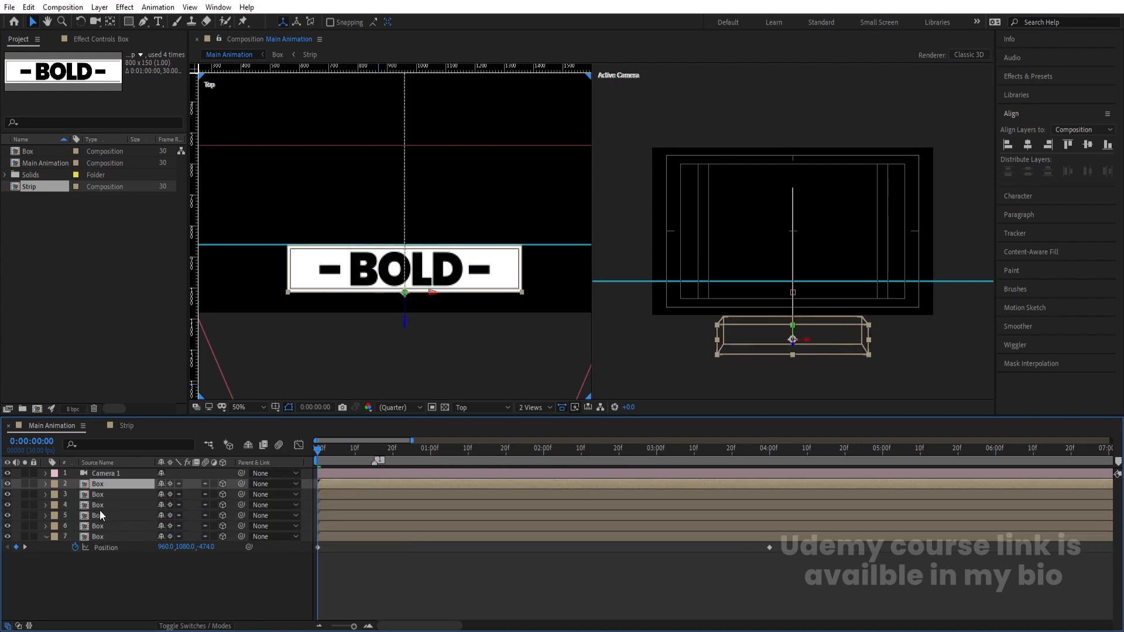
key(ctrl+d)
key(ctrl+d)
key(ctrl+d)
key(ctrl+d)
key(ctrl+d)
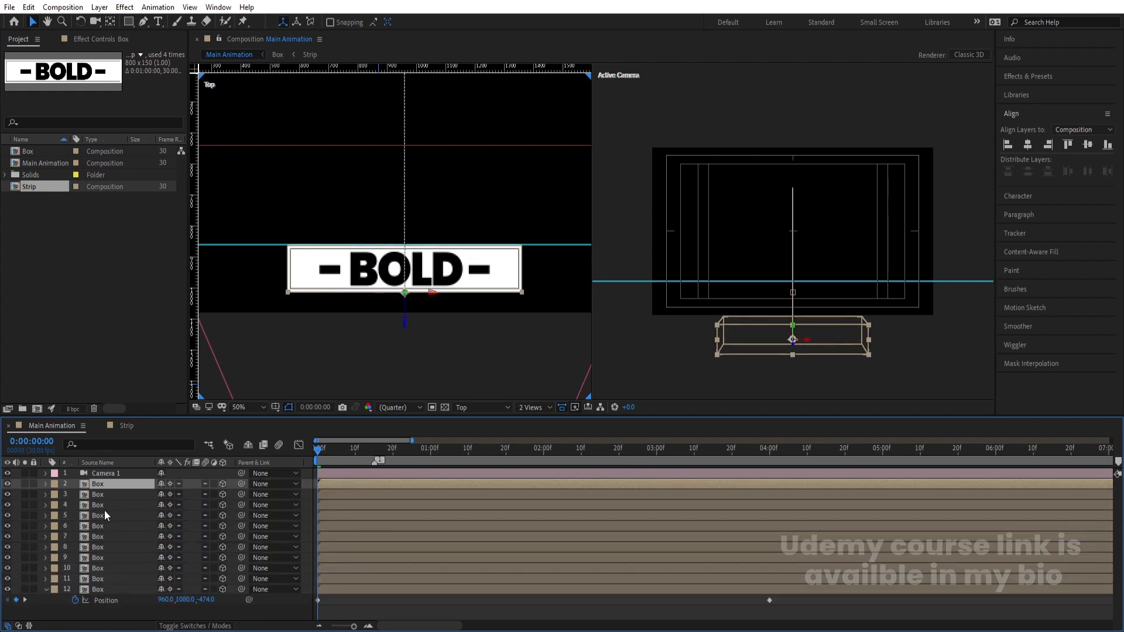
Duplicate all eleven Box layers, duplicate the enlarged set again, and move to the marker at 0:00:00:15
shift+click(96, 586)
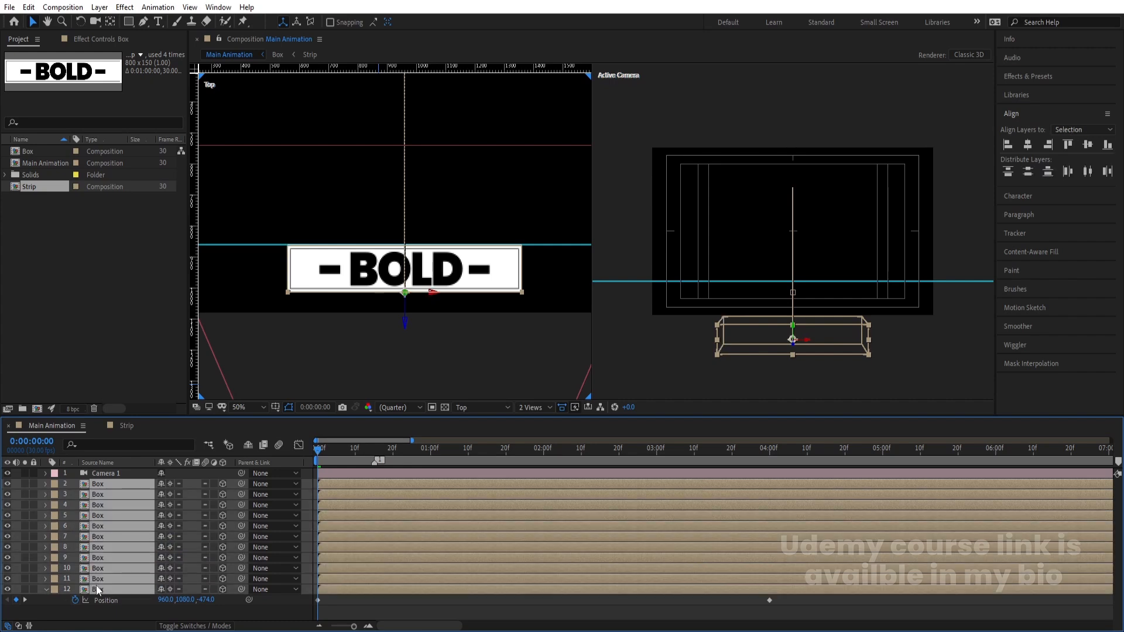
key(ctrl+d)
scroll(128, 529, down, 5)
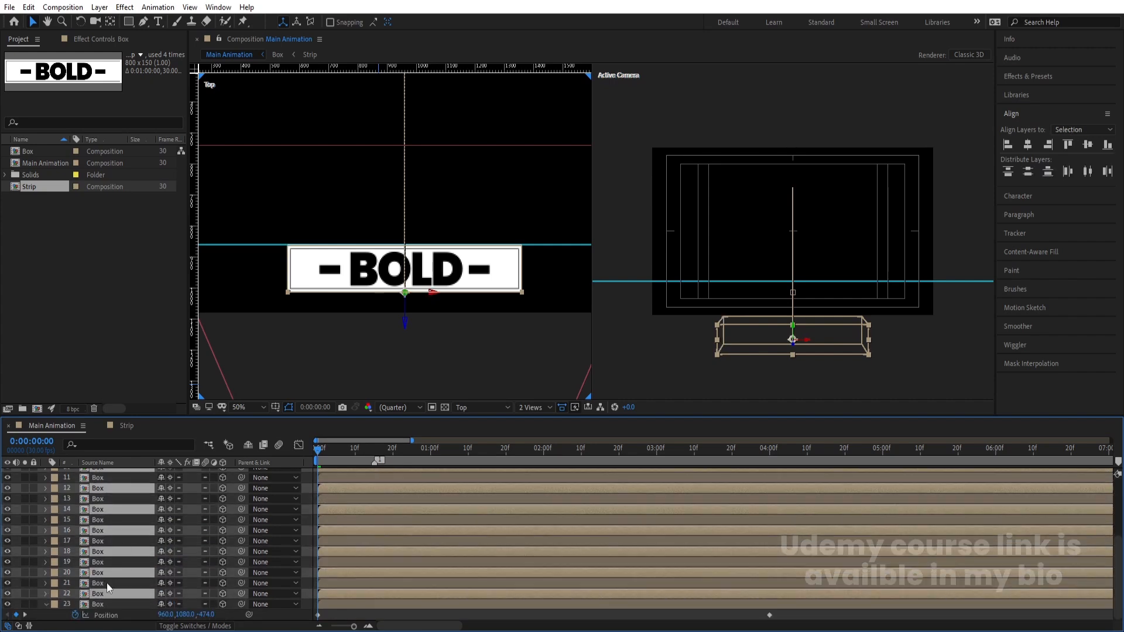
click(101, 606)
scroll(104, 600, up, 5)
shift+click(107, 482)
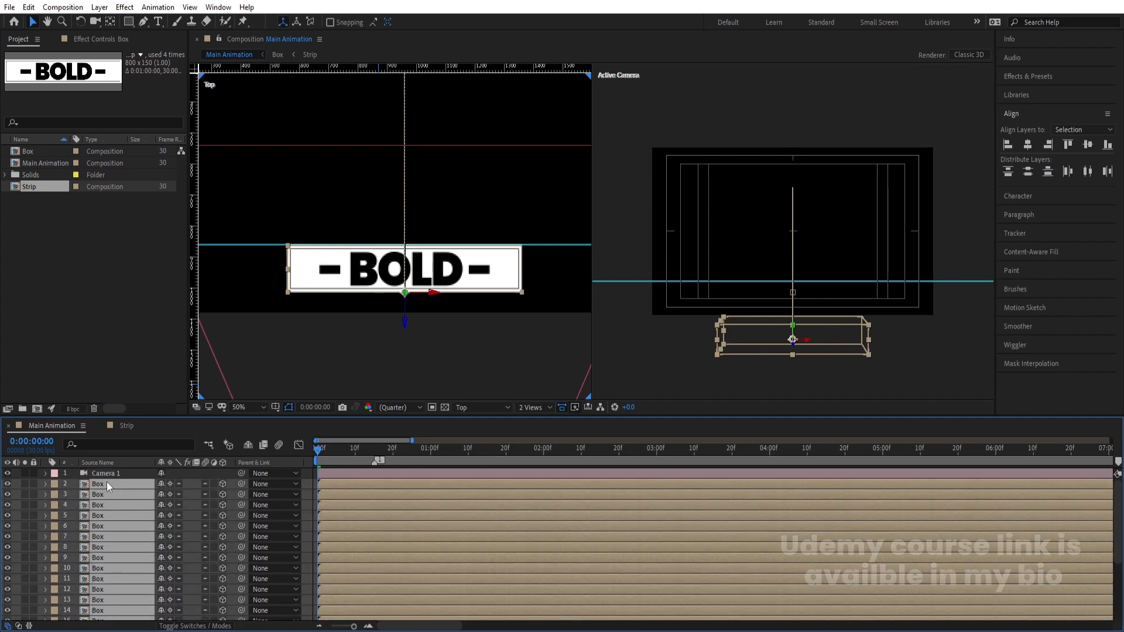
key(ctrl+d)
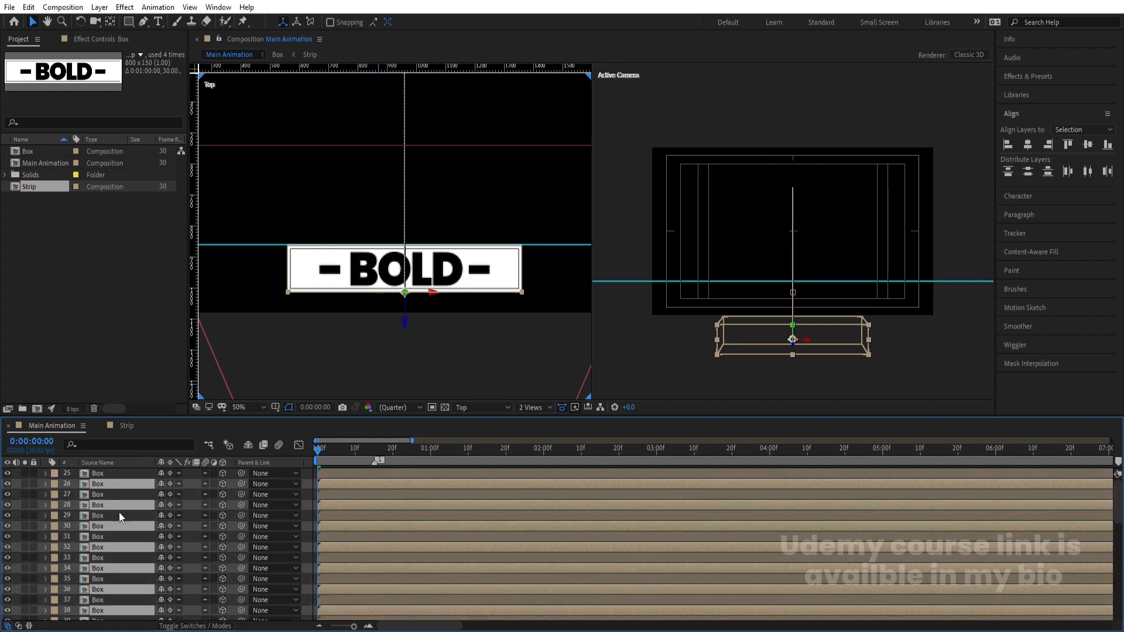
scroll(121, 520, down, 10)
scroll(326, 526, up, 6)
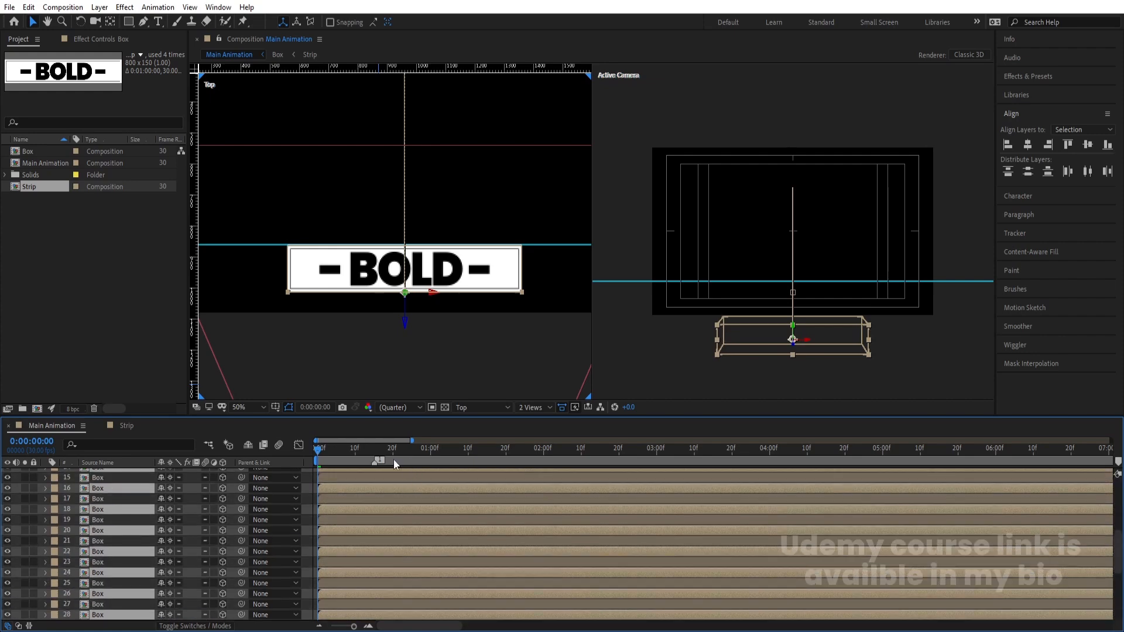
click(375, 450)
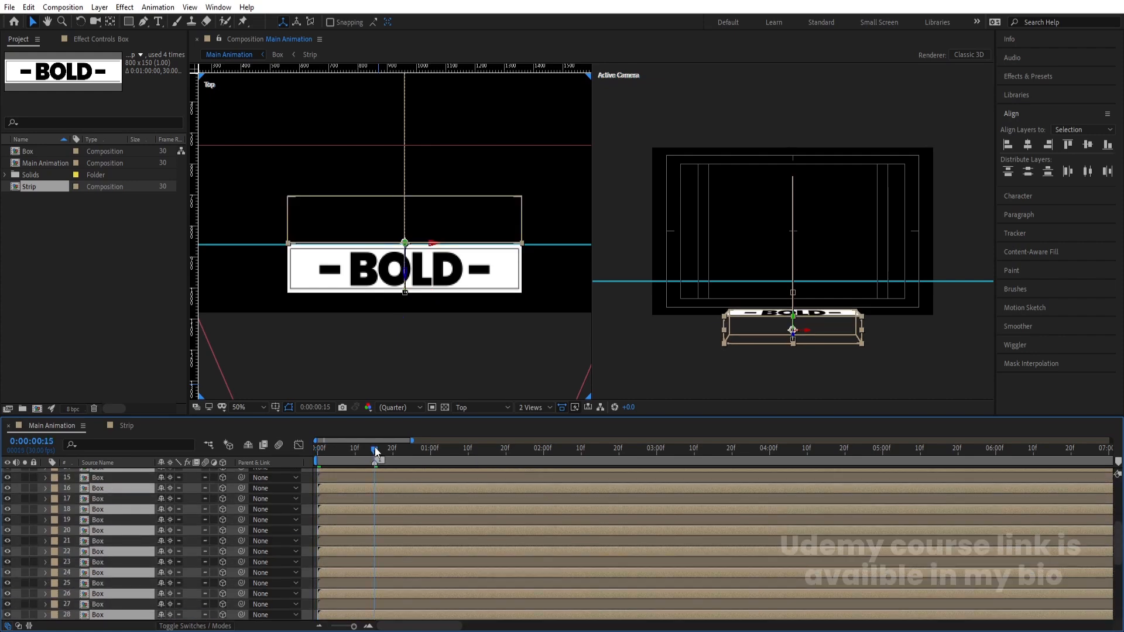
scroll(378, 469, up, 5)
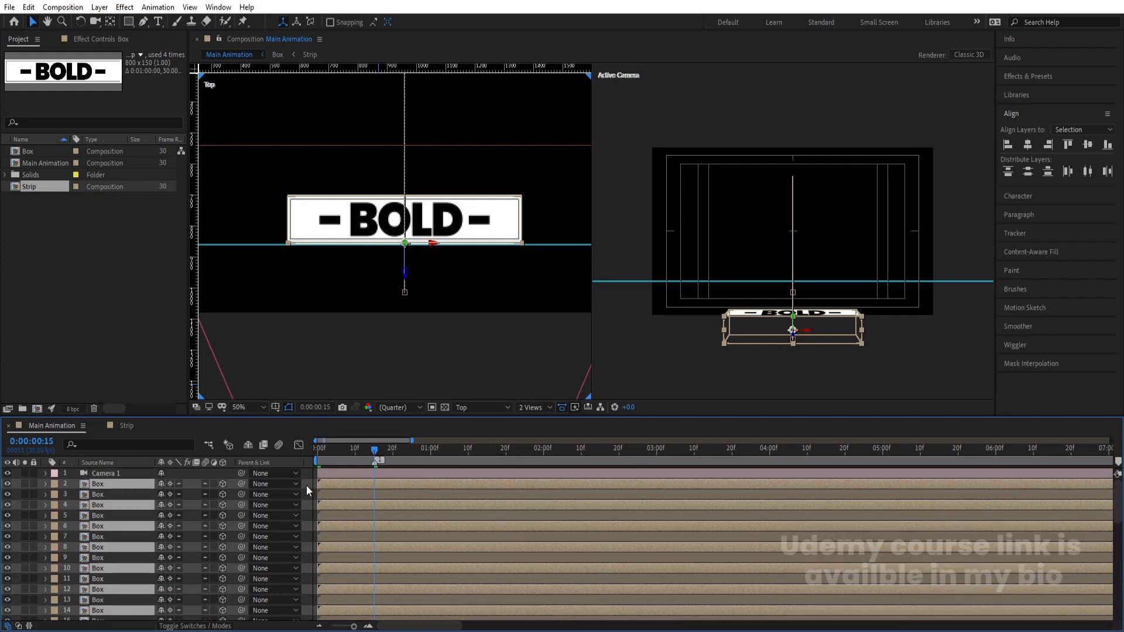
Undo all the Box layer duplications back to the single original keyframed Box layer
key(ctrl+z)
key(ctrl+z)
key(ctrl+z)
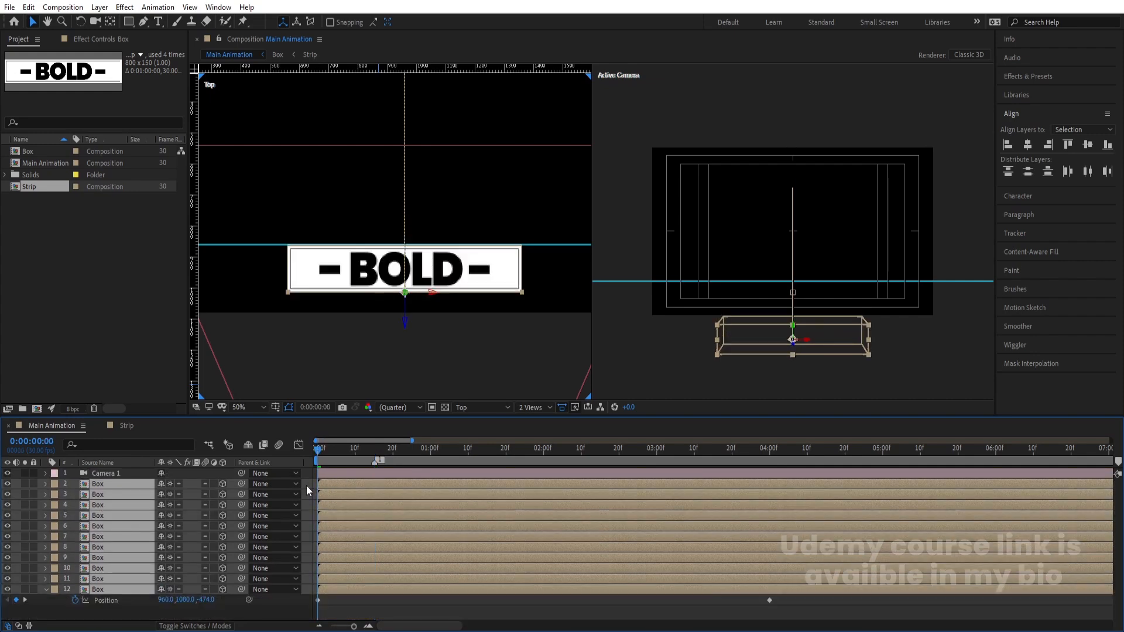
key(ctrl+z)
key(ctrl+z)
key(ctrl+z)
key(ctrl+z)
key(ctrl+z)
key(ctrl+z)
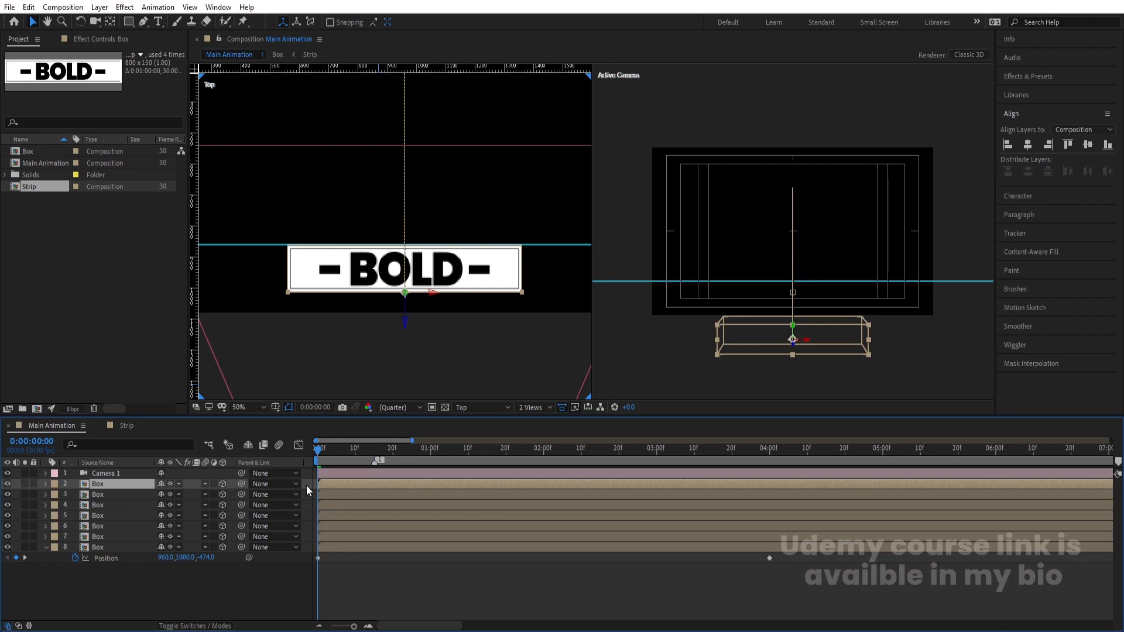
key(ctrl+z)
key(ctrl+z)
key(ctrl+z)
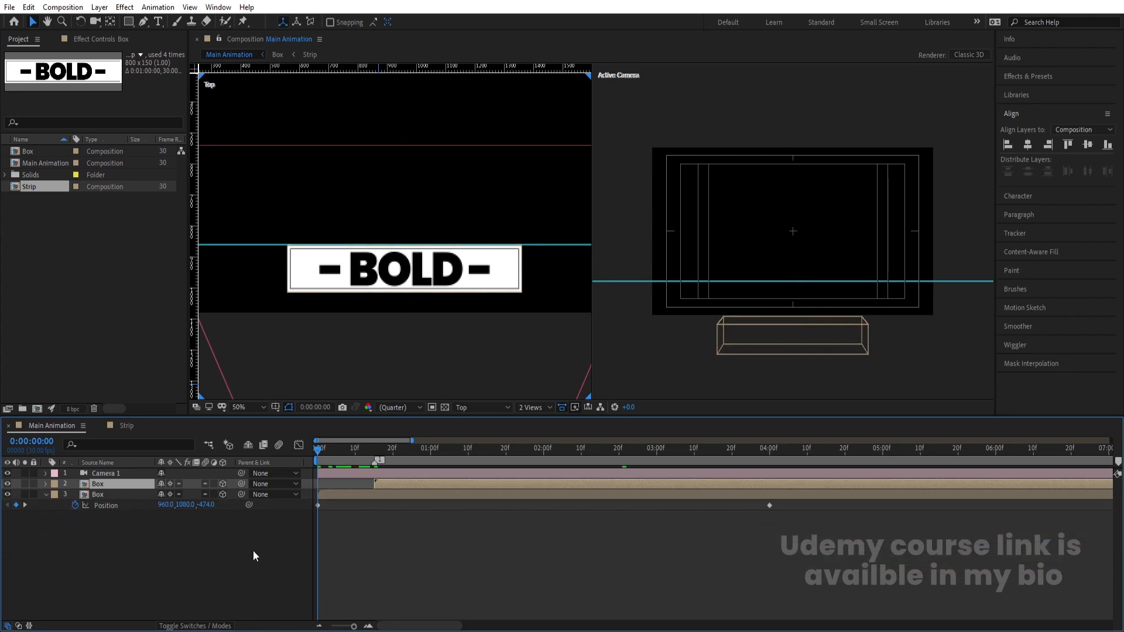
key(ctrl+z)
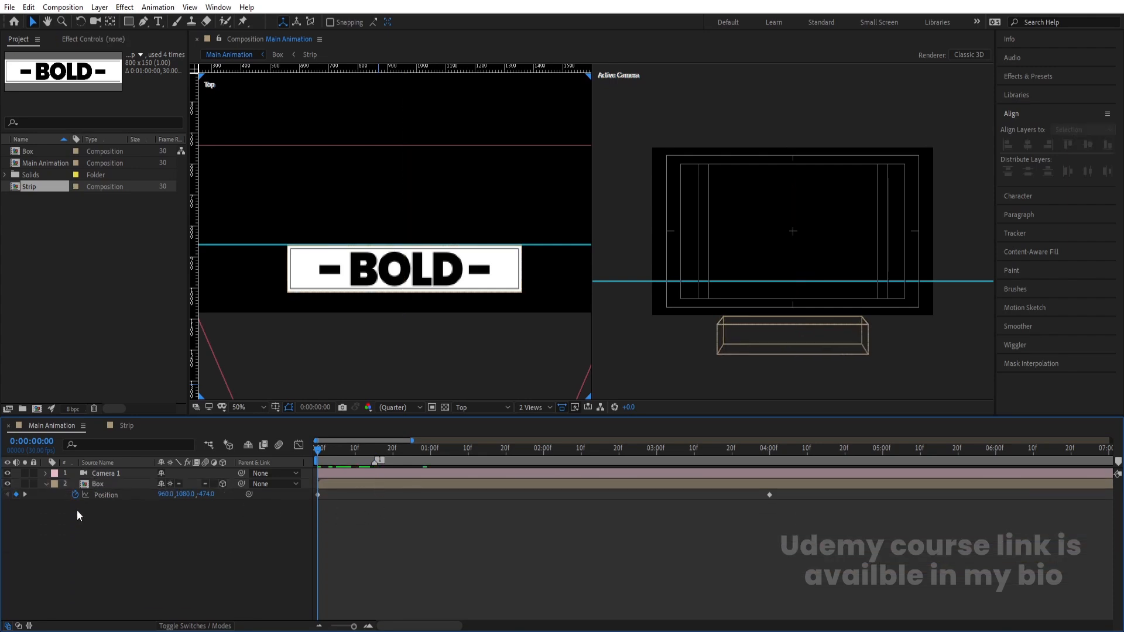
Add a loopOut() expression to the Box layer's Position property
alt+click(75, 495)
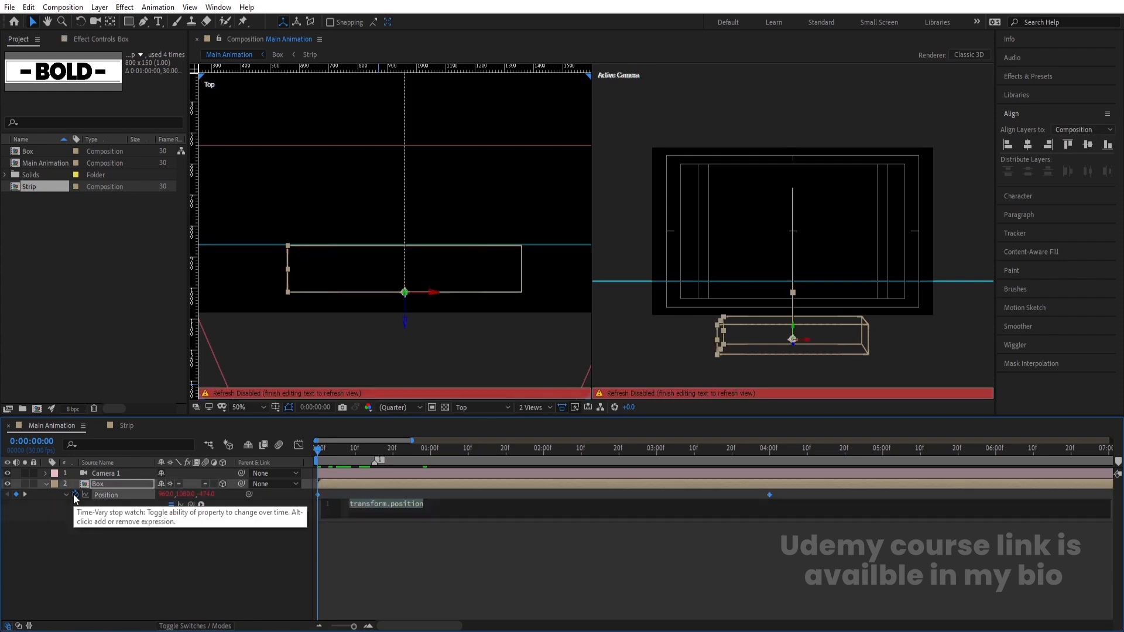
text(loop)
key(Down)
key(Return)
click(241, 580)
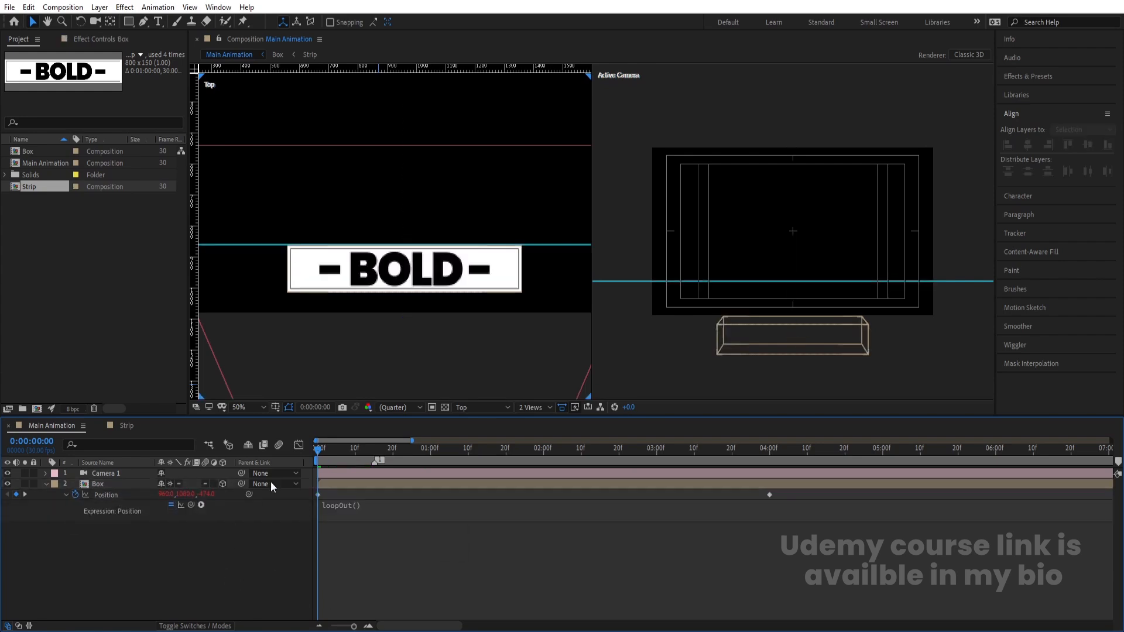
Move to the marker at 0:00:00:15 and duplicate the looping Box layer until there are sixteen Box layers
drag(360, 449, 373, 454)
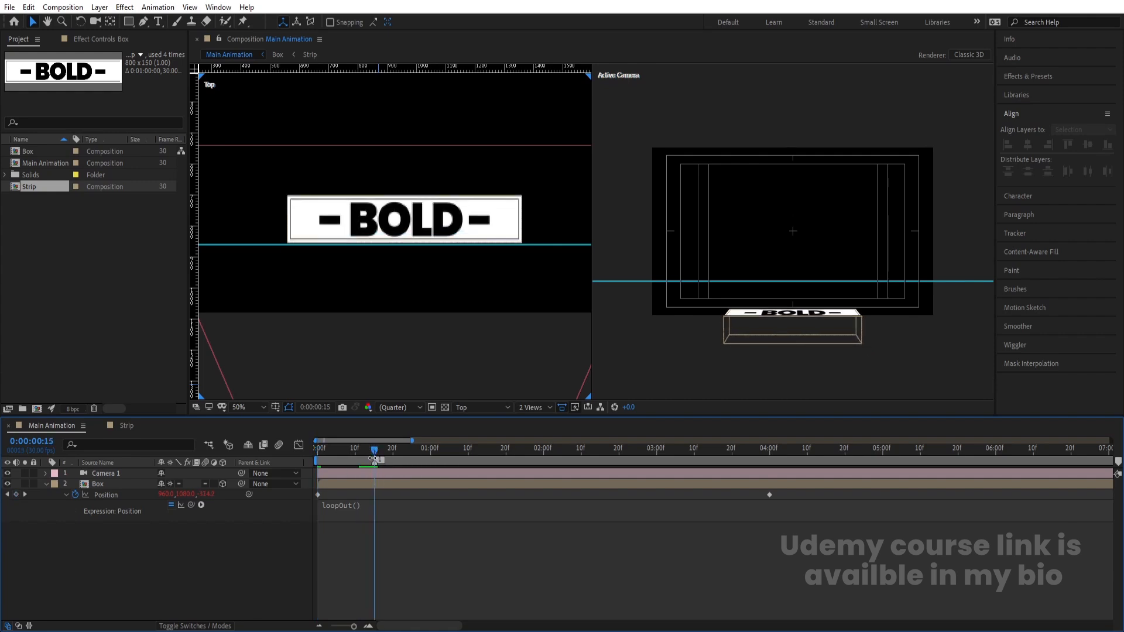
click(364, 485)
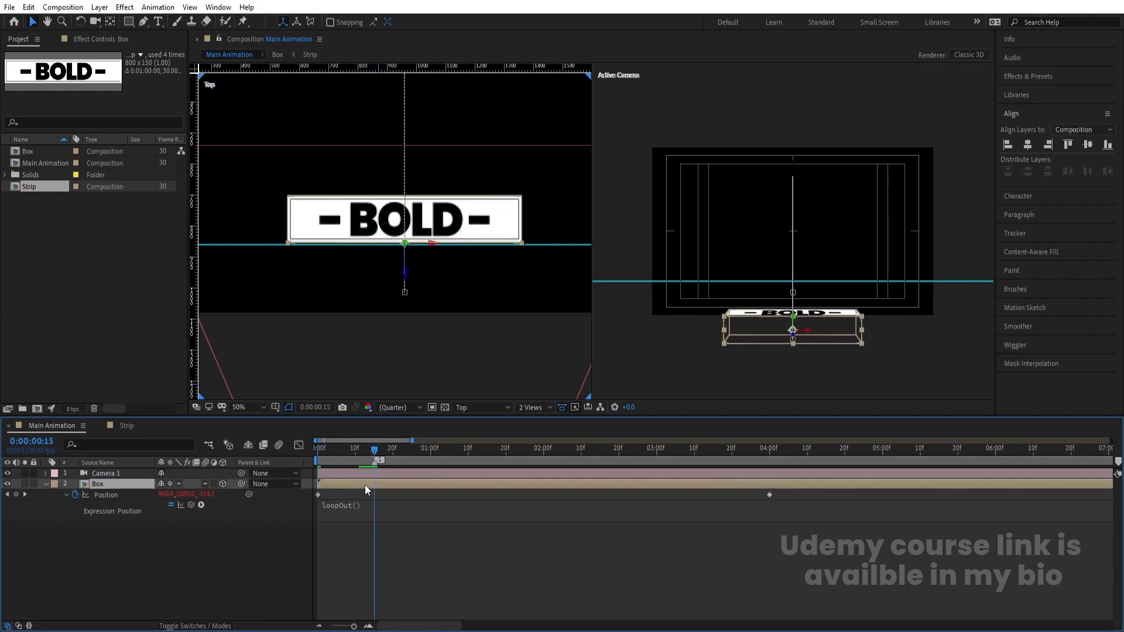
key(ctrl+d)
key(ctrl+d)
key(ctrl+d)
key(ctrl+d)
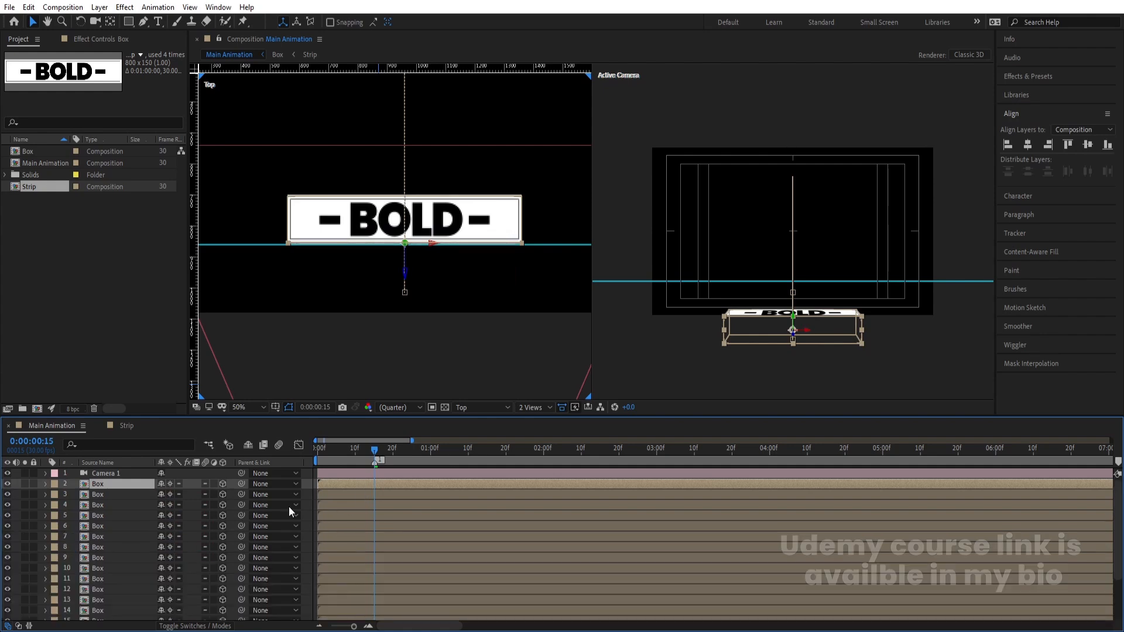
Duplicate all sixteen Box layers together, then duplicate that selection again for a total of 48 Box layers
scroll(282, 509, down, 3)
shift+click(125, 584)
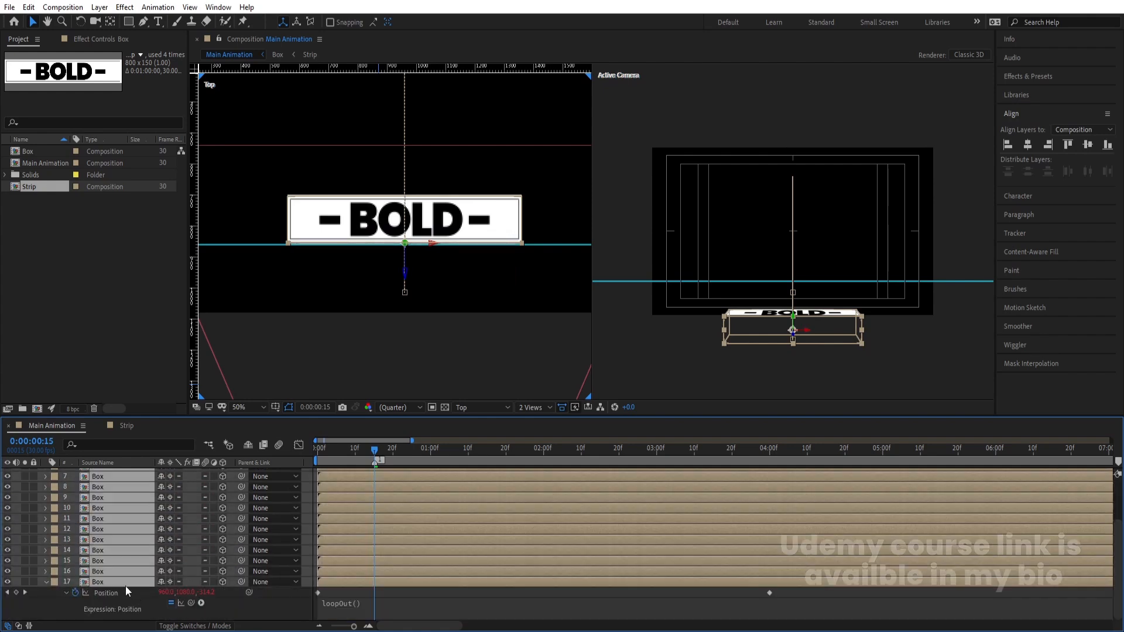
key(ctrl+d)
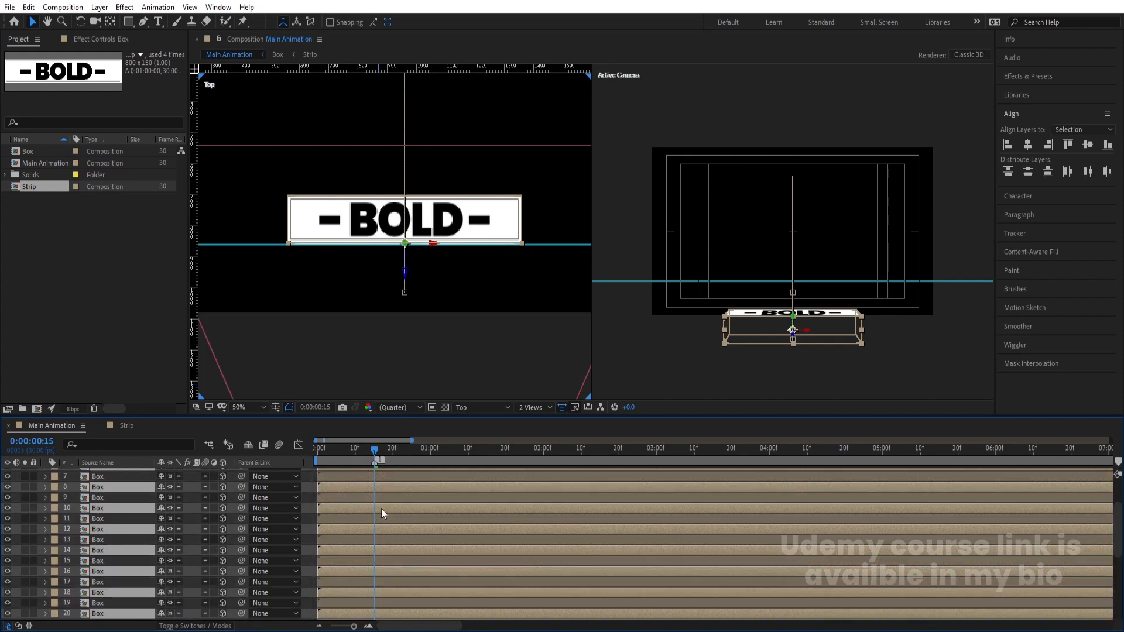
scroll(381, 508, down, 5)
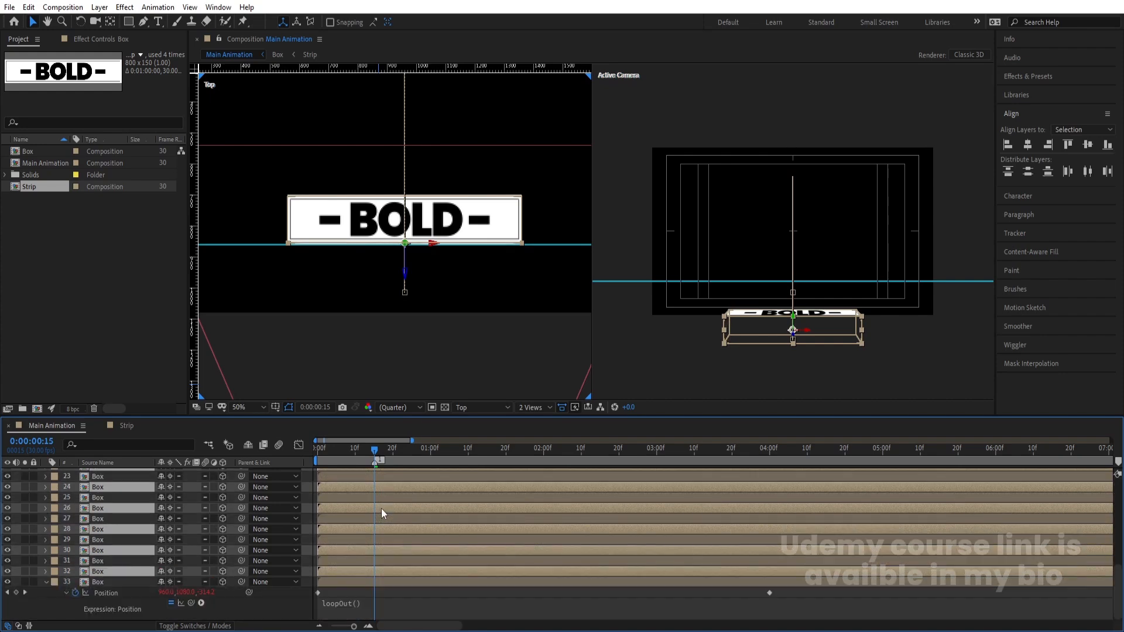
key(ctrl+d)
scroll(382, 507, down, 5)
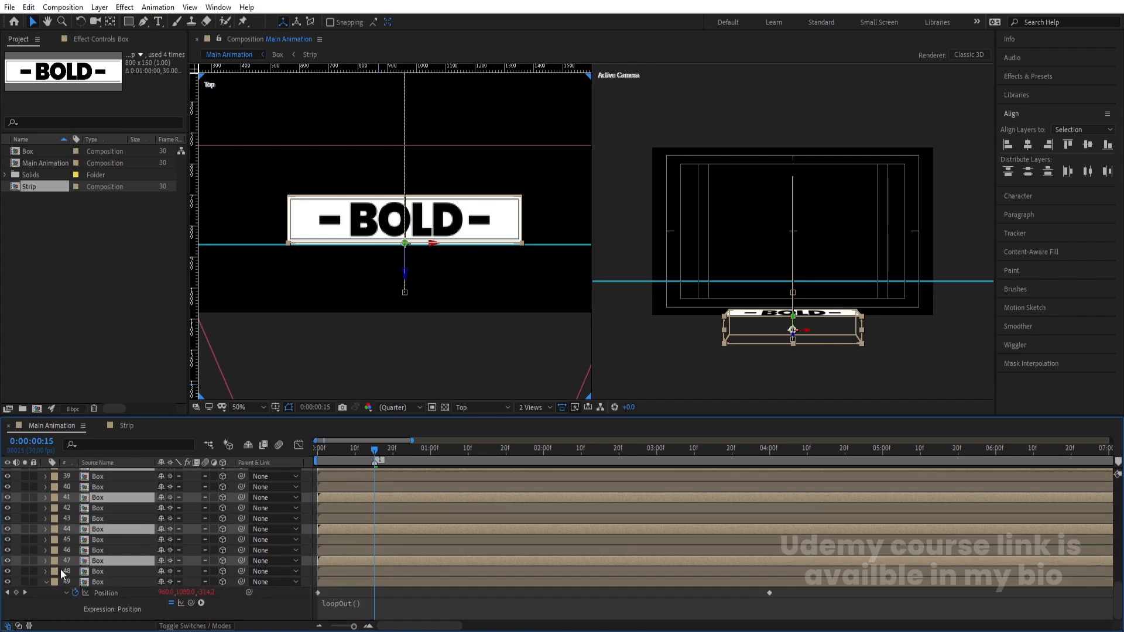
click(308, 508)
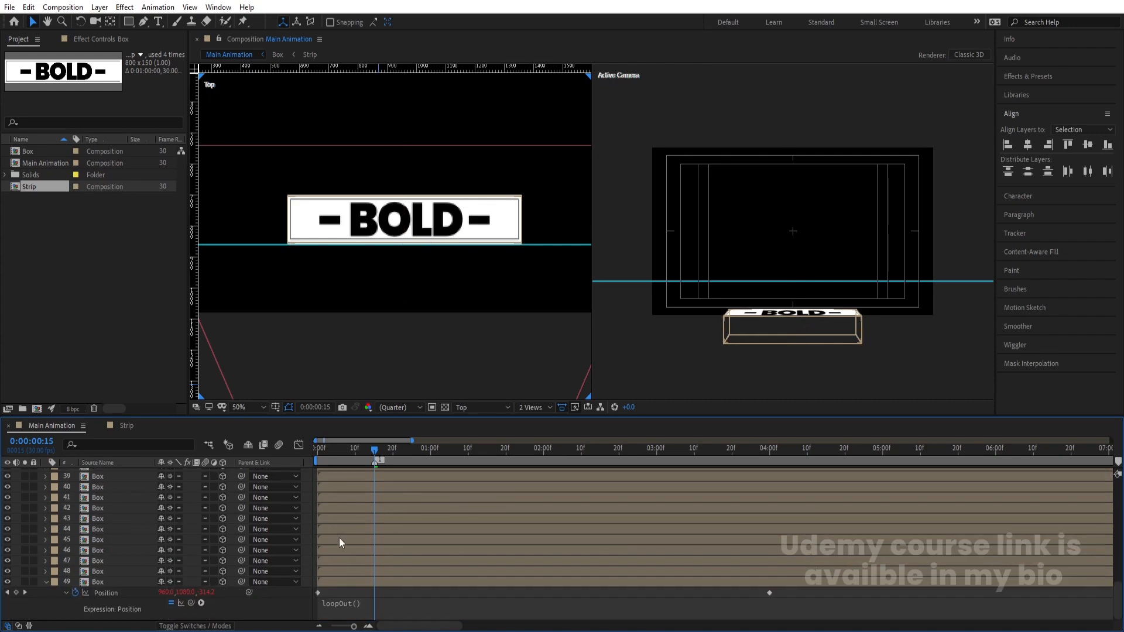
Trim the ends of all Box layers exactly to the marker at 0:00:00:15
scroll(362, 584, up, 6)
scroll(363, 573, up, 7)
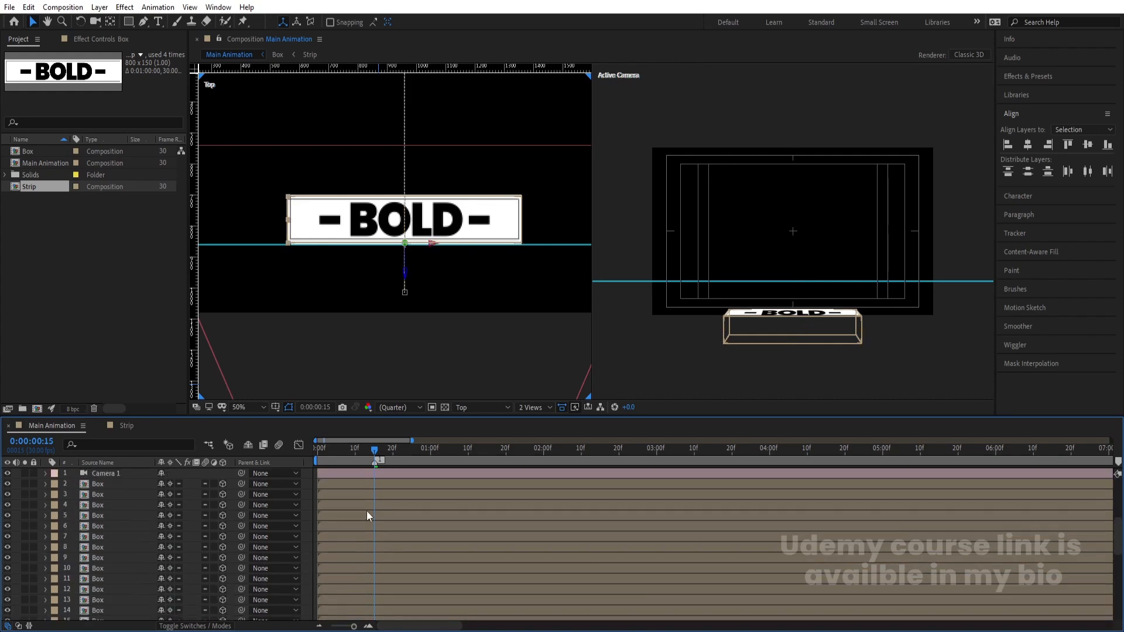
shift+click(368, 486)
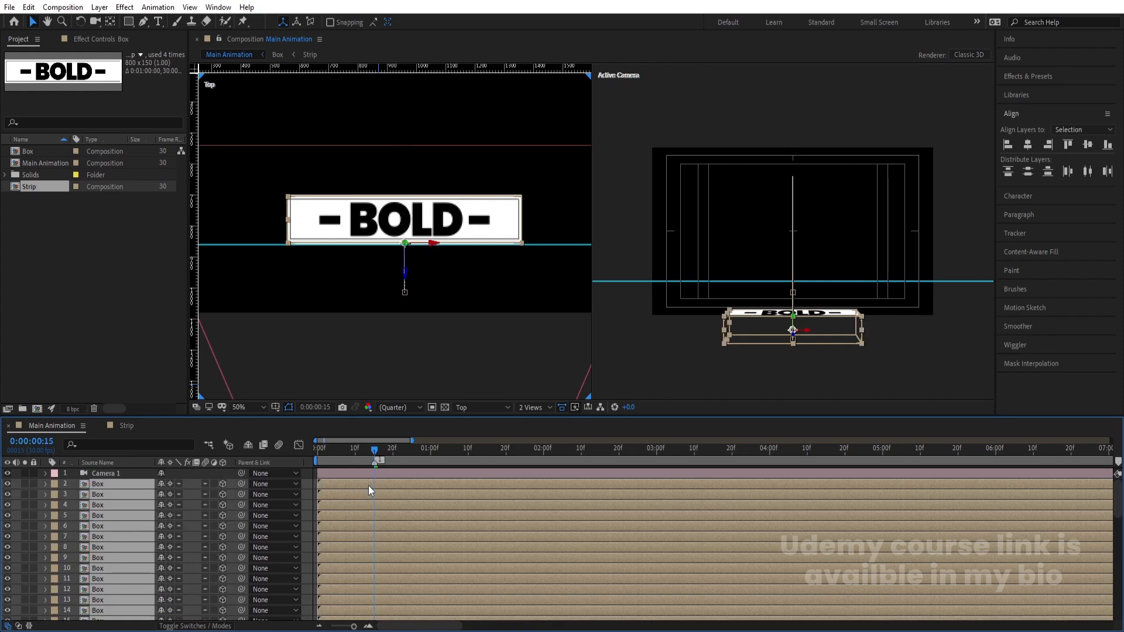
key(alt+bracketright)
key(equal)
key(equal)
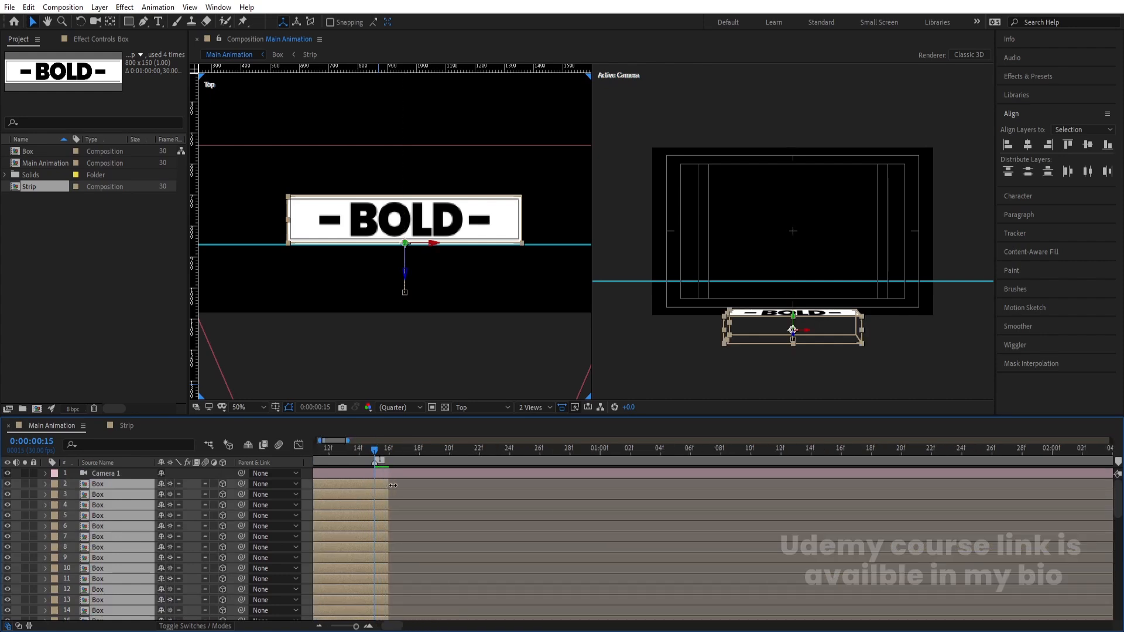
drag(387, 483, 374, 484)
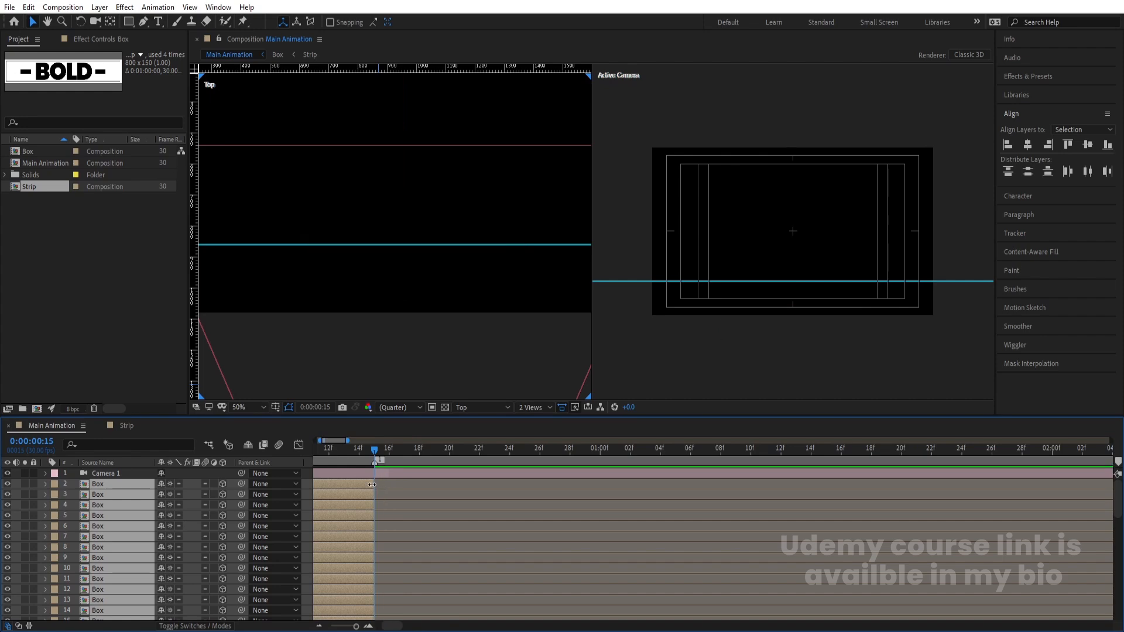
Arrange the trimmed Box layers one after another in time with Sequence Layers
right_click(372, 486)
mouse_move(419, 340)
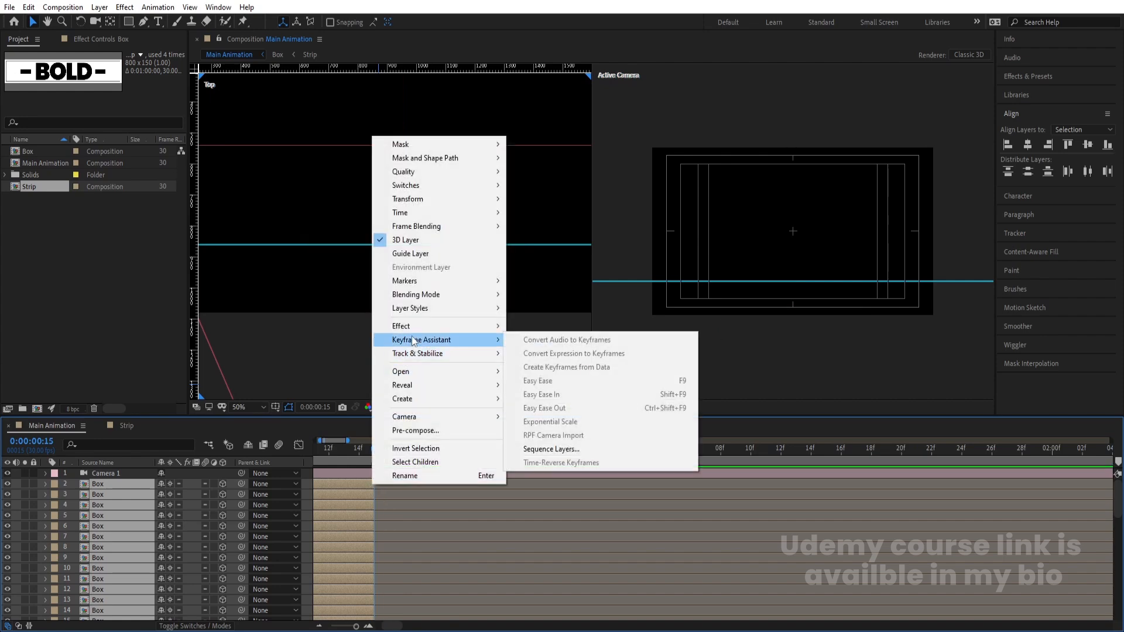
click(545, 451)
click(592, 346)
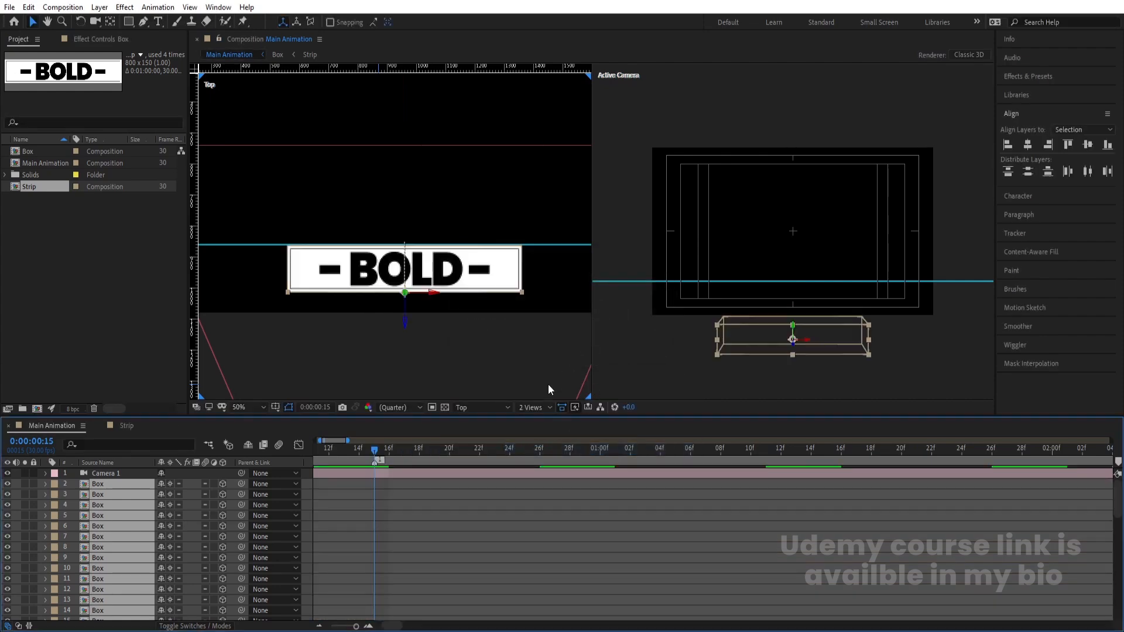
Extend the ends of all the sequenced Box layers out toward the end of the composition
key(minus)
key(minus)
key(minus)
key(minus)
key(minus)
key(minus)
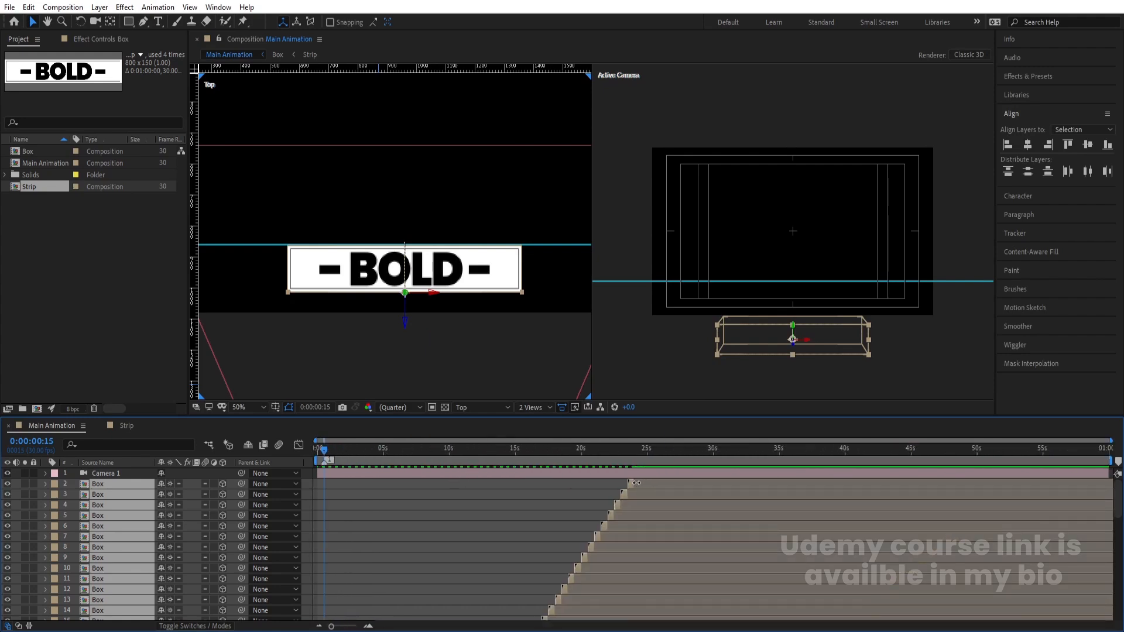
drag(646, 483, 1122, 490)
Trim the starts of all Box layers to 0:00:23:15, where the topmost Box layer begins
click(626, 446)
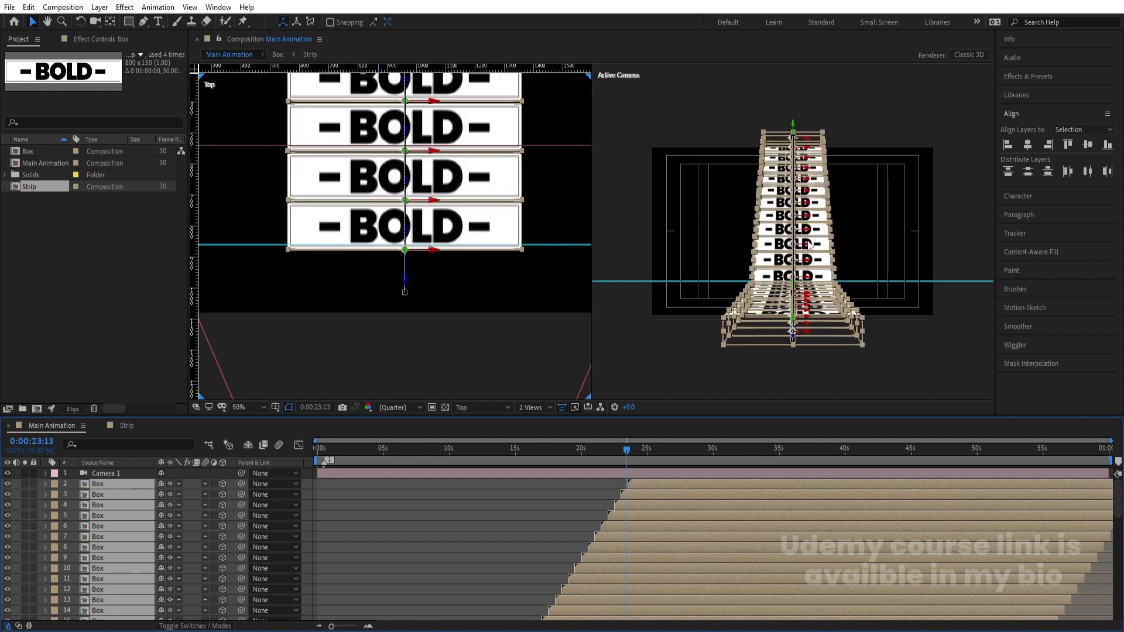
scroll(644, 469, up, 5)
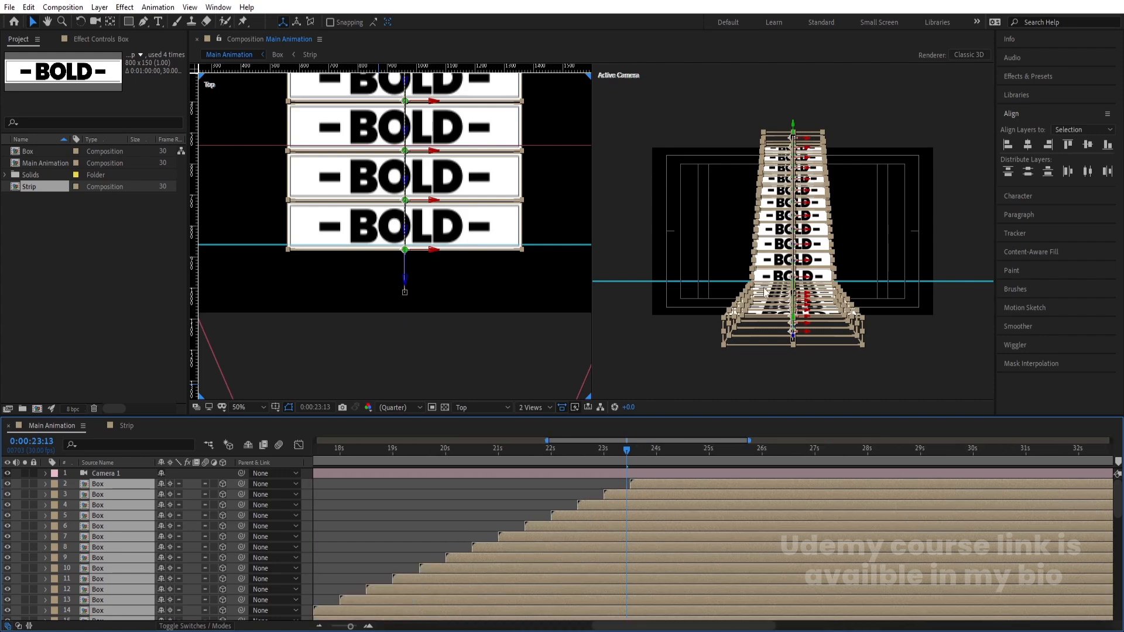
click(642, 448)
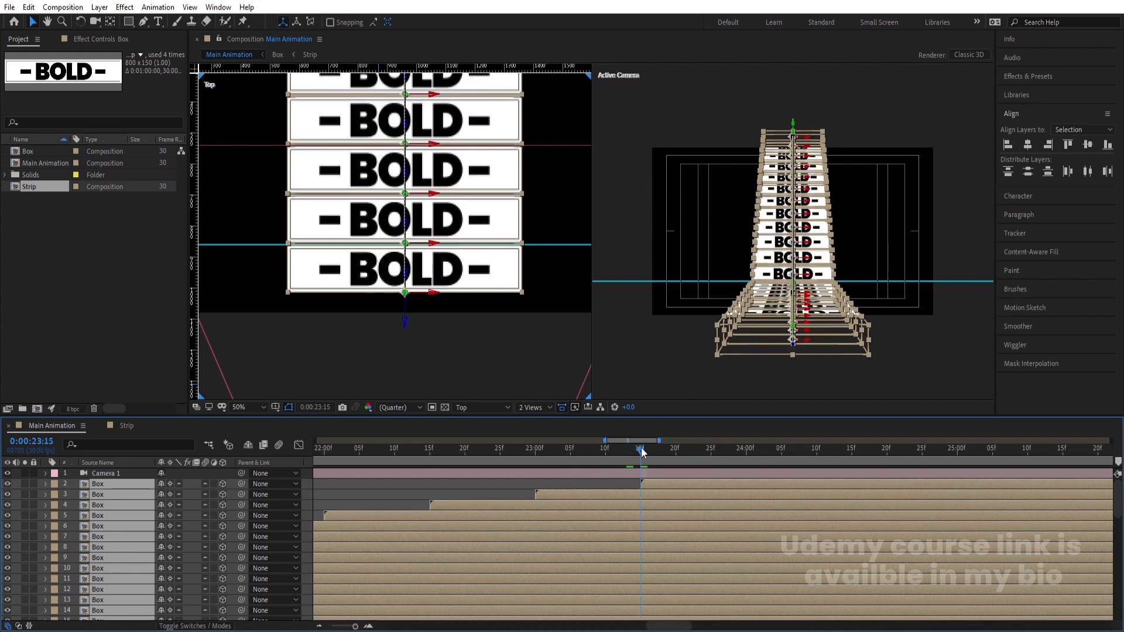
click(625, 483)
click(662, 482)
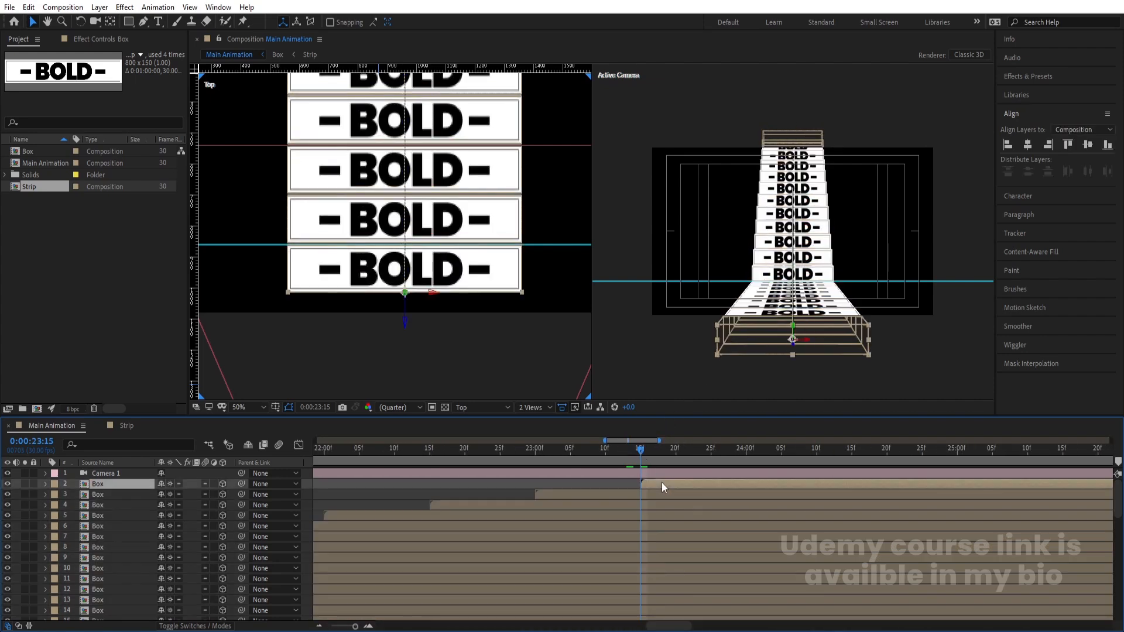
scroll(95, 570, down, 12)
key(u)
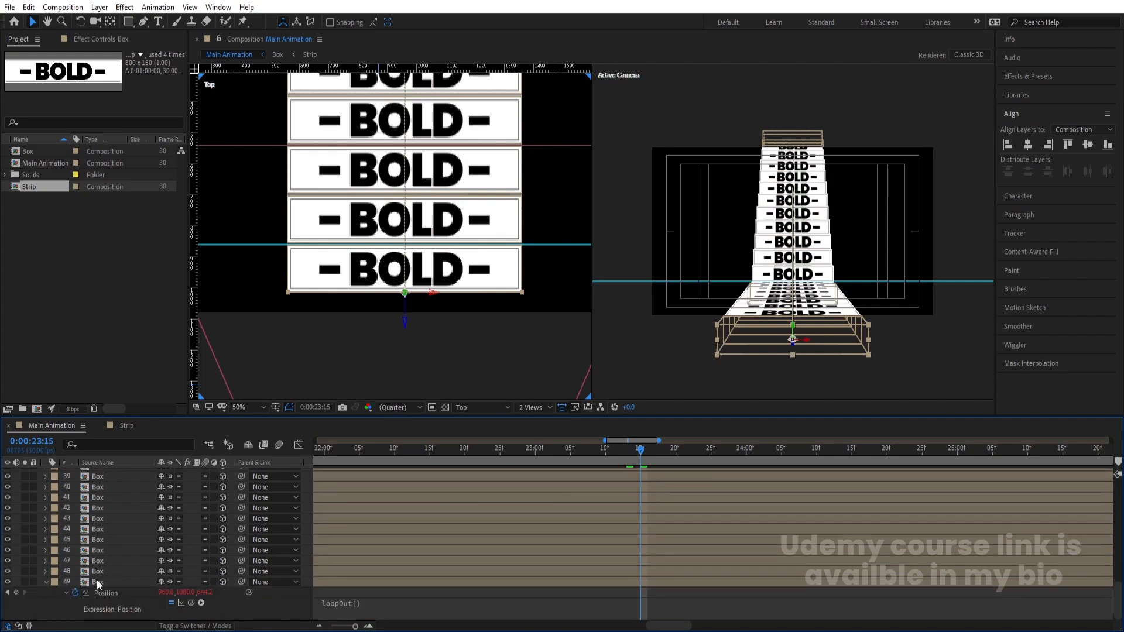
shift+click(97, 580)
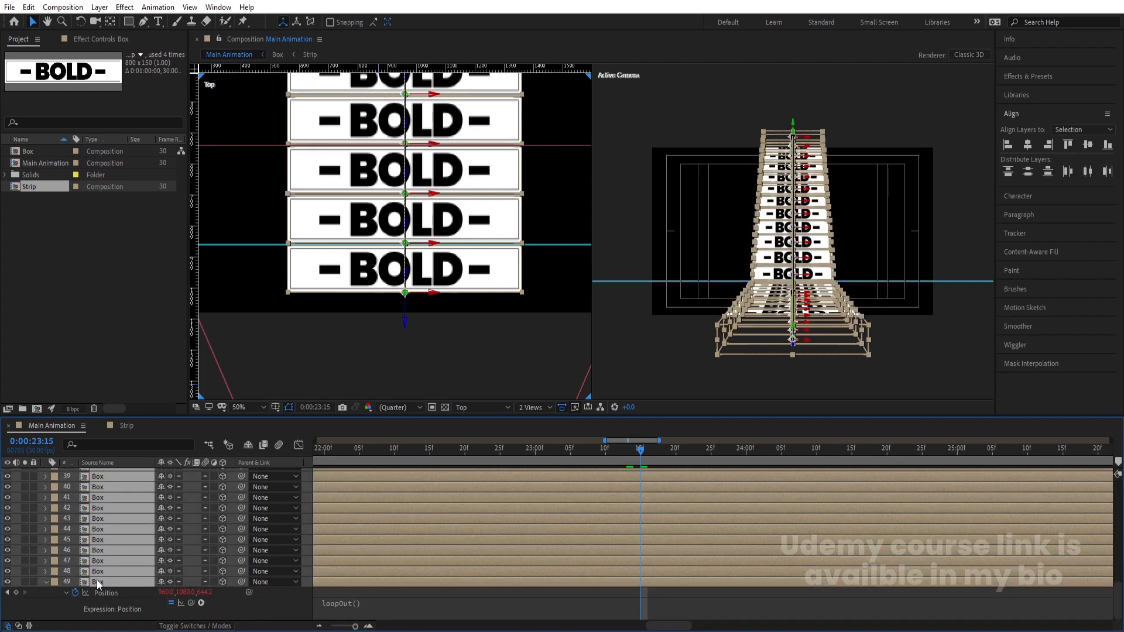
key(alt+bracketleft)
key(minus)
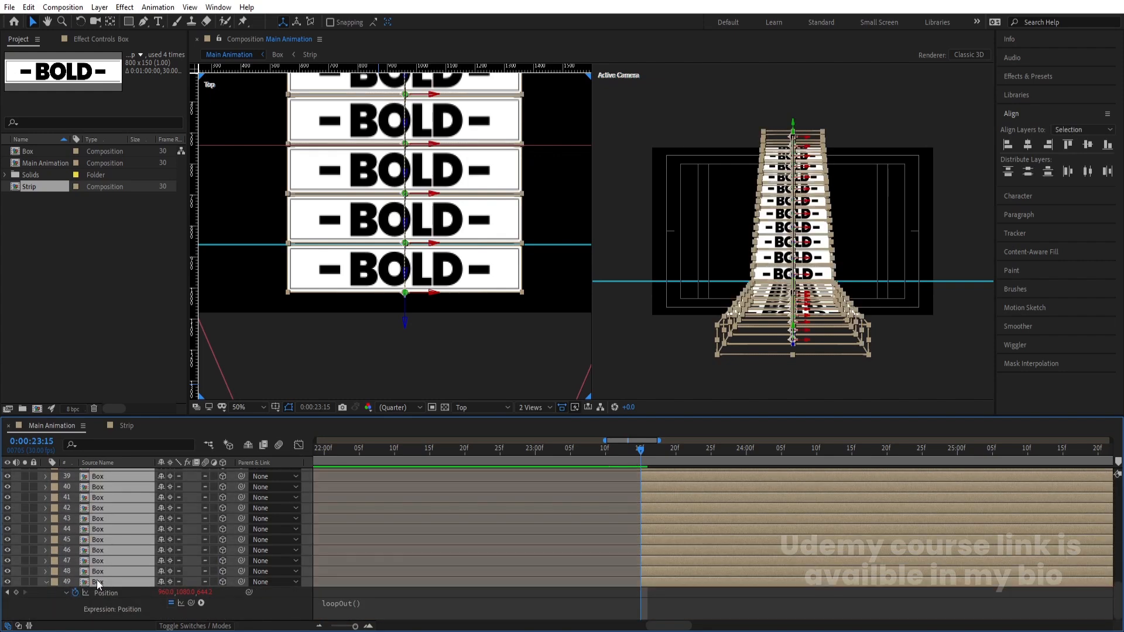
Shift all the trimmed Box layers in time so they start at 0:00:00:00
key(Num_Lock)
key(semicolon)
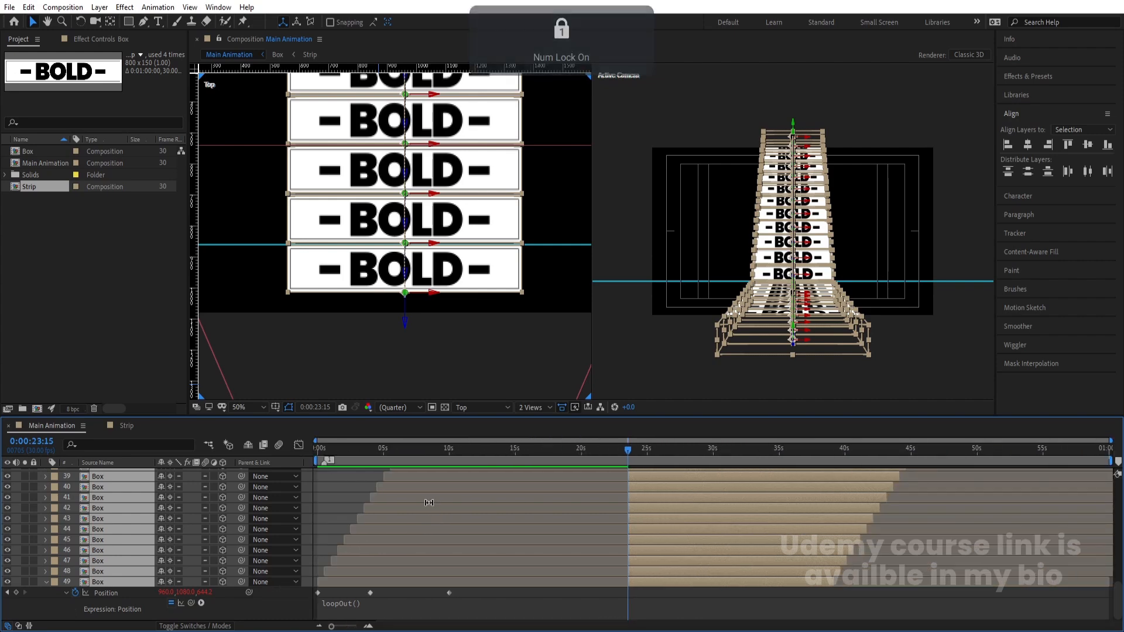
drag(367, 452, 288, 473)
scroll(288, 474, up, 10)
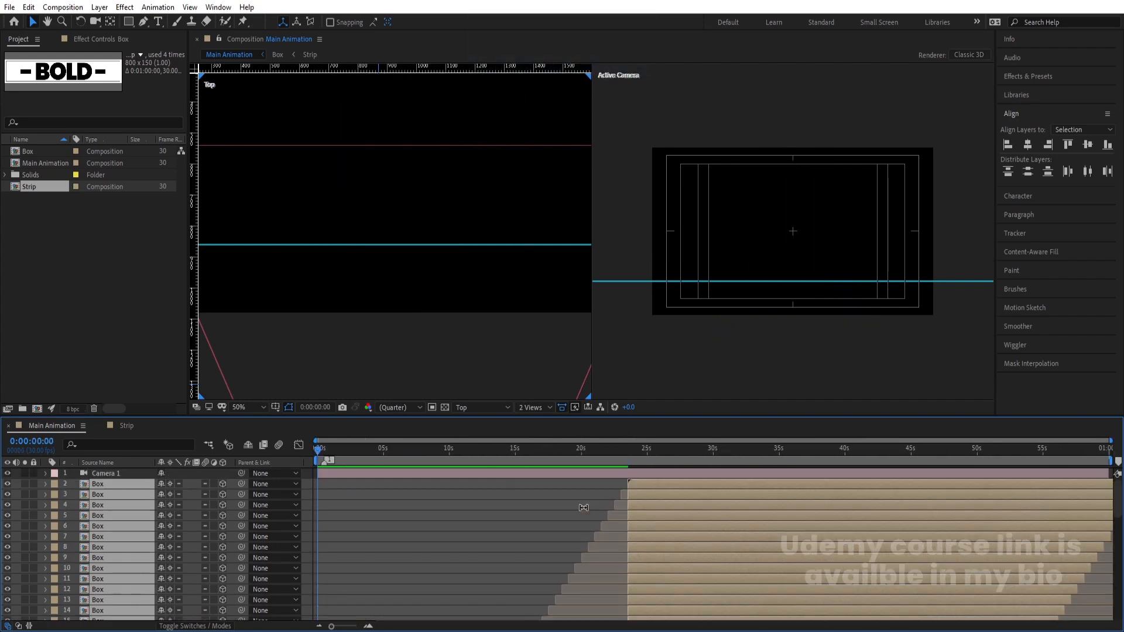
key(bracketleft)
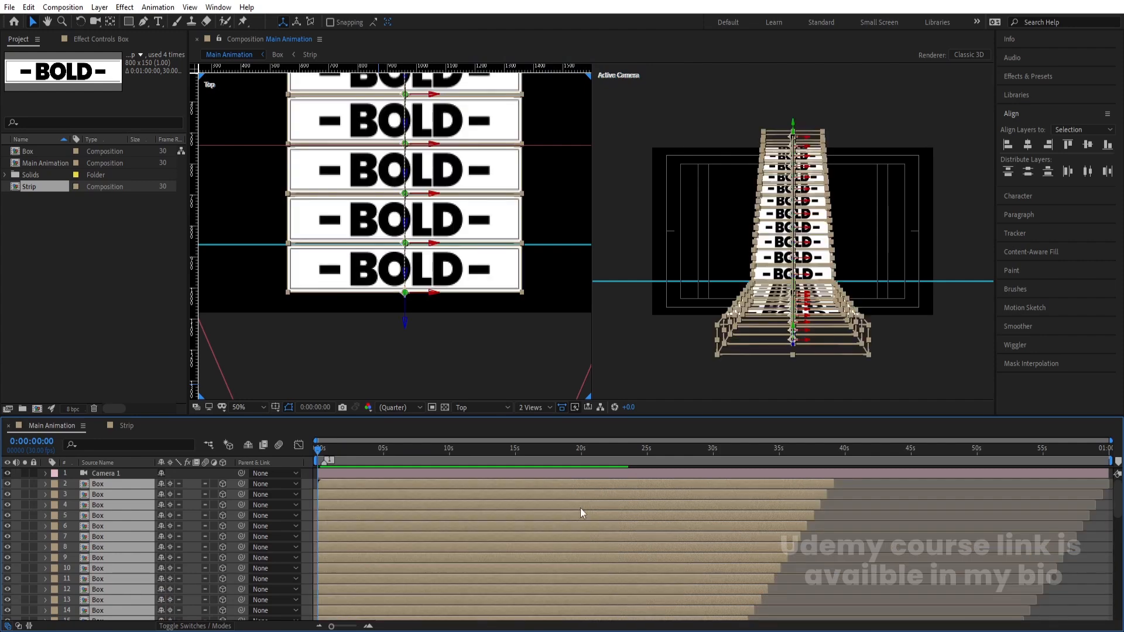
Reveal the topmost Box layer's Position keyframes, end the work area at its last keyframe at 0:00:10:00, and preview
click(447, 449)
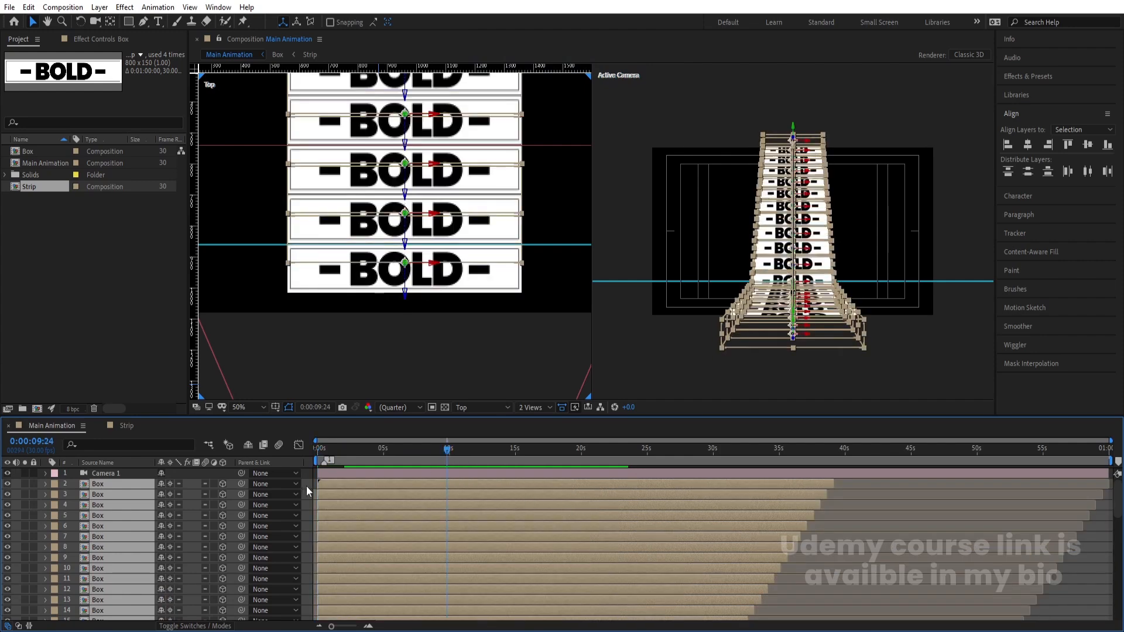
click(346, 486)
key(p)
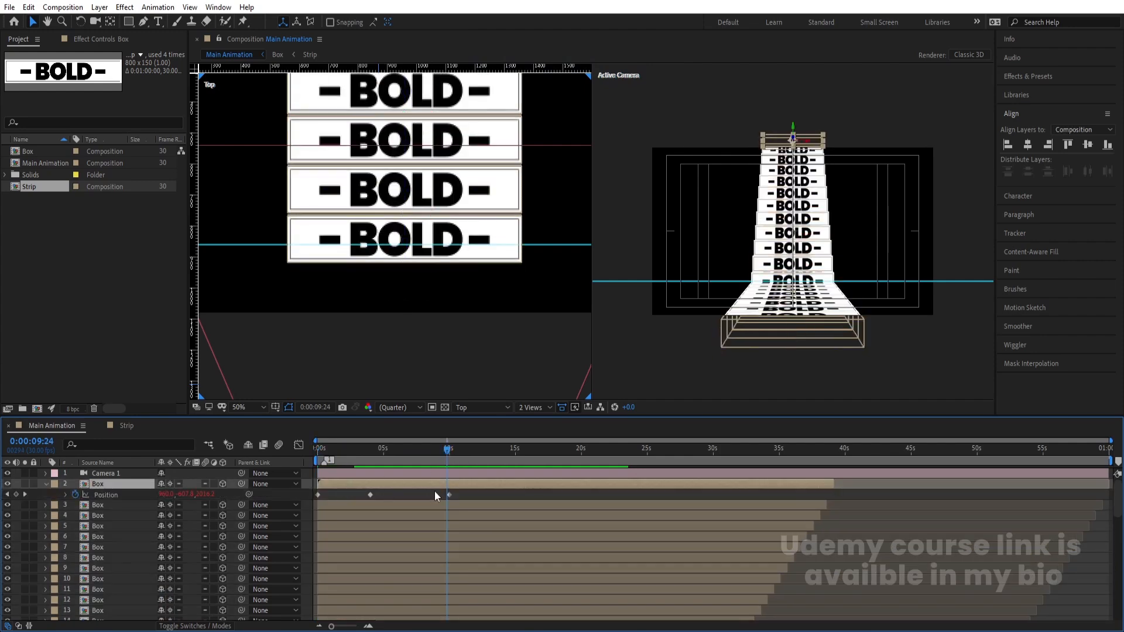
key(equal)
key(equal)
key(equal)
key(equal)
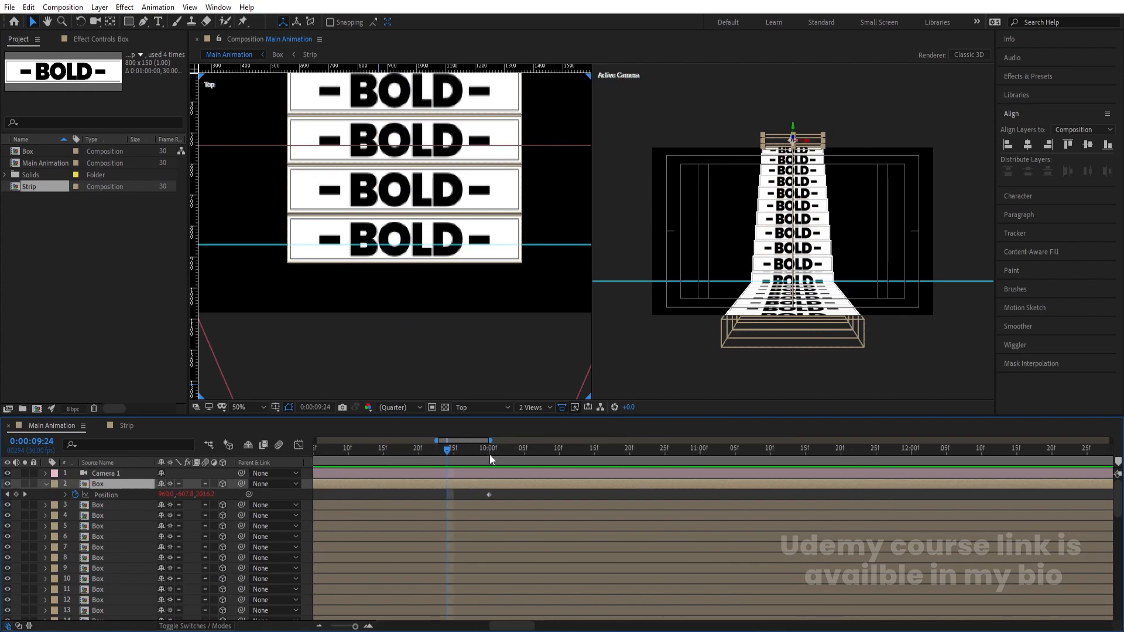
click(489, 454)
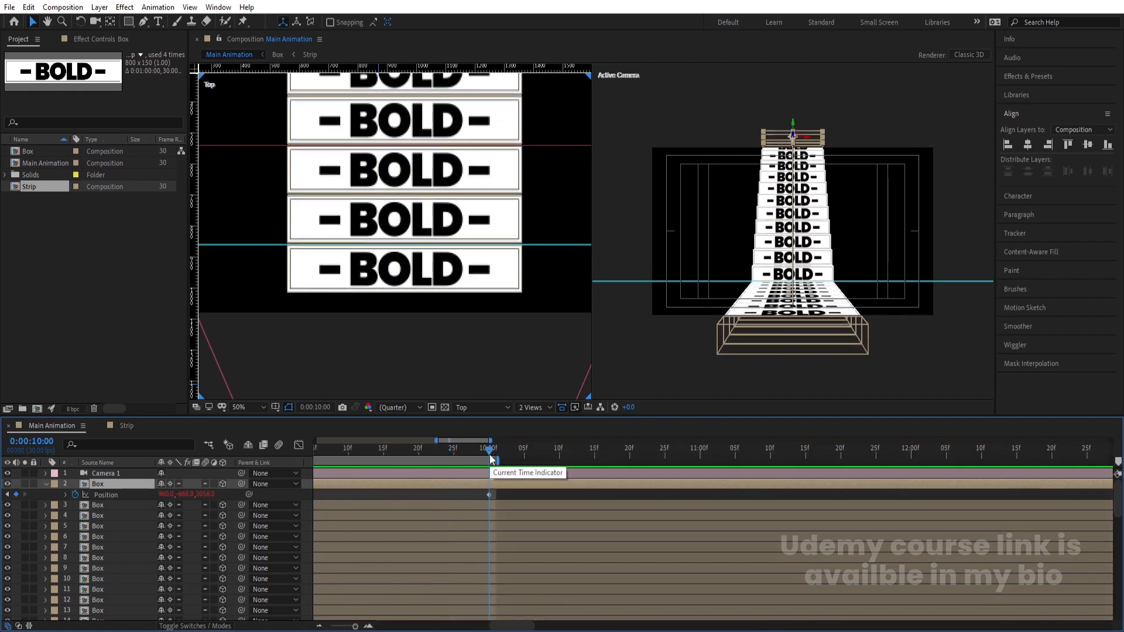
click(414, 452)
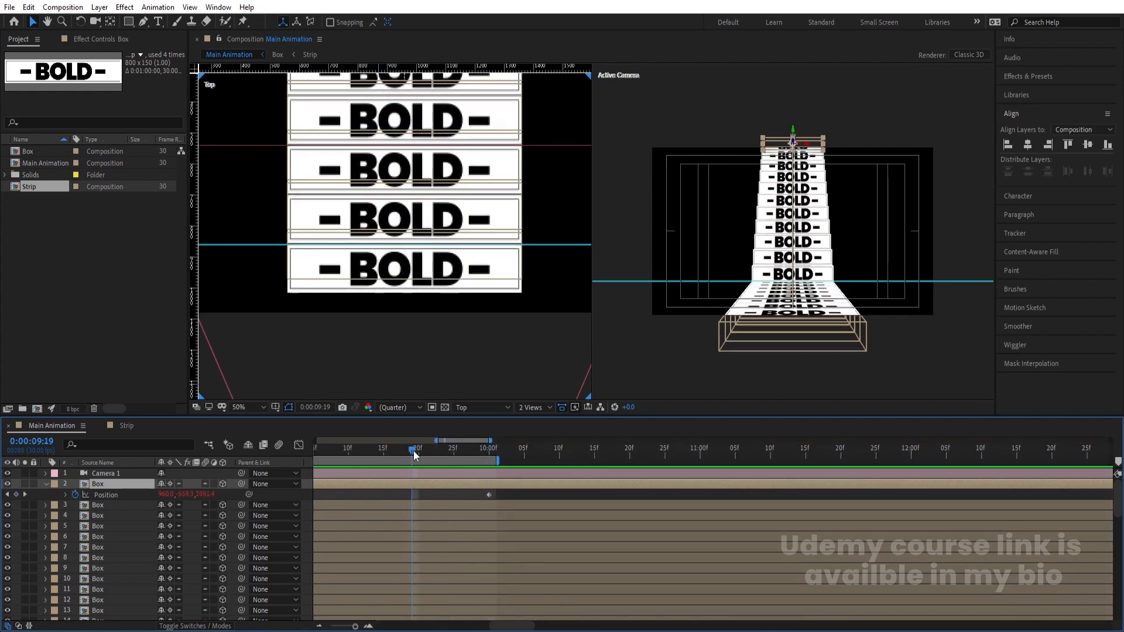
key(space)
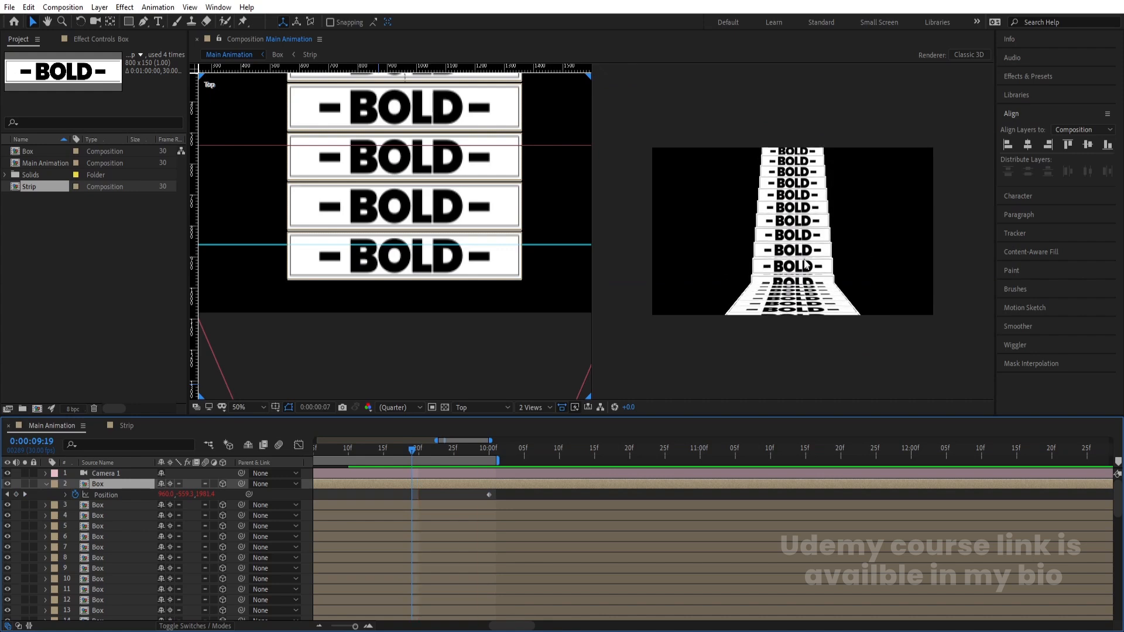
Show the composition in a single Active Camera view magnified with Fit up to 100%
click(488, 407)
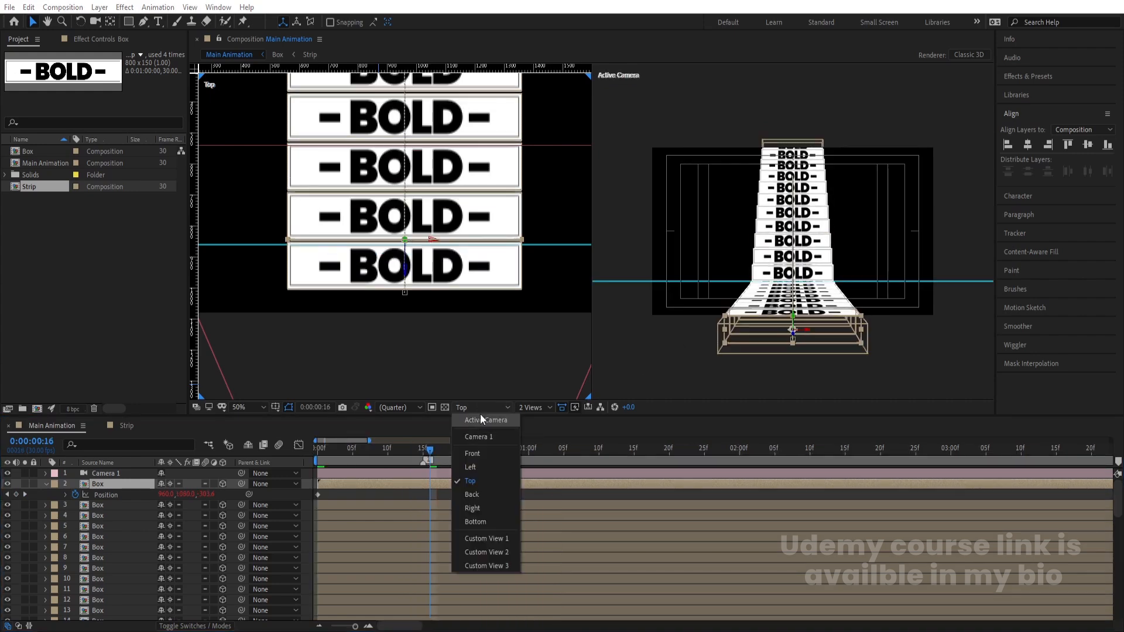
click(480, 413)
click(664, 322)
click(534, 407)
click(544, 422)
click(256, 407)
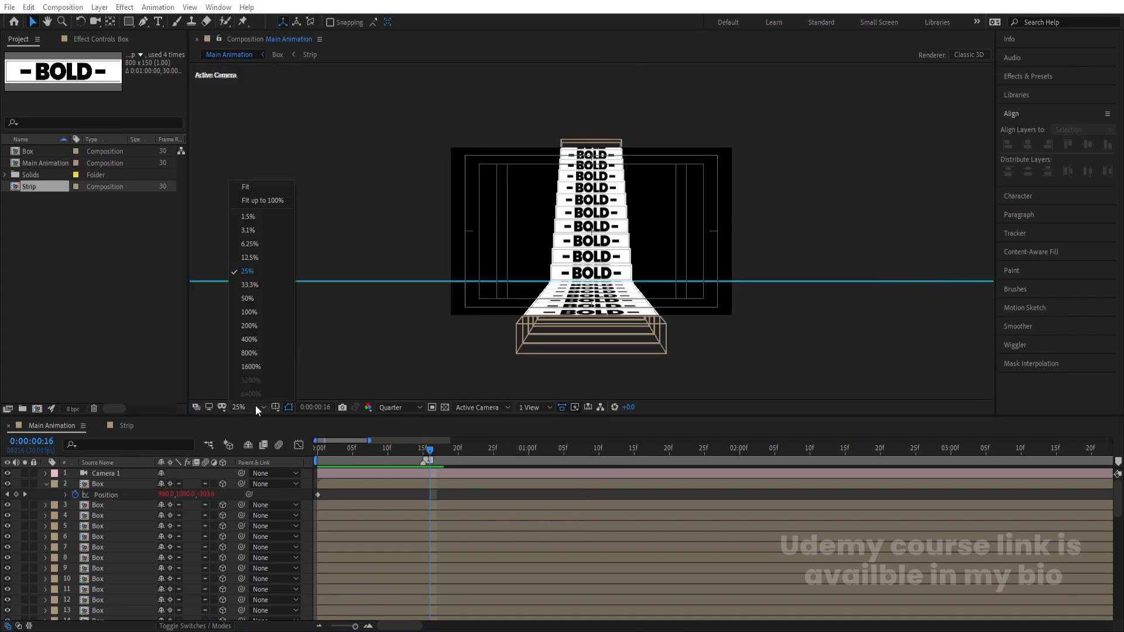
click(261, 200)
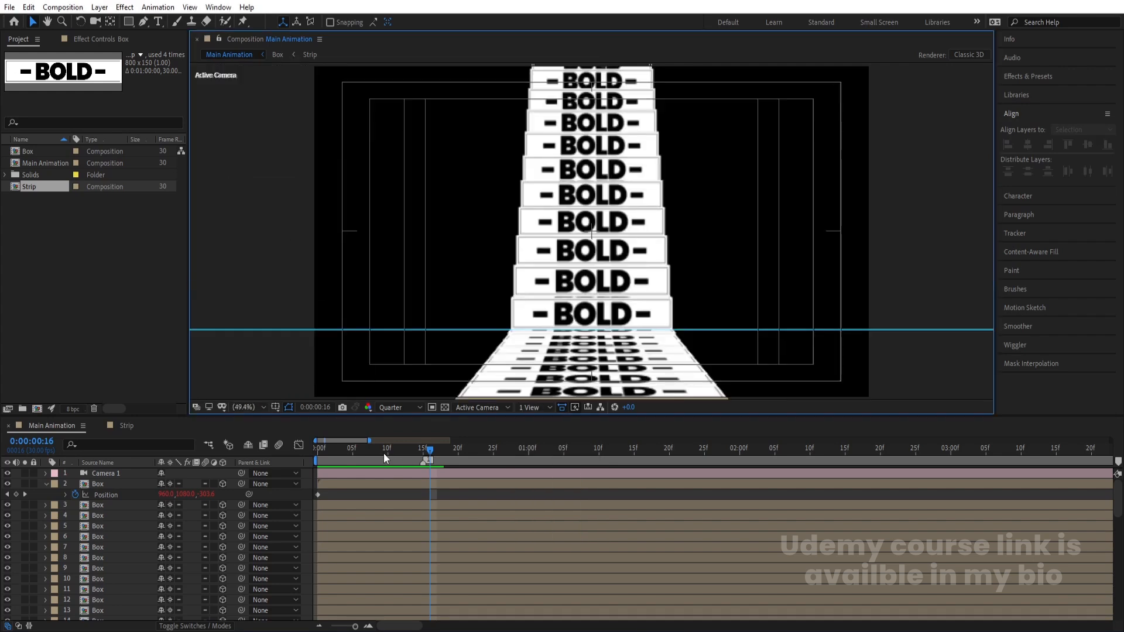
Preview the strip animation through the active camera and return to the start of the composition
key(space)
scroll(384, 453, down, 4)
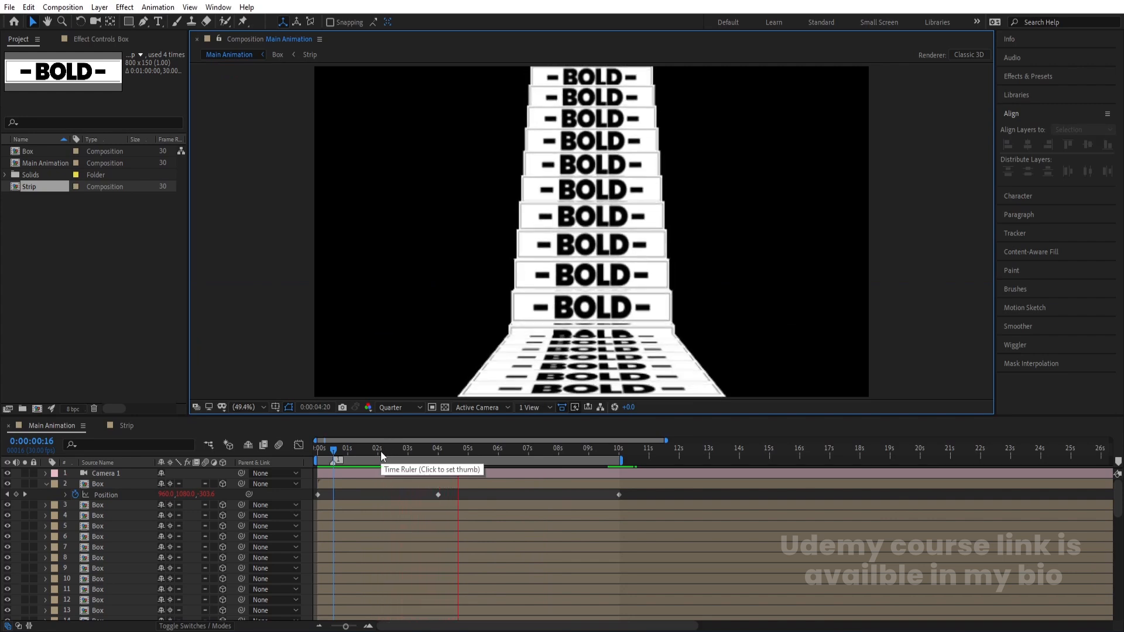
drag(381, 452, 294, 462)
key(Home)
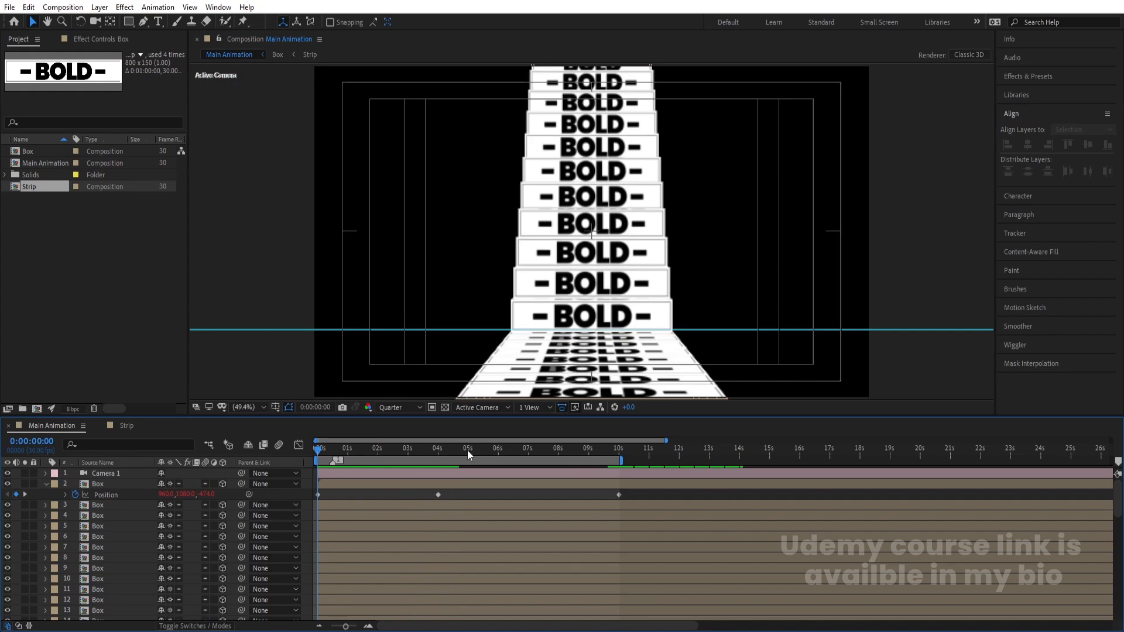
Try shortening the work area to about 5 seconds and to about 2 seconds, previewing the loop each time
click(468, 454)
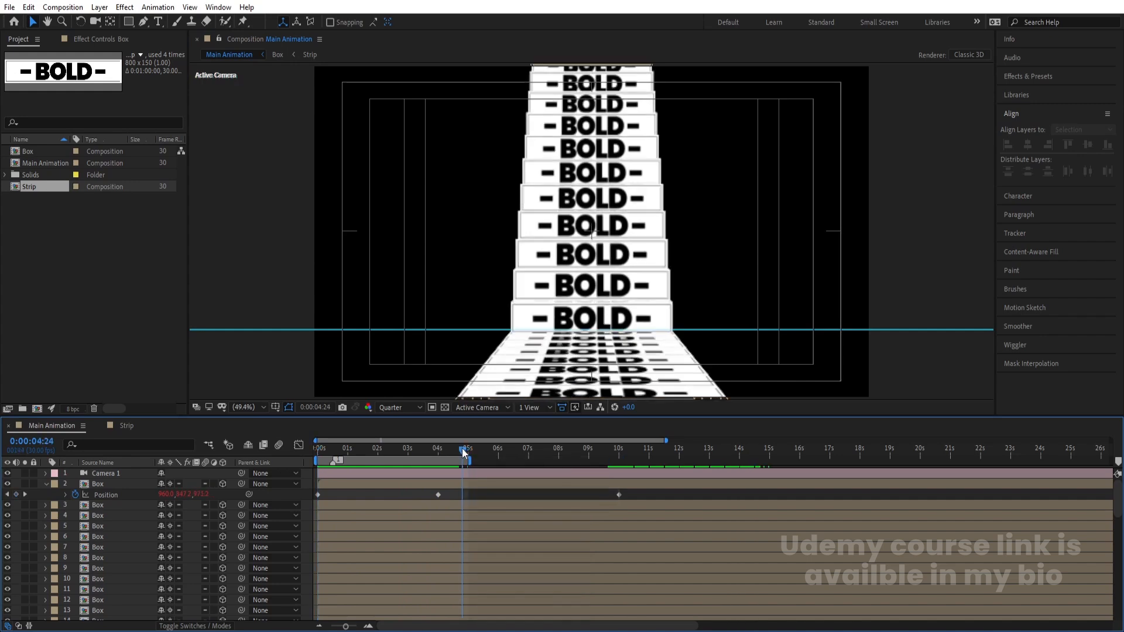
key(space)
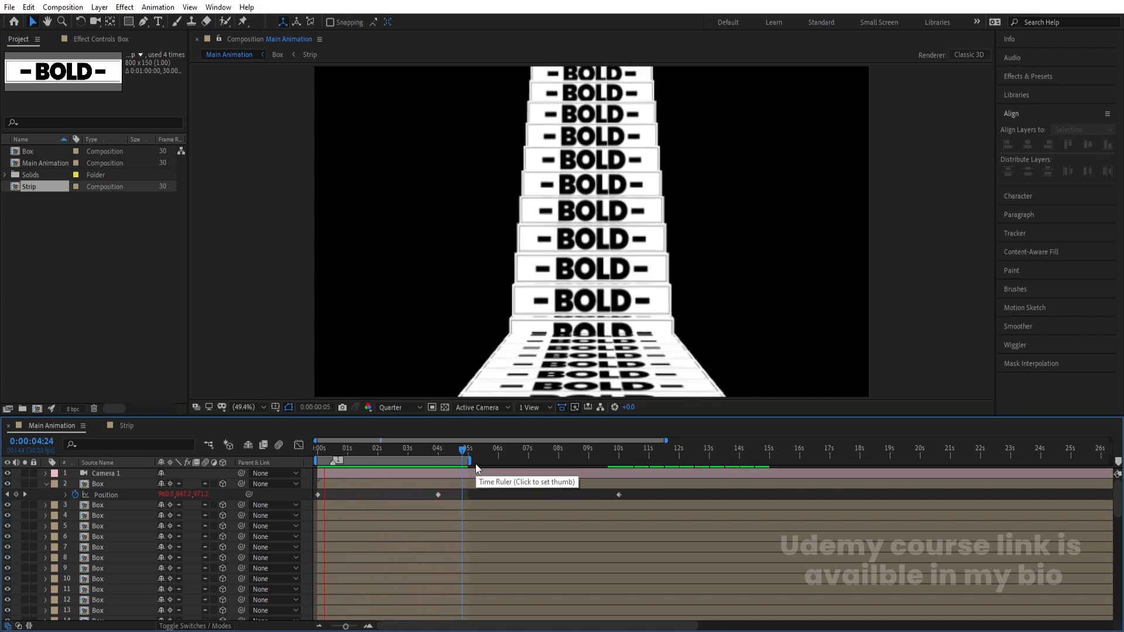
key(space)
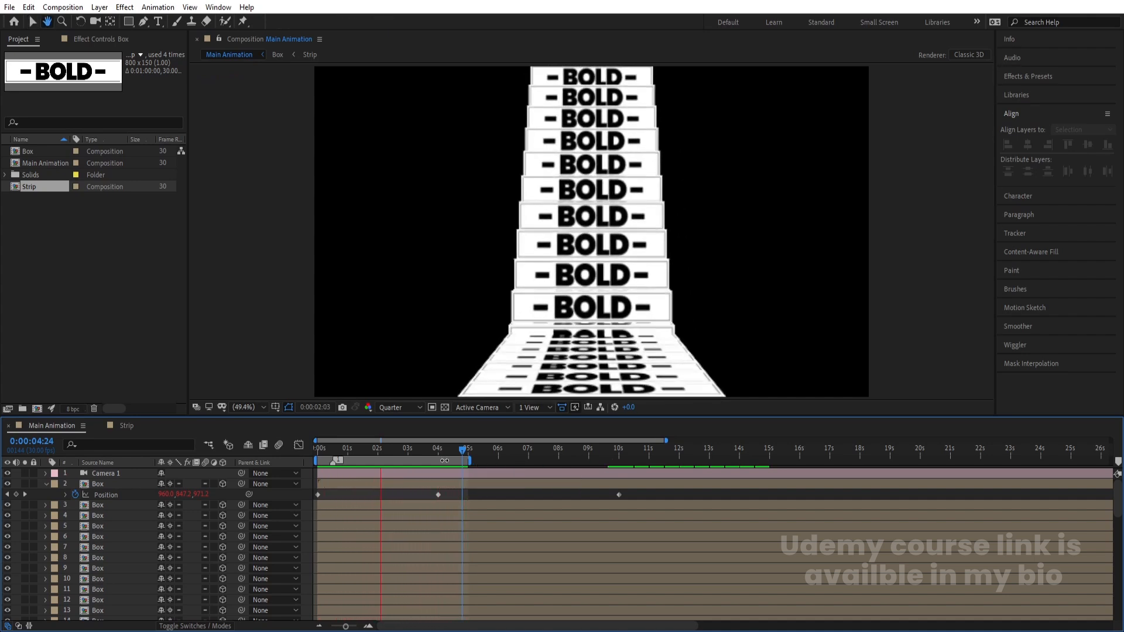
click(376, 452)
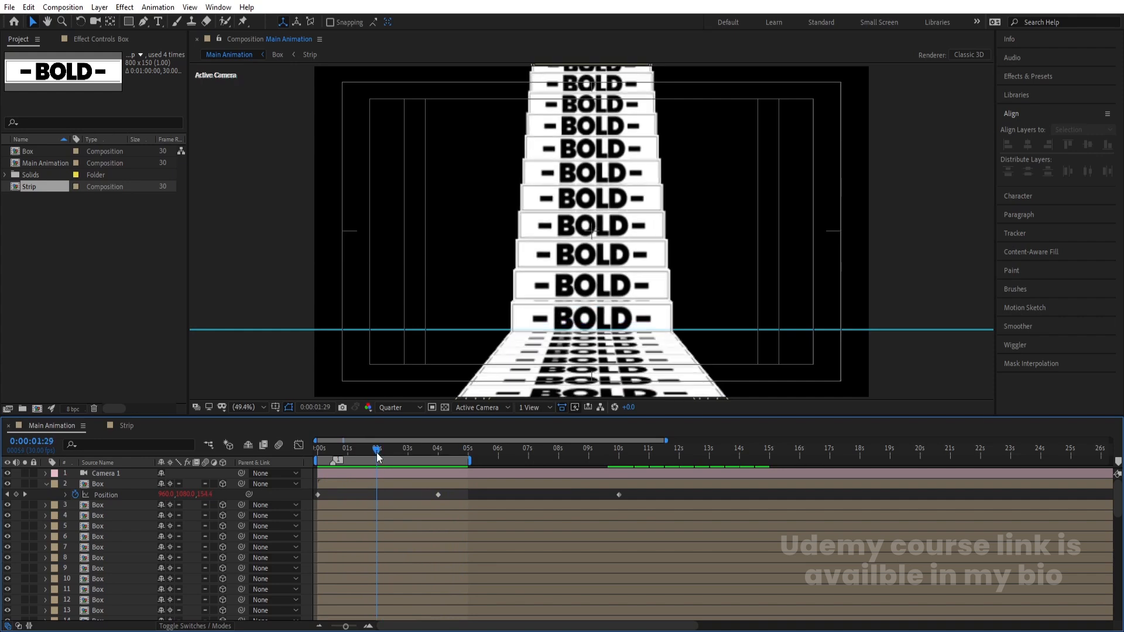
key(space)
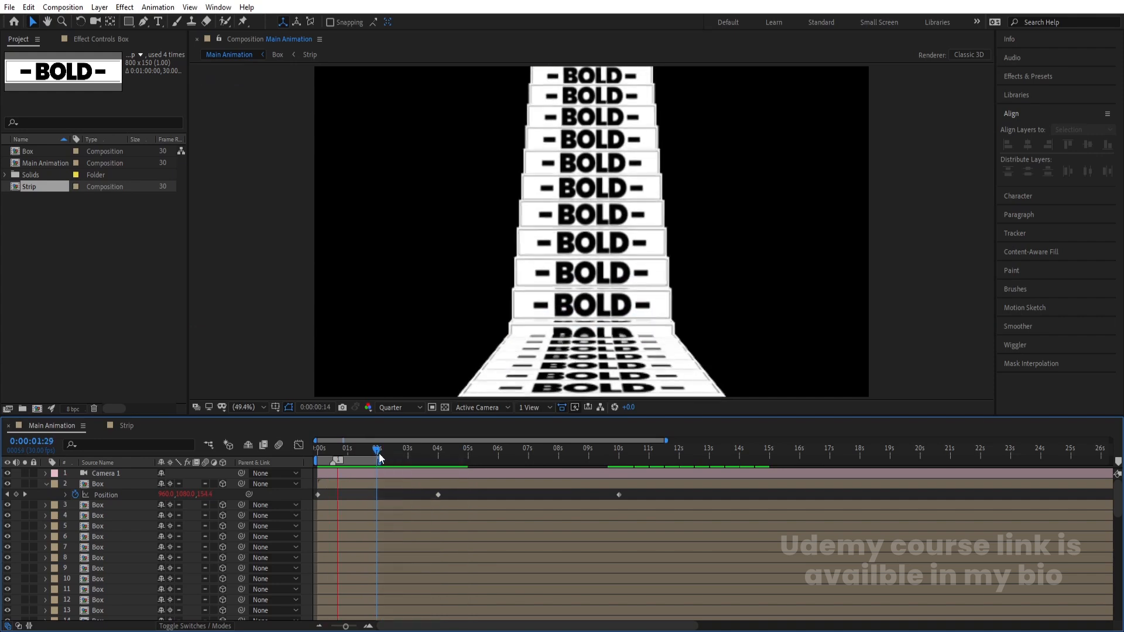
Try ending the work area at 0:00:01:00 and preview how the animation loops
key(equal)
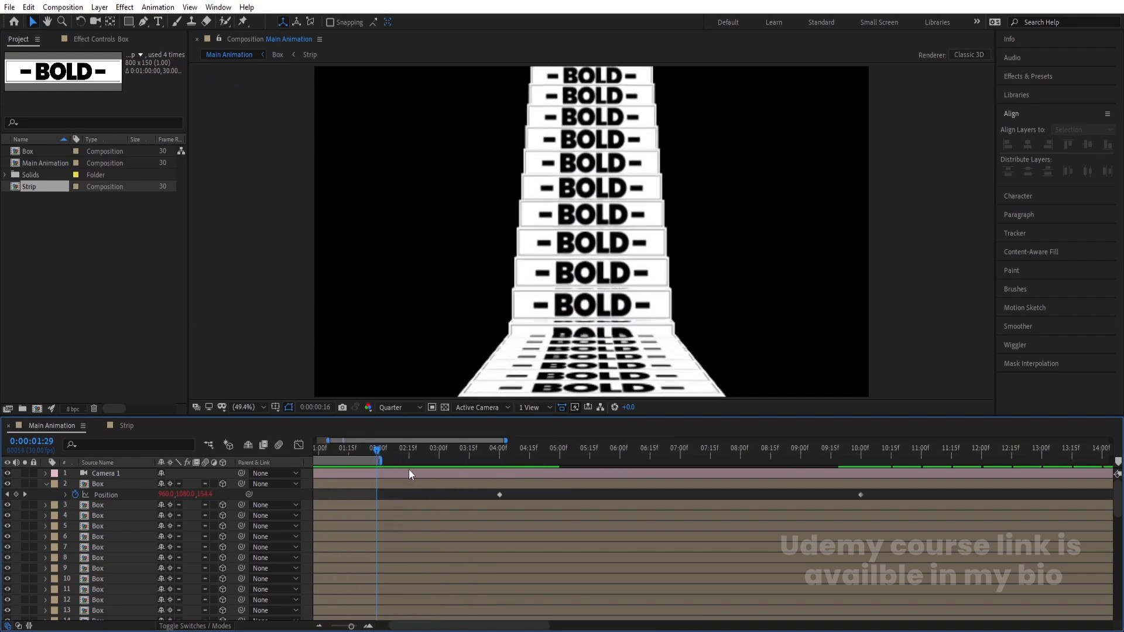
key(space)
click(377, 451)
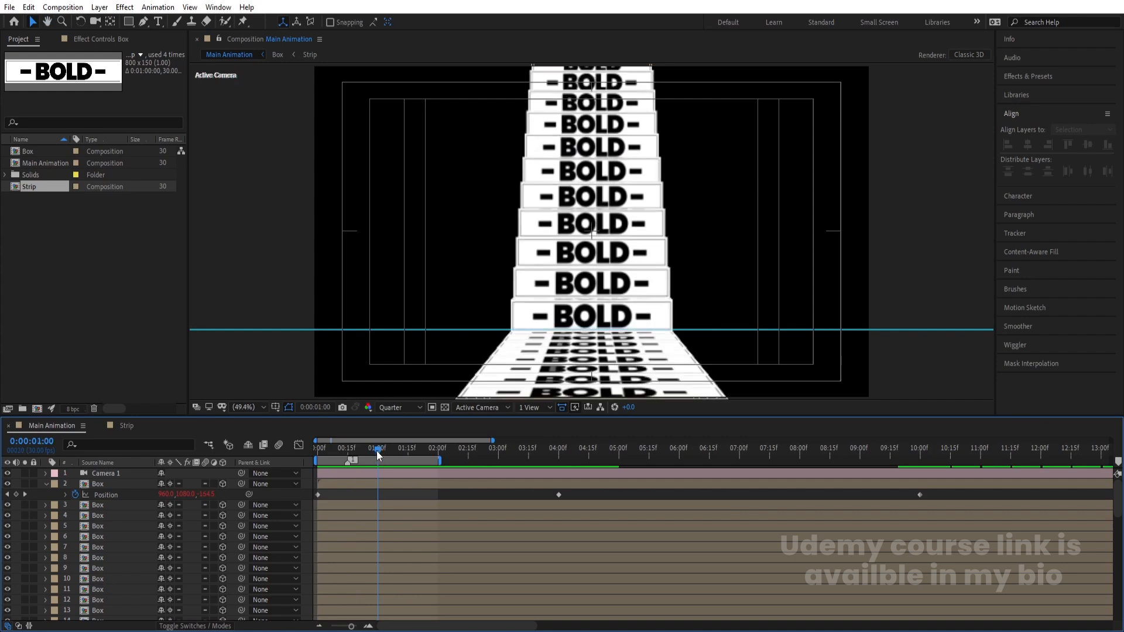
key(space)
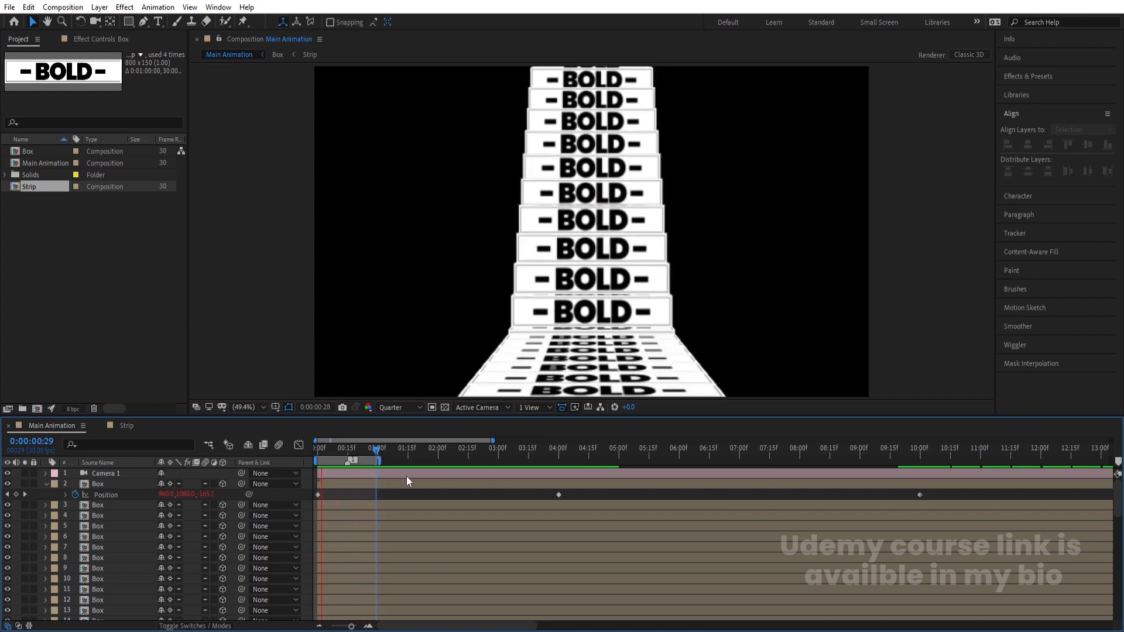
key(space)
key(space)
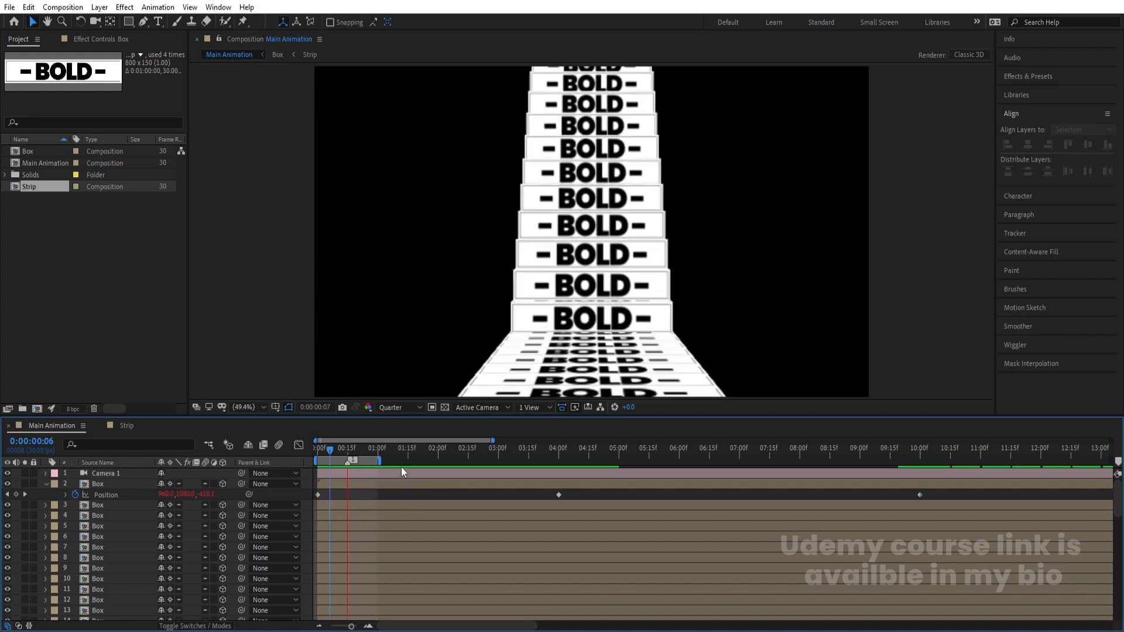
key(space)
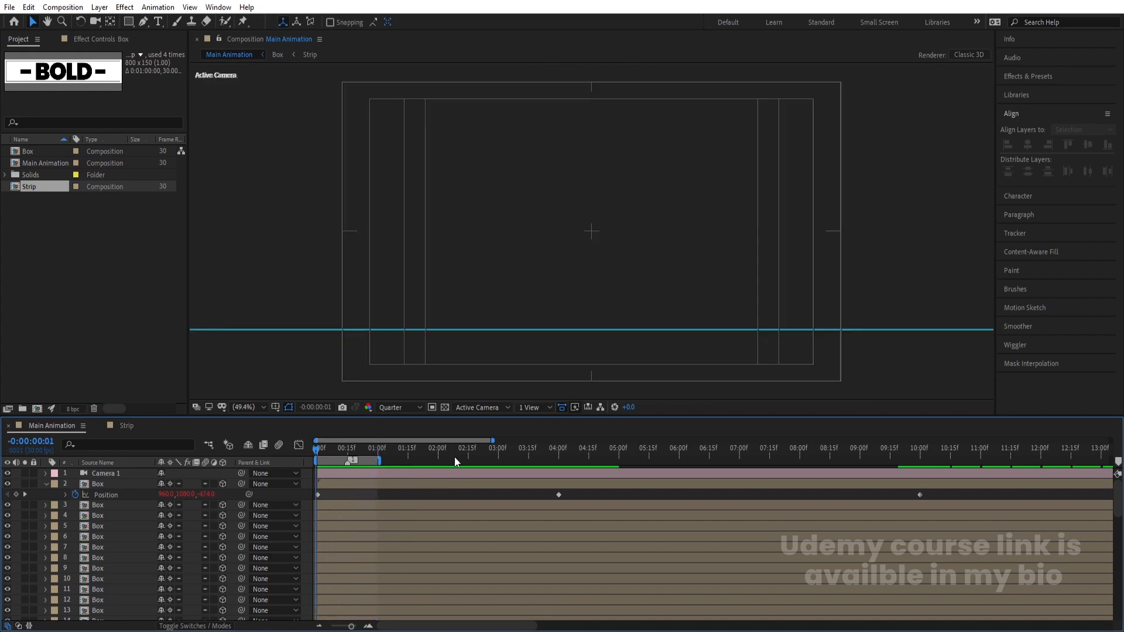
Try ending the work area at 0:00:03:01 and preview how the animation loops
click(499, 461)
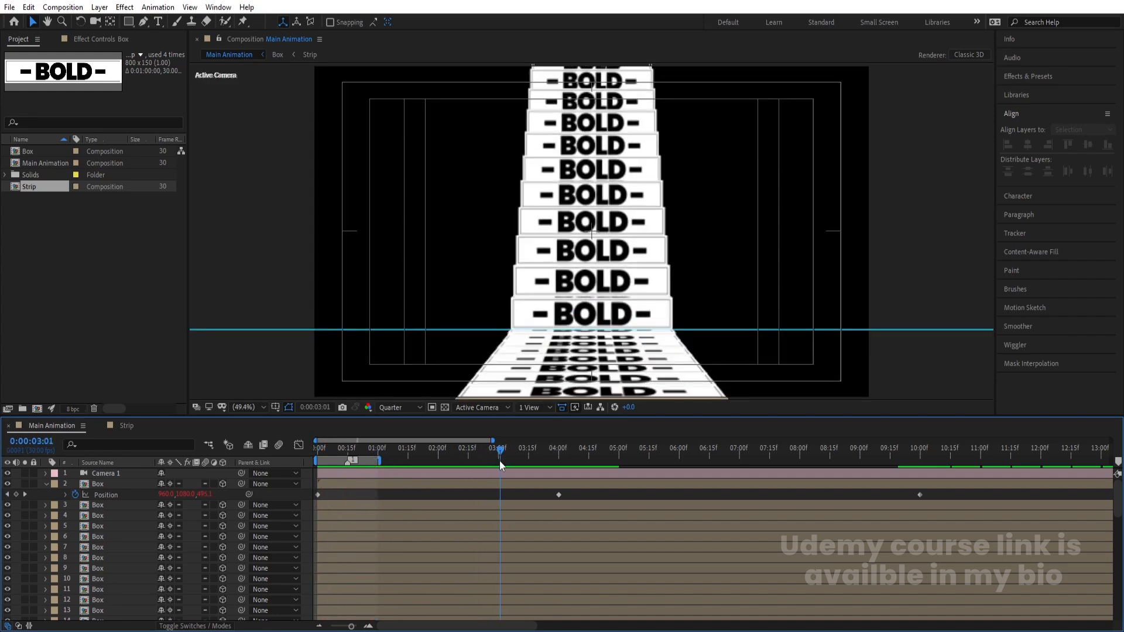
key(n)
key(space)
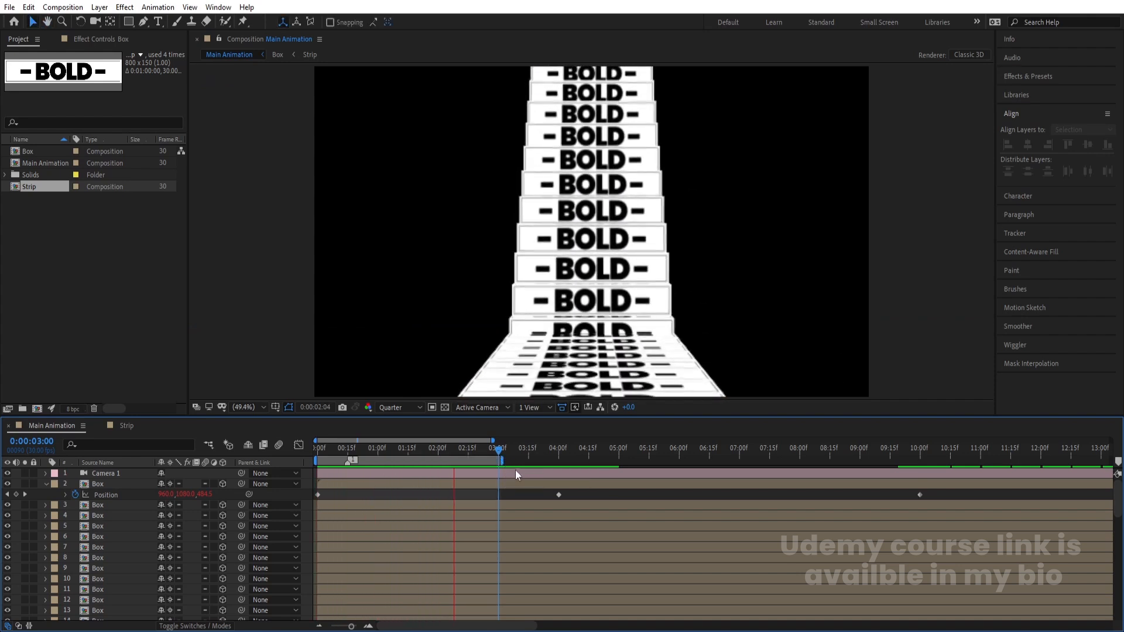
key(space)
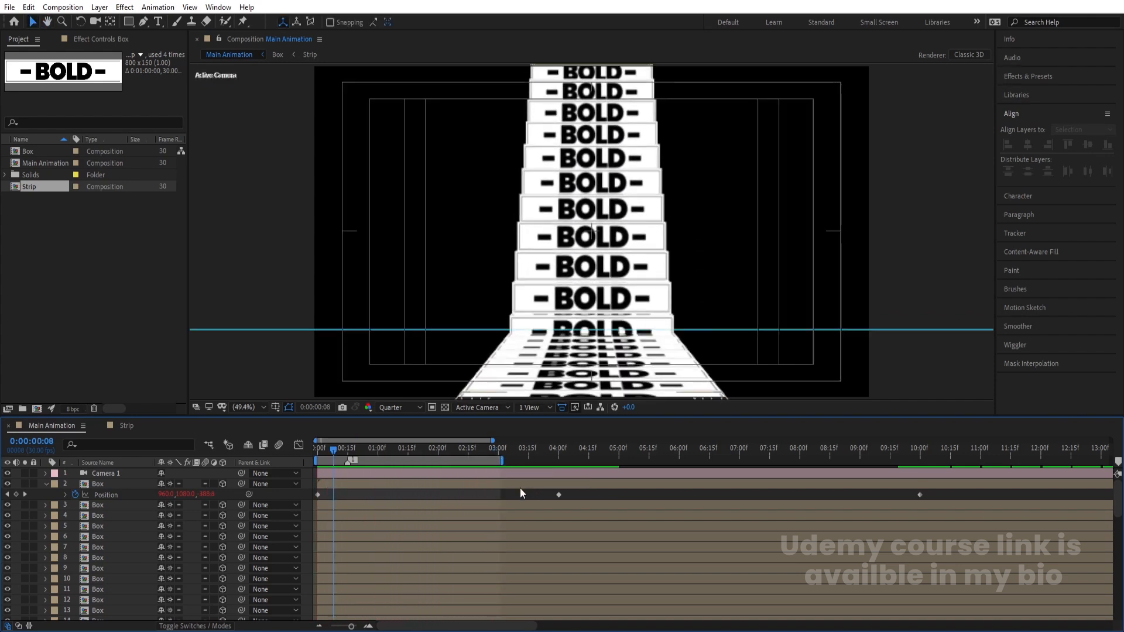
Set the work area end to 0:00:10:00, exactly on the topmost Box layer's last Position keyframe
key(minus)
click(622, 454)
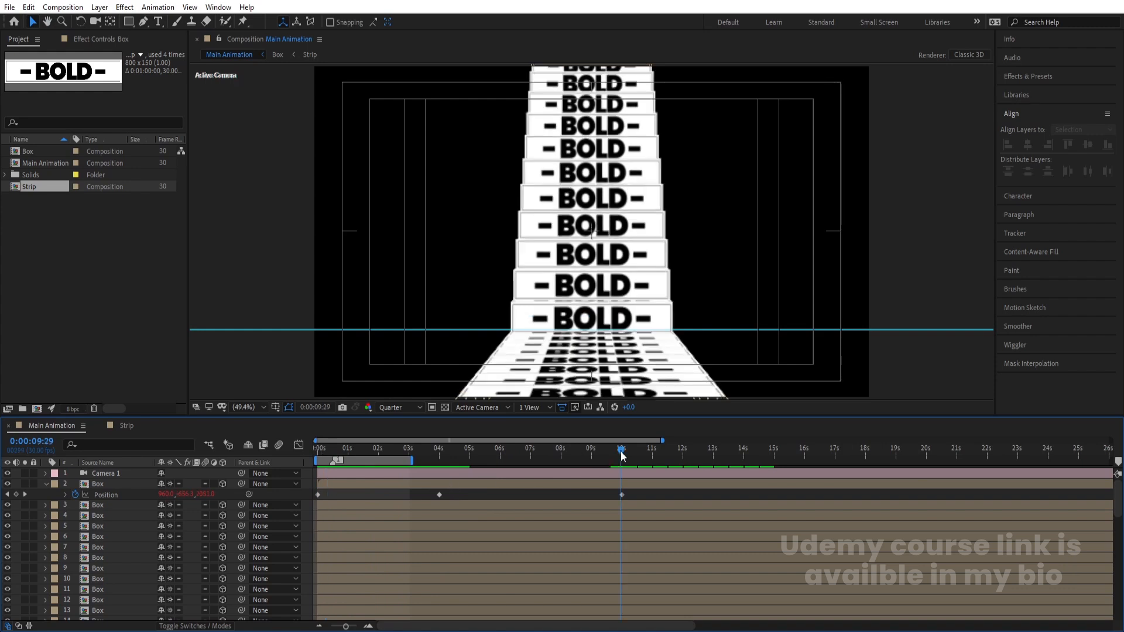
key(equal)
key(equal)
click(625, 454)
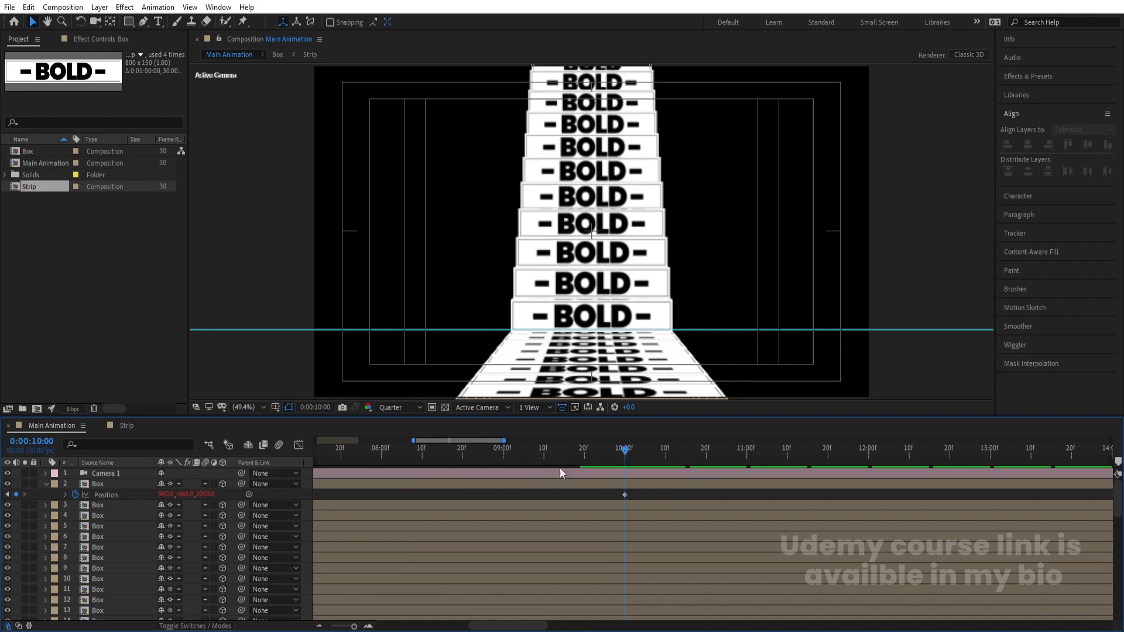
key(n)
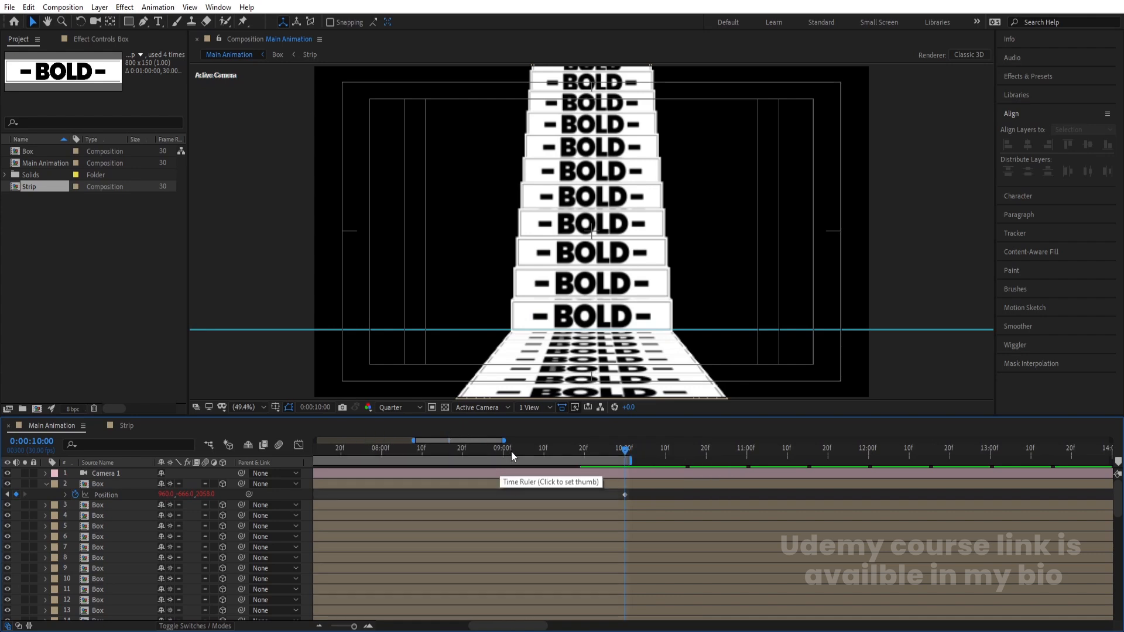
Play back the 10-second work area, checking the loop transition around its end and start
key(space)
key(space)
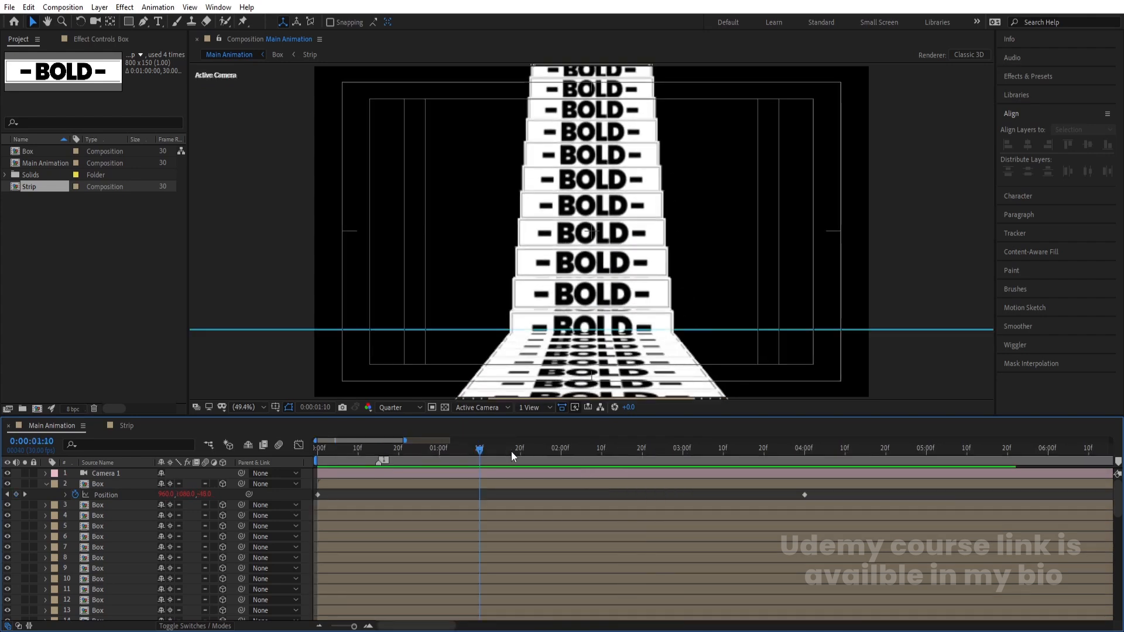
scroll(512, 452, down, 3)
click(669, 449)
key(space)
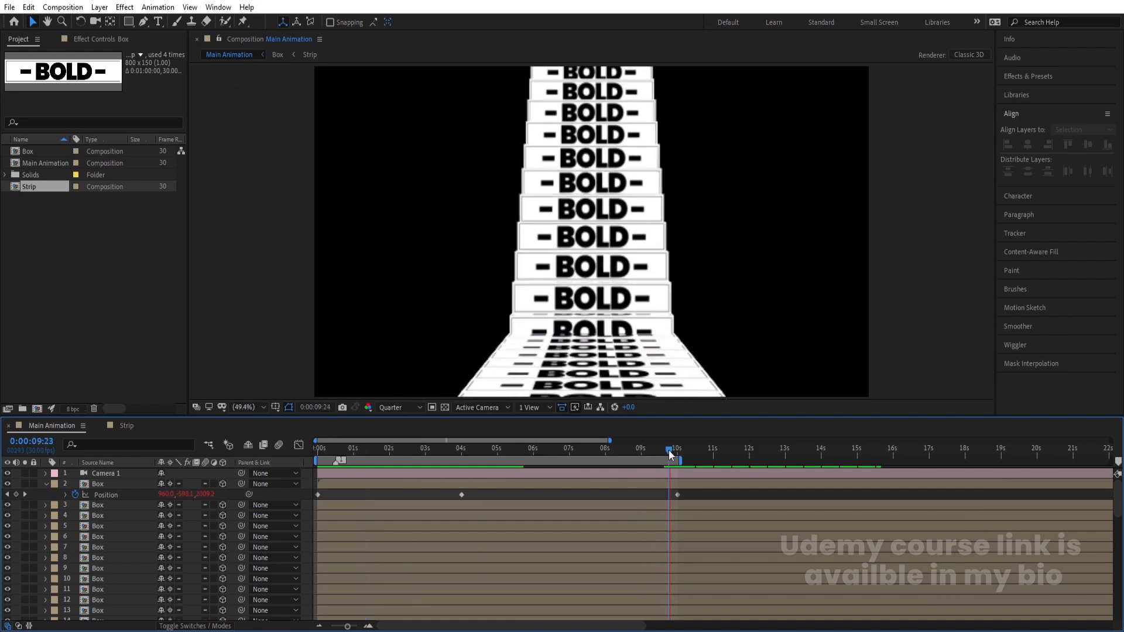
key(space)
key(space)
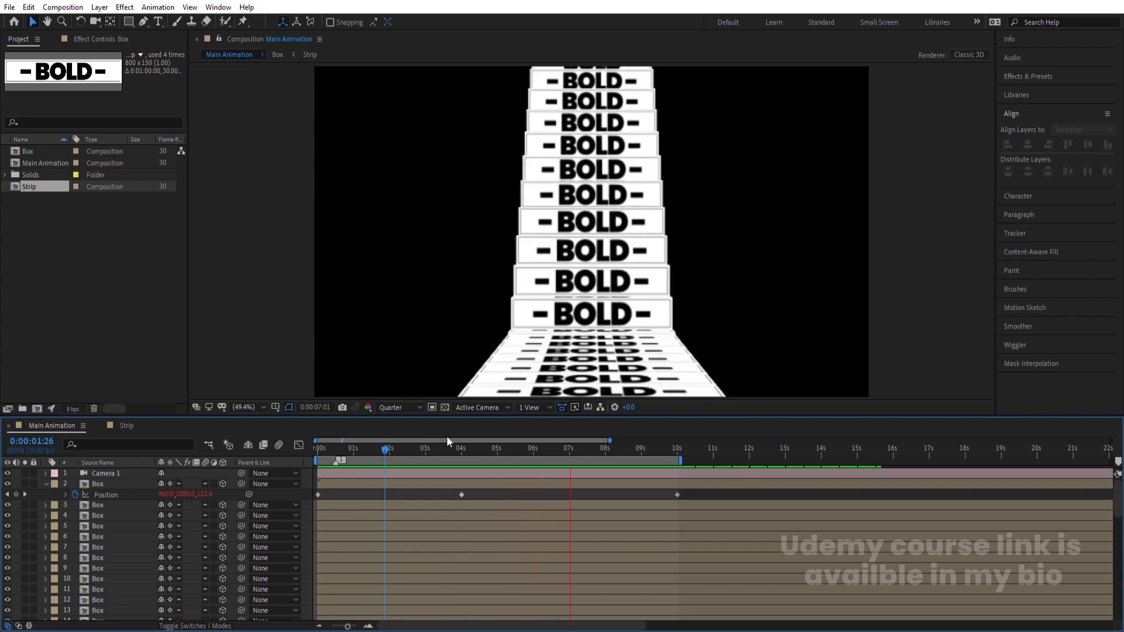
key(space)
drag(400, 448, 307, 454)
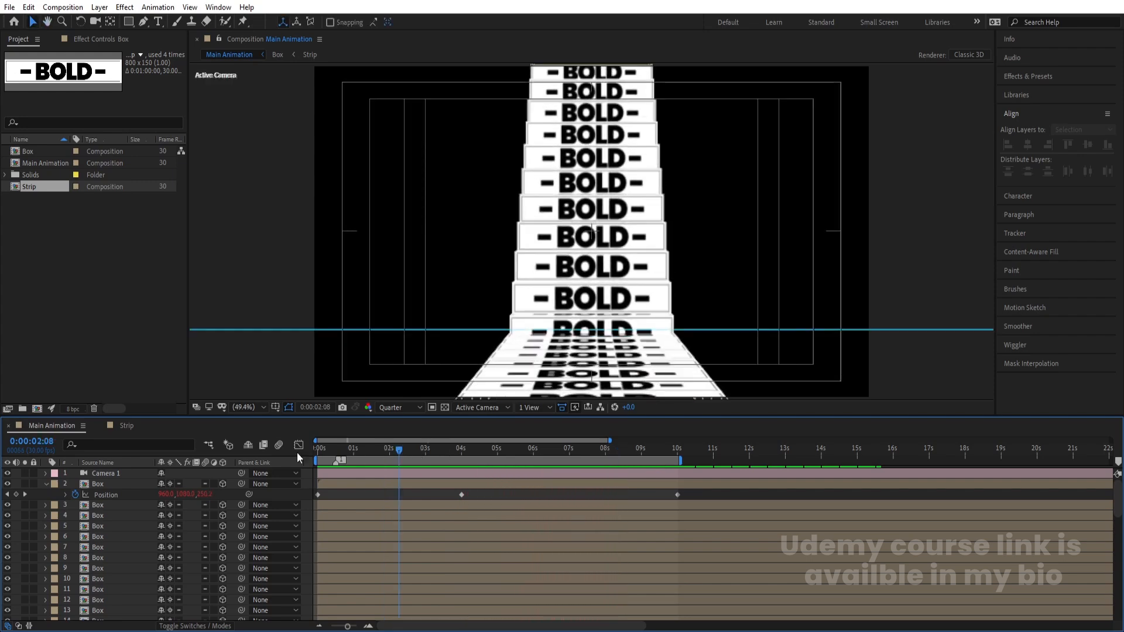
Open the Strip composition, collapse the "- BOLD -" text layer's properties, and duplicate the layer
click(130, 426)
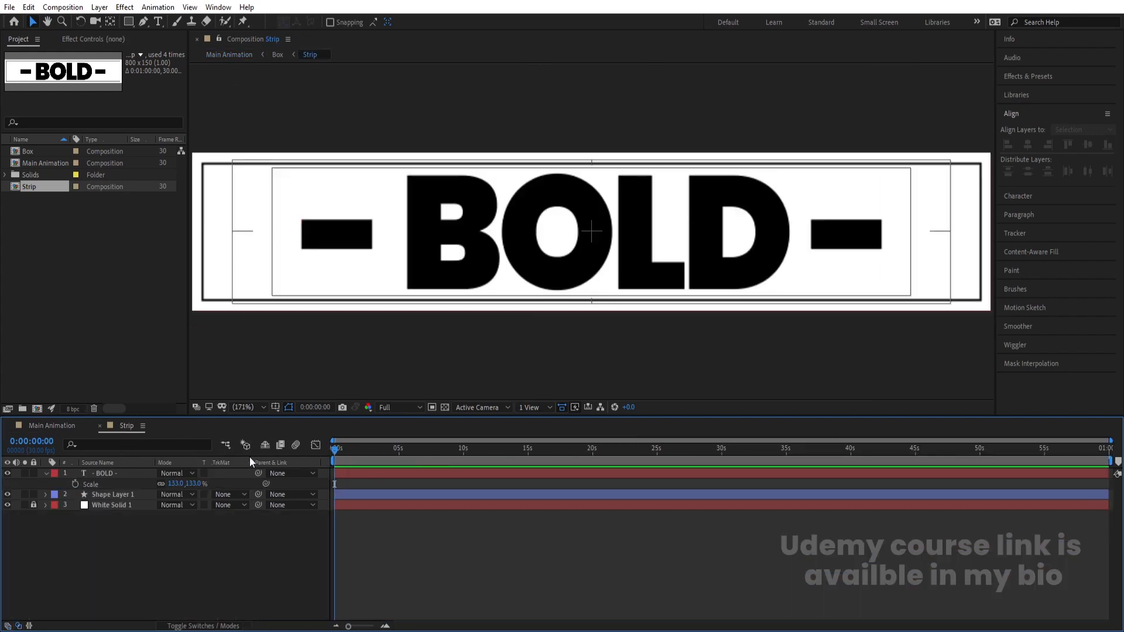
click(46, 473)
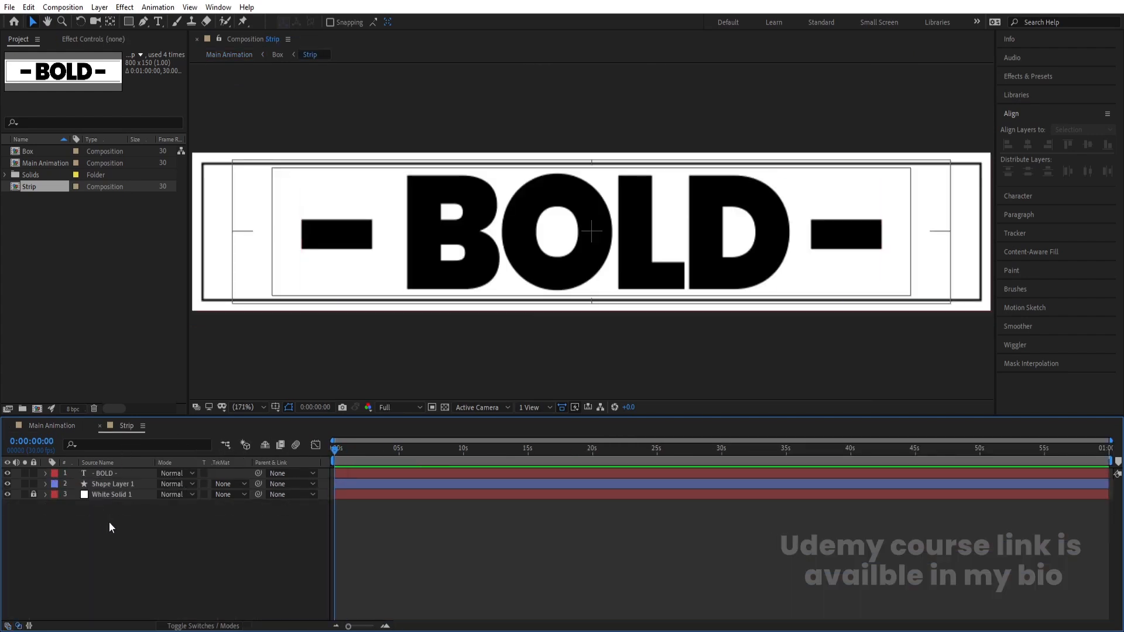
click(107, 475)
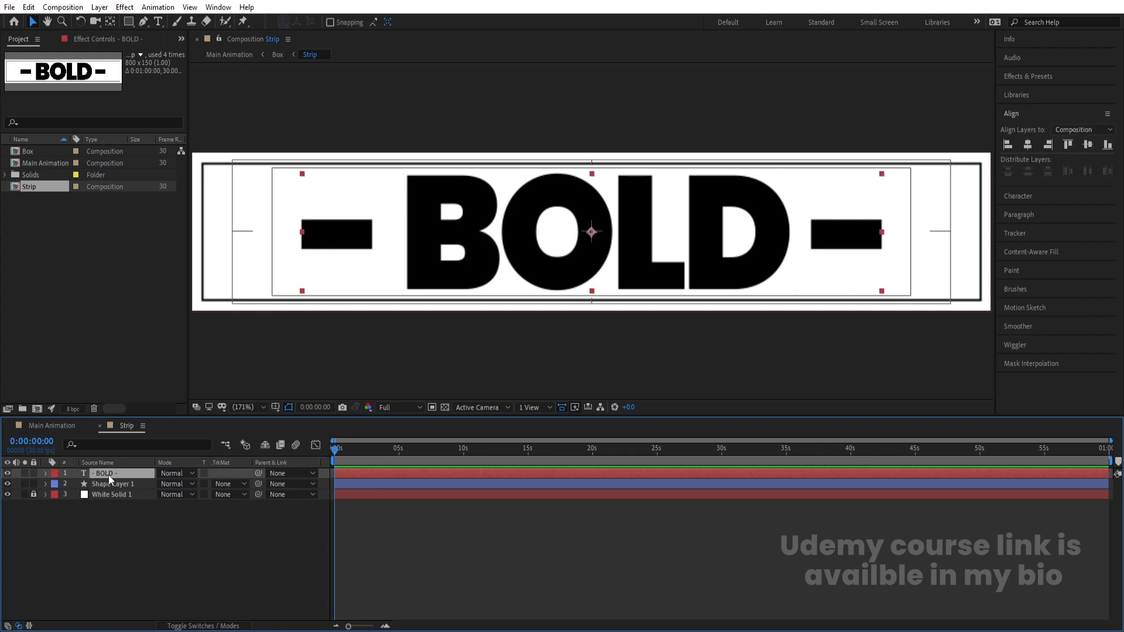
key(ctrl+d)
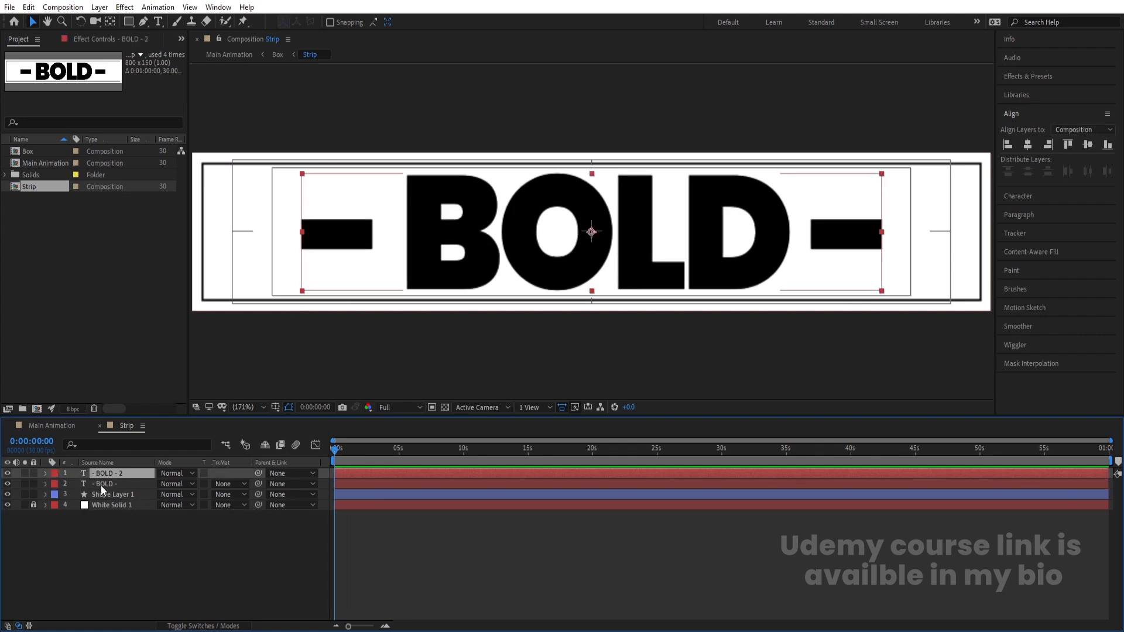
Hide the duplicate "- BOLD - 2" layer and set a Position keyframe on the original "- BOLD -" layer at 0:00:00:00
click(7, 473)
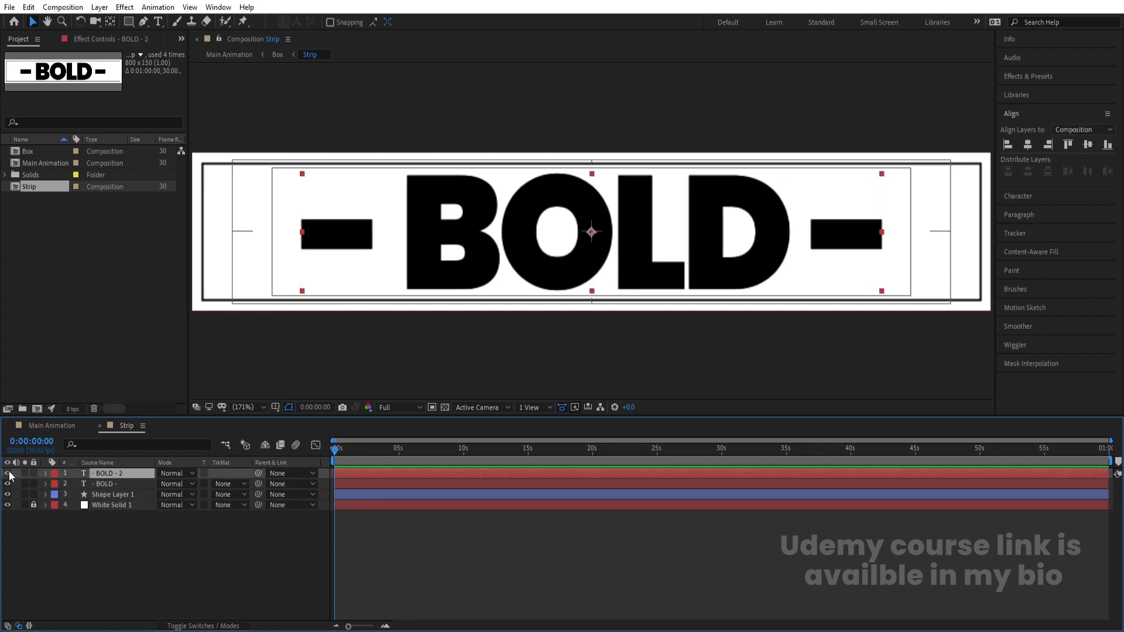
click(101, 483)
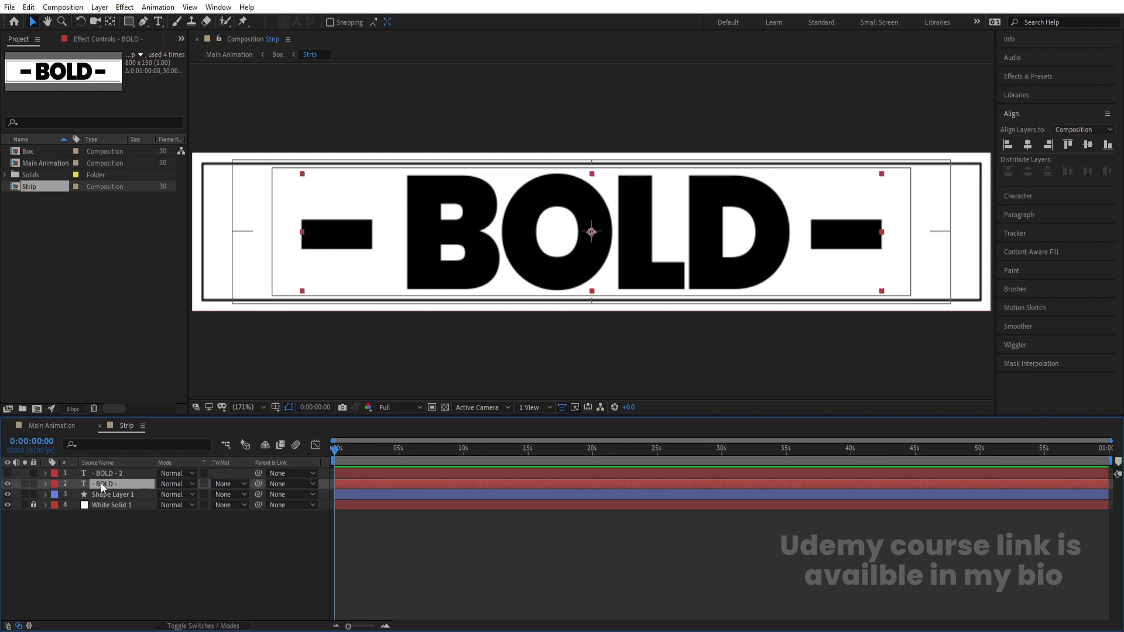
key(p)
click(75, 495)
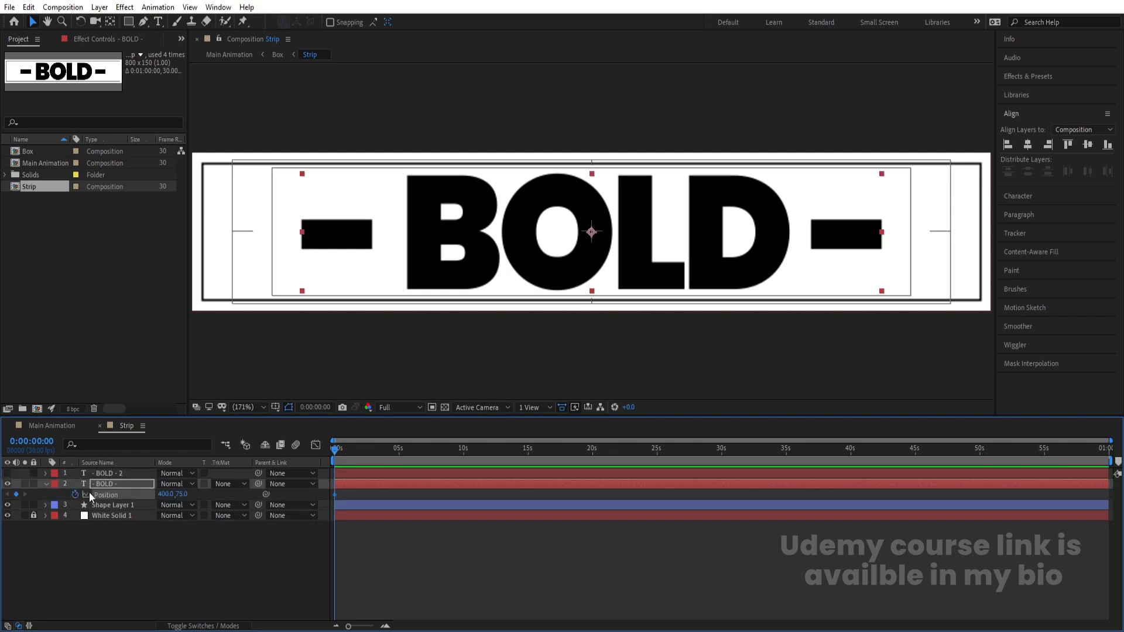
At 0:00:05:00, move the "- BOLD -" text horizontally out of the strip's right side to Position 1126, 75
scroll(437, 511, up, 2)
scroll(611, 498, up, 2)
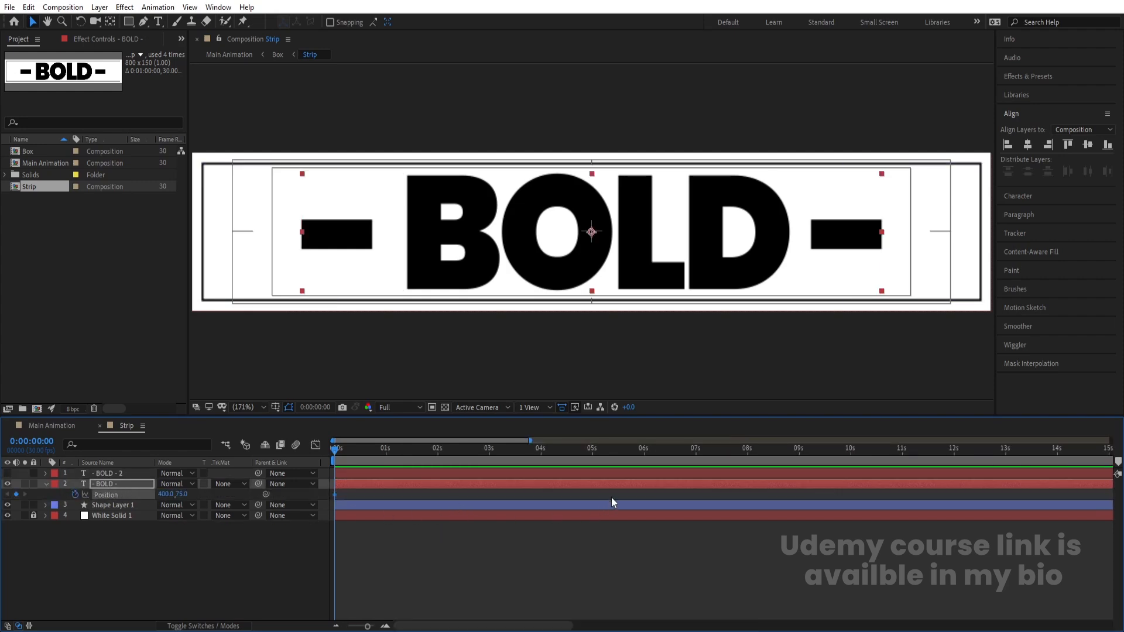
click(593, 451)
key(comma)
drag(541, 248, 935, 231)
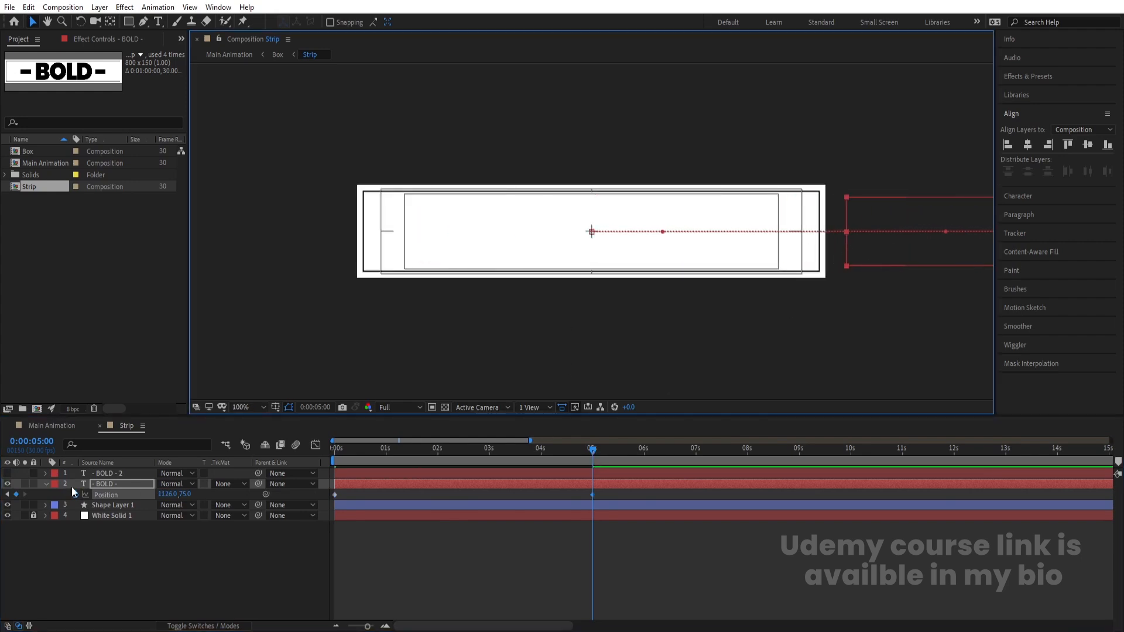
Show the "- BOLD - 2" layer again and parent it to the "- BOLD -" layer
click(8, 473)
click(136, 473)
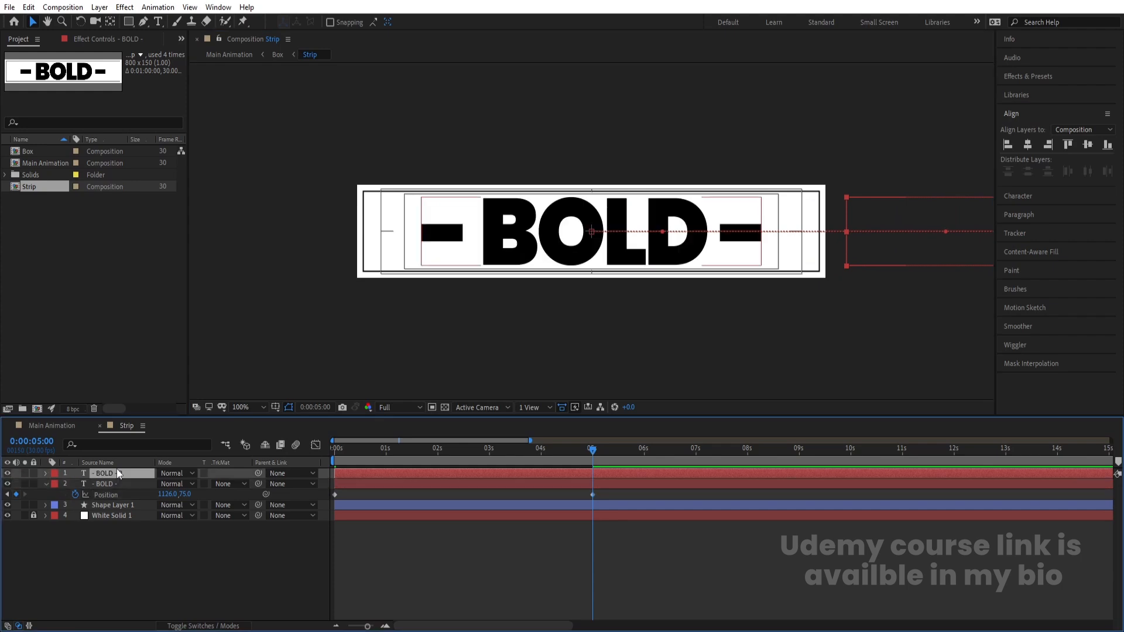
drag(257, 474, 118, 484)
click(91, 554)
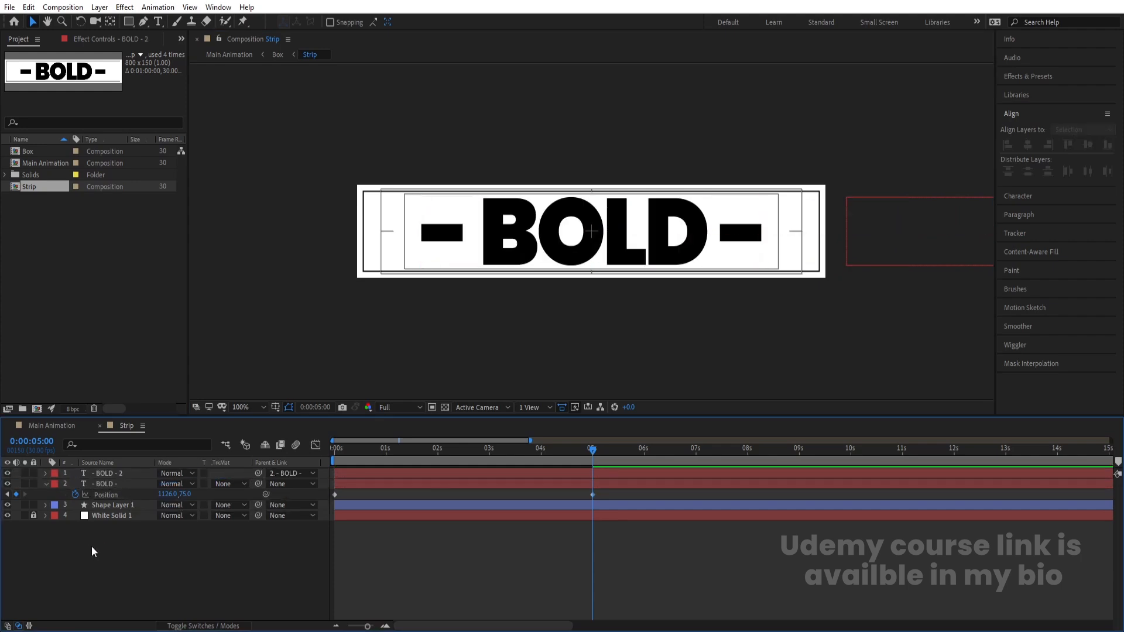
Add a loopOut() expression to the "- BOLD -" layer's Position
alt+click(76, 495)
text(loop)
key(Down)
key(Return)
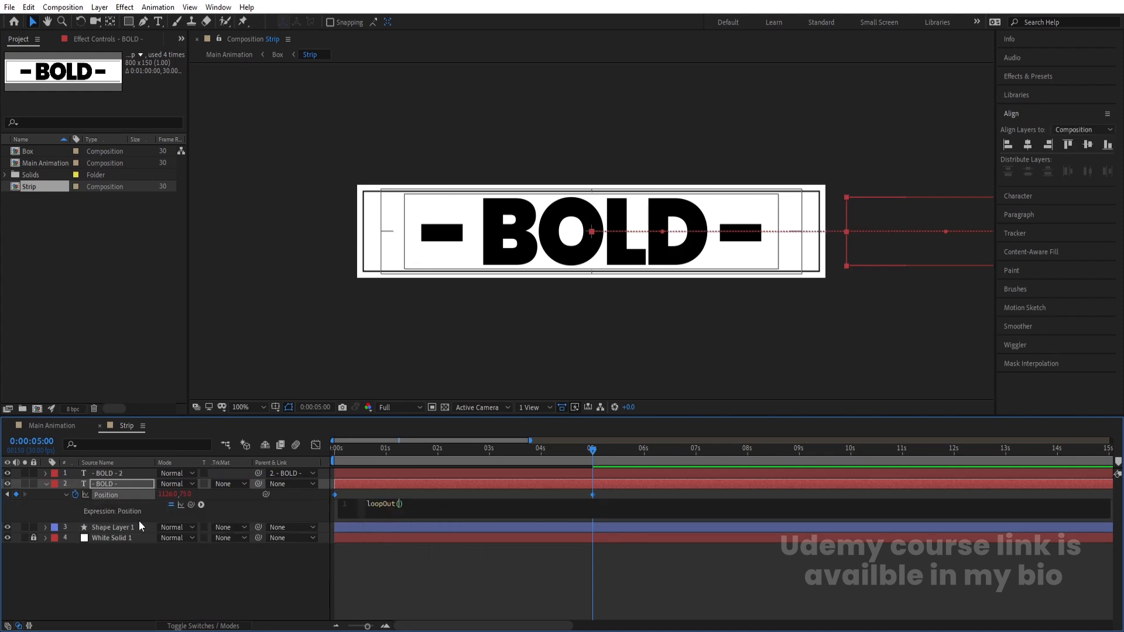
click(178, 579)
Preview the scrolling text in Strip from 0:00:00:00, and collapse the layer's properties
drag(347, 449, 272, 441)
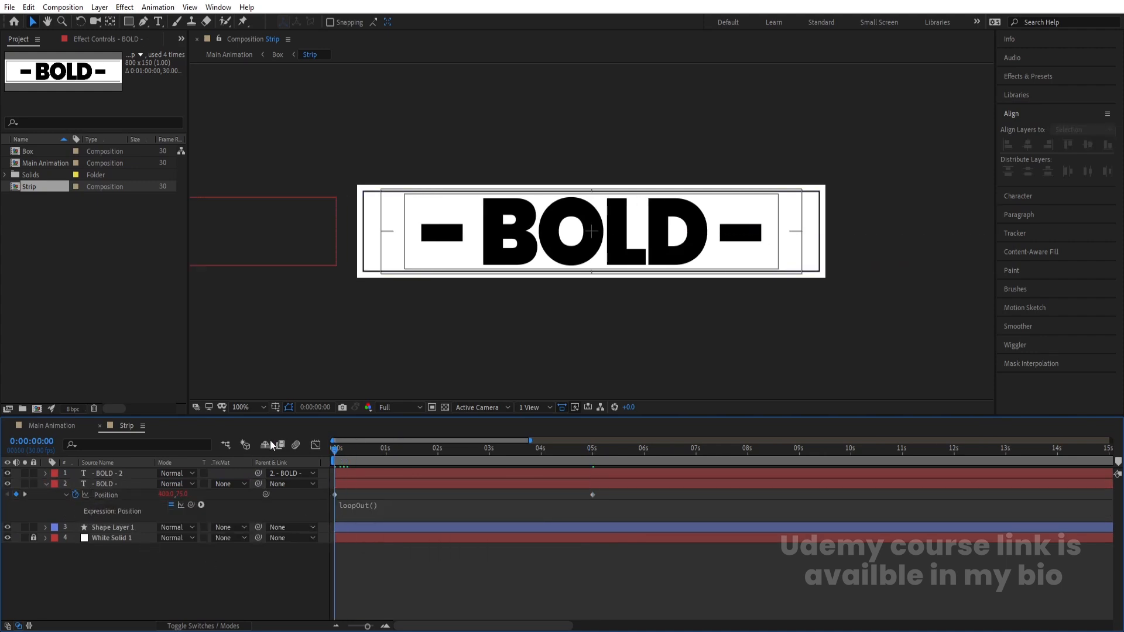
key(space)
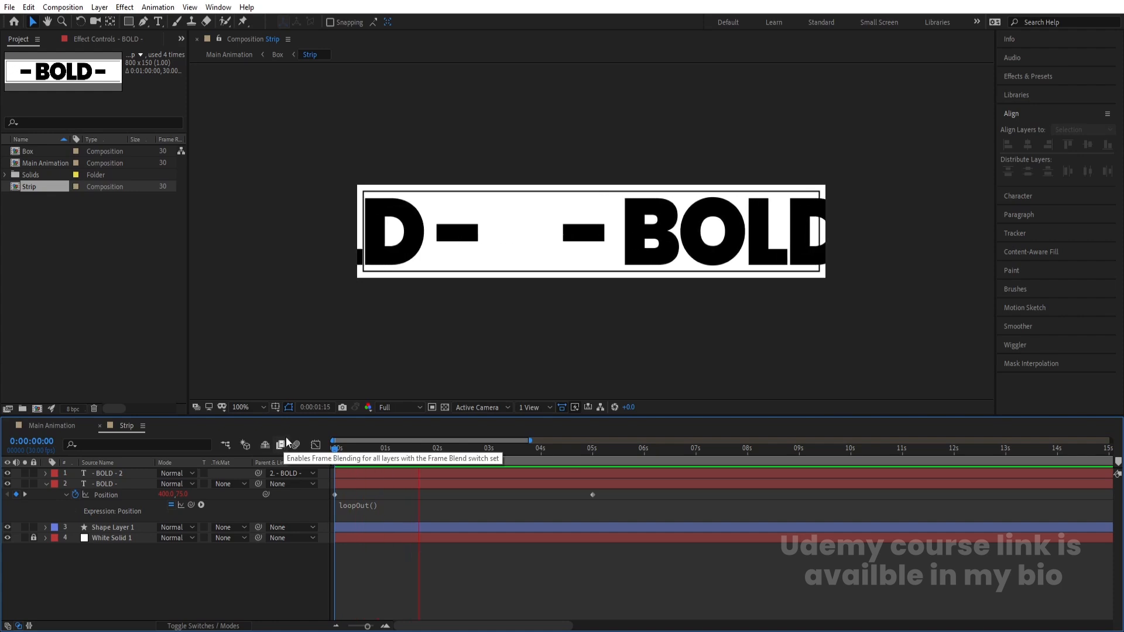
key(space)
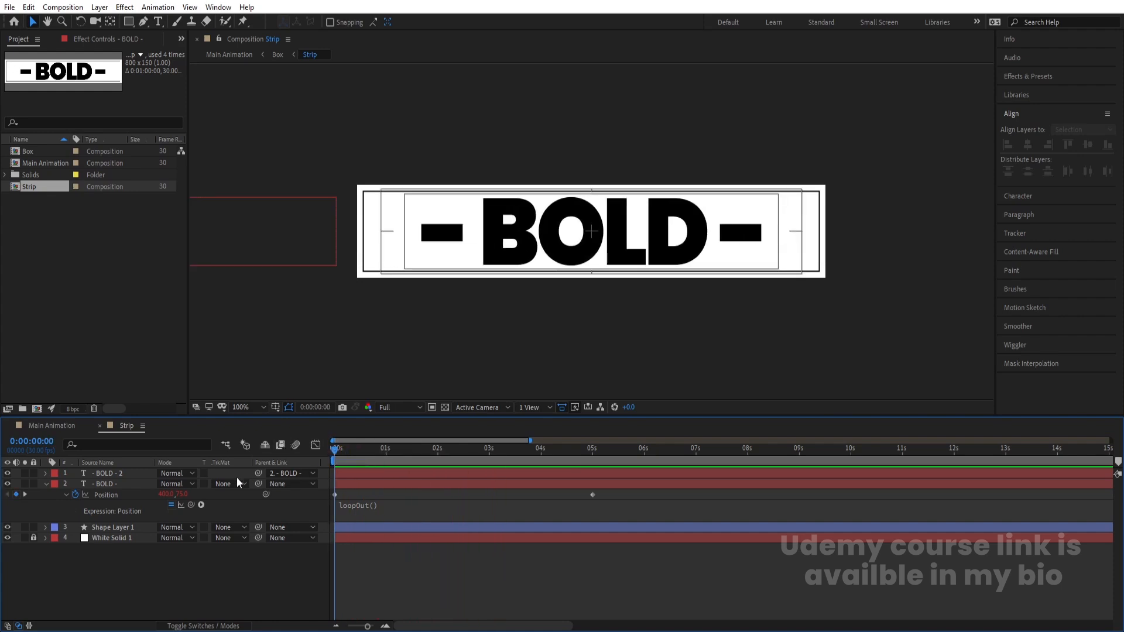
key(u)
Play back the Main Animation composition to check the scrolling text on the Box layers
click(52, 425)
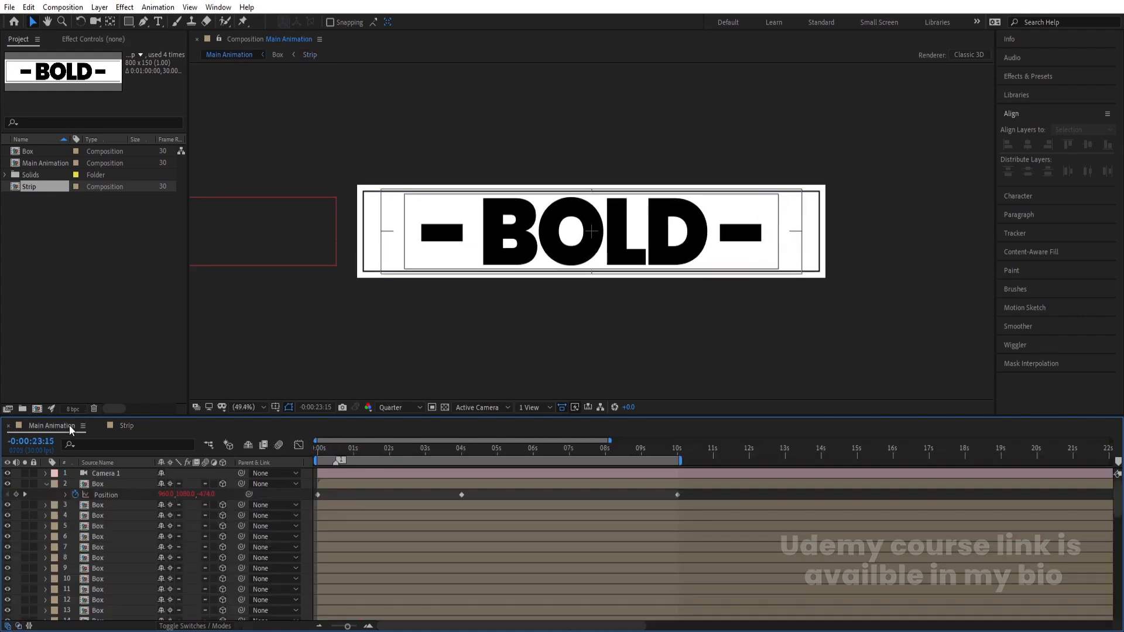
key(space)
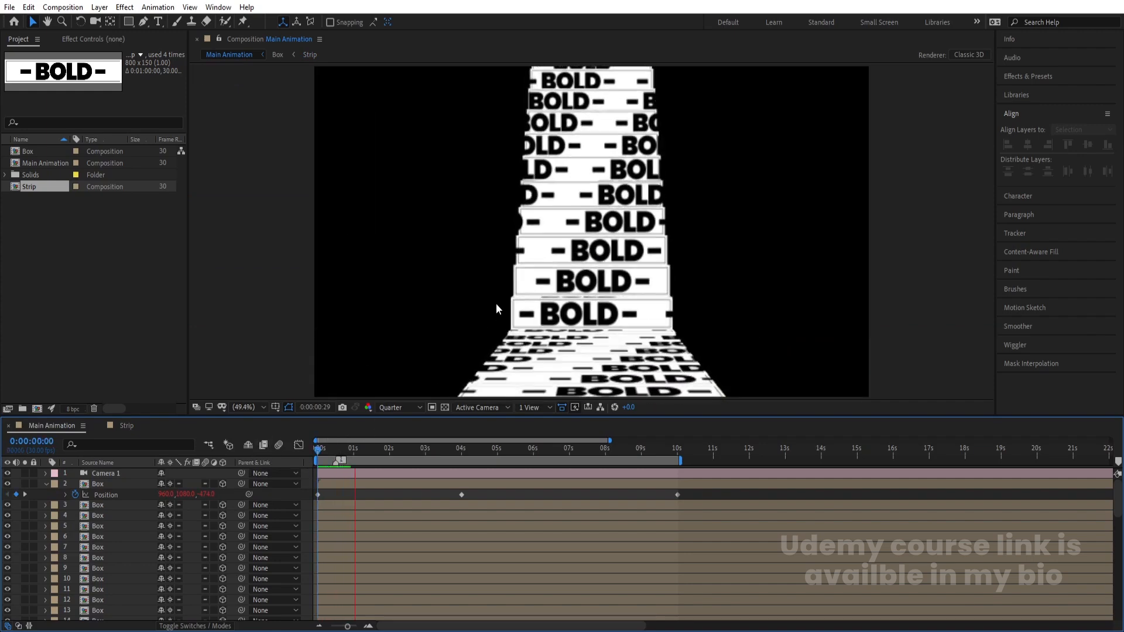
click(659, 448)
End the Main Animation's work area at 0:00:04:29, just before the time of Strip's last Position keyframe, and preview it
click(127, 426)
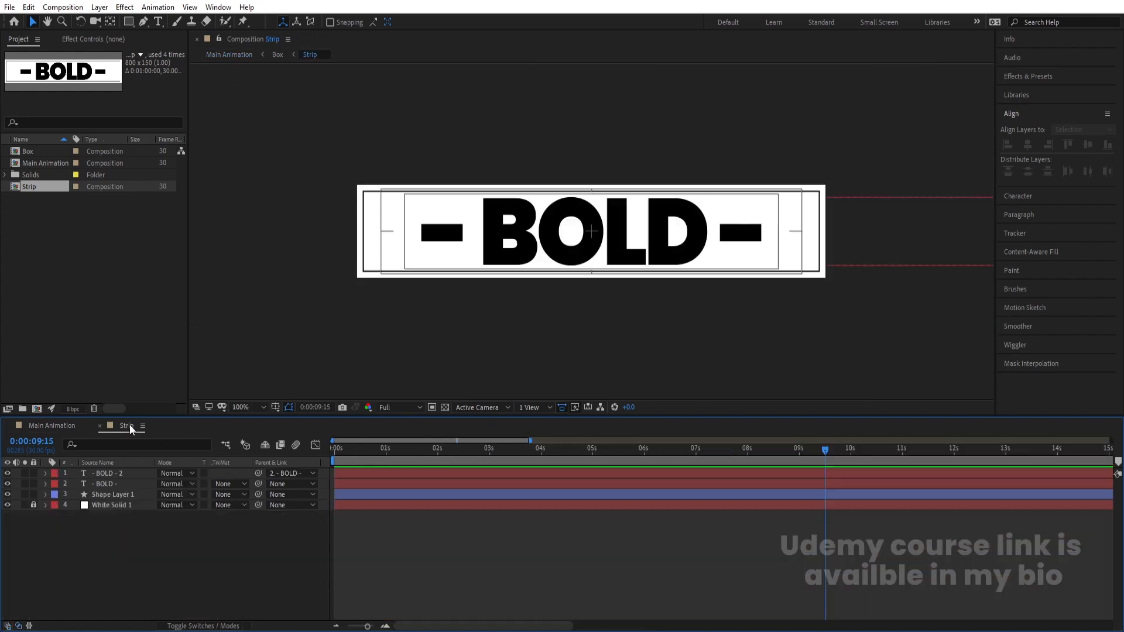
key(u)
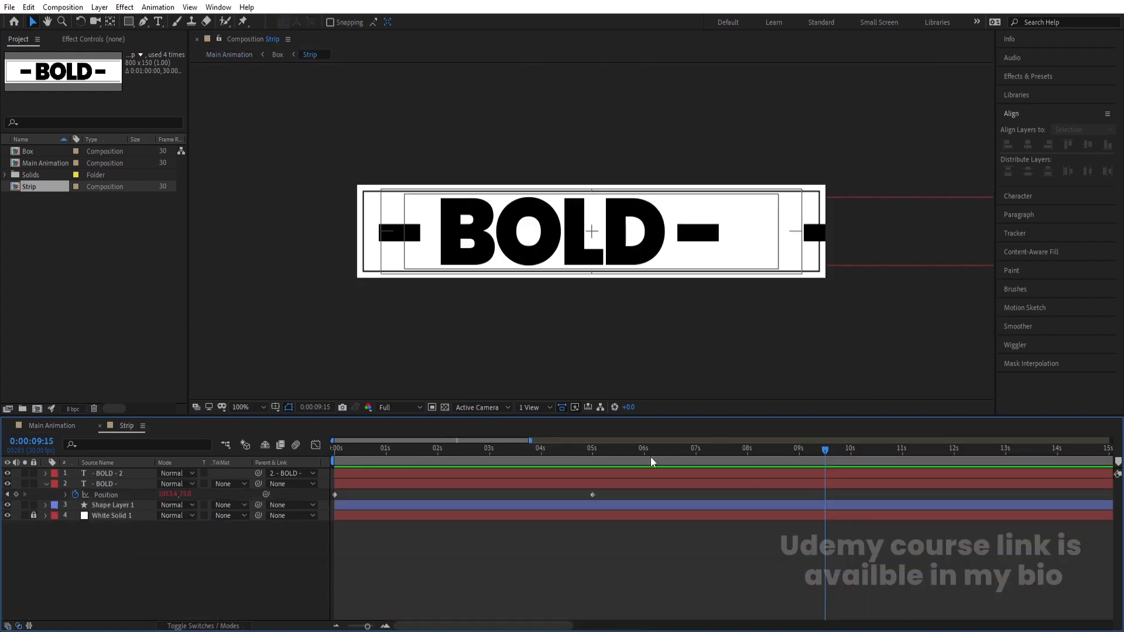
click(593, 455)
click(51, 426)
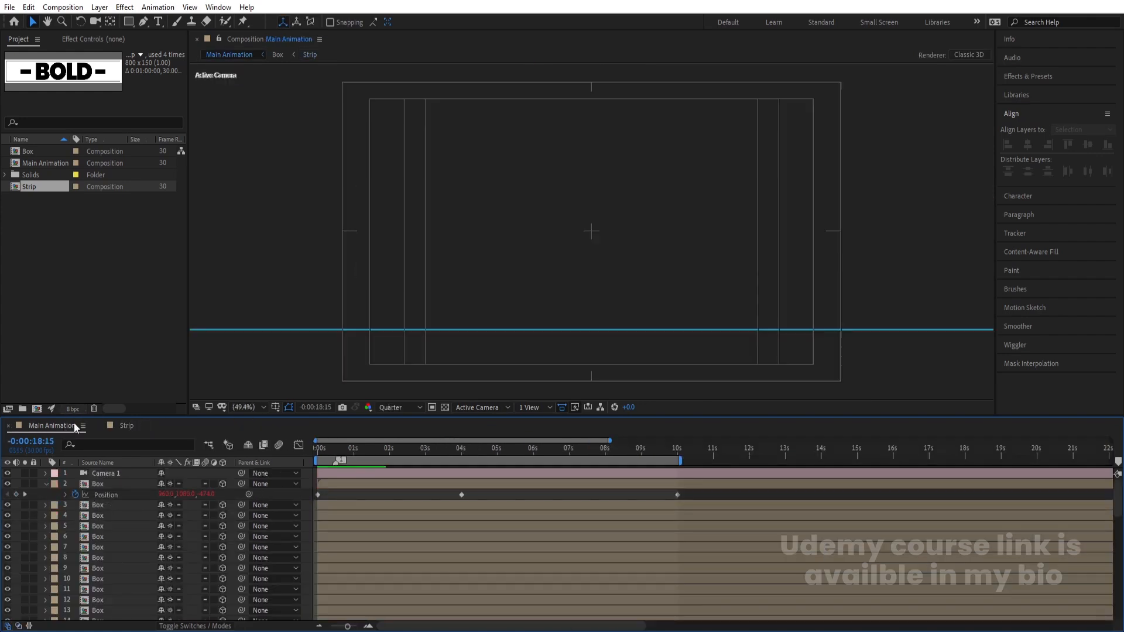
click(473, 452)
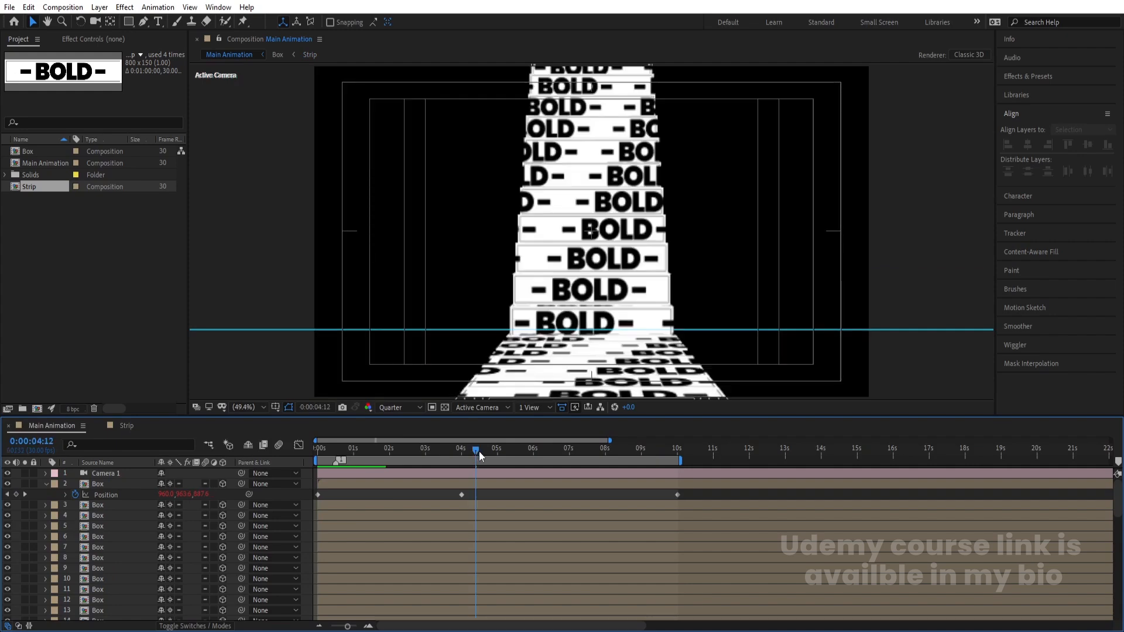
key(equal)
click(518, 448)
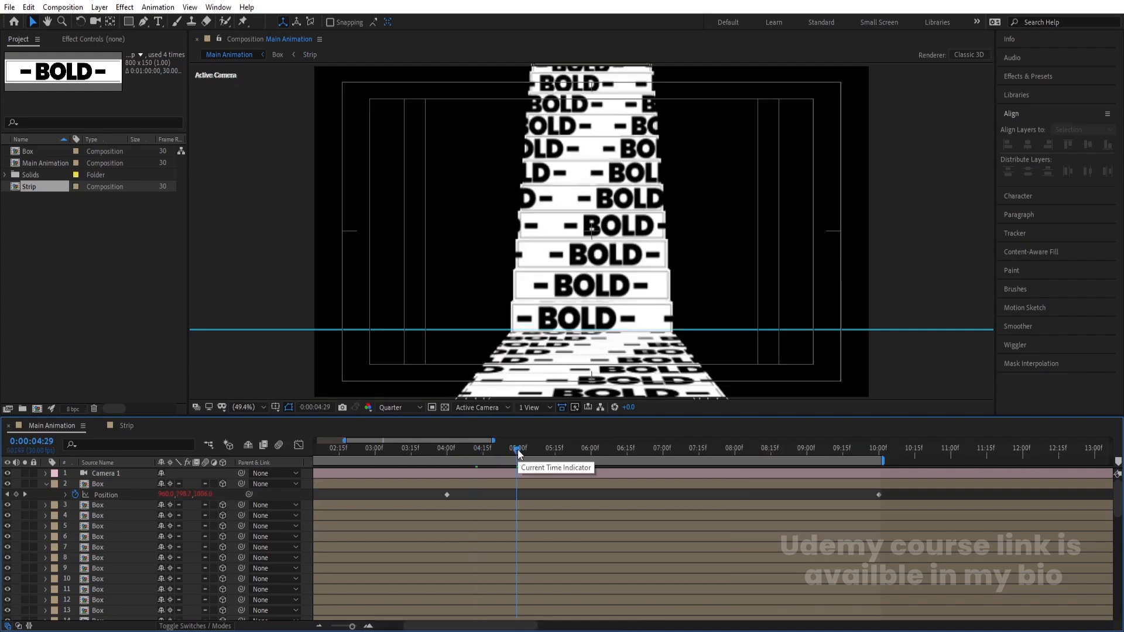
key(n)
key(space)
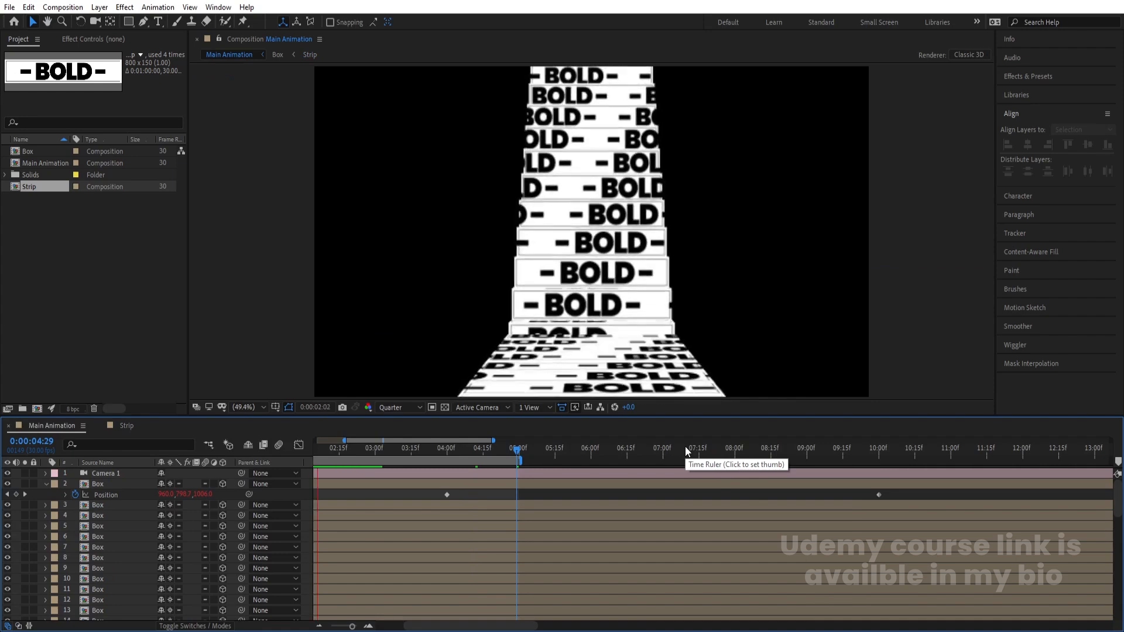
Apply Easy Ease to both Position keyframes of the "- BOLD -" layer in Strip
click(136, 426)
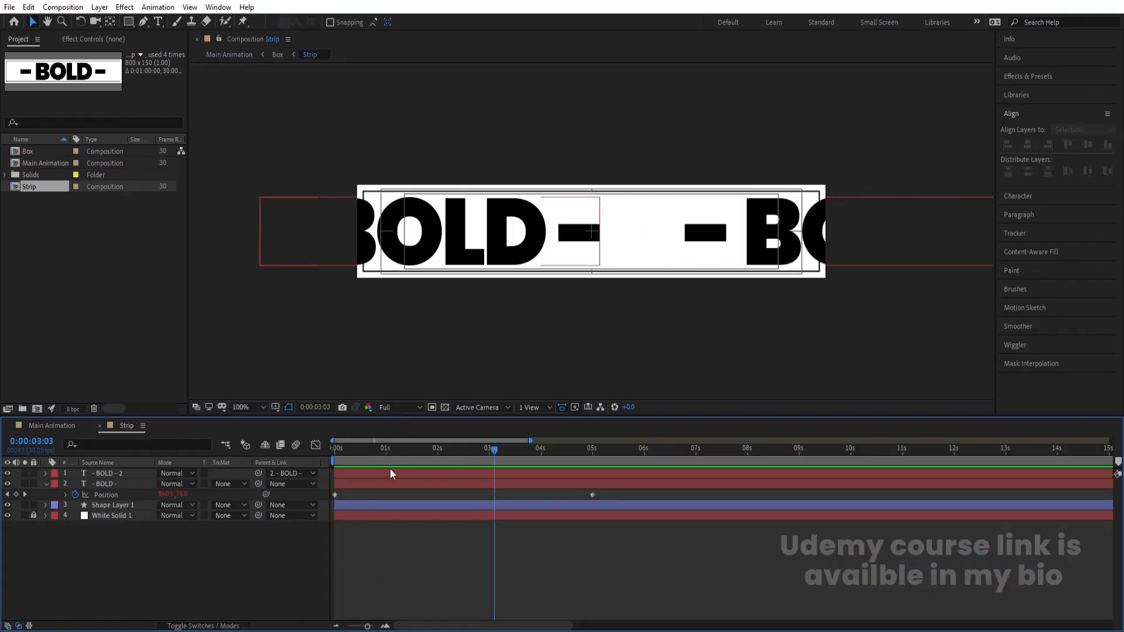
mouse_move(616, 499)
mouse_down()
mouse_move(322, 472)
mouse_move(324, 461)
mouse_up()
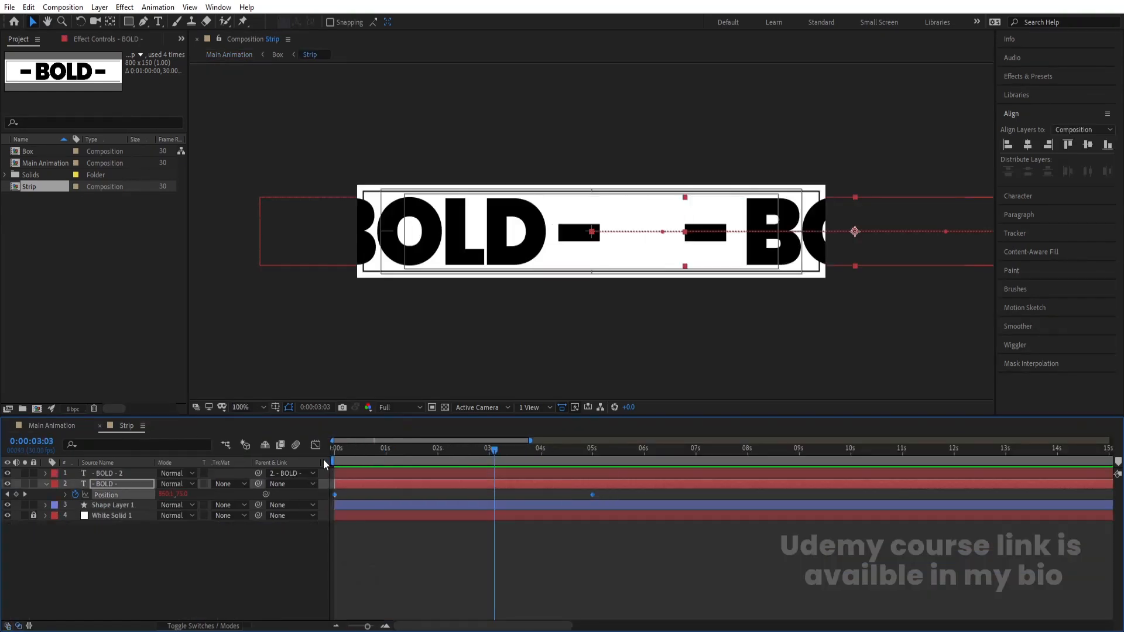
key(F9)
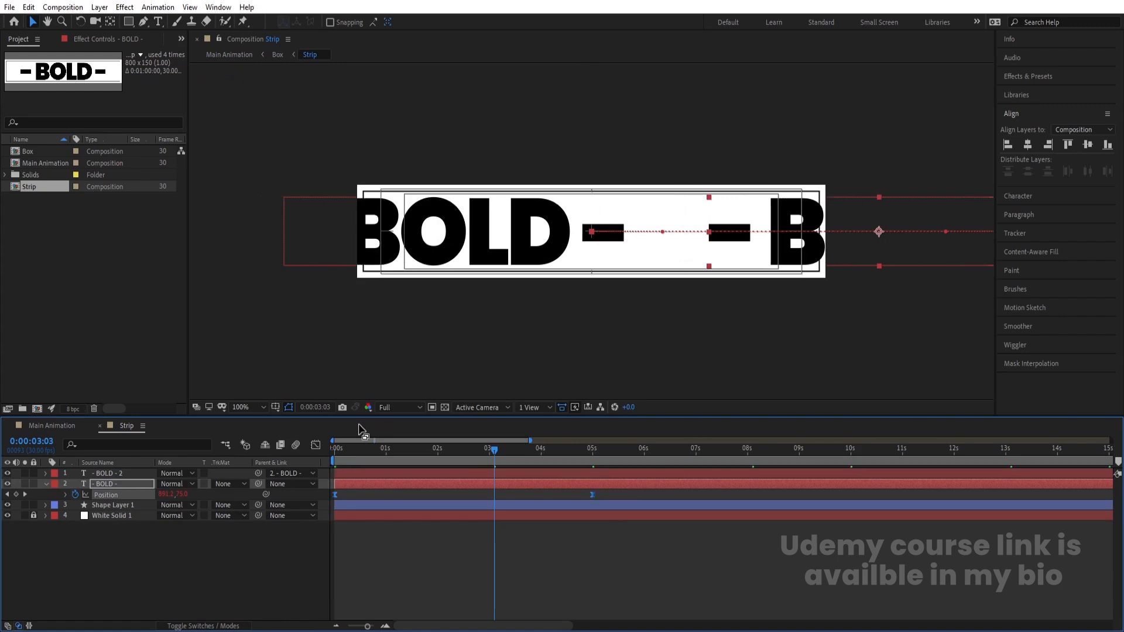
Extend both keyframe handles inward in the Position speed graph to form a steep central peak, and preview the motion
click(316, 445)
drag(599, 572, 326, 607)
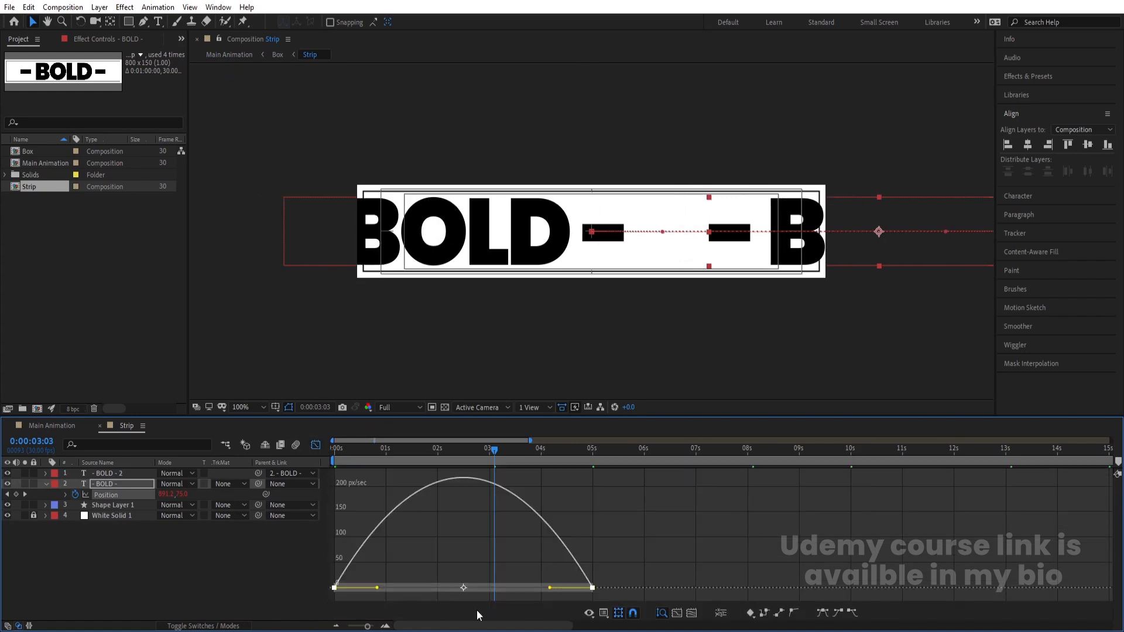
drag(549, 588, 495, 589)
drag(378, 589, 427, 589)
key(space)
Preview the Main Animation from 0:00:00:00 to check the eased text movement
click(76, 429)
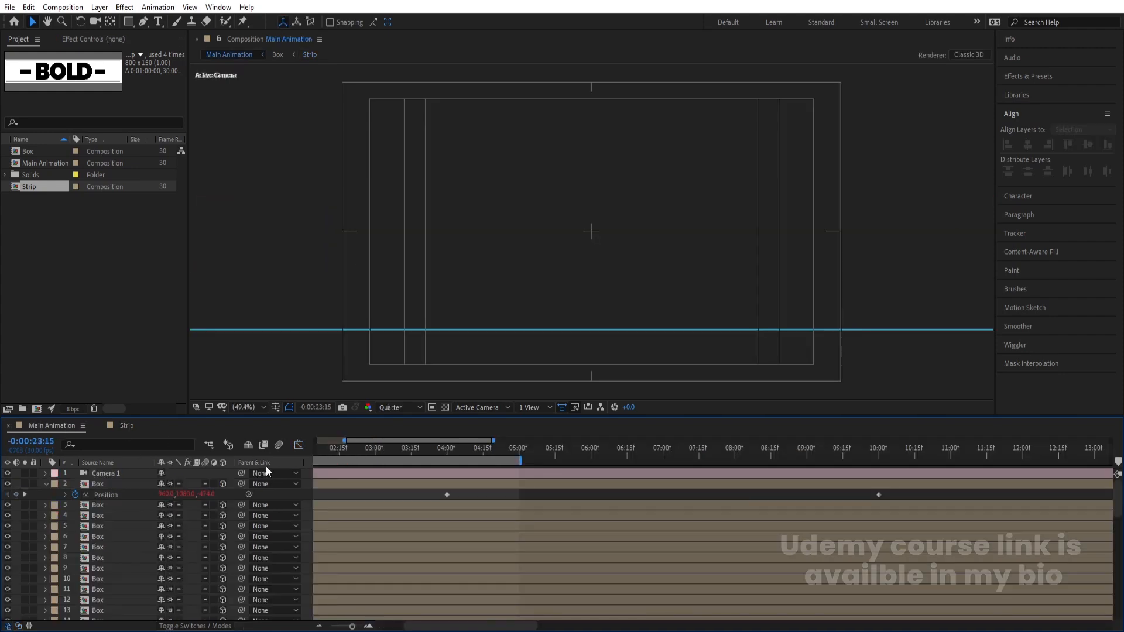
key(Home)
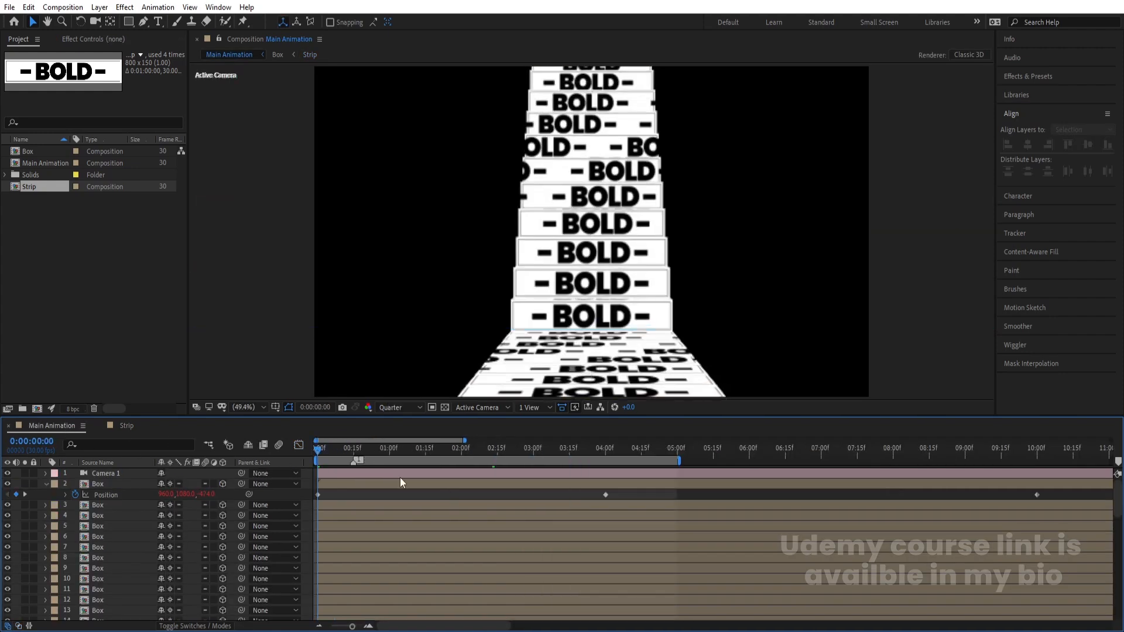
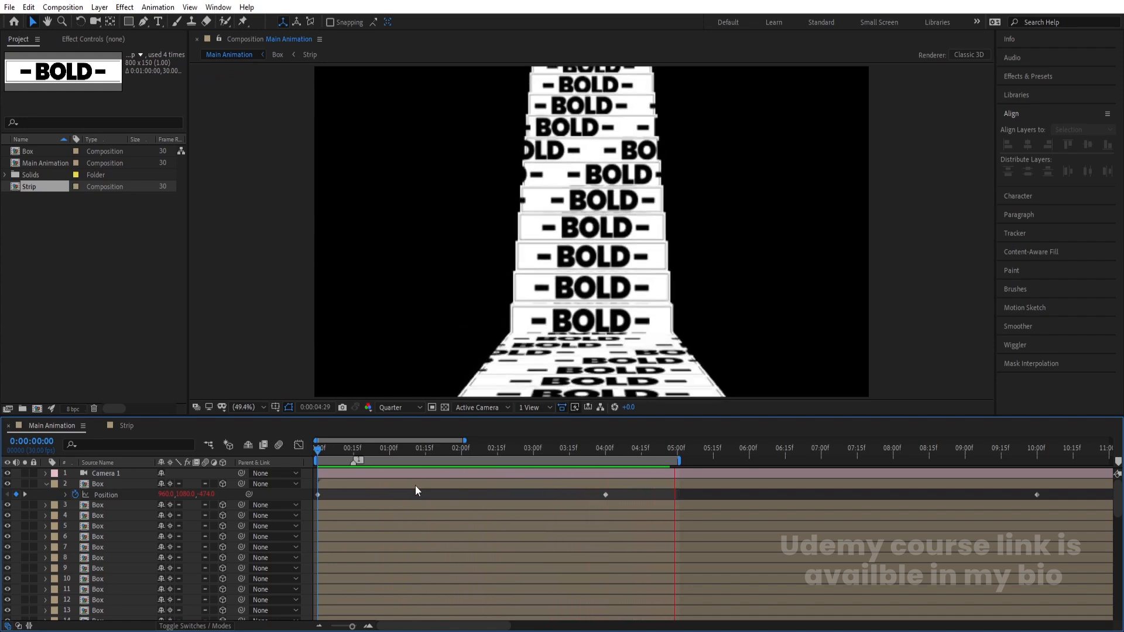
key(space)
Leave the graph view in Strip, return to 0:00:00:00, and add an adjustment layer above all other layers
click(137, 428)
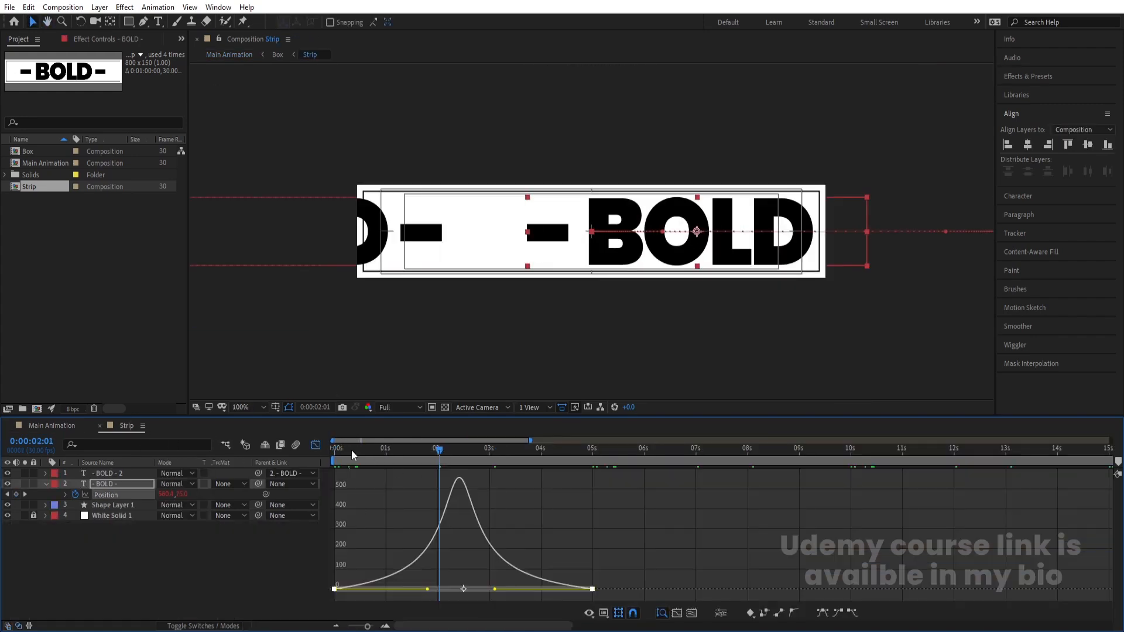
click(315, 445)
key(minus)
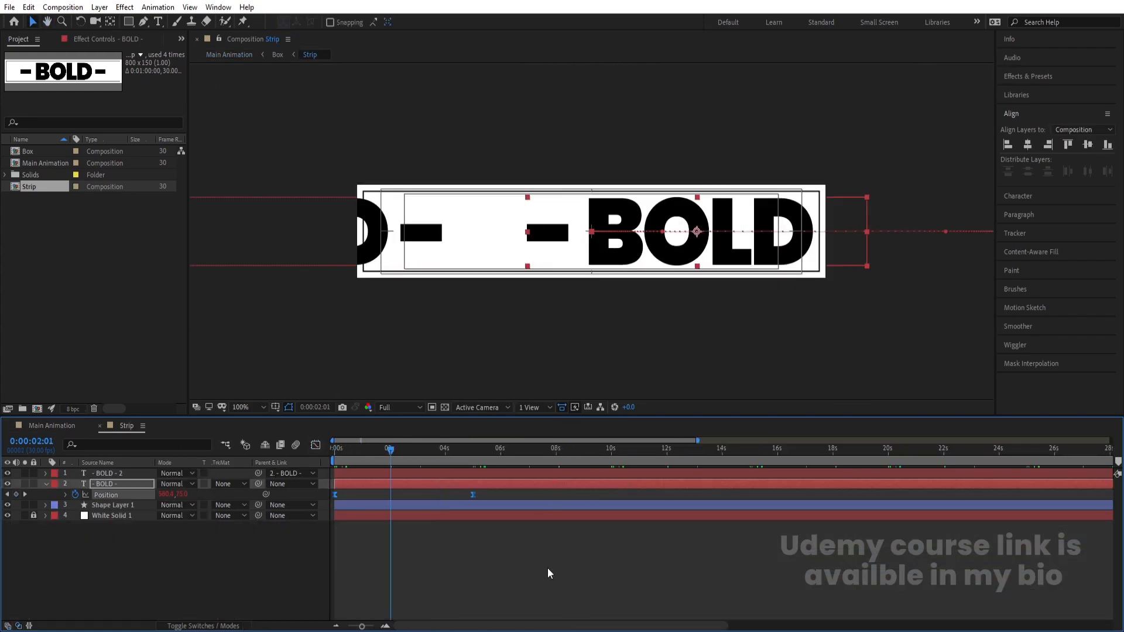
click(547, 568)
key(Home)
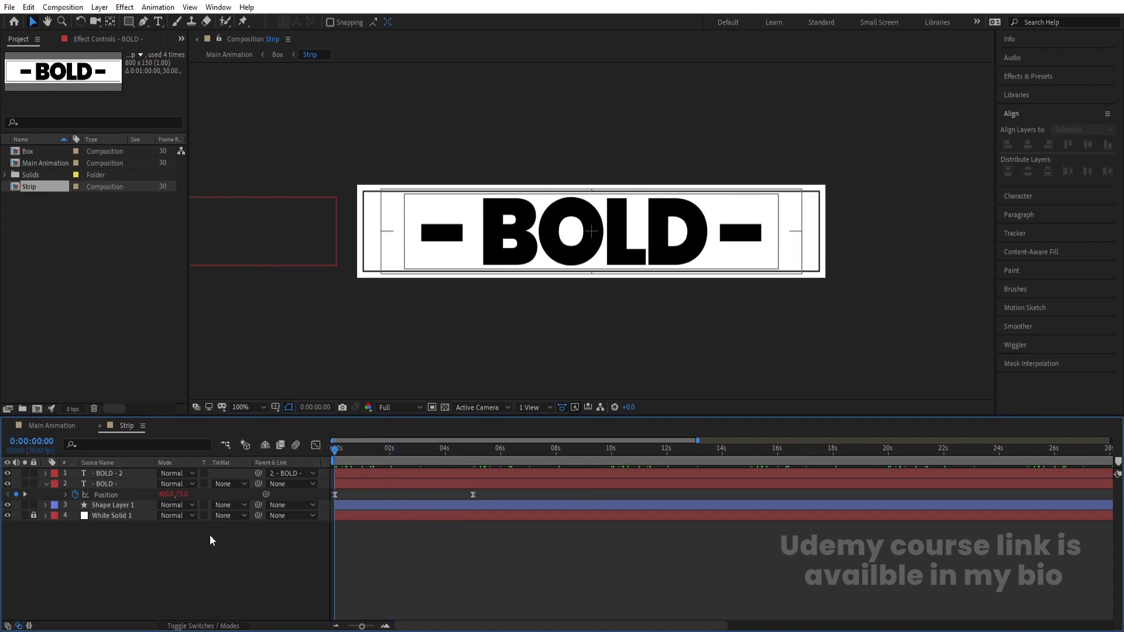
right_click(198, 559)
mouse_move(244, 423)
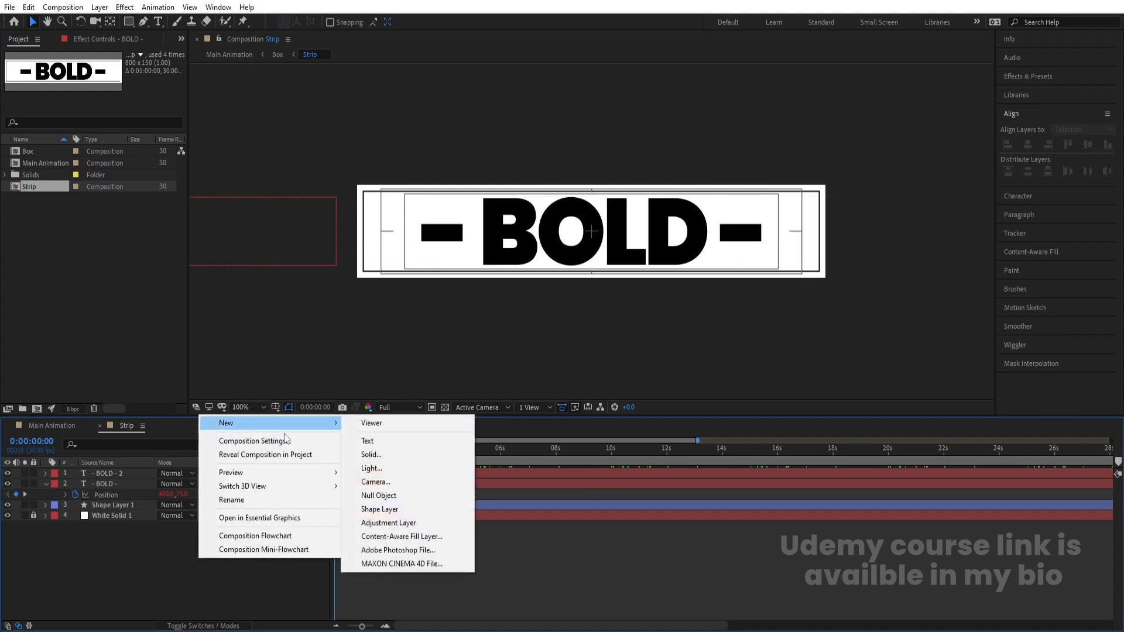
click(386, 523)
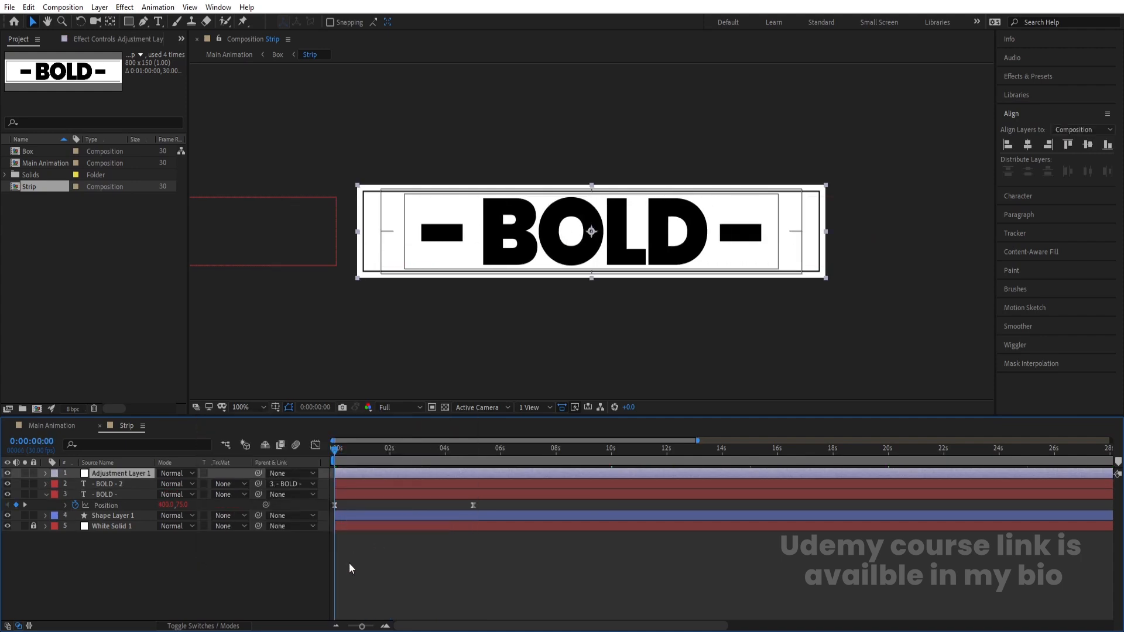
Apply the Tint effect to the adjustment layer and swap its colors to map black to white and white to black
click(1017, 76)
click(1045, 89)
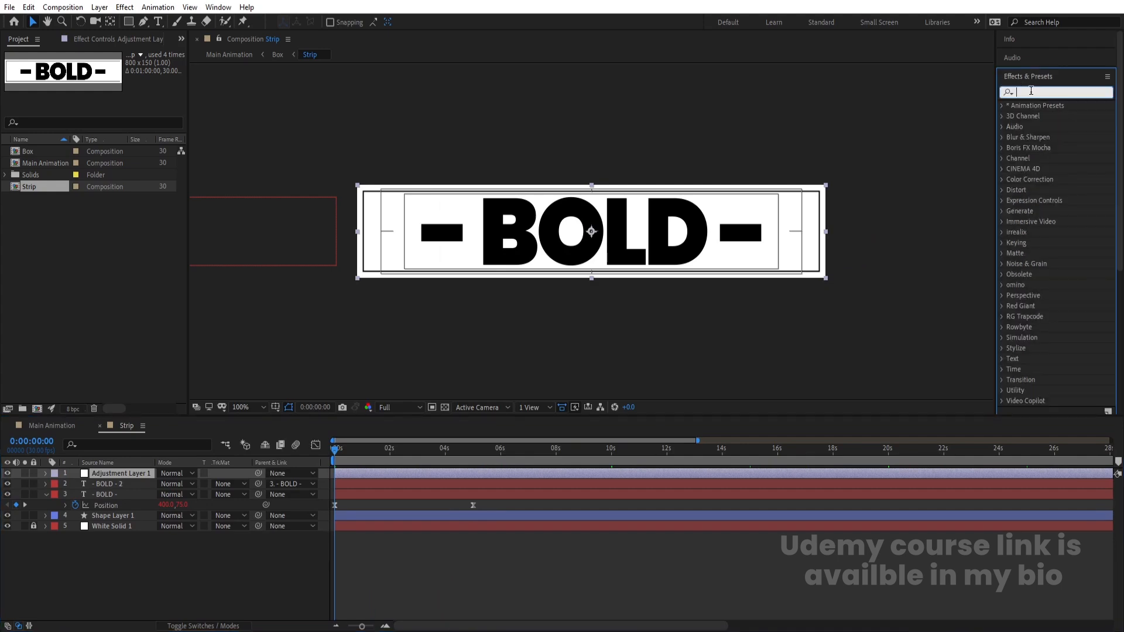
text(timt)
key(BackSpace)
key(BackSpace)
text(nt)
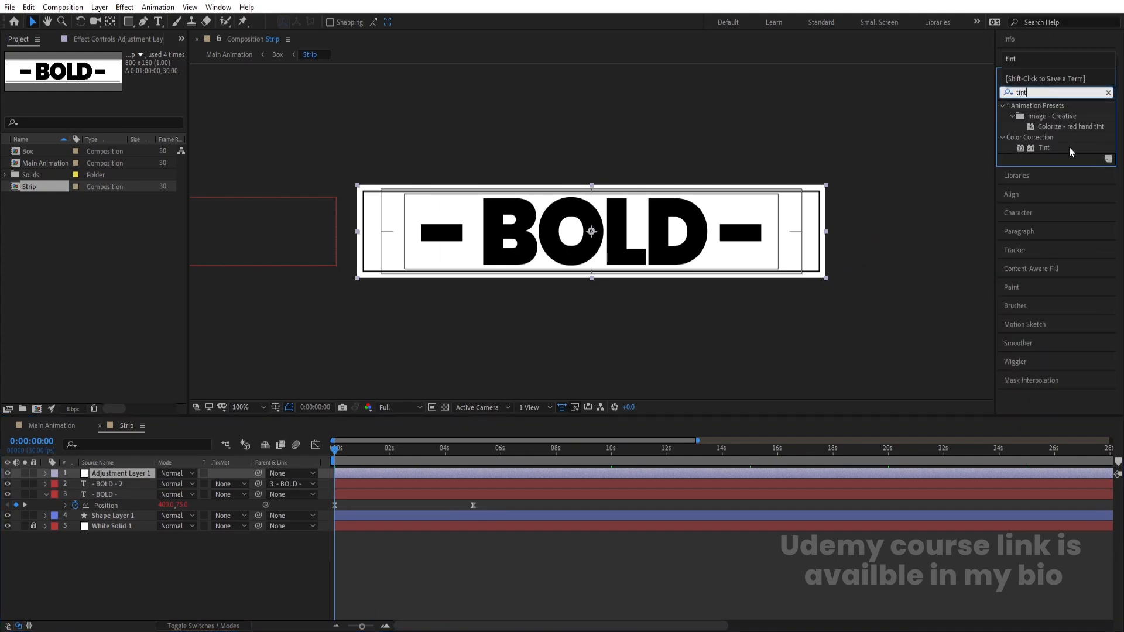
double_click(1041, 148)
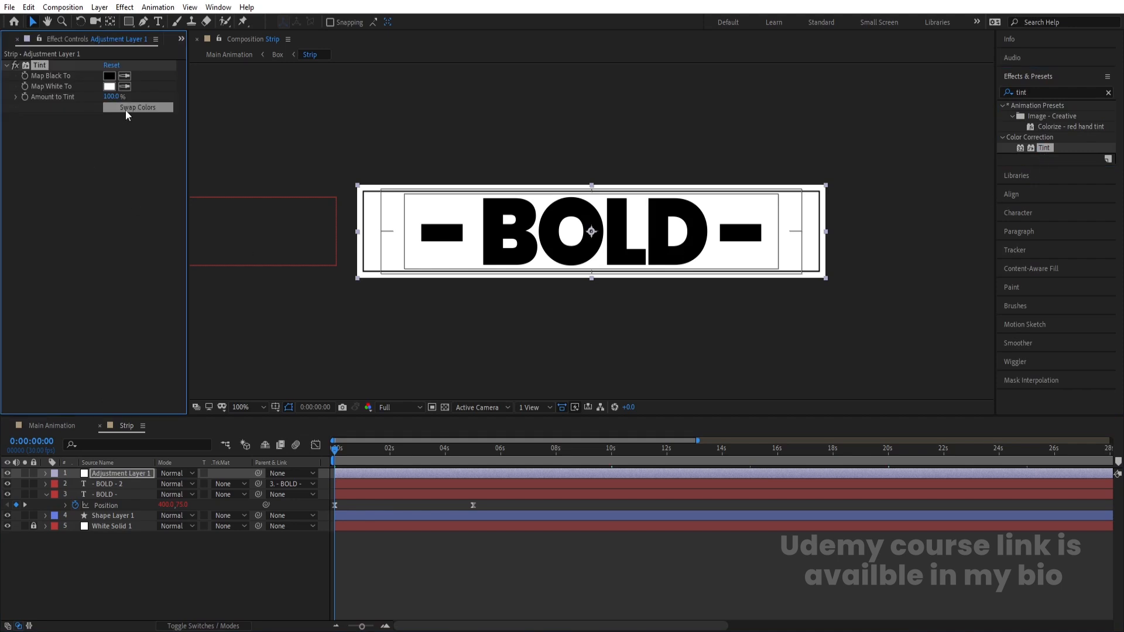
click(126, 112)
click(265, 588)
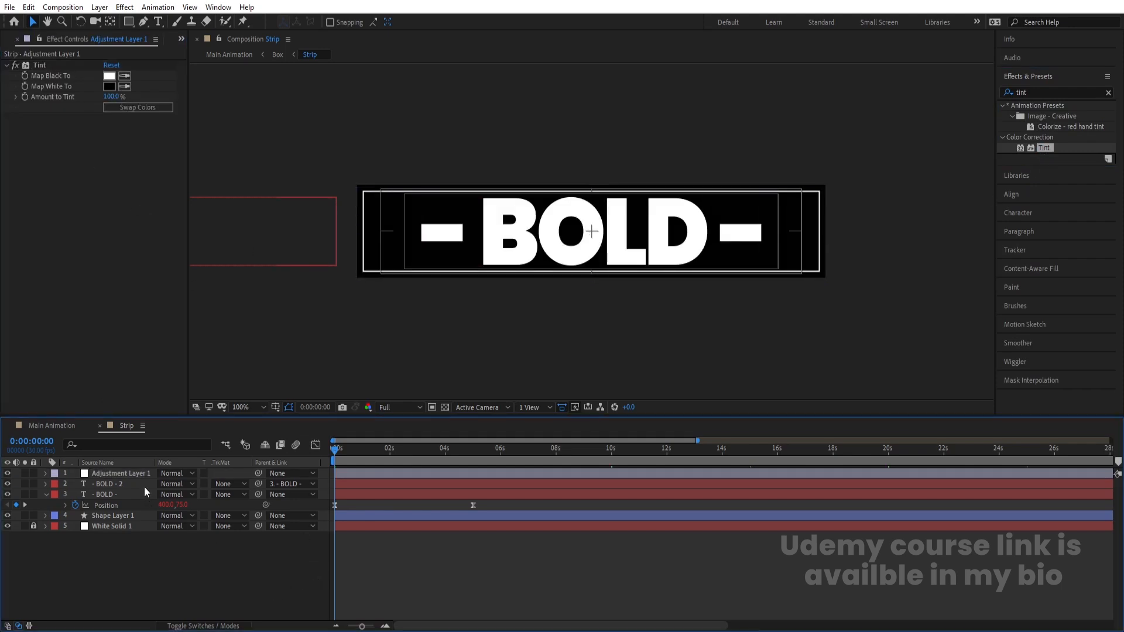
At 0:00:00:00, move the adjustment layer just outside the strip's left edge at X -401 and keyframe its Position
click(129, 475)
drag(799, 240, 323, 233)
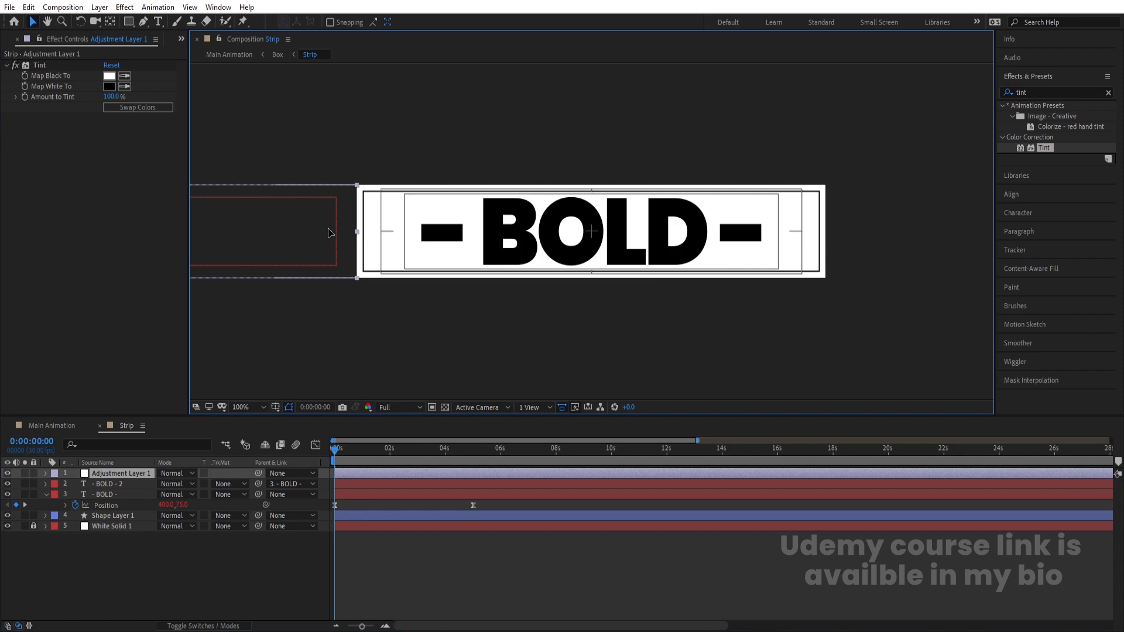
key(p)
click(74, 484)
At 0:00:05:00, center the adjustment layer horizontally in the composition so that it covers the strip
key(k)
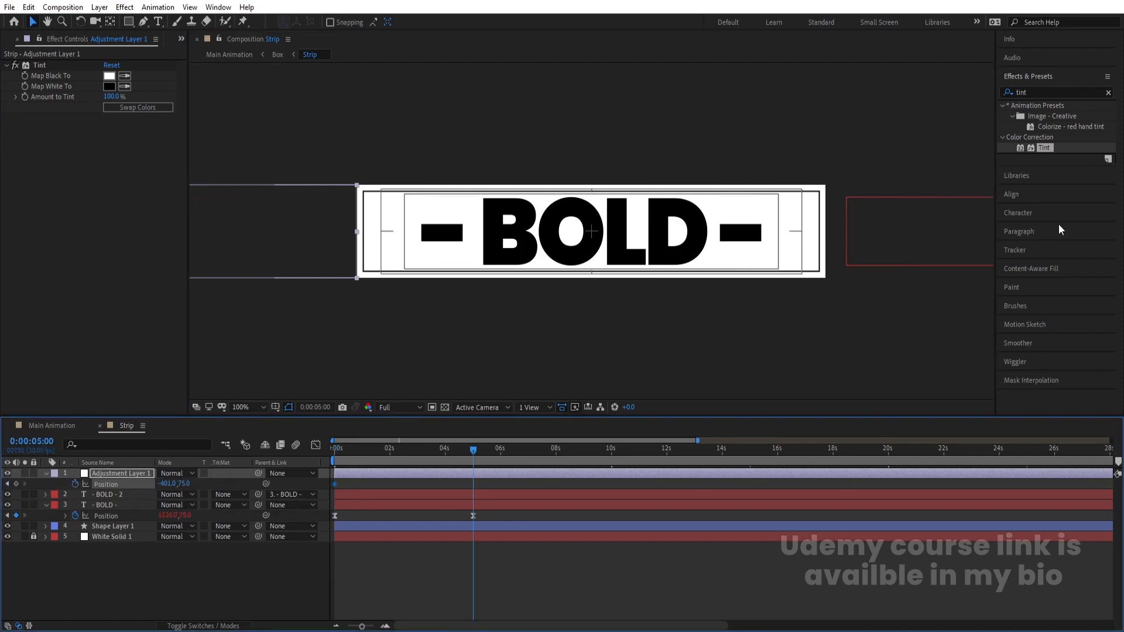
click(1018, 193)
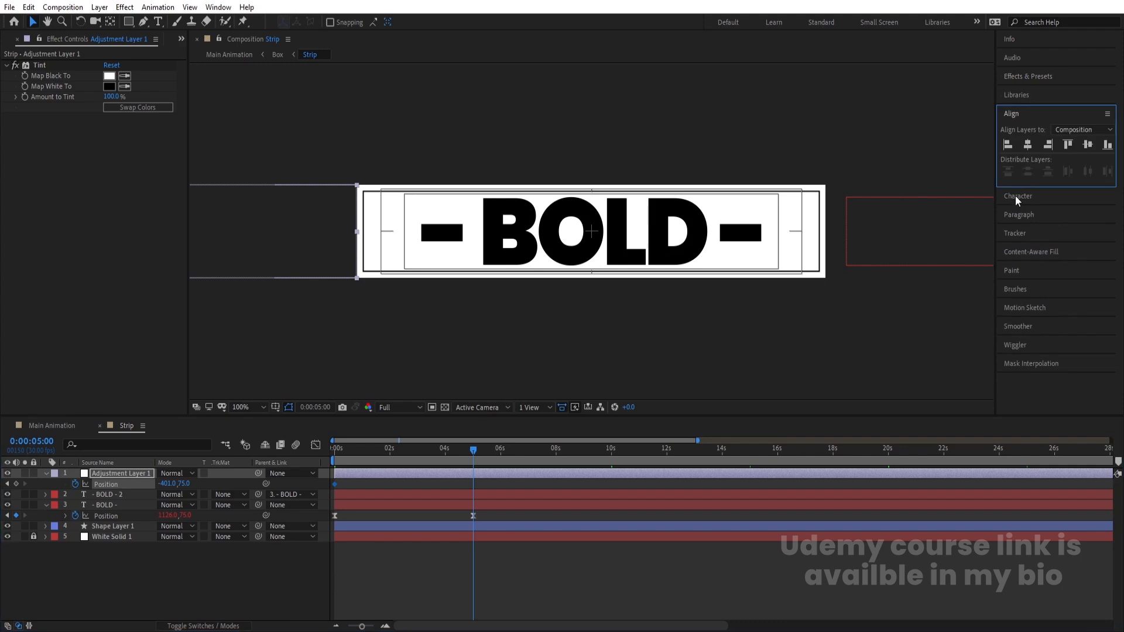
click(1027, 146)
Ease both adjustment layer Position keyframes and extend their speed graph handles inward to form a steep central peak
click(491, 486)
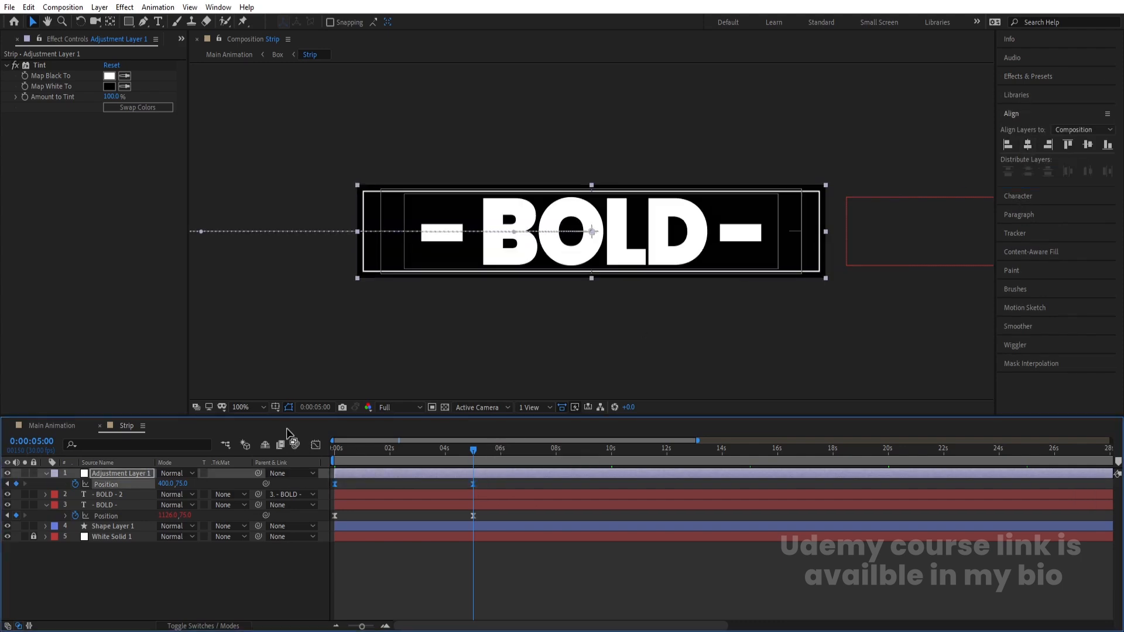
click(317, 445)
drag(565, 502, 273, 617)
drag(450, 588, 417, 590)
drag(357, 591, 386, 590)
click(316, 447)
Preview the Strip composition from 0:00:00:00 to check the color inversion sweeping in with the text
key(Home)
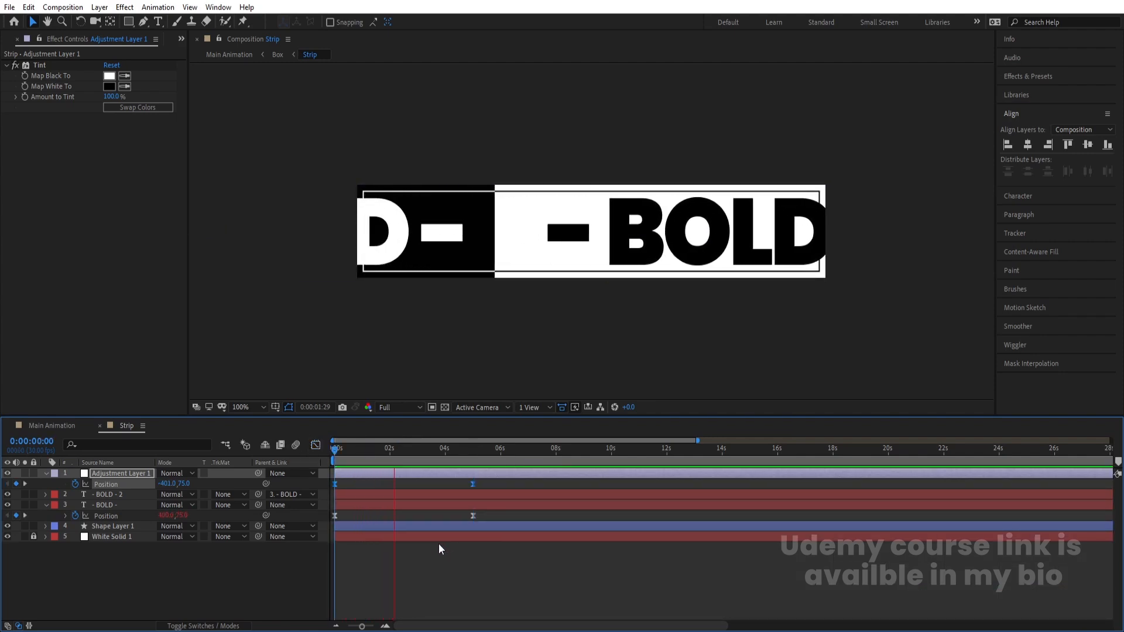
key(space)
click(497, 566)
At 0:00:10:00, add an adjustment layer Position keyframe at X 1200, just past the strip's right edge
key(j)
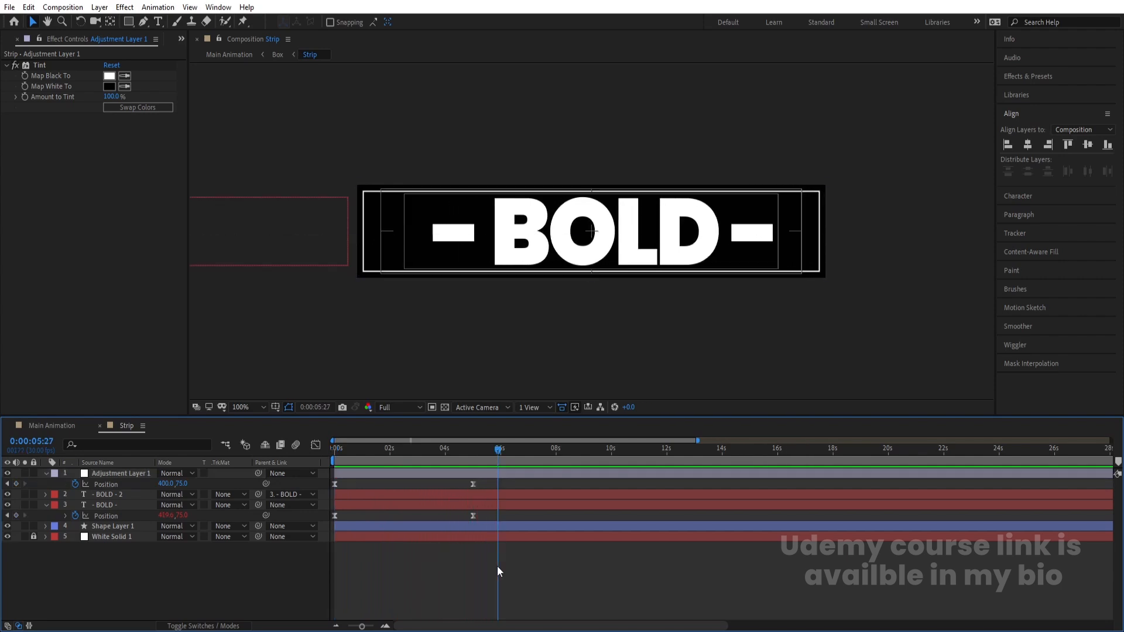
click(511, 476)
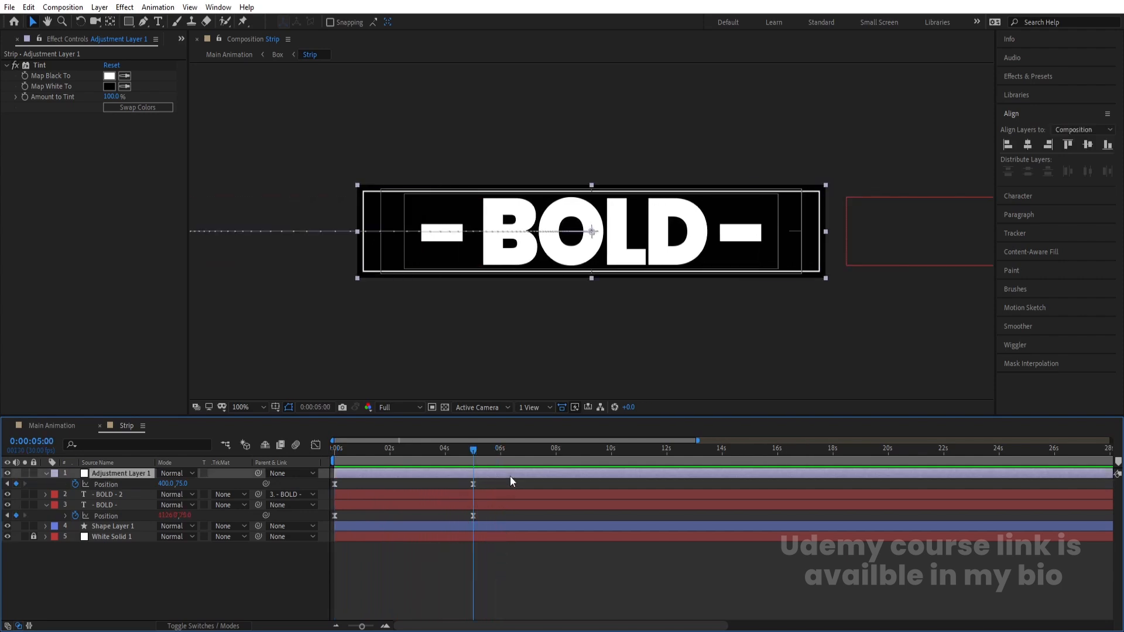
click(611, 452)
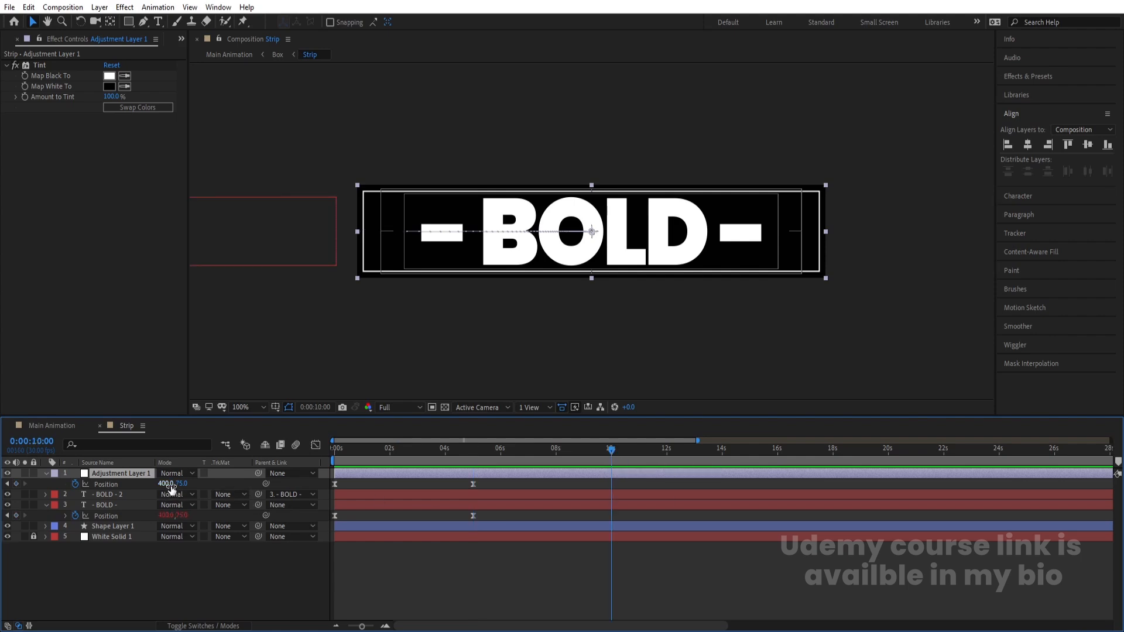
drag(168, 484, 615, 456)
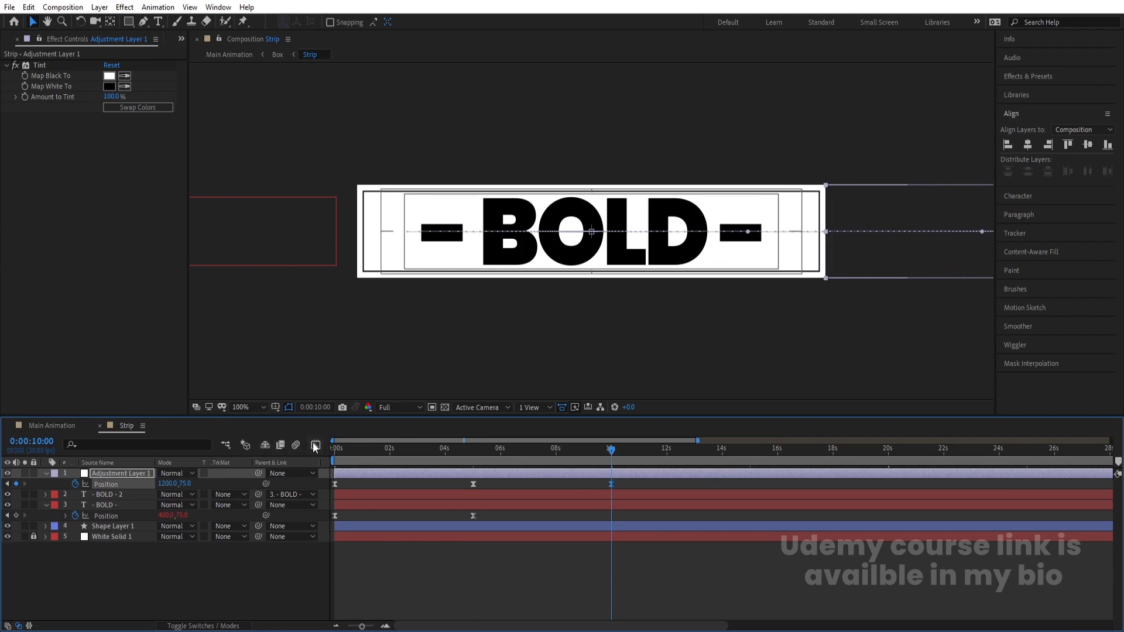
Extend the handles between the adjustment layer's second and third Position keyframes inward to form a matching steep speed peak
click(316, 446)
drag(496, 591, 524, 592)
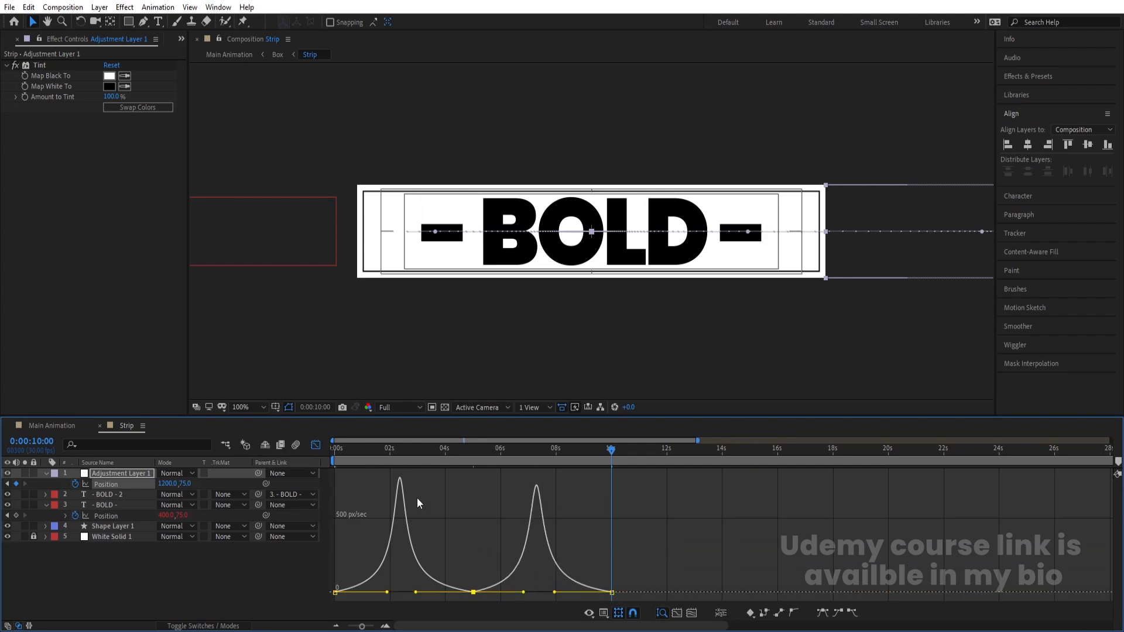
drag(553, 591, 551, 591)
Preview the Strip composition and leave the graph view to check both inversion sweeps
key(space)
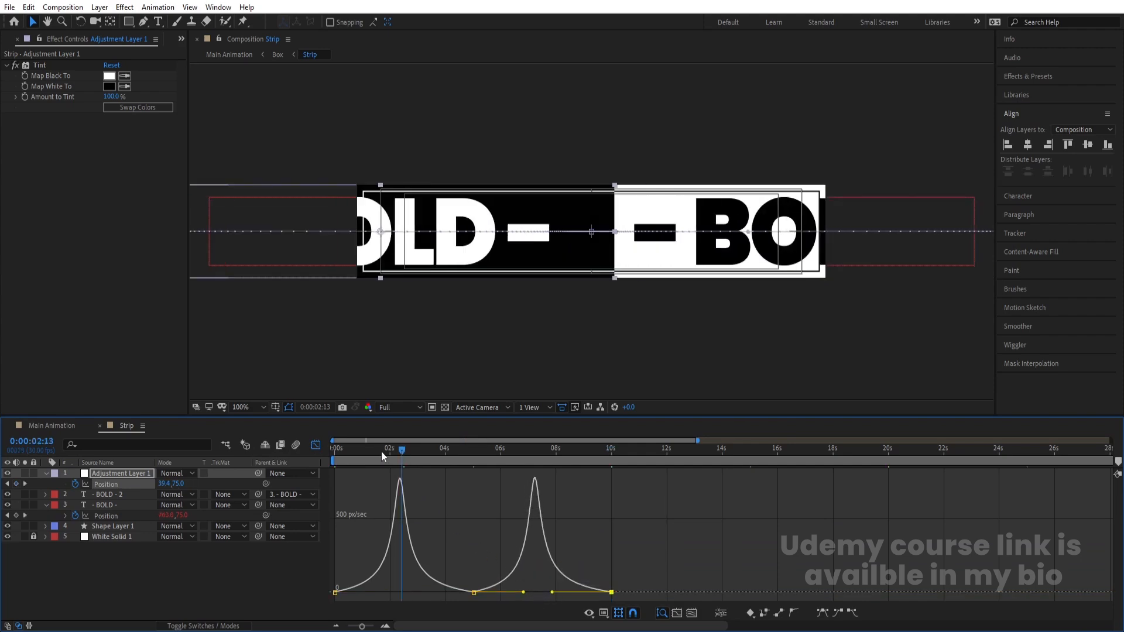
click(315, 445)
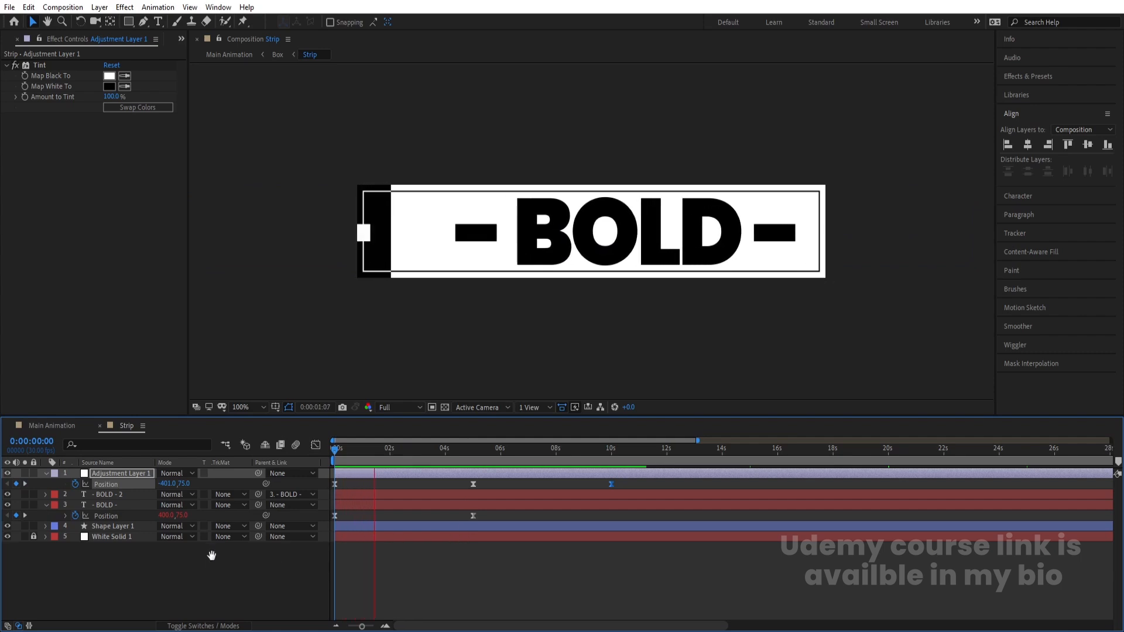
key(space)
click(217, 555)
Add a loopOut() expression to the adjustment layer's Position and preview the repeating motion
alt+click(74, 484)
text(loop)
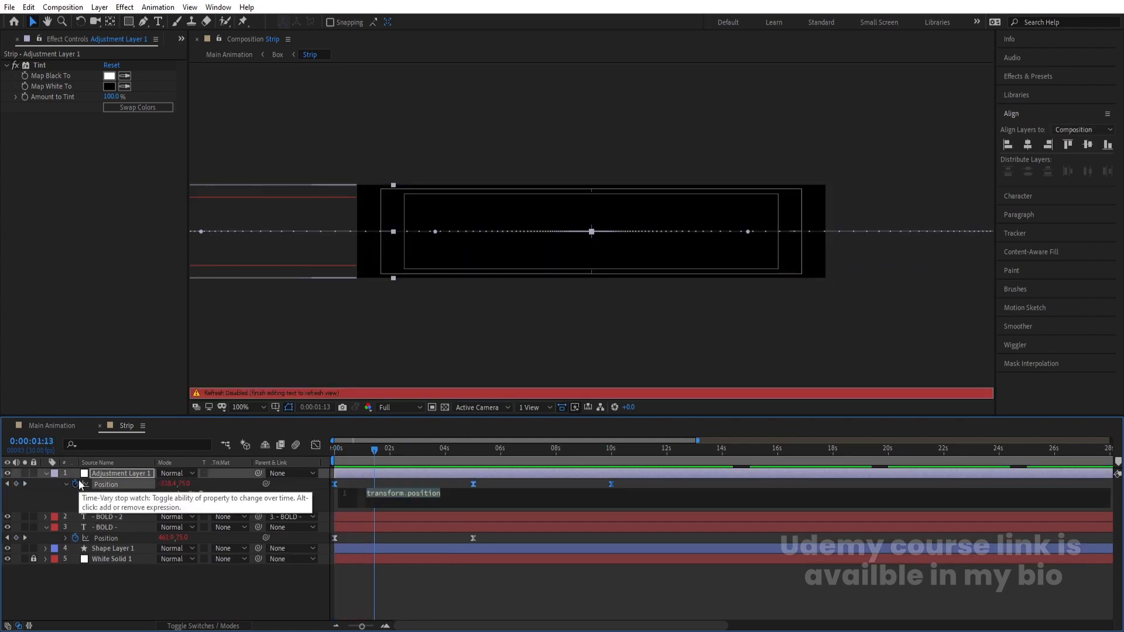
key(Down)
key(Down)
key(Return)
click(262, 566)
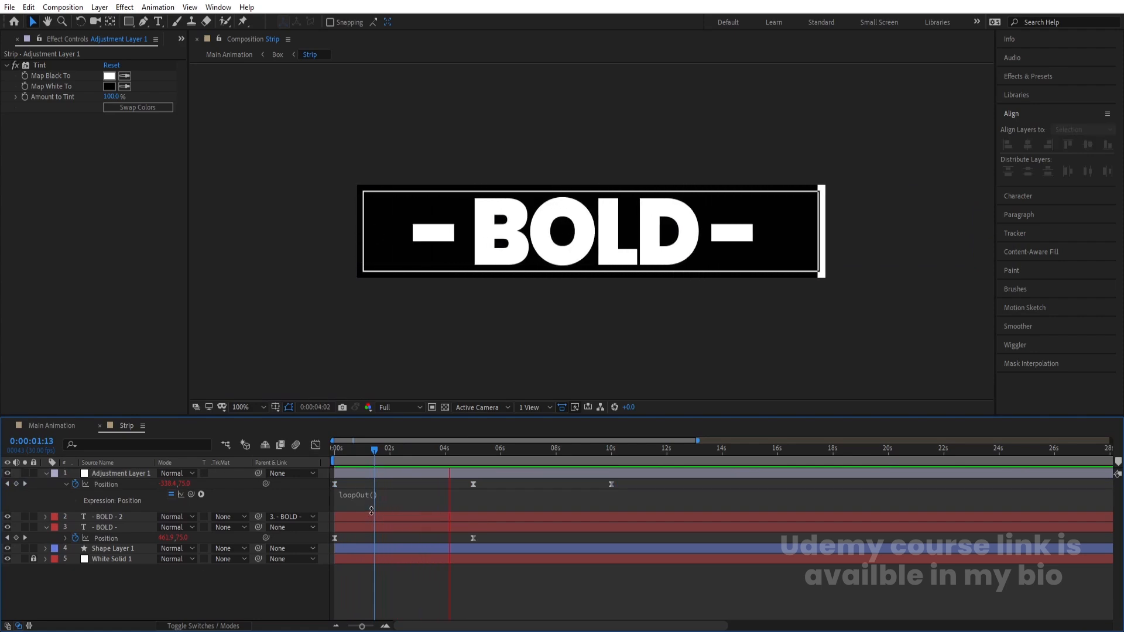
In Main Animation, extend the work area end to 0:00:10:00 and preview from the start
click(52, 425)
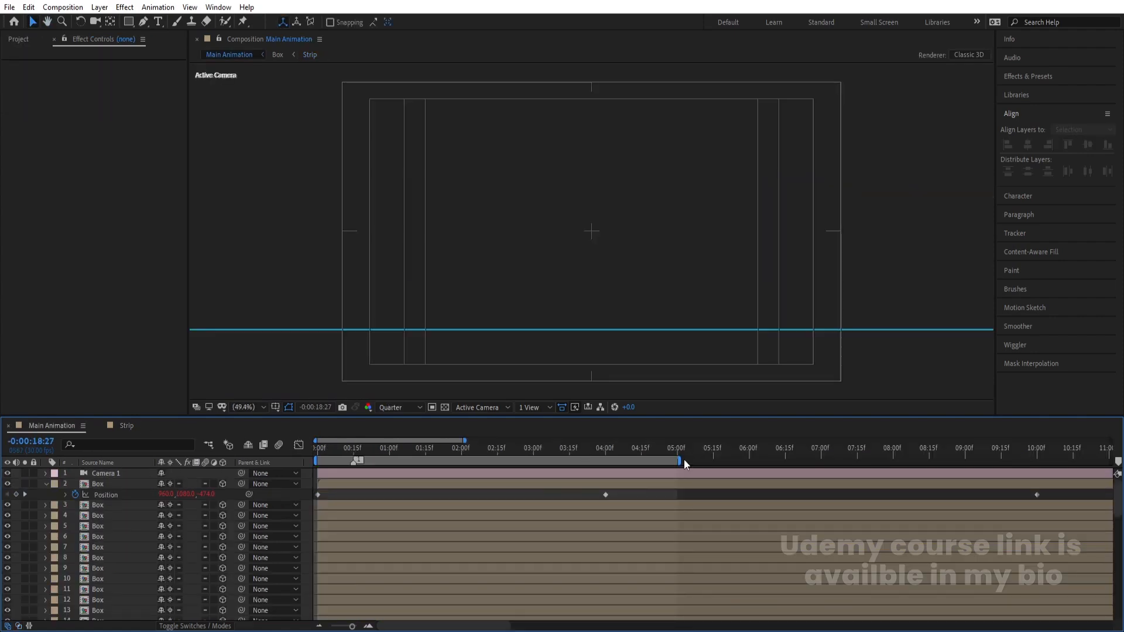
key(minus)
key(minus)
click(616, 455)
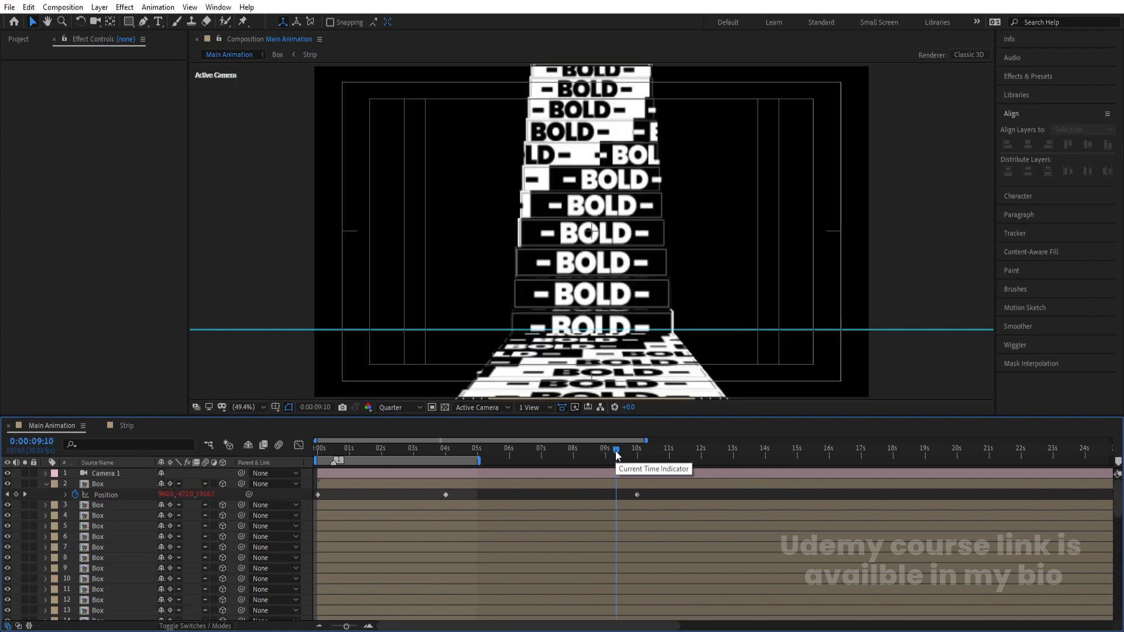
key(k)
drag(448, 451, 286, 455)
key(space)
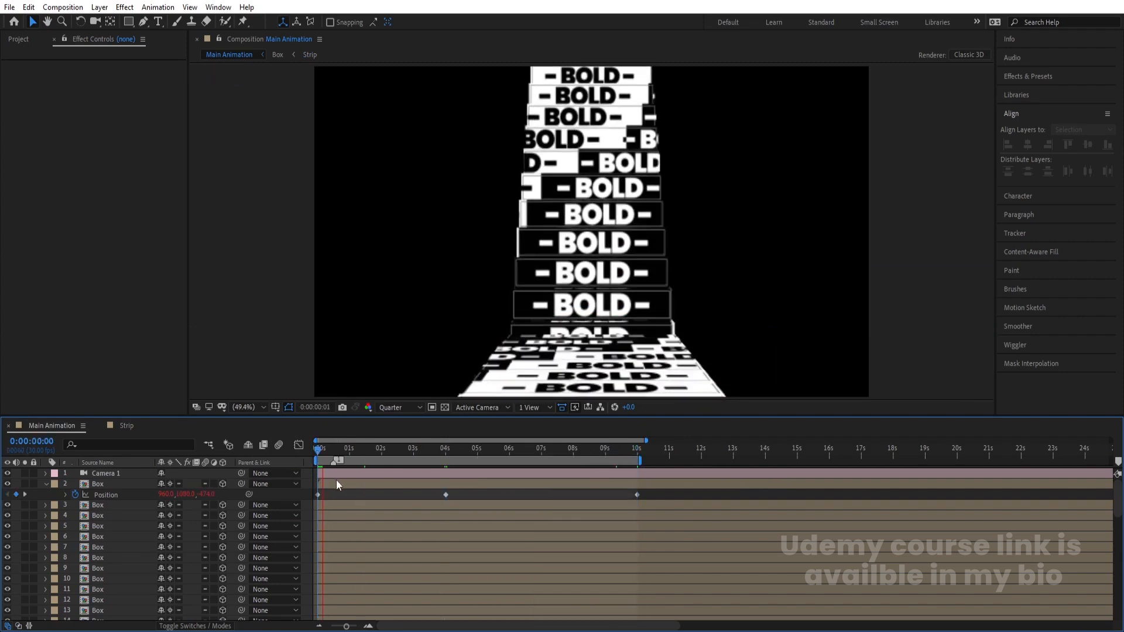
Set the Main Animation work area end to 0:00:05:00 and preview across the loop point
click(477, 451)
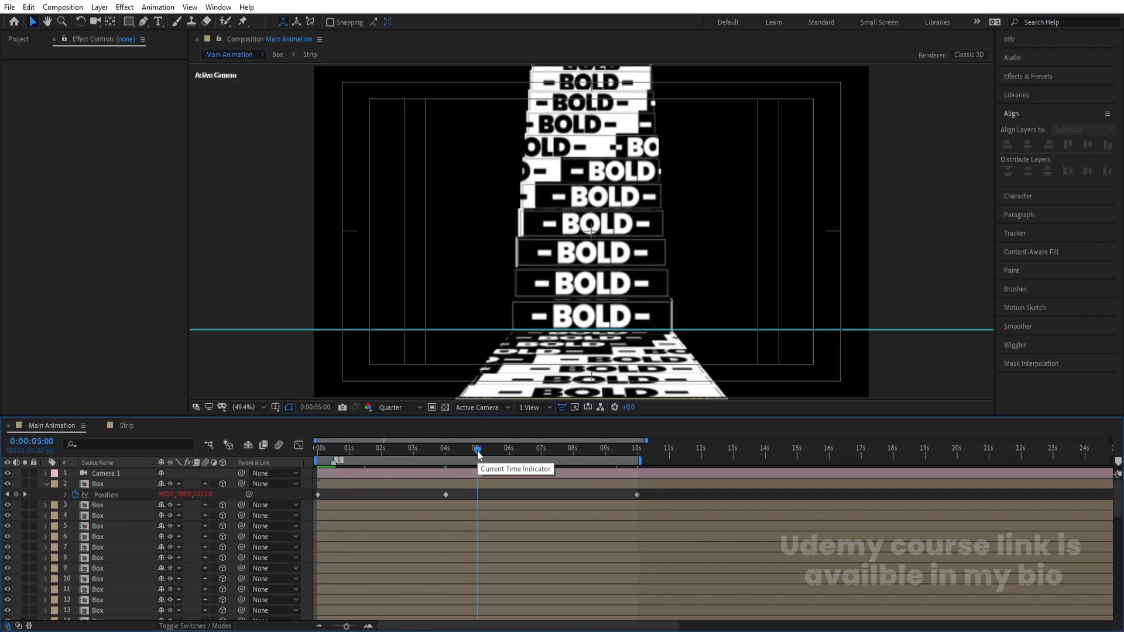
key(n)
drag(476, 451, 462, 450)
key(space)
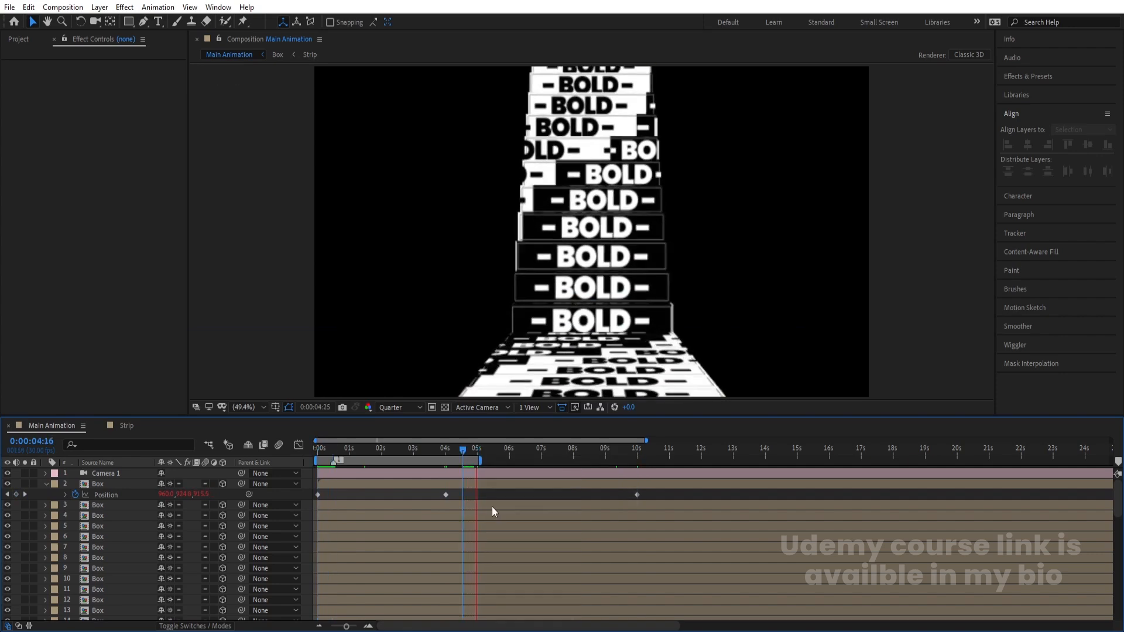
key(space)
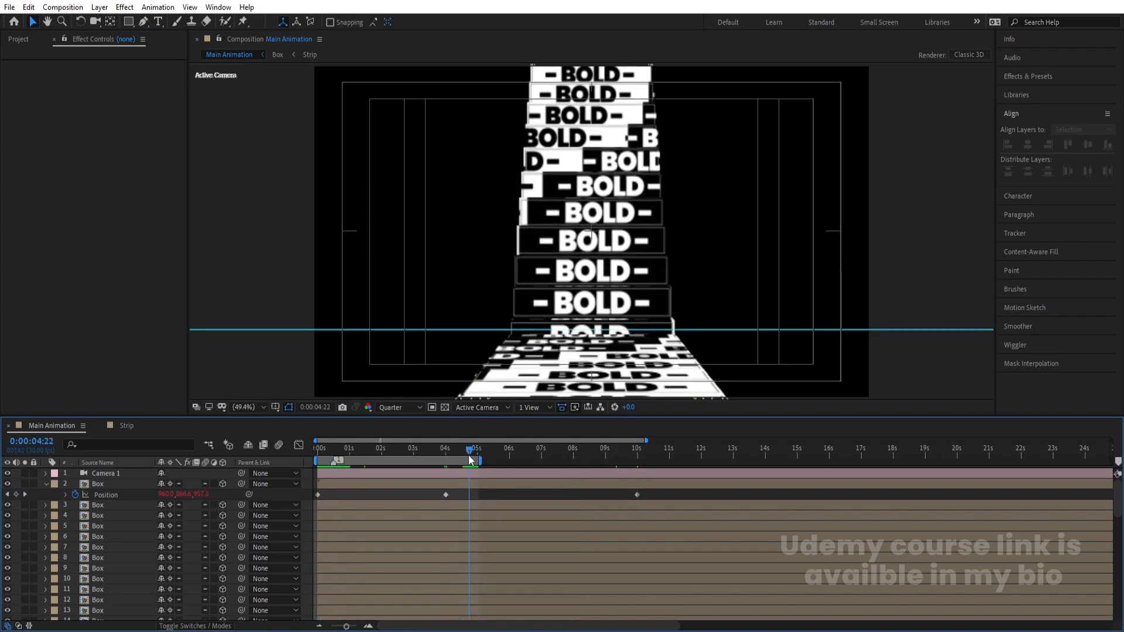
key(space)
key(space)
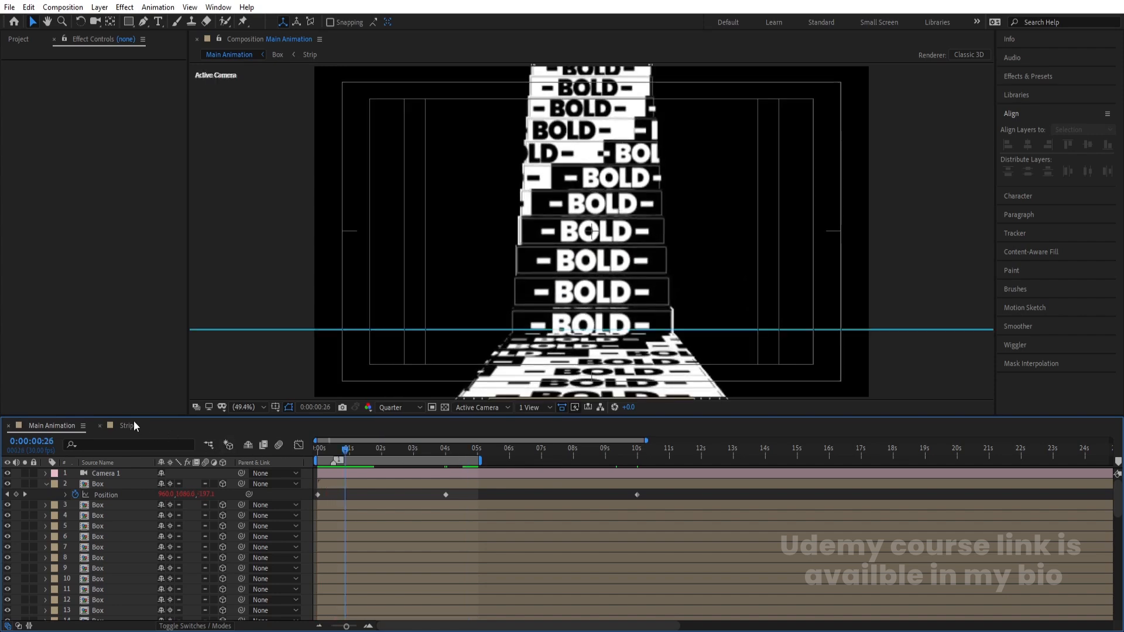
Scrub through the first five seconds of Strip, then preview Main Animation to compare the color inversion timing
click(126, 426)
drag(474, 450, 337, 460)
click(52, 426)
key(space)
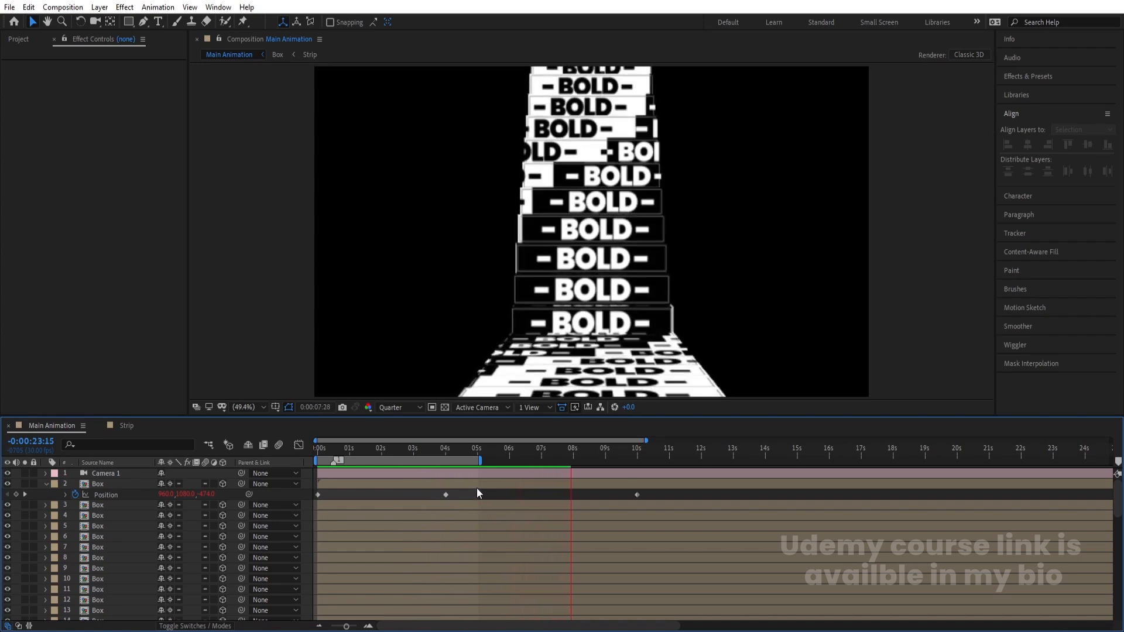
key(space)
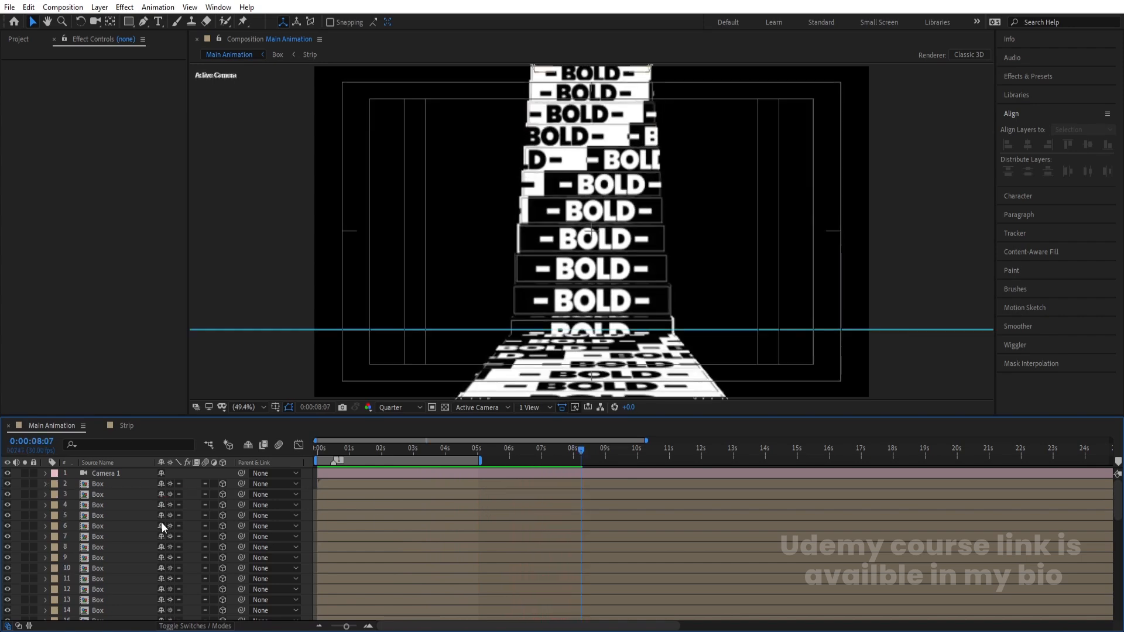
Add a full-size white solid named "-" and place it below all Box layers as the background
scroll(162, 530, down, 10)
key(ctrl+y)
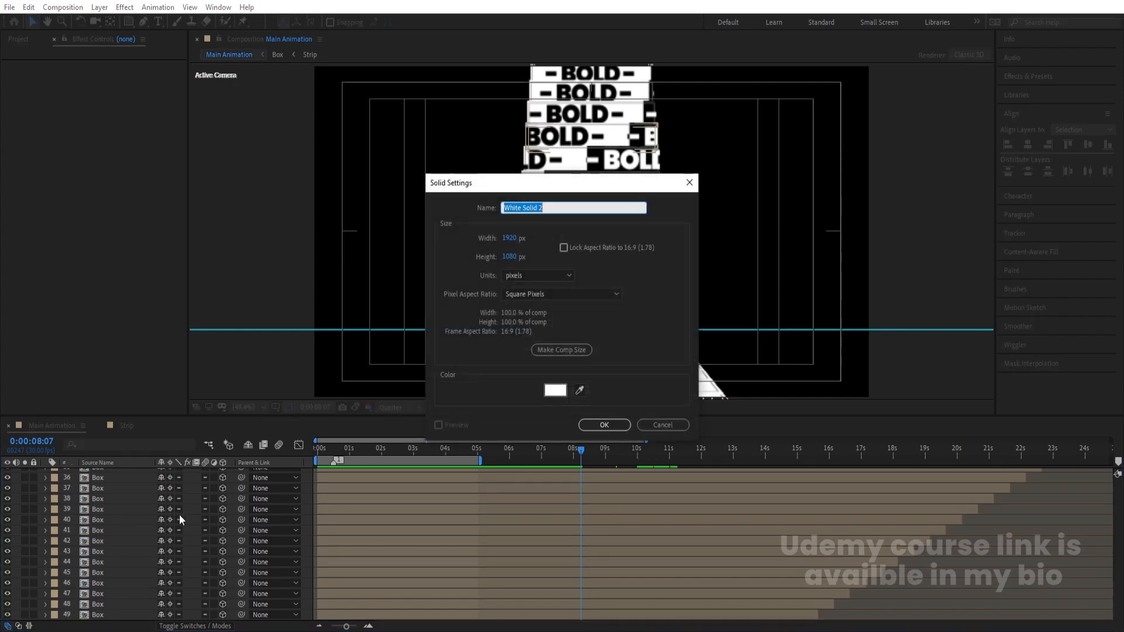
key(Num_Lock)
text(-)
key(Return)
drag(113, 474, 146, 620)
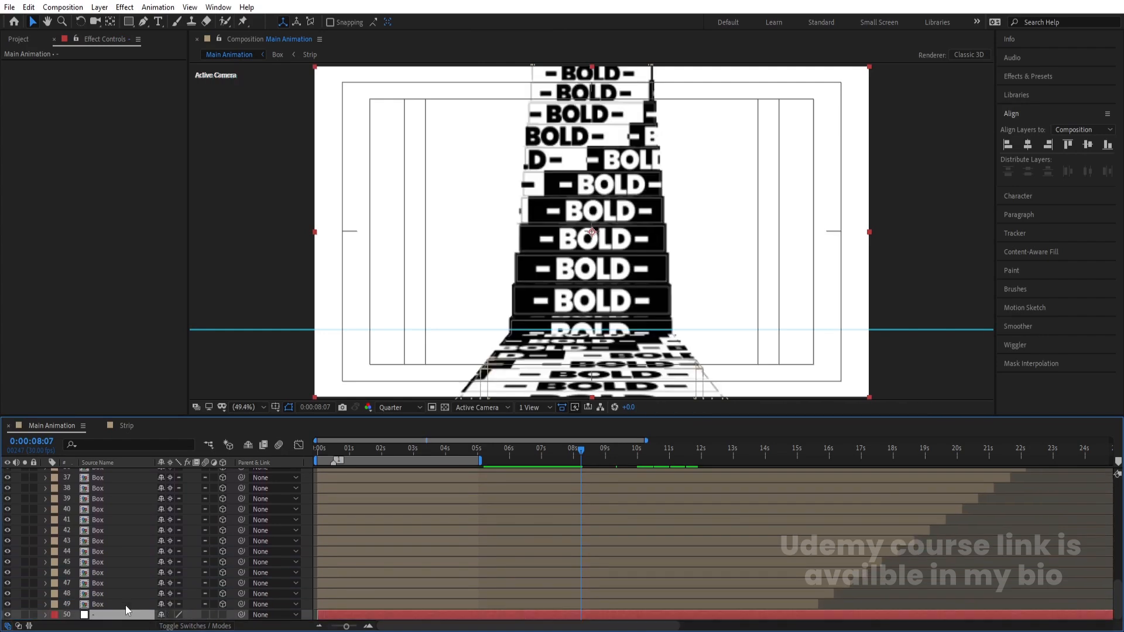
Pre-compose the camera and all Box layers into a composition named "1", leaving the background solid out
scroll(123, 601, up, 12)
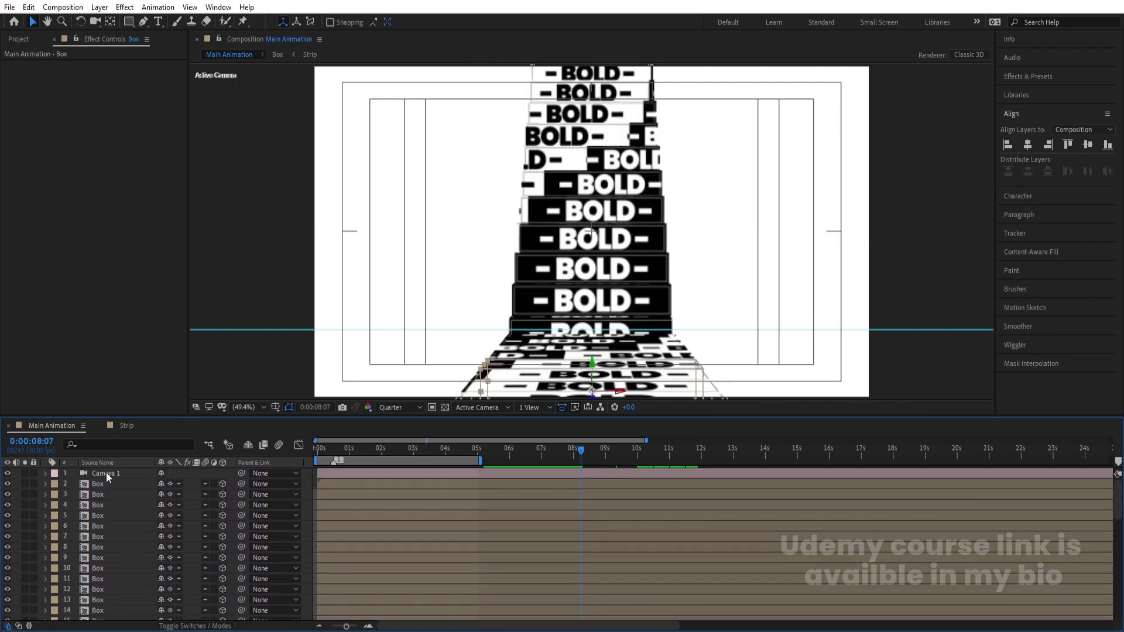
key(ctrl+a)
key(ctrl+shift+c)
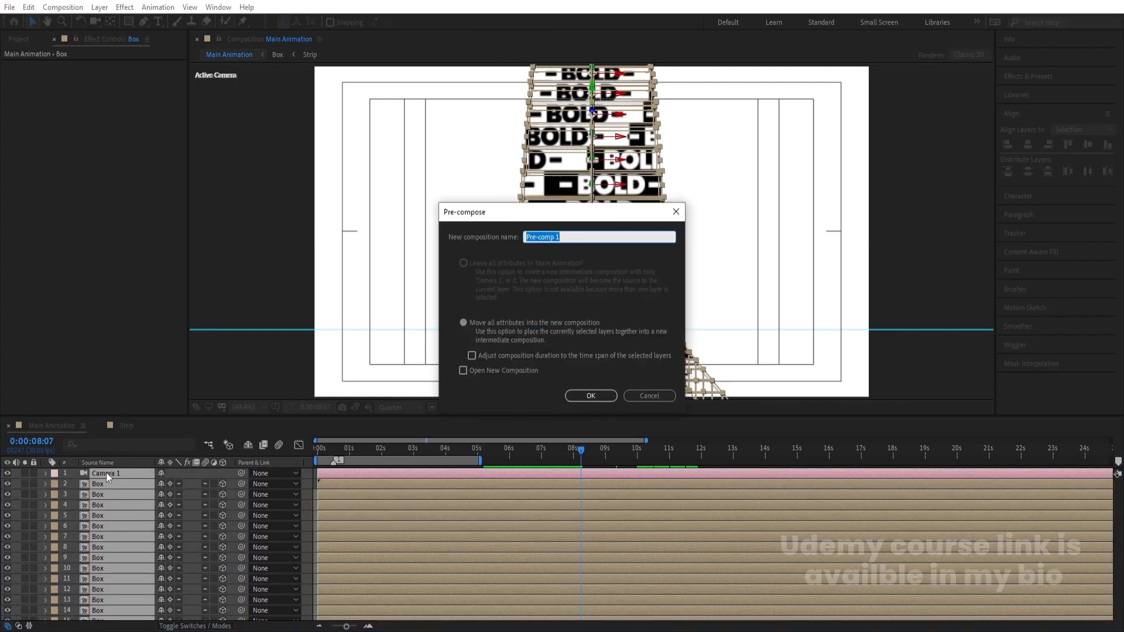
text(1)
key(Return)
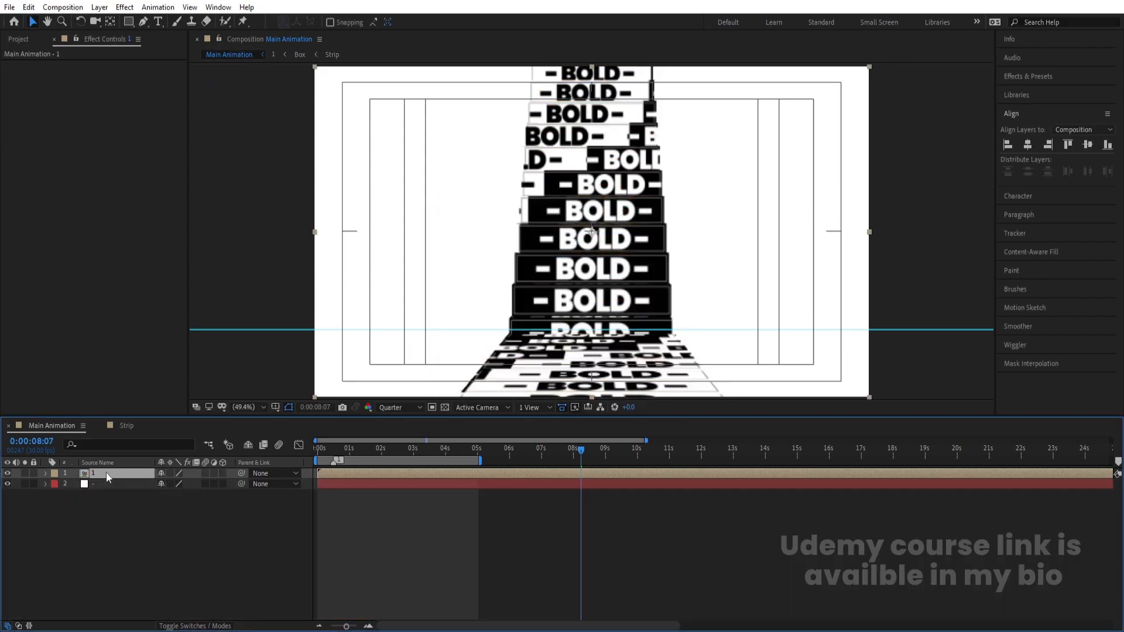
Enable collapse transformations and the 3D switch on the "1" precomp layer
click(170, 474)
click(223, 473)
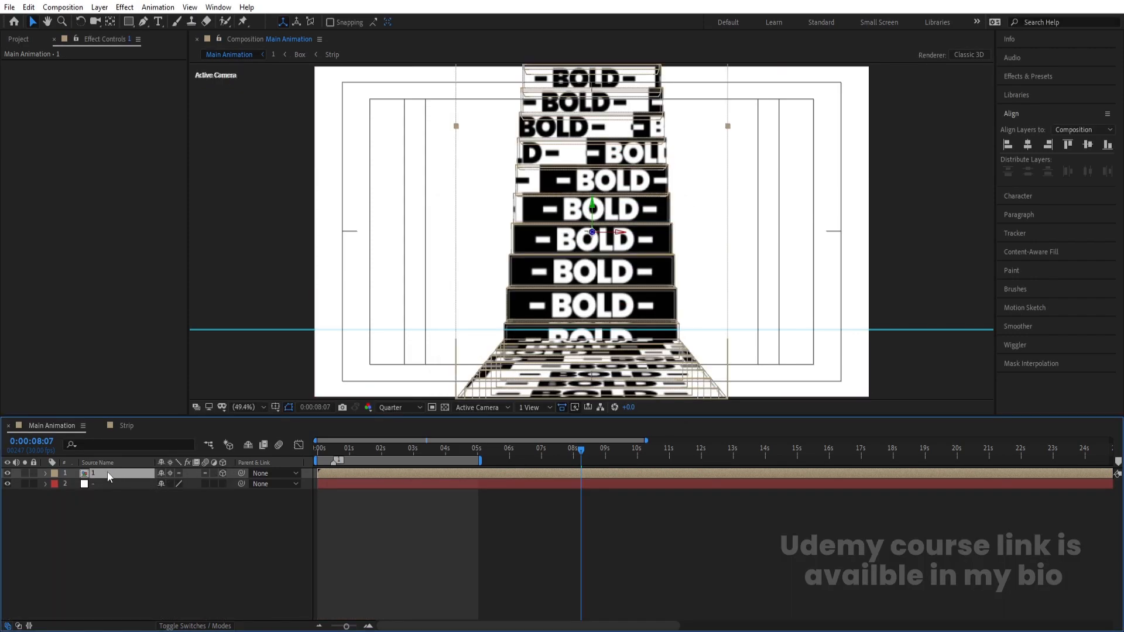
Duplicate the "1" precomp and move one copy along X to form a separate column left of the central one
key(ctrl+d)
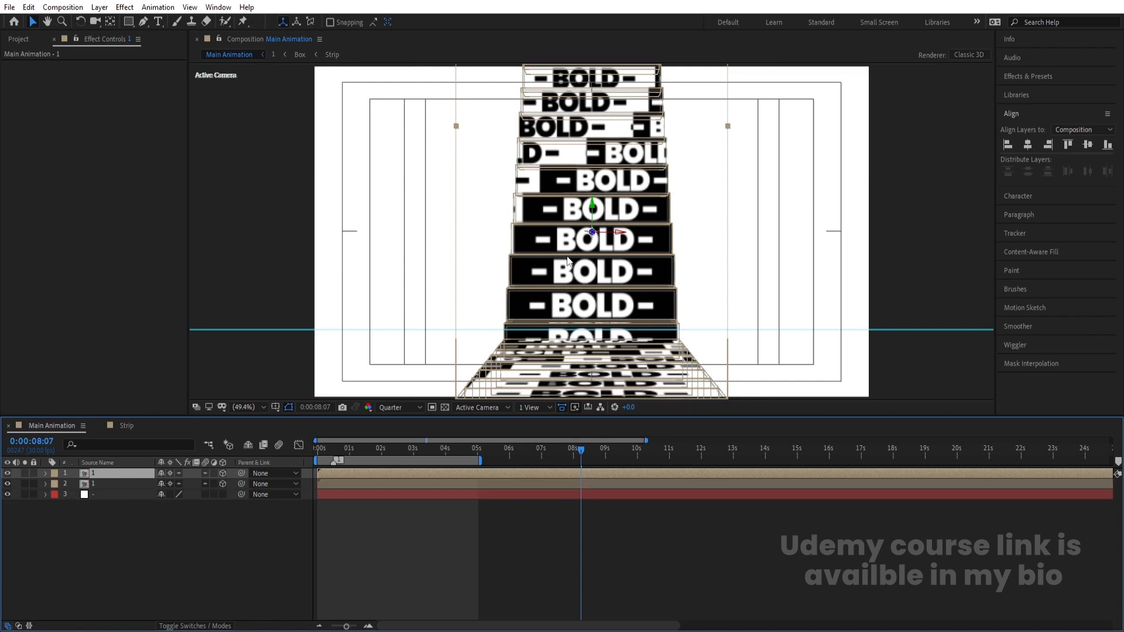
drag(620, 236, 380, 238)
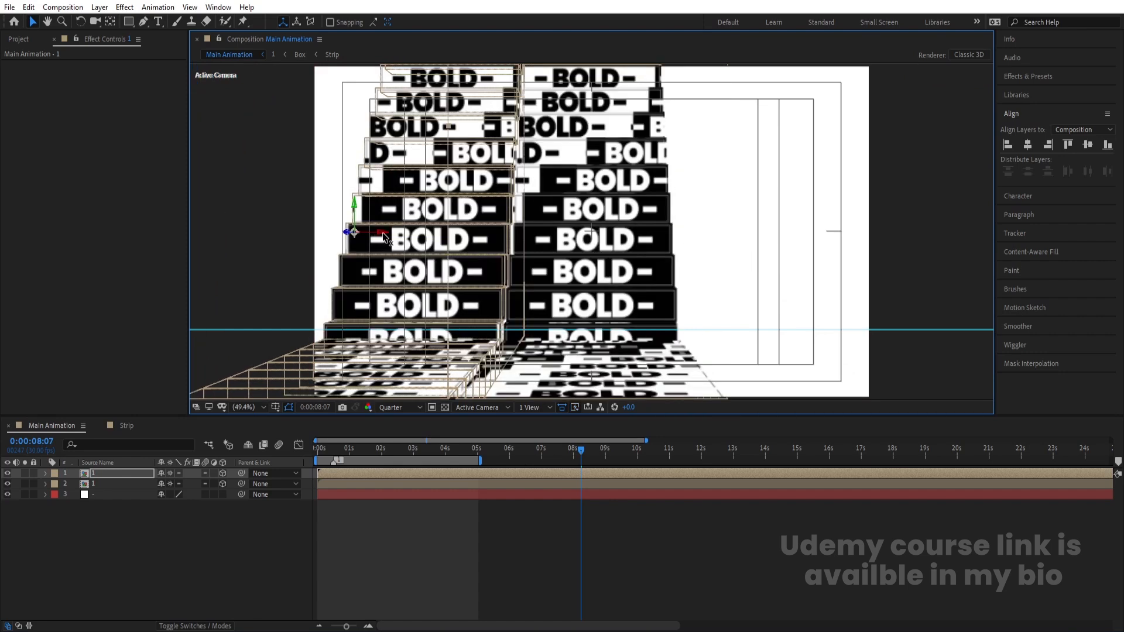
drag(102, 472, 115, 491)
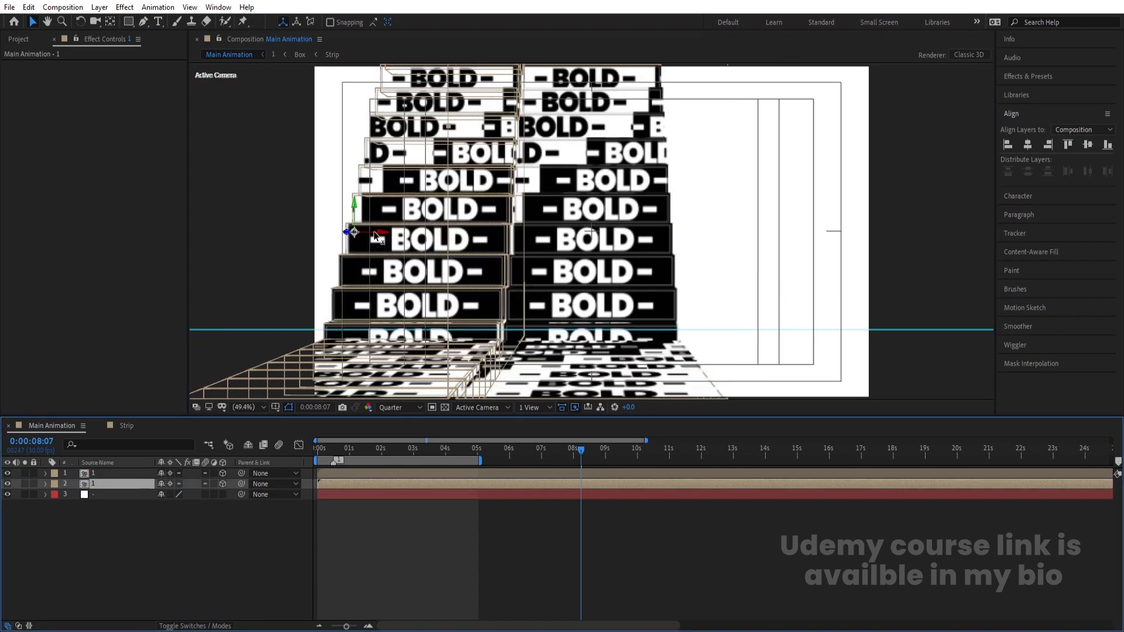
drag(377, 233, 350, 227)
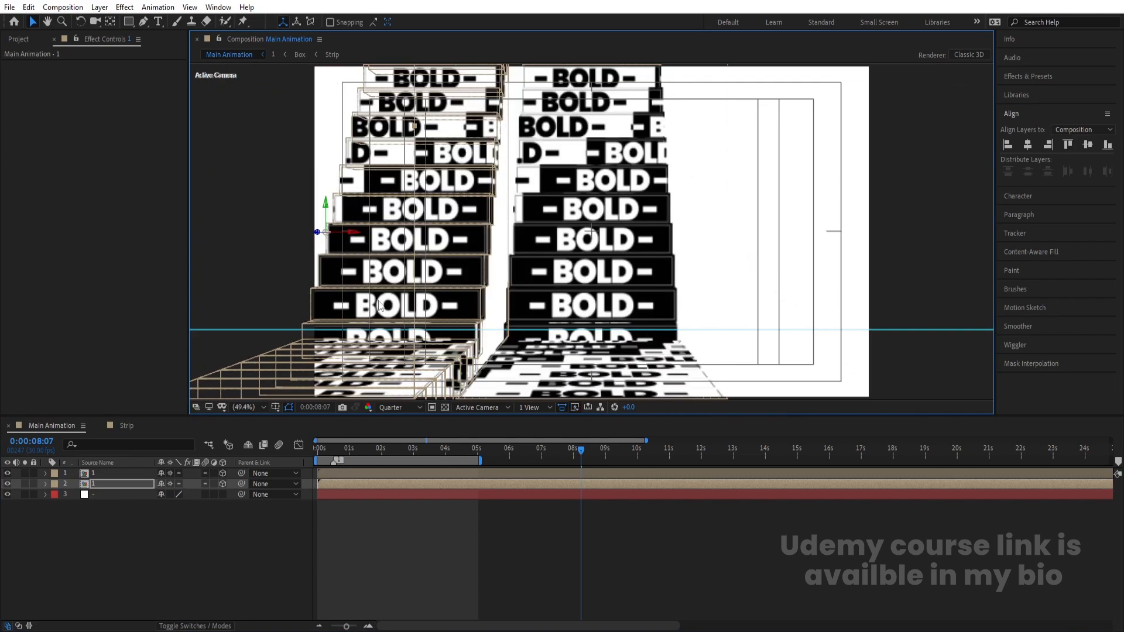
Preview Main Animation from 0:00:04:12 to check the two columns across the loop point
click(459, 449)
key(space)
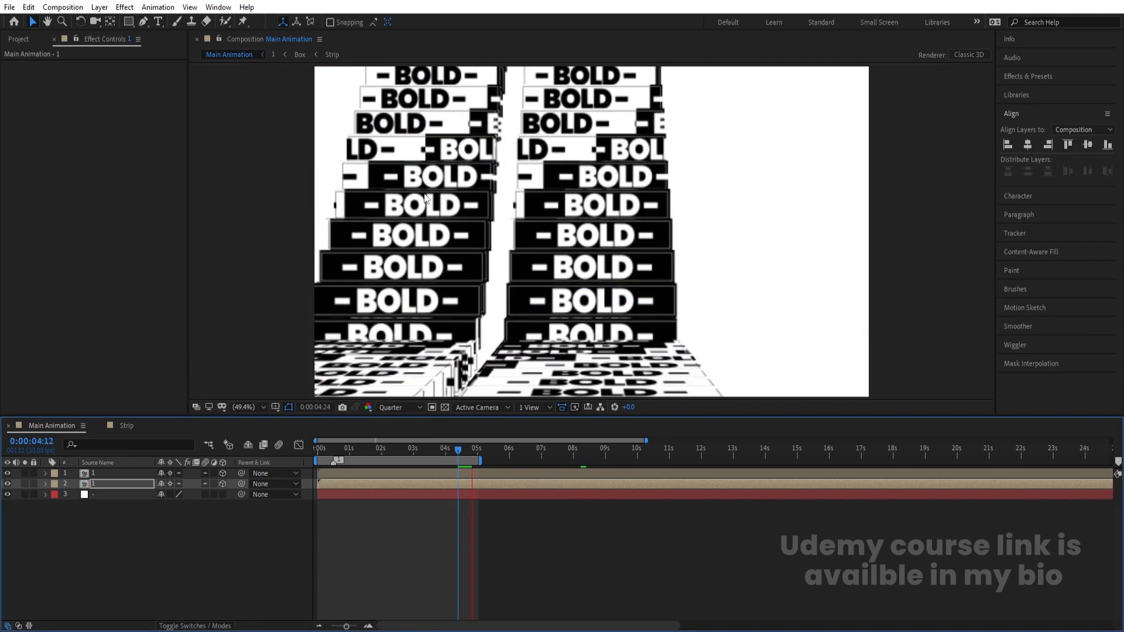
key(space)
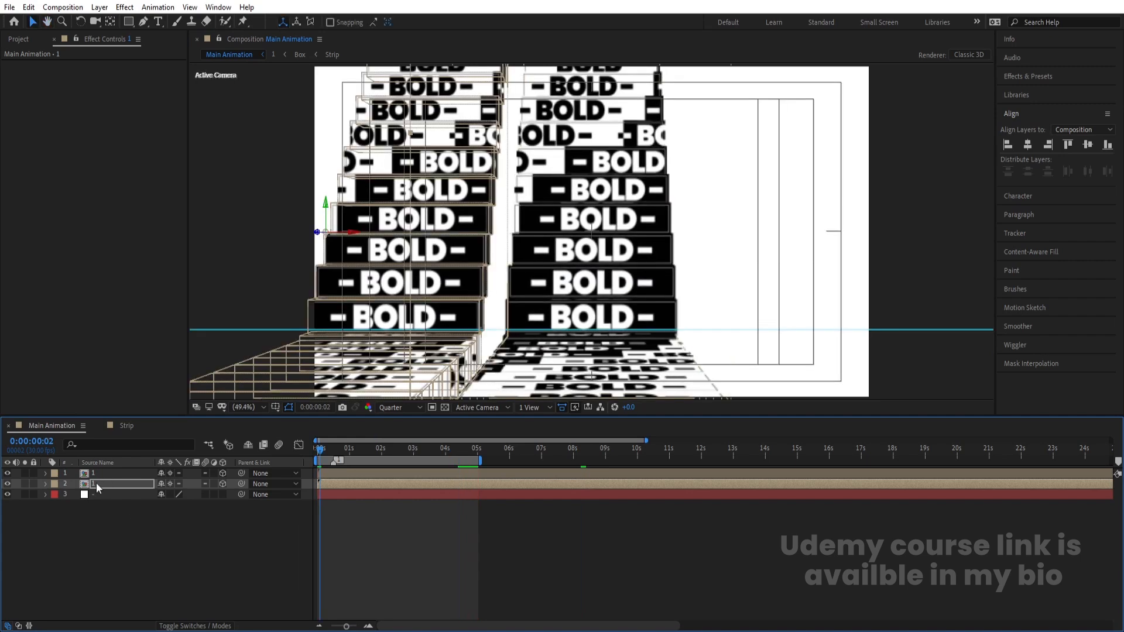
Duplicate the "1" precomp, move the copy along X to form a column right of the central one, and preview it
key(ctrl+d)
drag(353, 235, 890, 217)
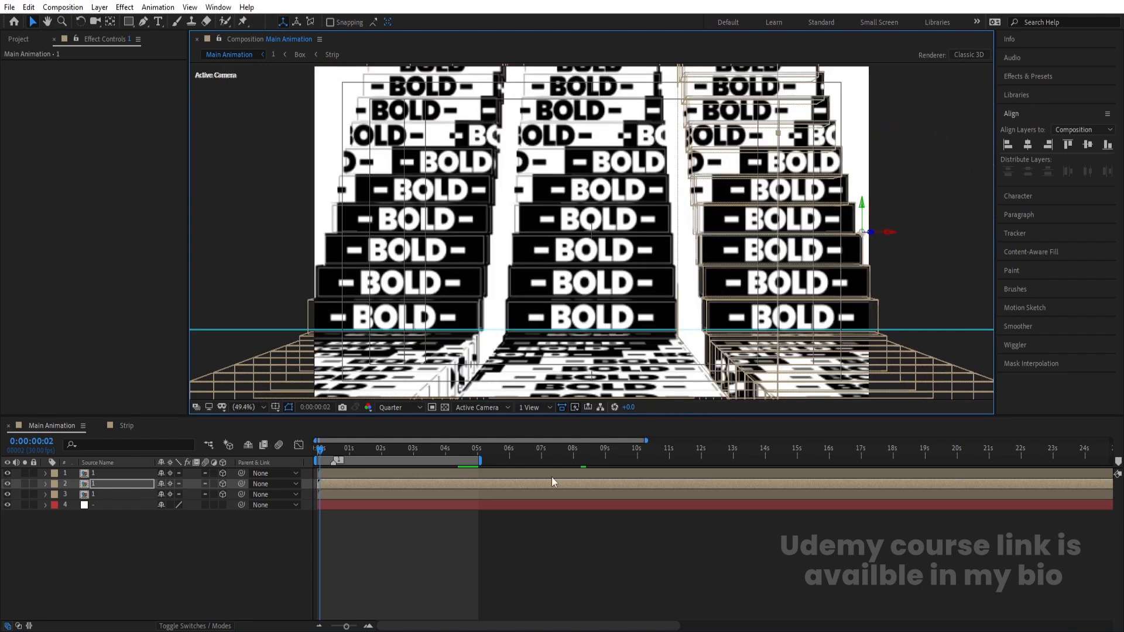
click(420, 527)
key(space)
key(space)
Trim the right column's layer to start at 0:00:01:00 and the left column's layer to start at 0:00:02:00
drag(333, 452, 293, 444)
key(equal)
key(equal)
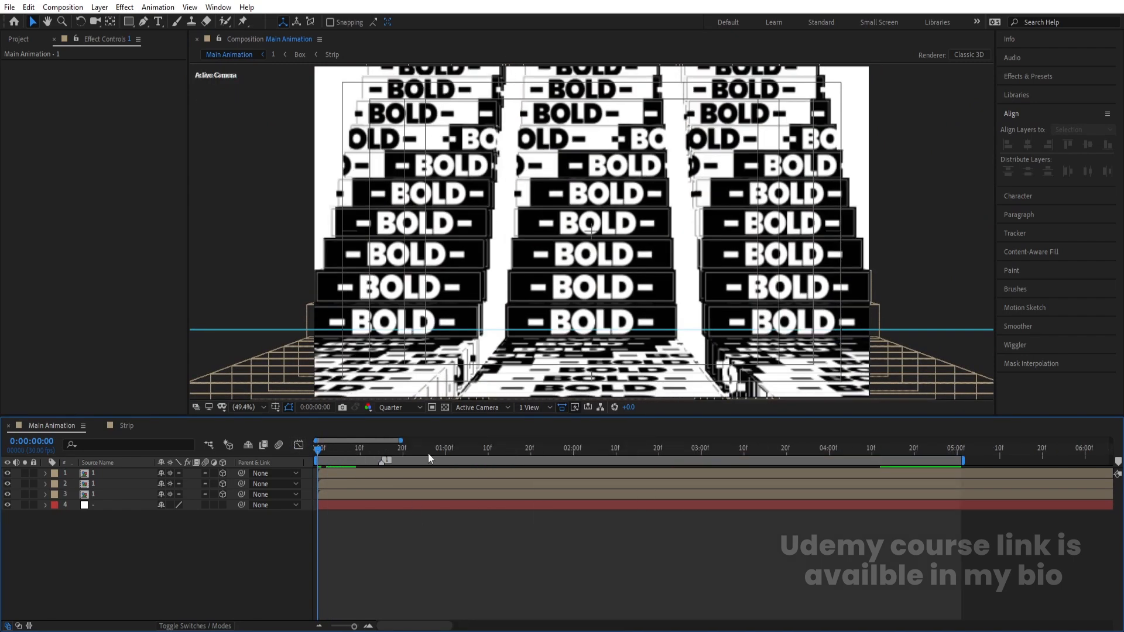
click(446, 451)
click(446, 484)
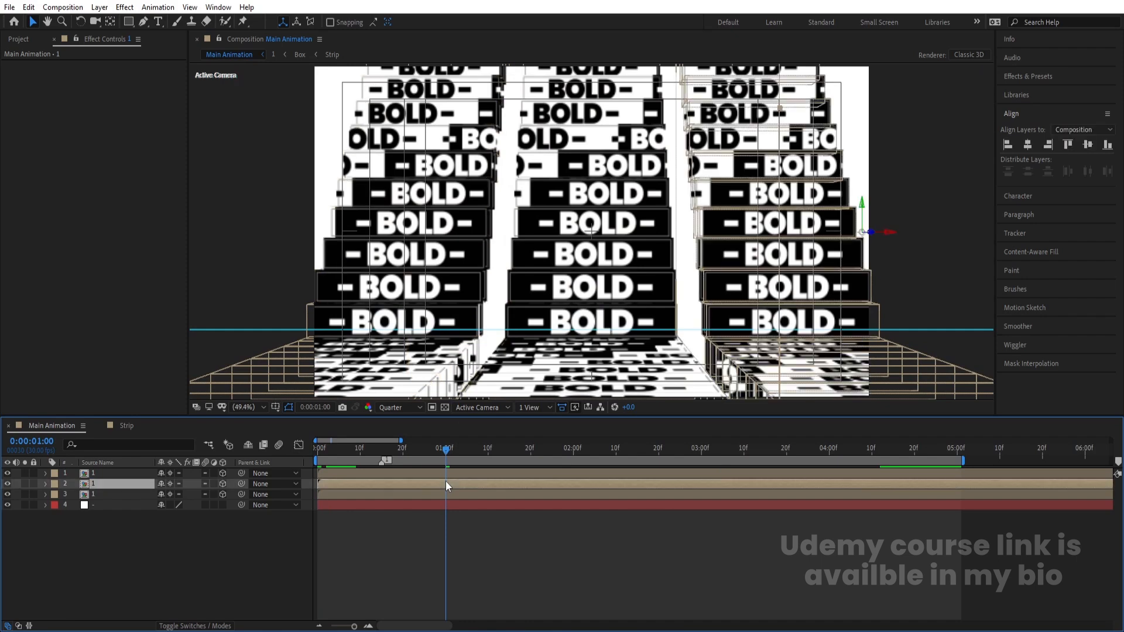
key(alt+bracketleft)
click(573, 450)
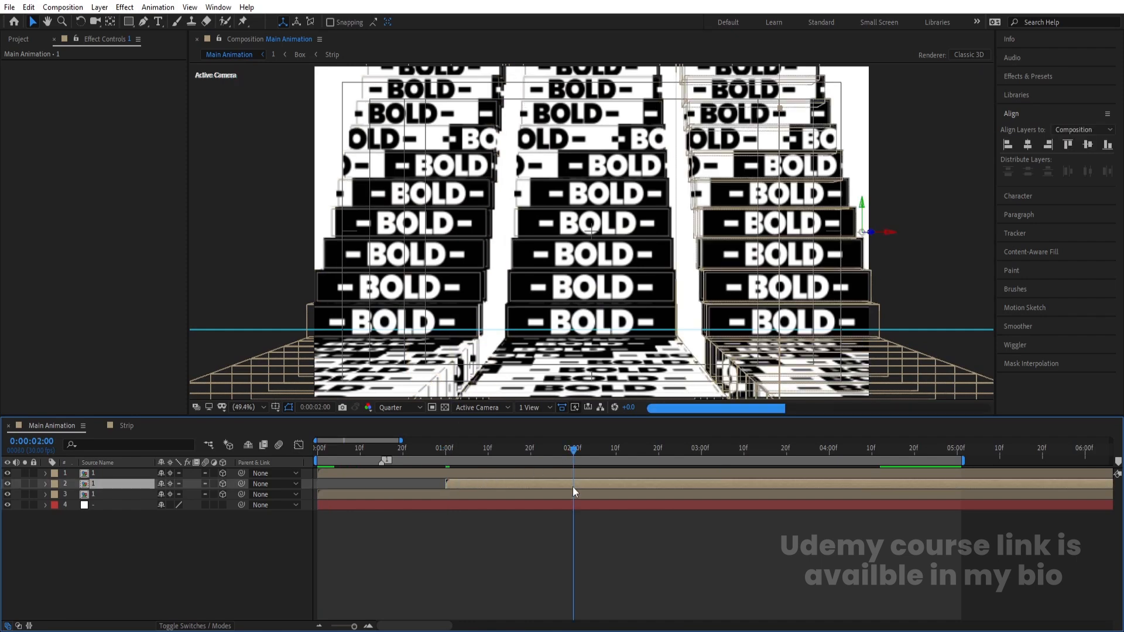
click(573, 494)
key(alt+bracketleft)
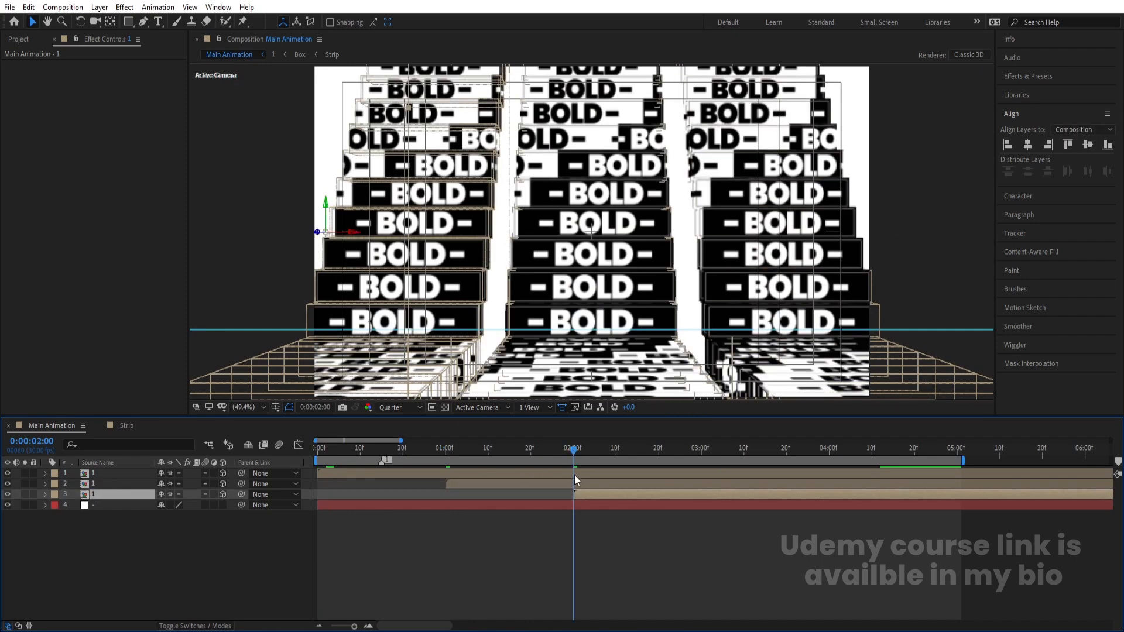
Try to trim all three "1" layers at 0:00:02:00 and shift them to time zero, and undo it
shift+click(574, 475)
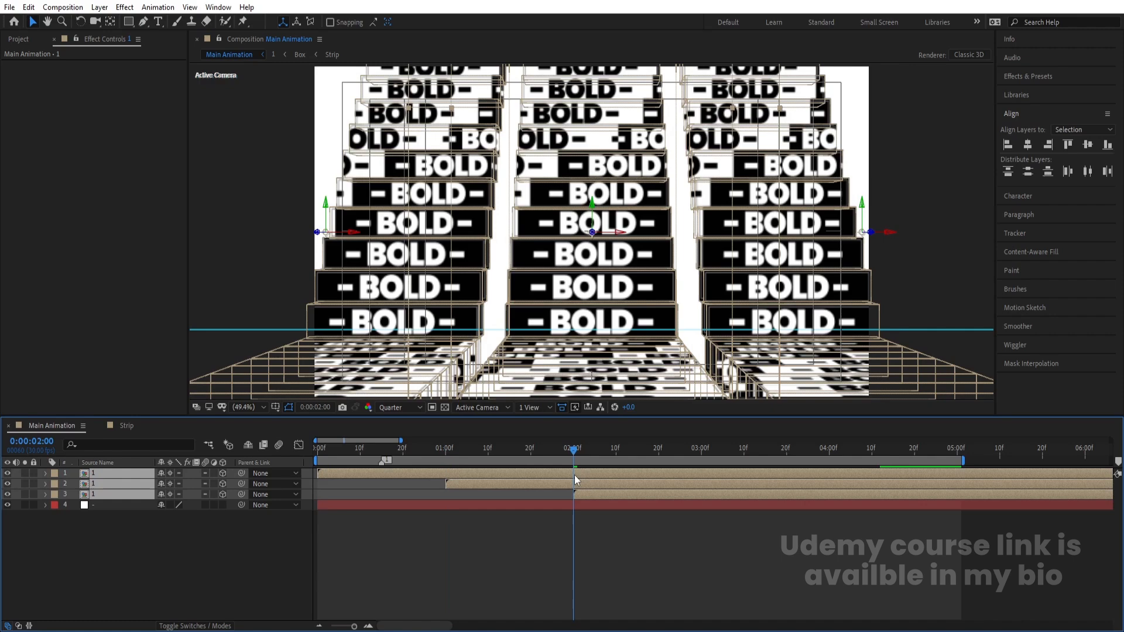
key(alt+bracketleft)
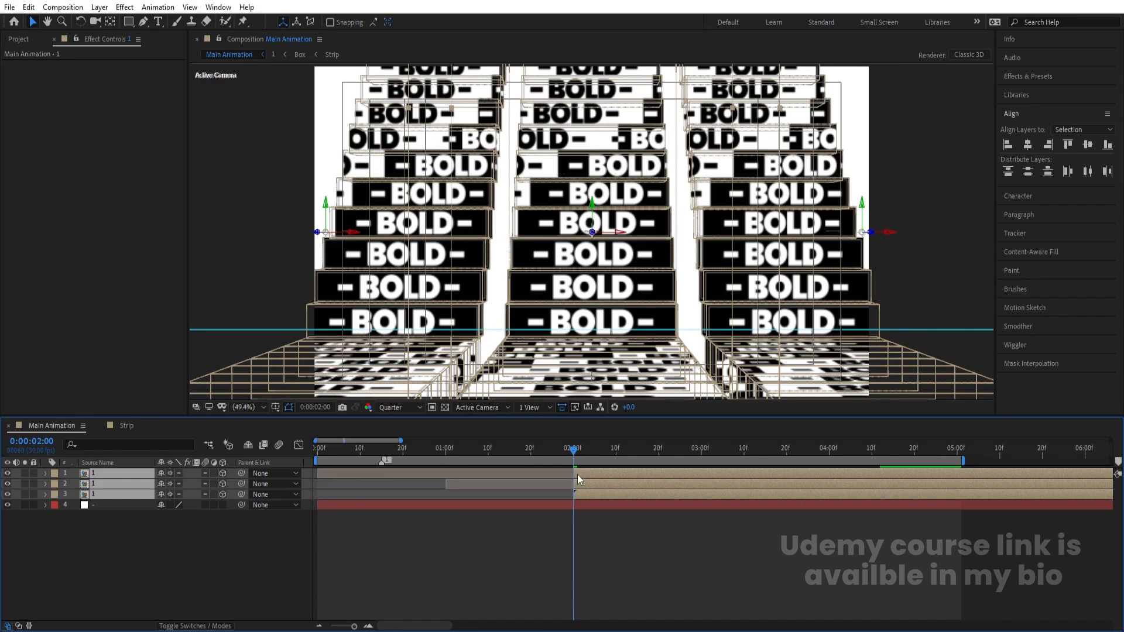
key(Home)
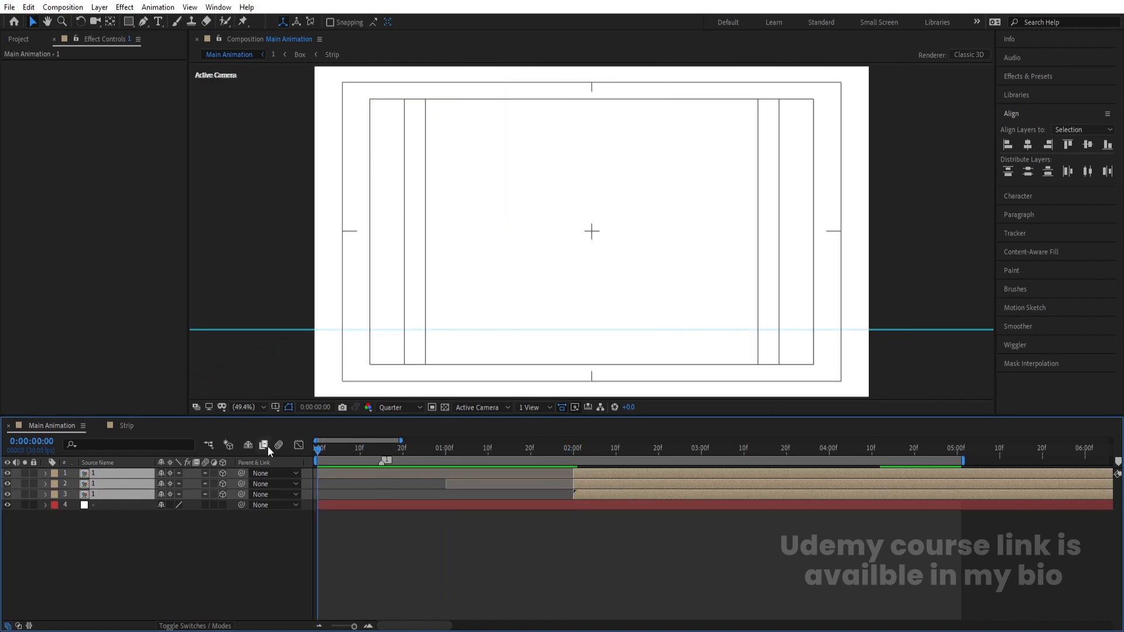
key(bracketleft)
key(space)
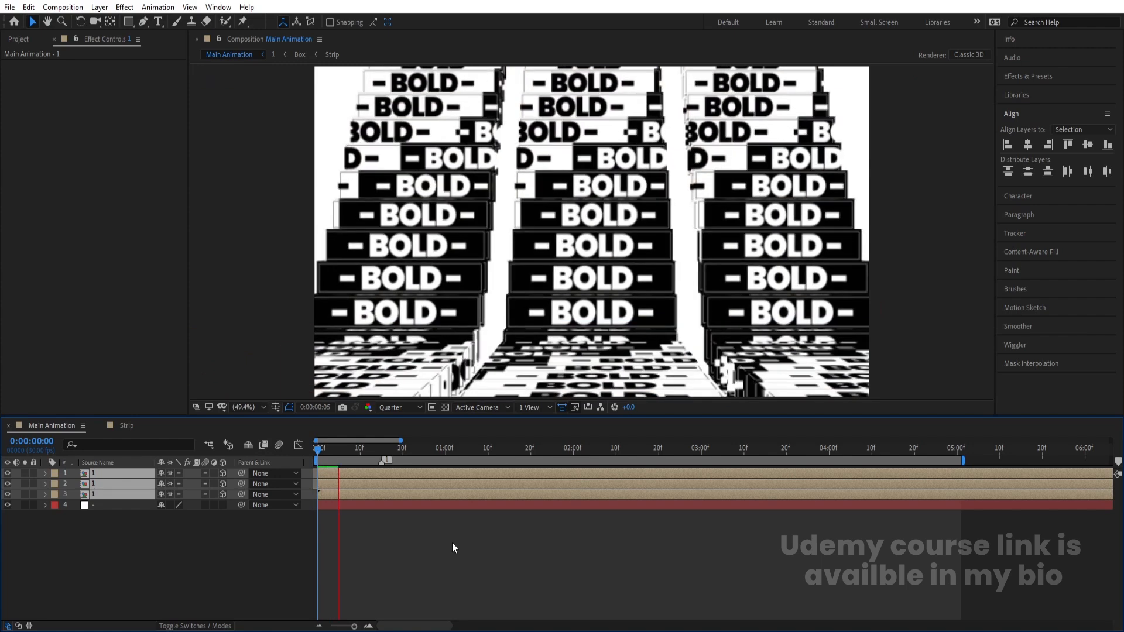
key(space)
click(452, 542)
key(ctrl+z)
key(space)
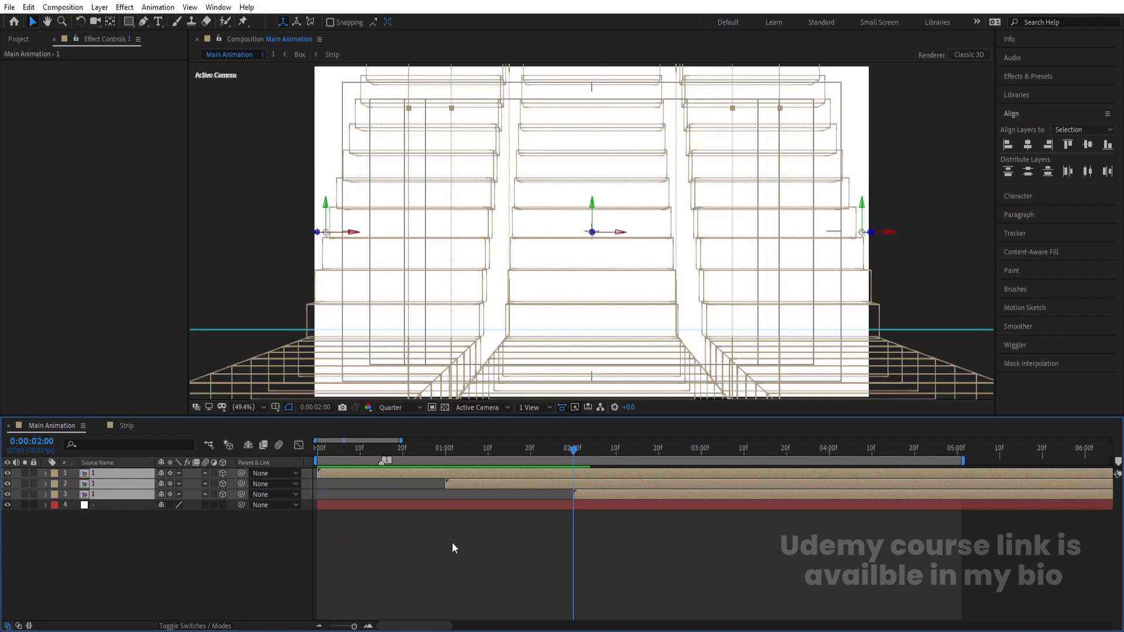
Shift the right column's layer to start at 0:00:00:10 and the left column's layer to start at 0:00:00:20
click(360, 445)
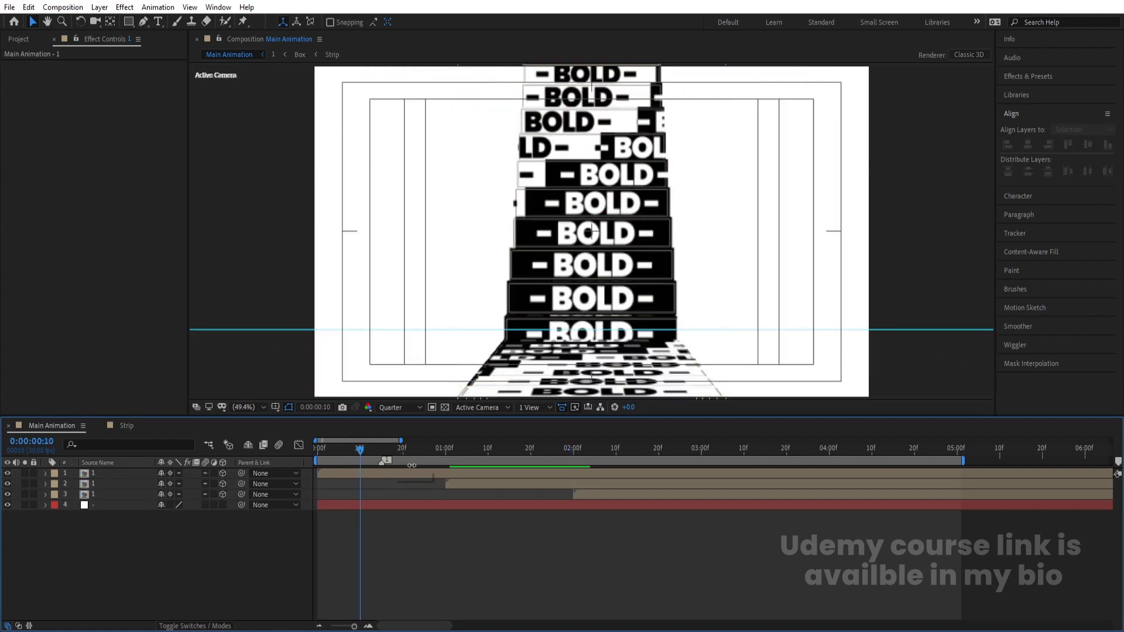
click(465, 482)
drag(465, 482, 379, 483)
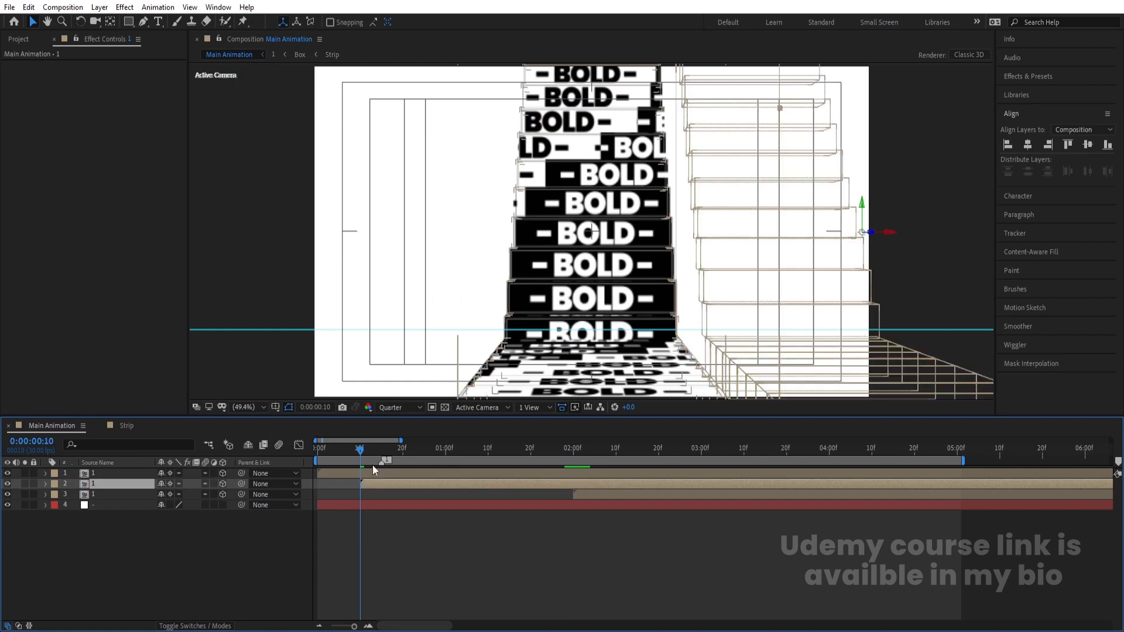
click(403, 448)
click(579, 493)
drag(578, 494, 408, 468)
Trim the start of all three "1" layers at 0:00:00:20 and shift them to begin at 0:00:00:00
shift+click(413, 473)
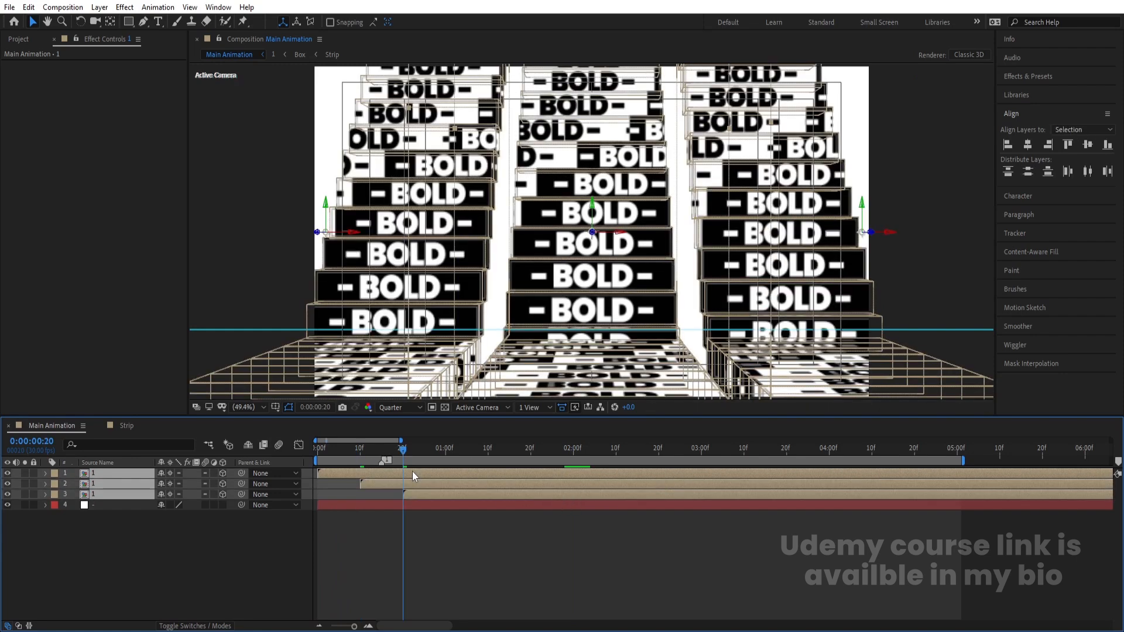
key(alt+bracketleft)
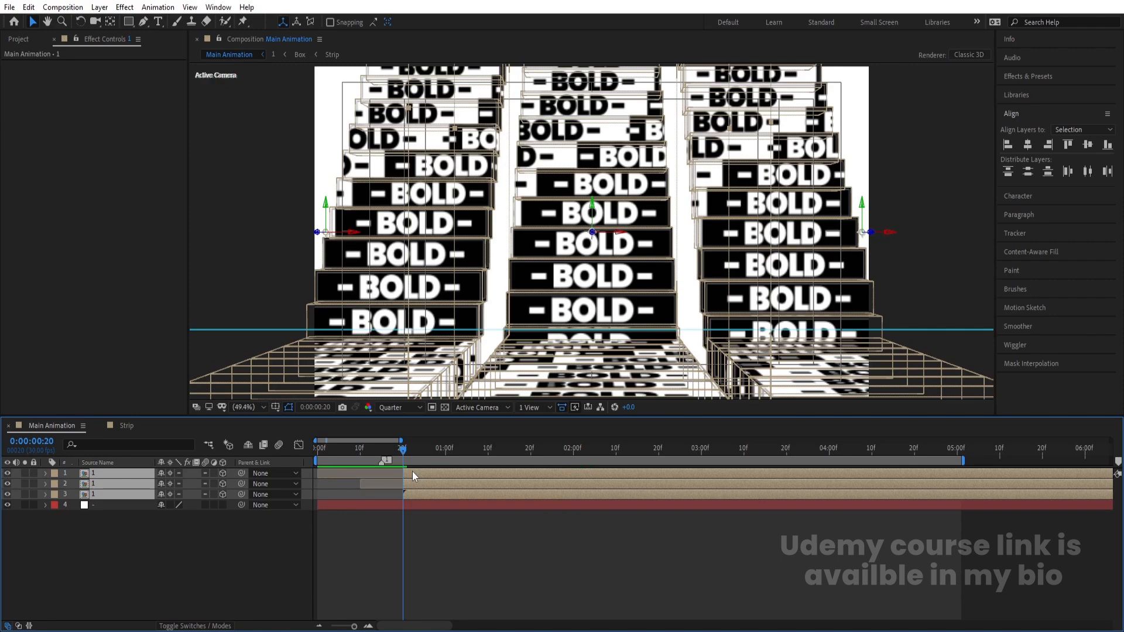
key(Home)
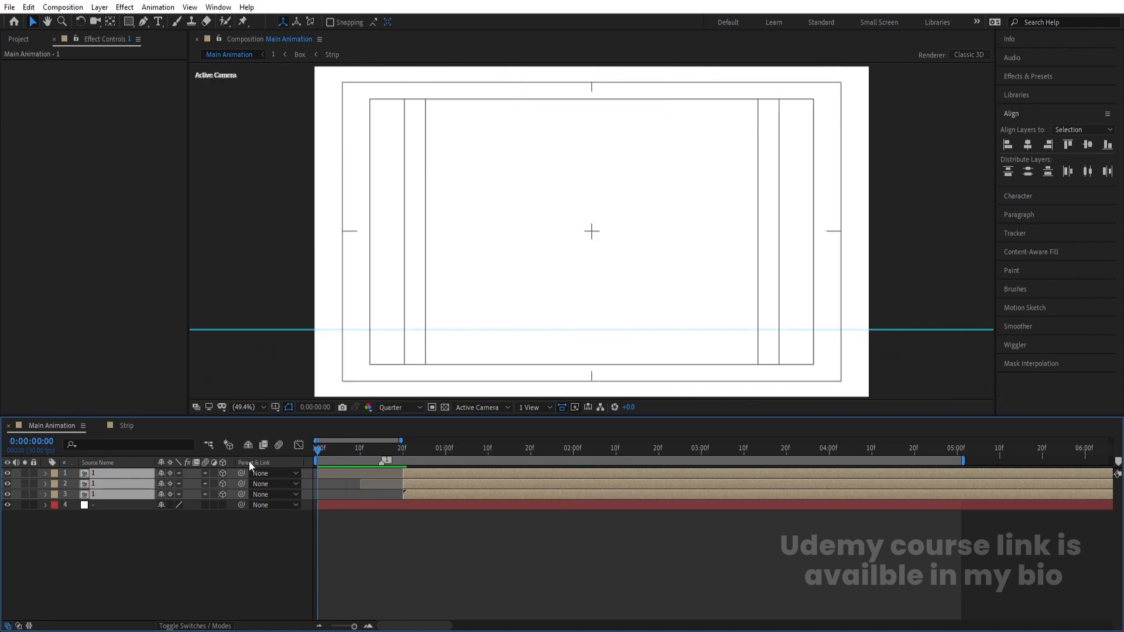
key(bracketleft)
Preview the staggered columns from the start and across the loop point from about 0:00:04:25
key(space)
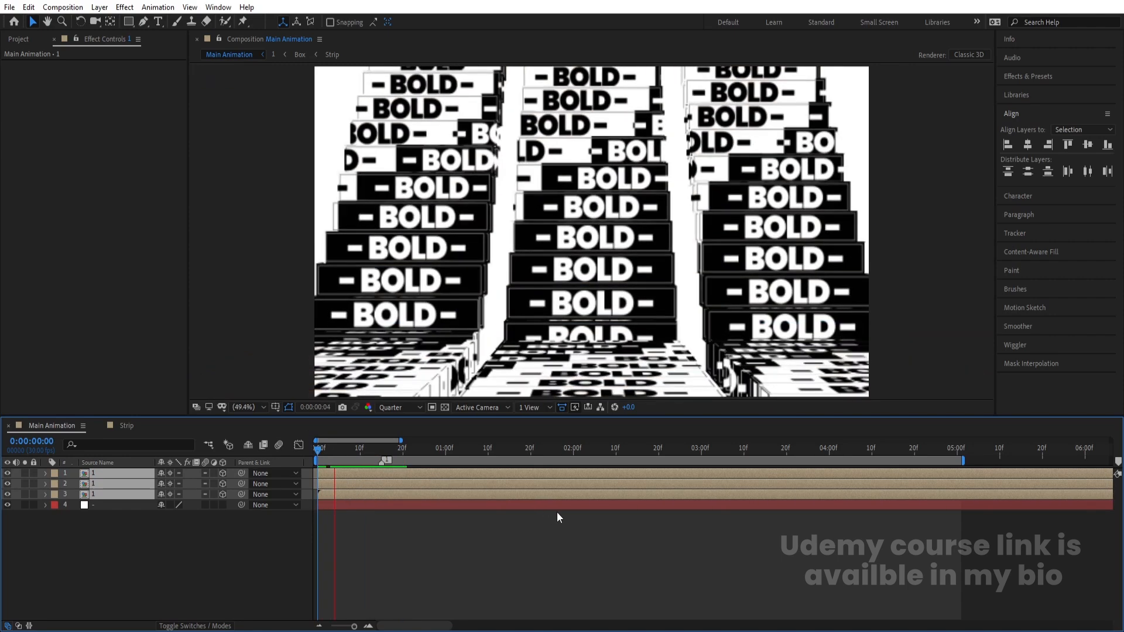
click(937, 449)
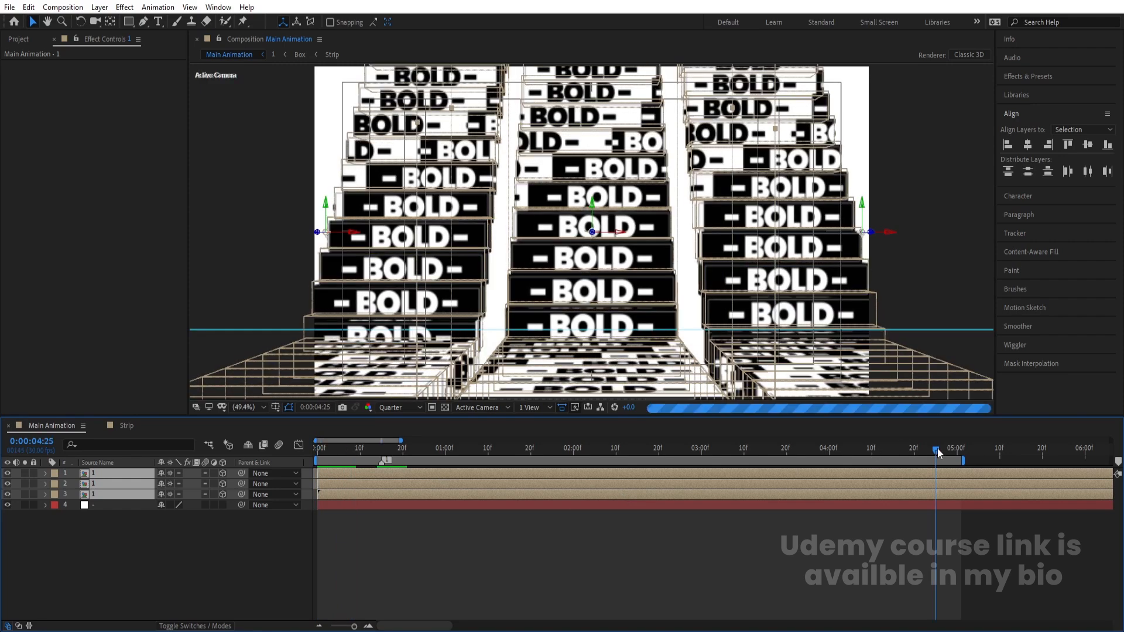
key(space)
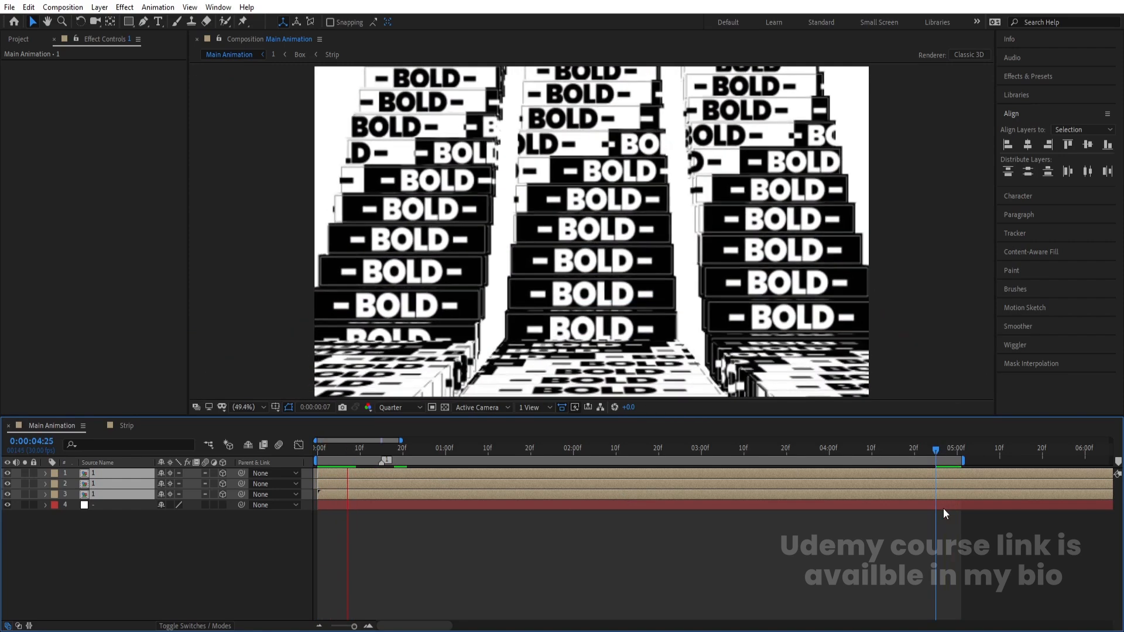
click(940, 449)
key(space)
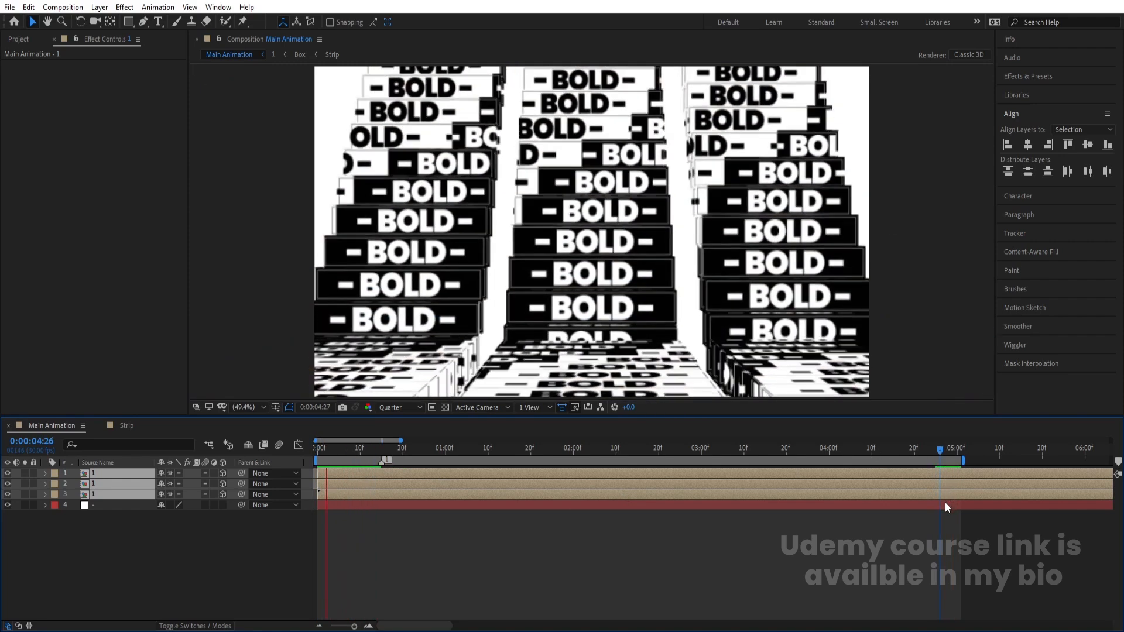
key(space)
Set the preview resolution to Full and apply the Drop Shadow effect to the central column's "1" precomp
click(398, 410)
click(395, 431)
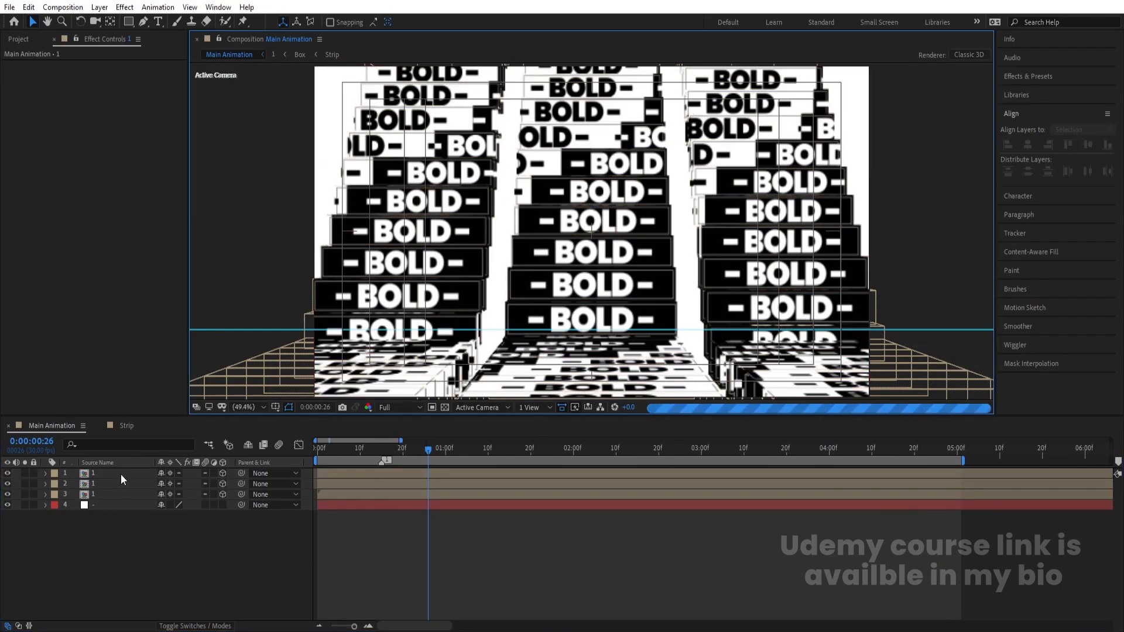
click(101, 474)
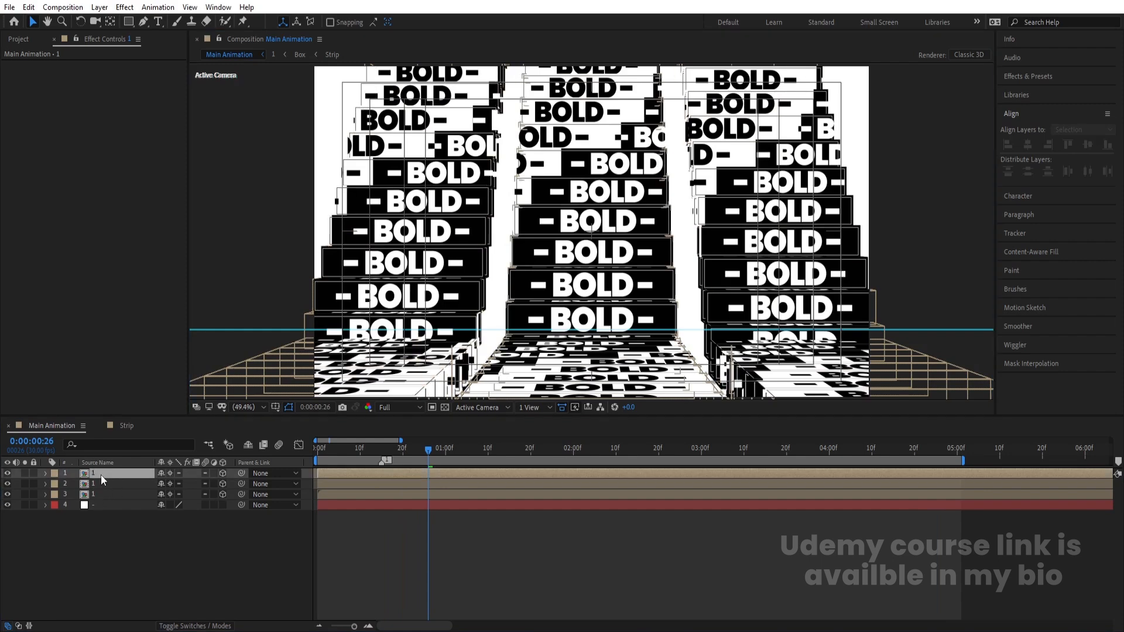
click(1018, 76)
click(1044, 91)
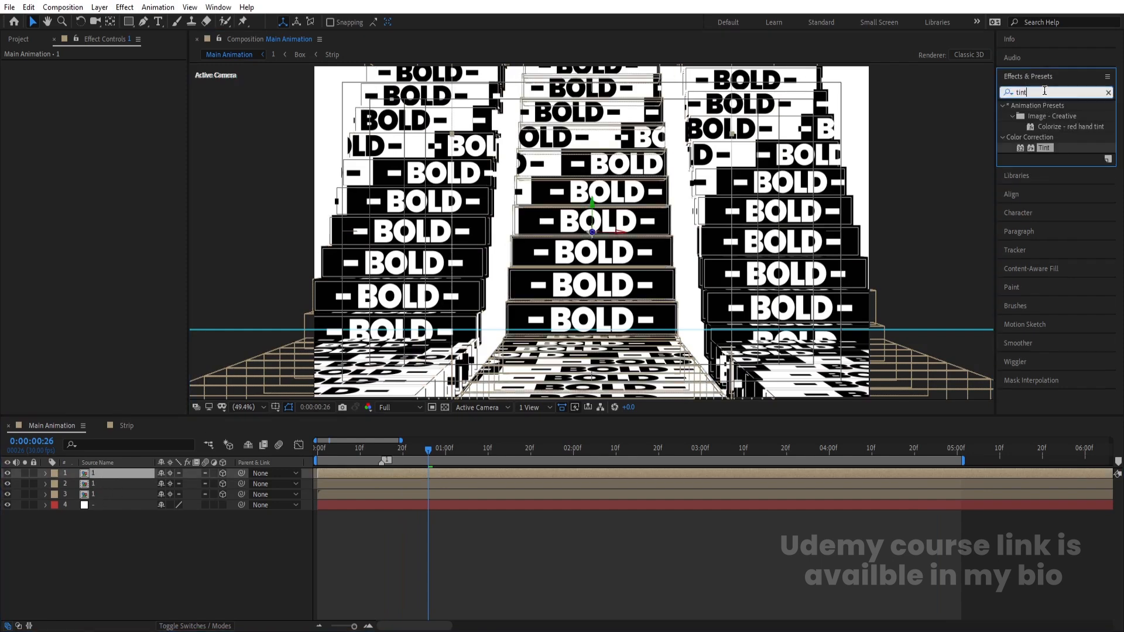
text(drop)
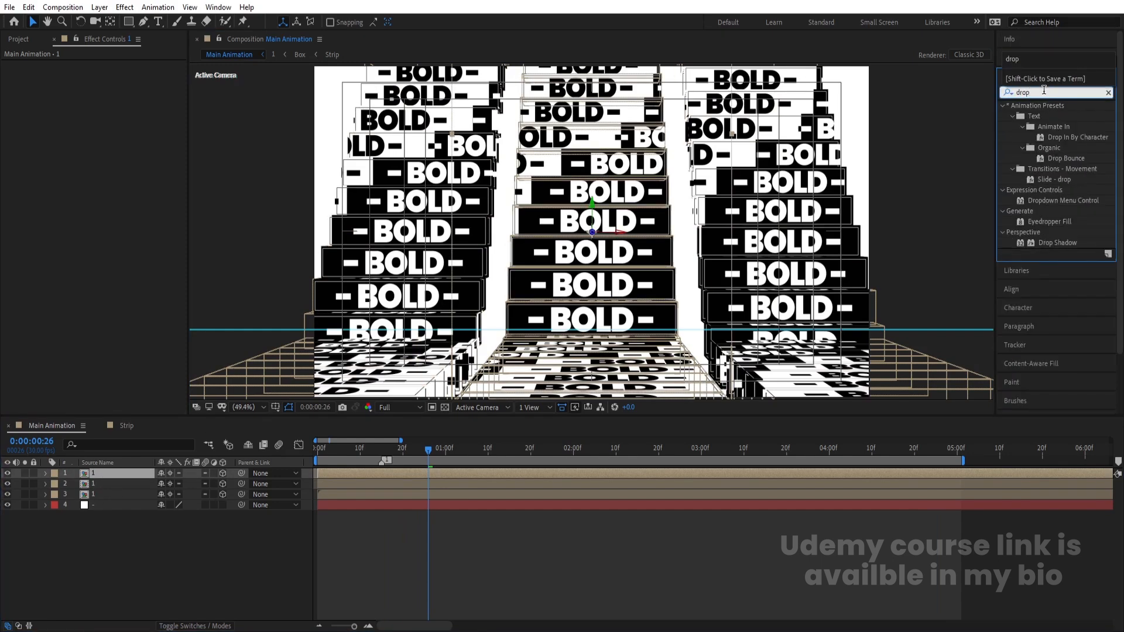
double_click(1050, 241)
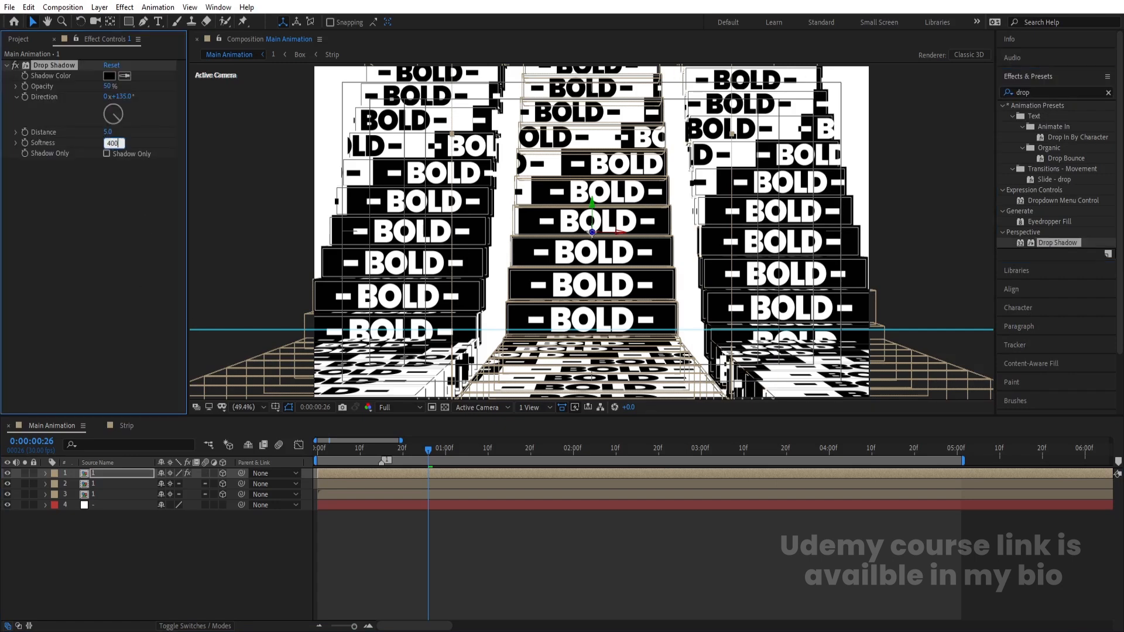
Set the central column's drop shadow to softness 400, distance 0 and opacity 20%
click(111, 132)
text(0)
key(Return)
drag(110, 86, 109, 88)
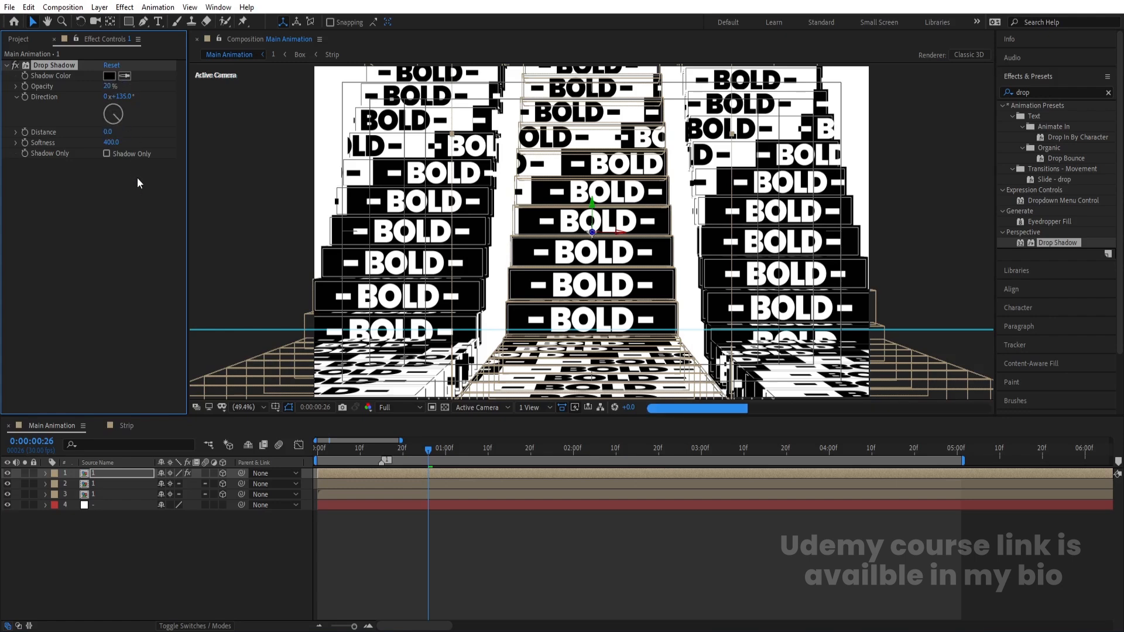
click(183, 575)
Copy the central column's Drop Shadow effect to the left and right "1" layers
click(53, 65)
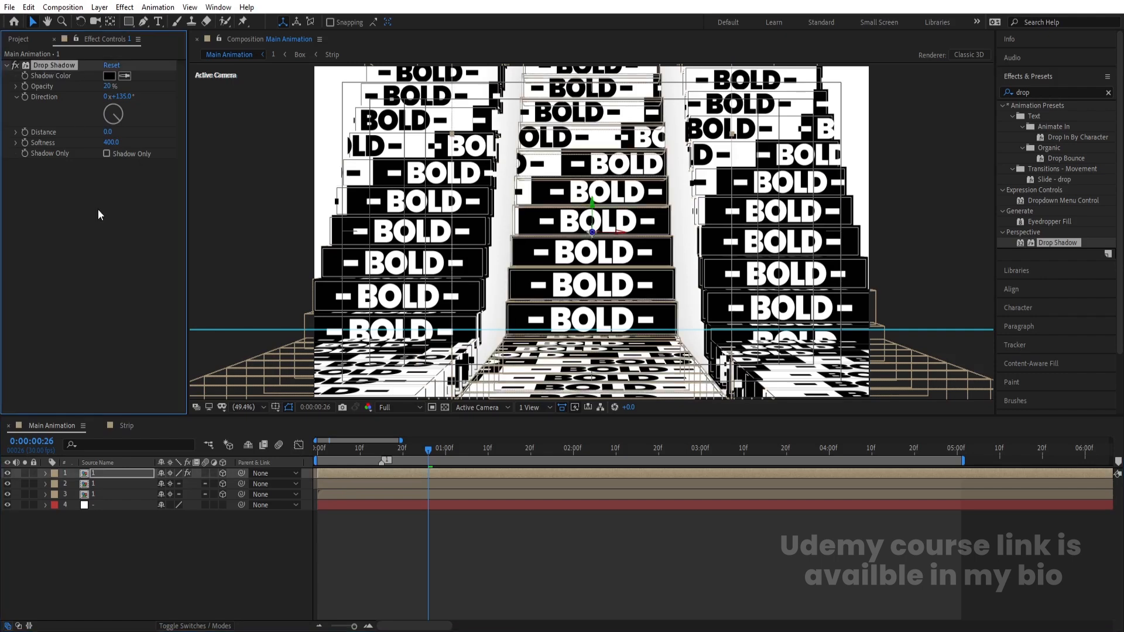
click(108, 485)
shift+click(95, 495)
key(ctrl+v)
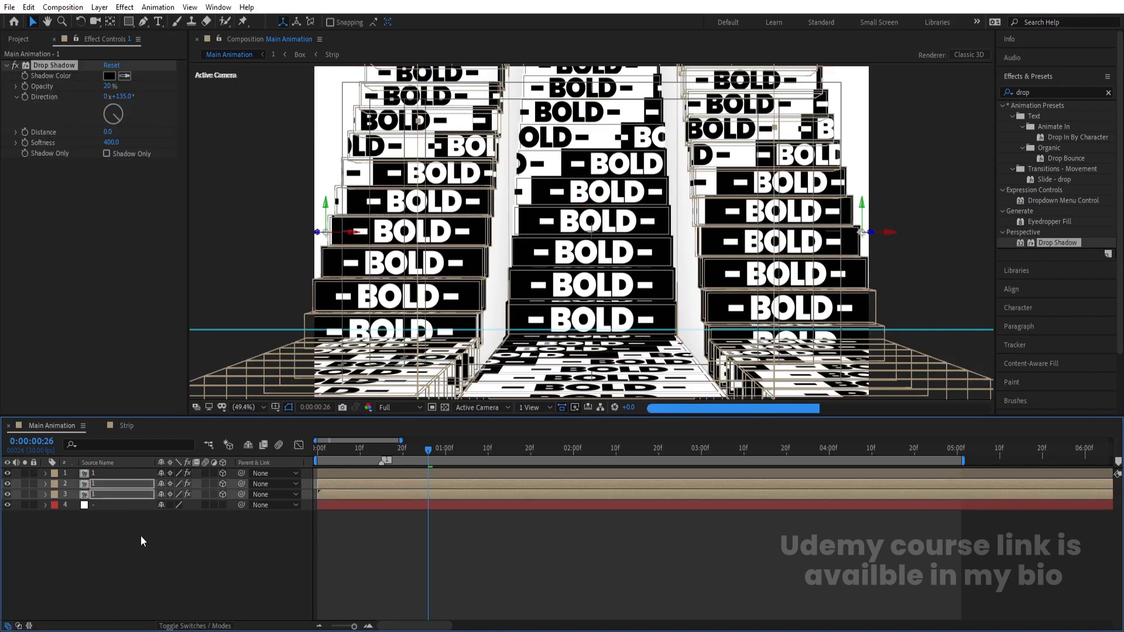
click(141, 536)
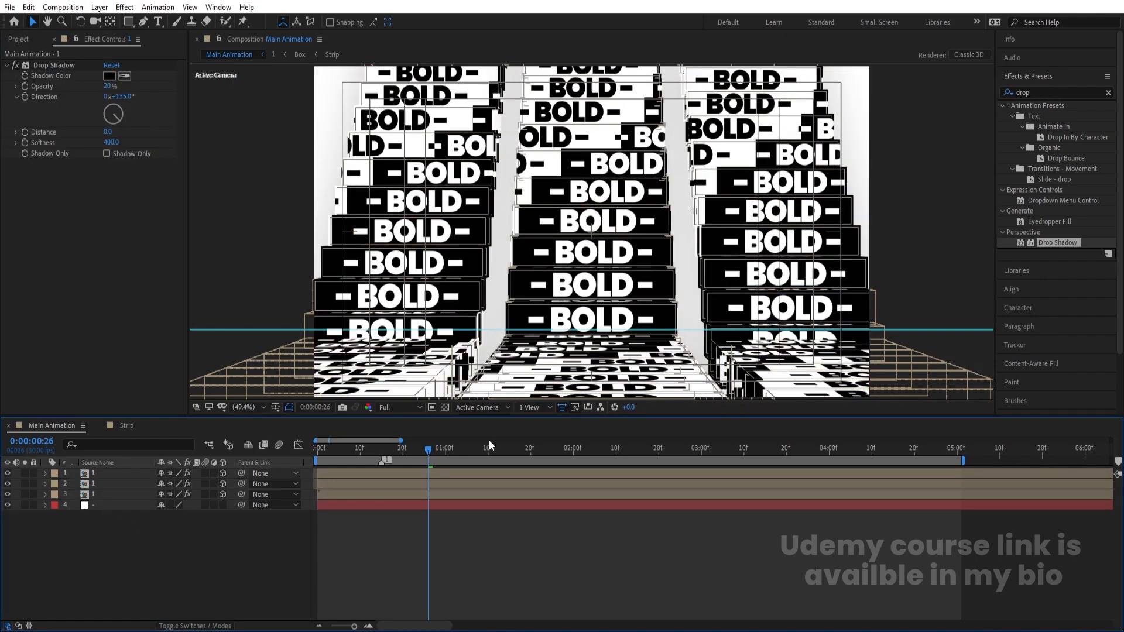
key(ctrl+a)
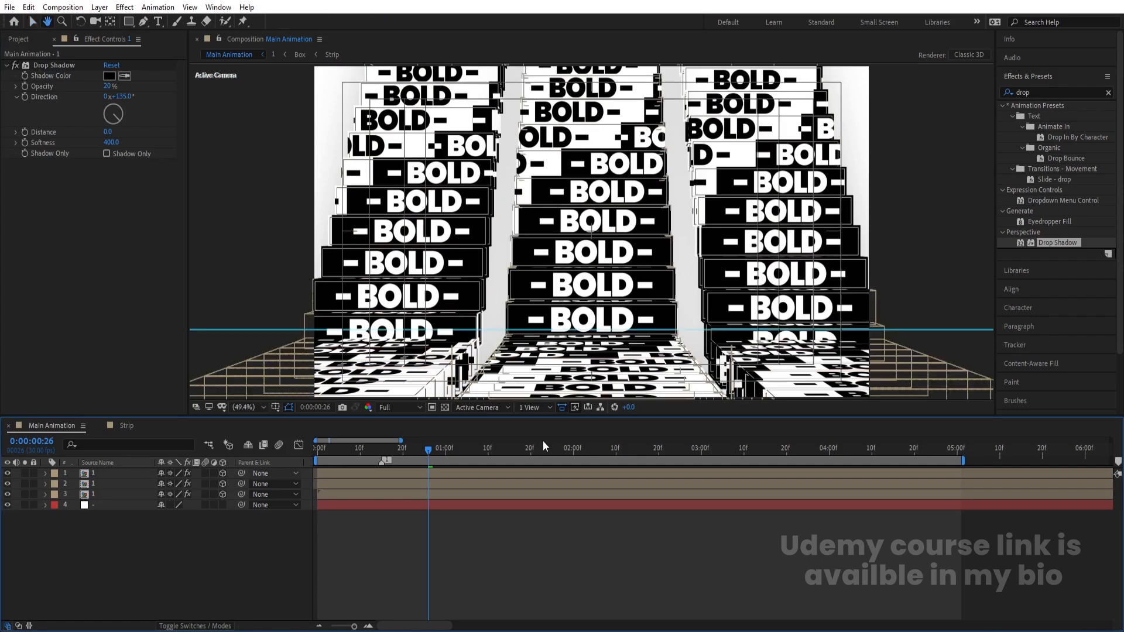